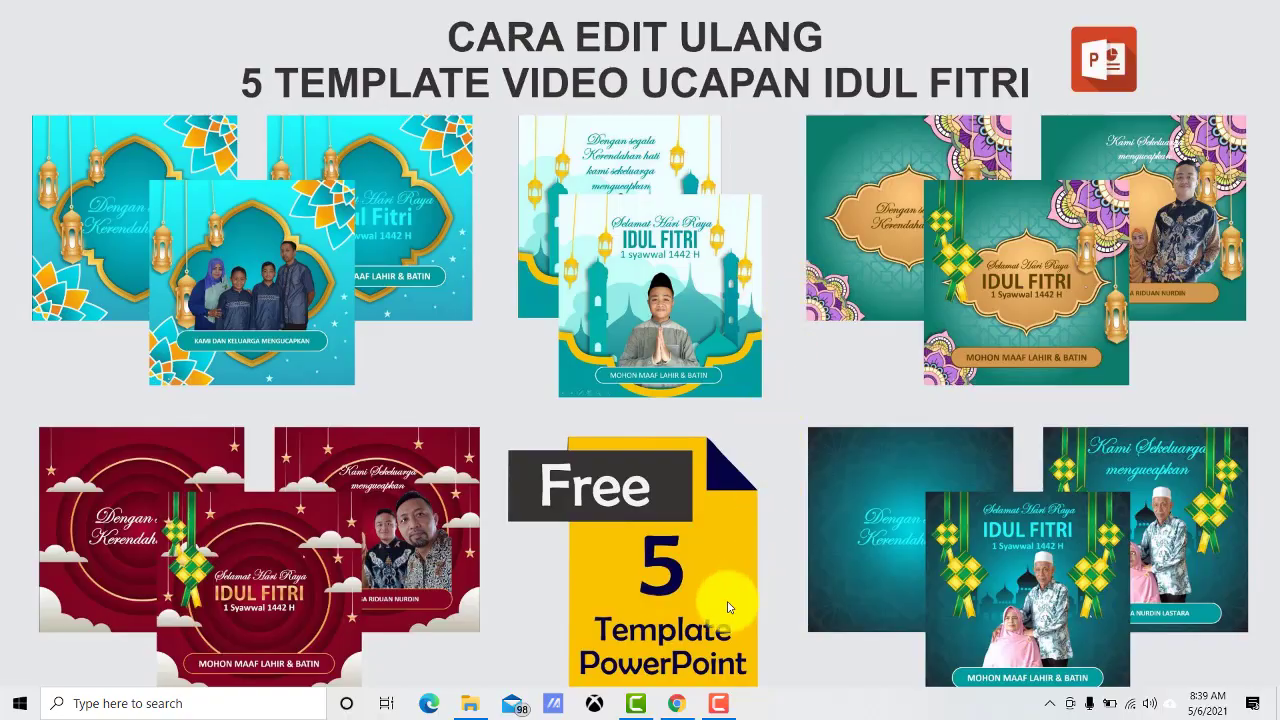
Step: Bring up the template download video in the browser and scroll through its page
left_click(677, 703)
scroll(704, 398, "down", 3)
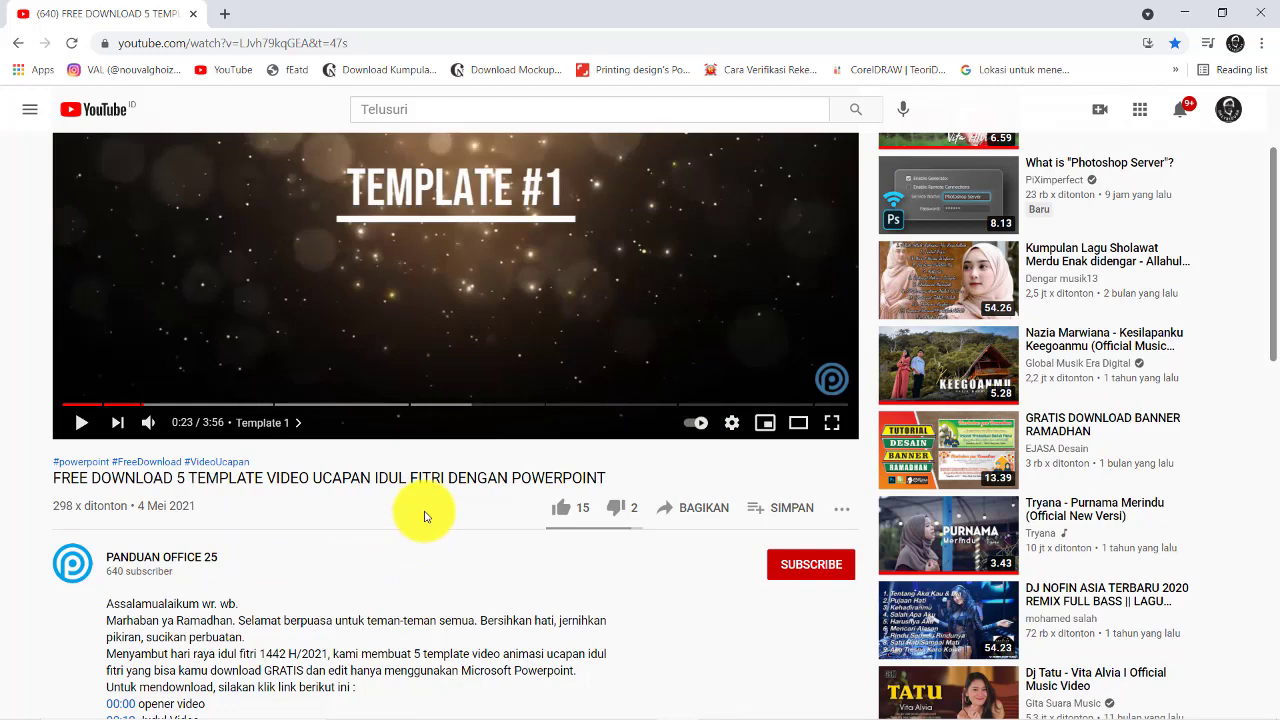
scroll(423, 516, "down", 3)
scroll(422, 510, "down", 3)
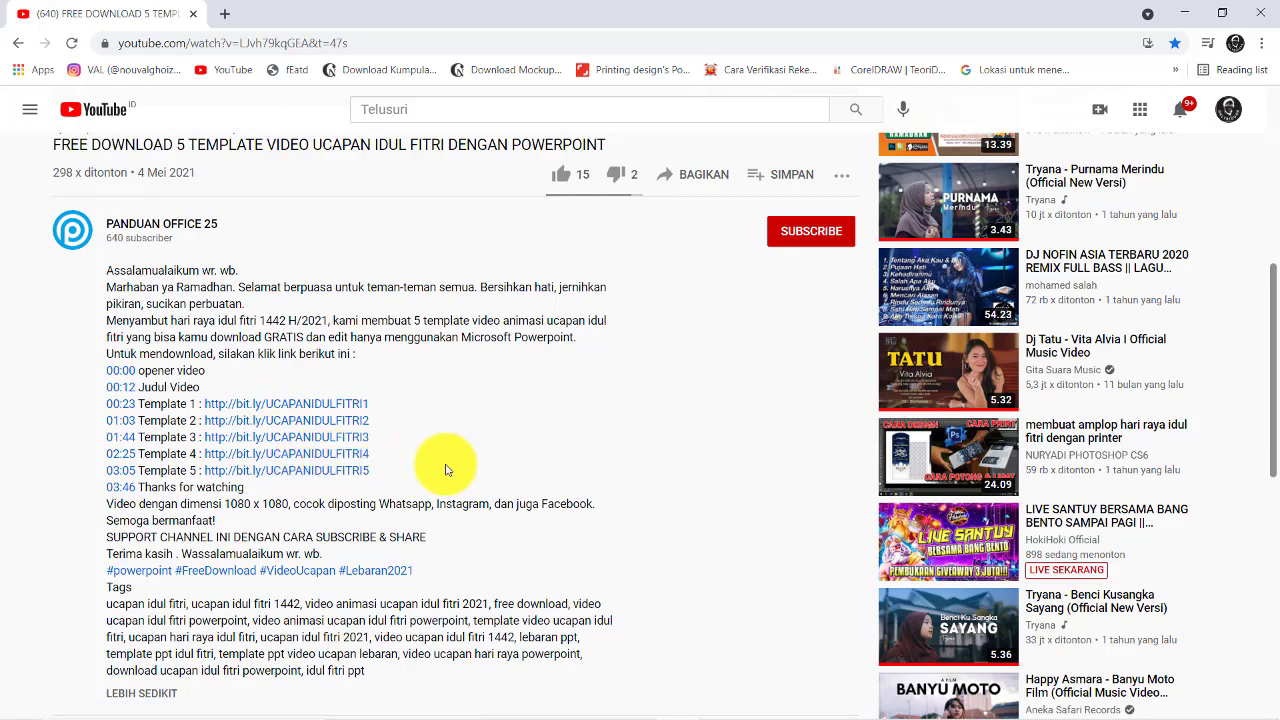
scroll(447, 470, "up", 5)
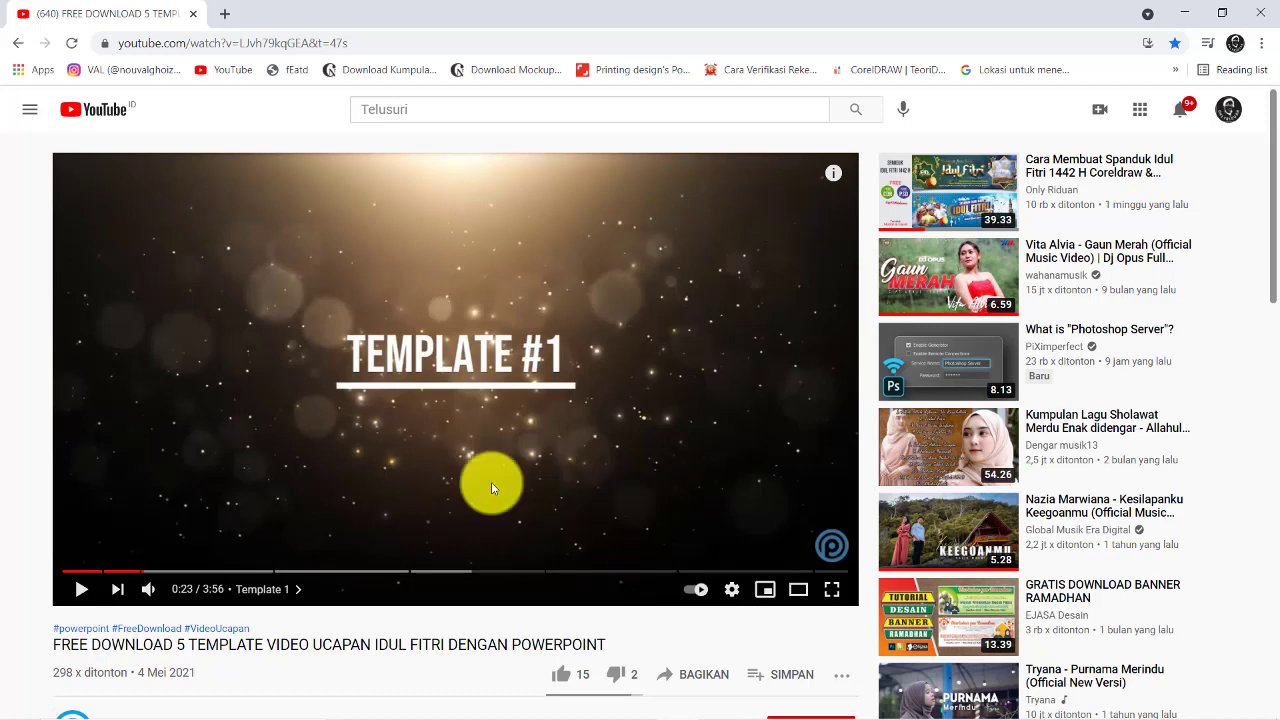
scroll(484, 488, "down", 3)
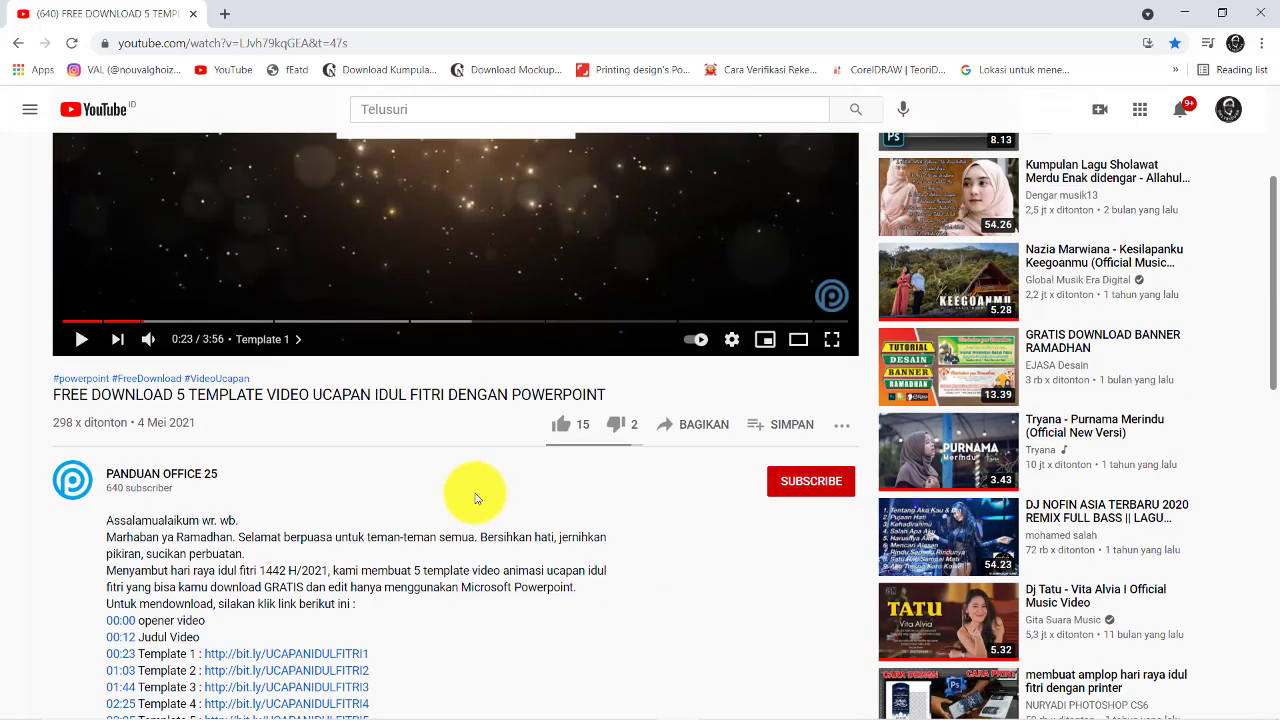
scroll(476, 498, "down", 2)
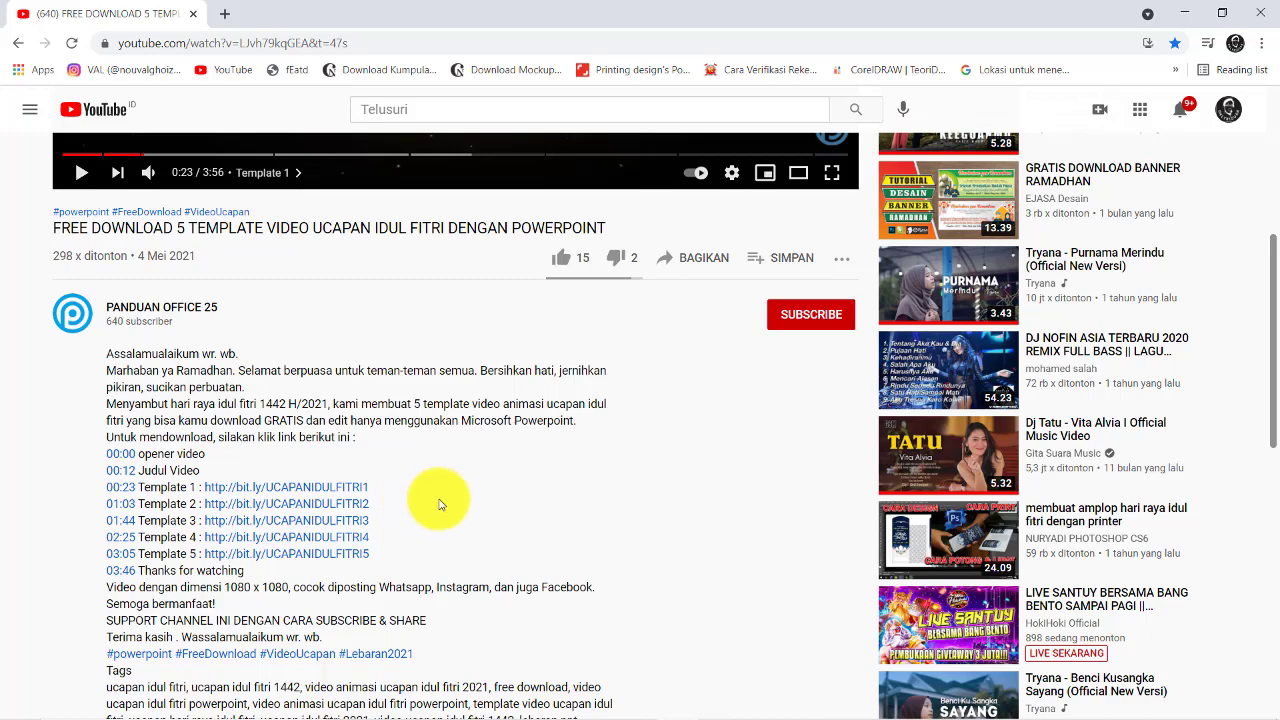
scroll(439, 503, "up", 5)
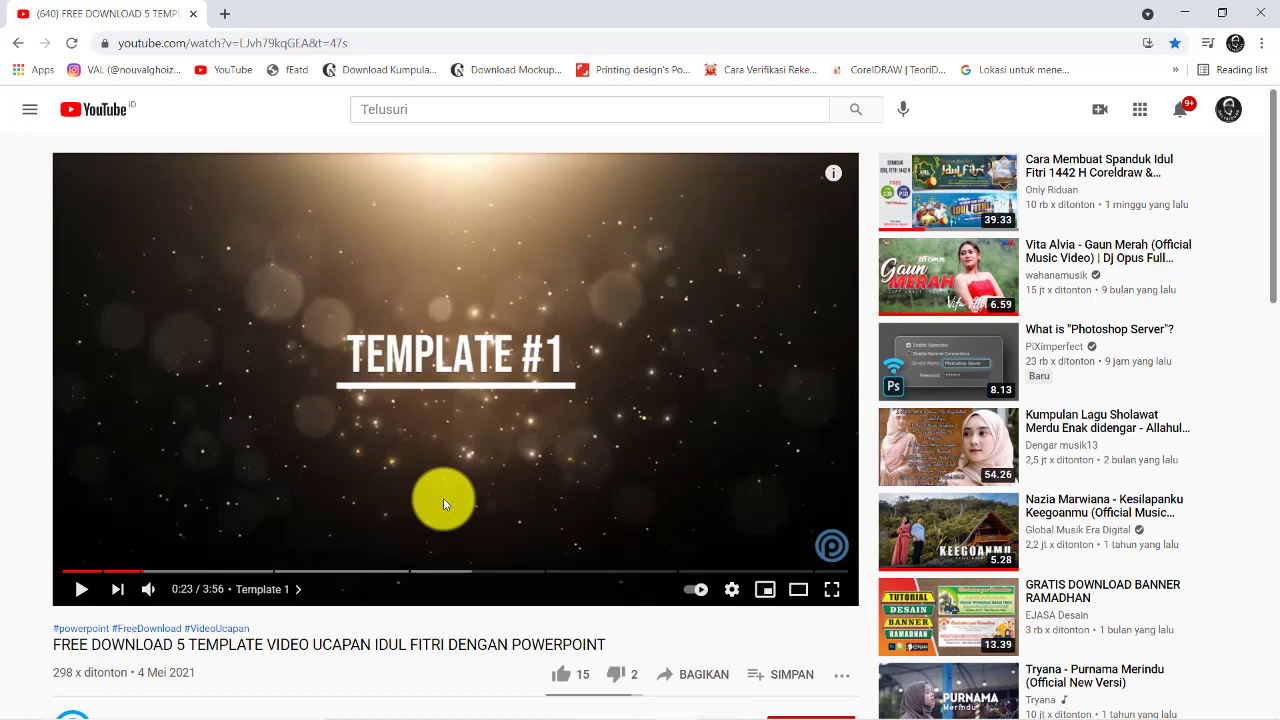
Step: Hide the browser and open UCAPAN IDUL FITRI 01 from the Animasi Ucapan Idul fitri folder
left_click(1184, 12)
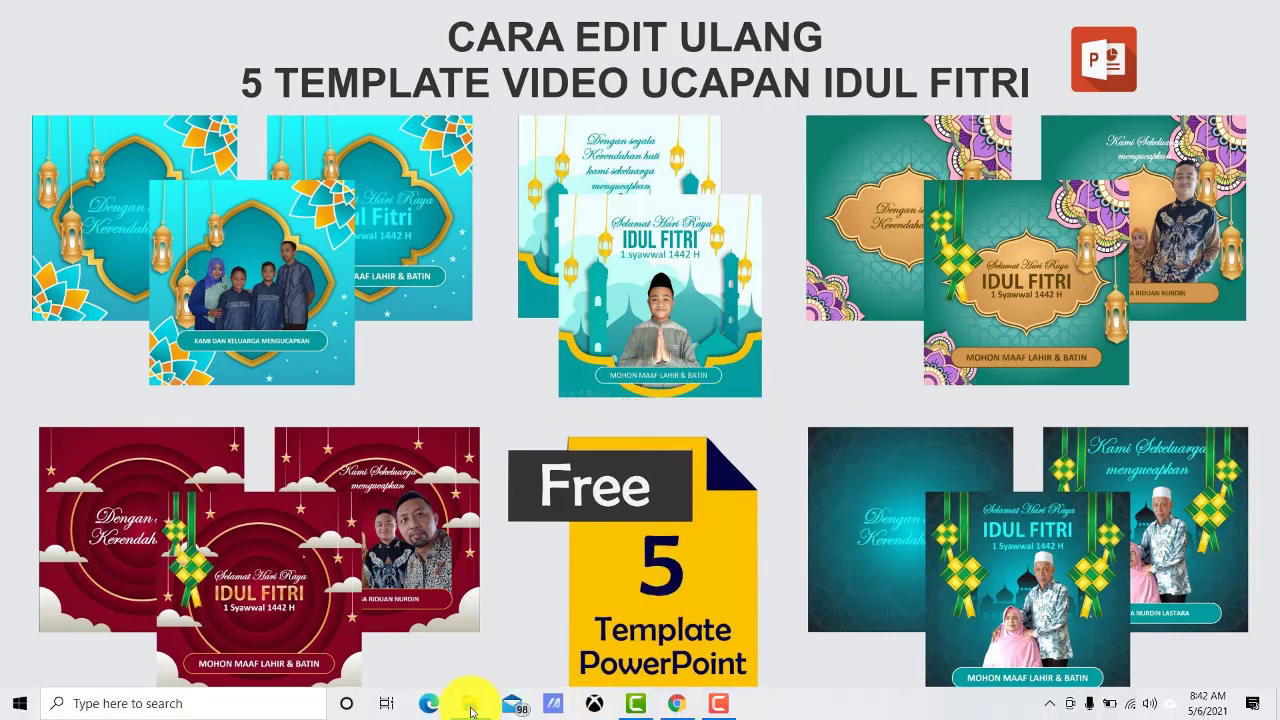
left_click(469, 703)
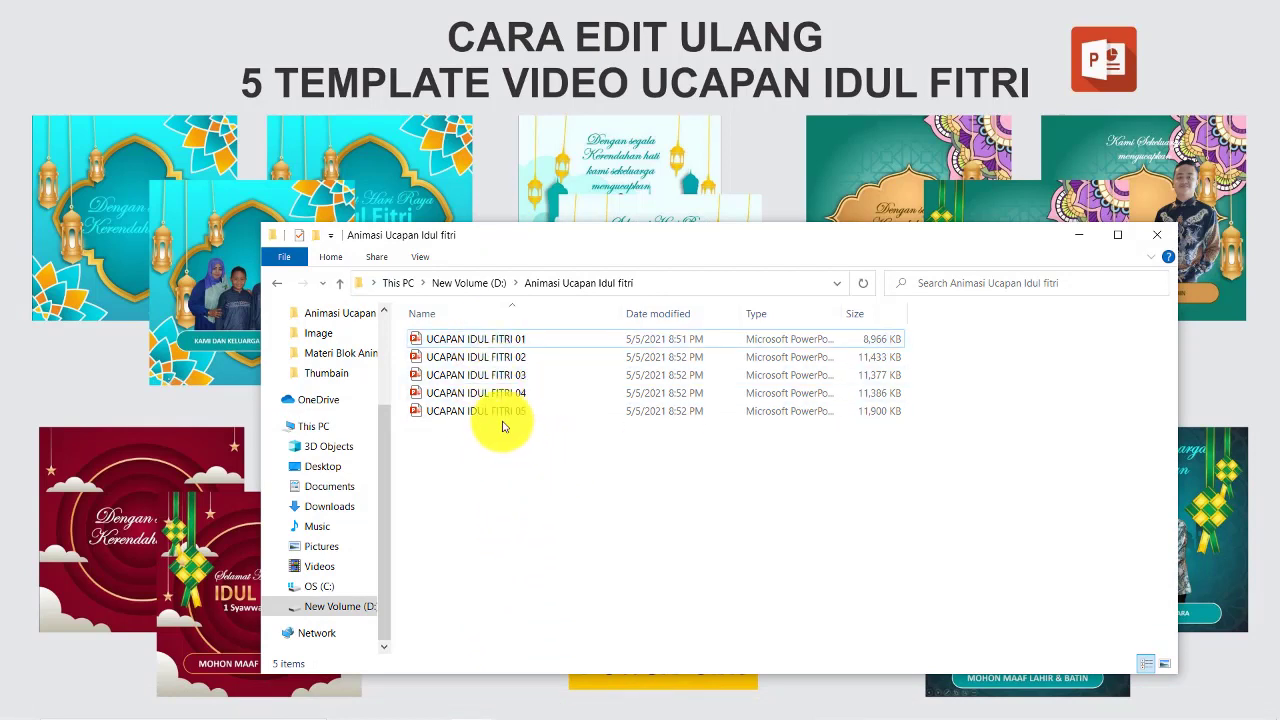
double_click(481, 341)
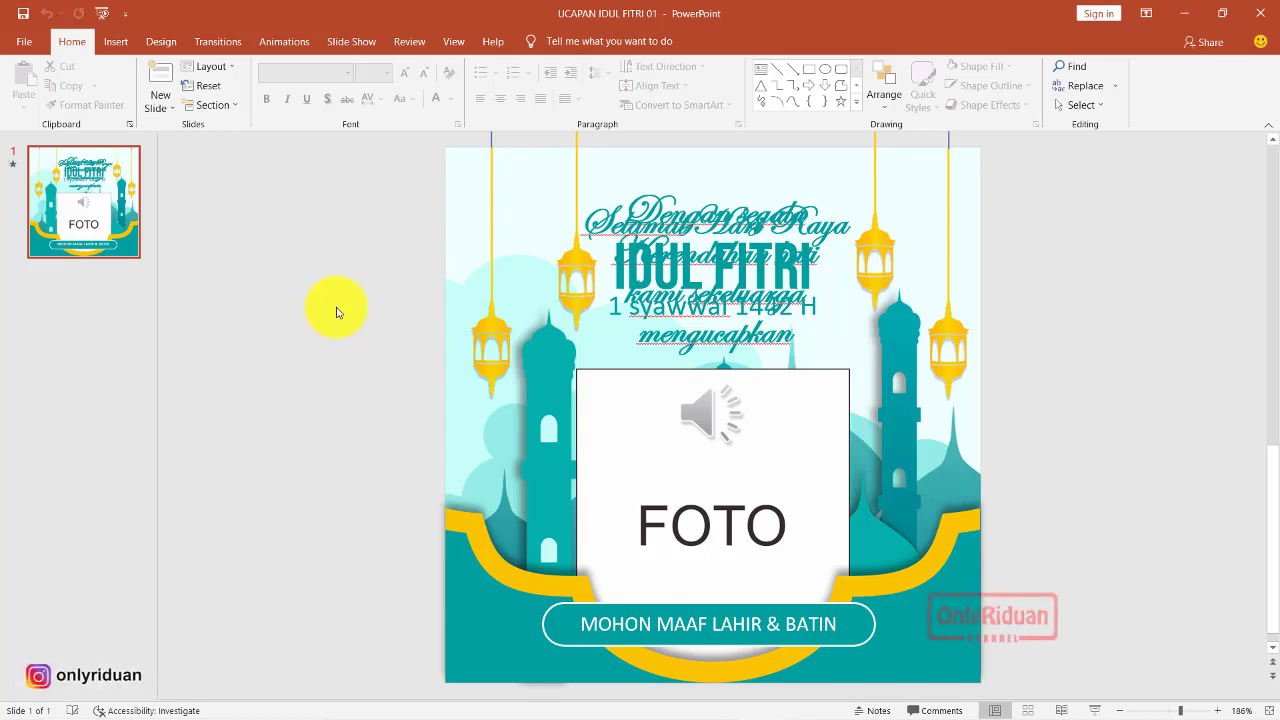
Step: Show the Animation Pane listing TAKBIRAN audio and the AWAN, MASJID, MENARA, LENTERA effects
left_click(282, 41)
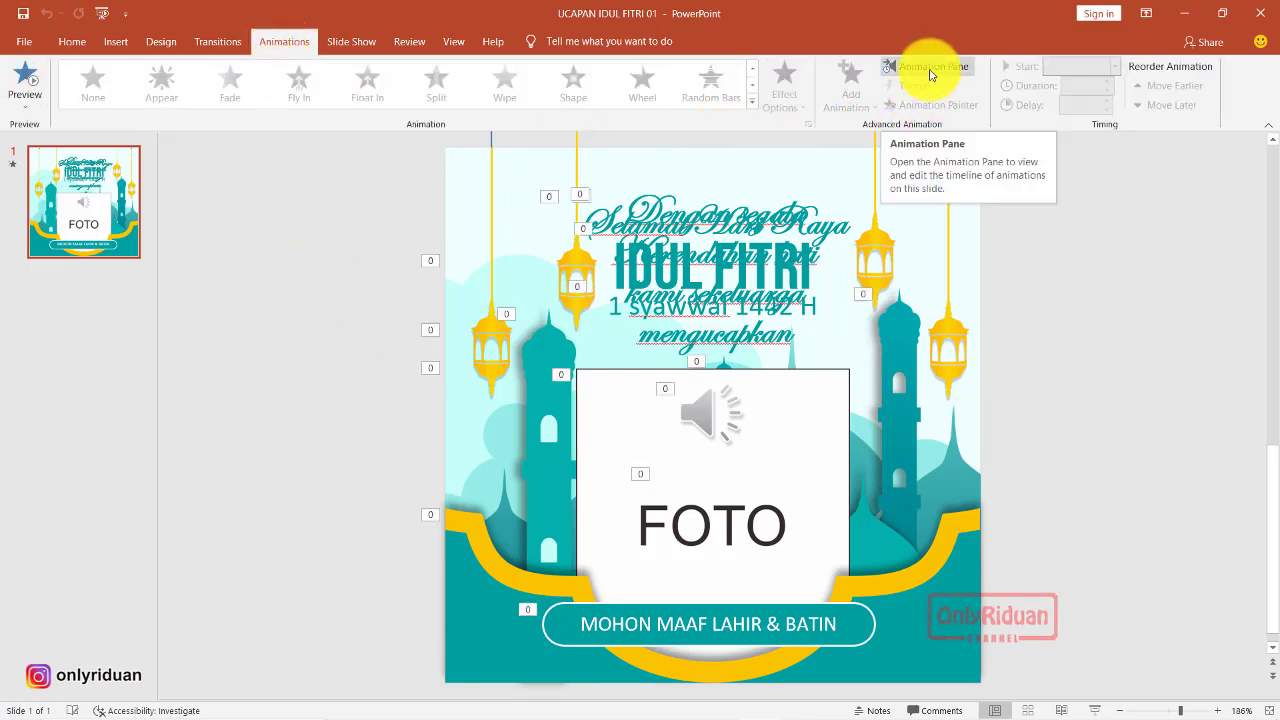
left_click(930, 67)
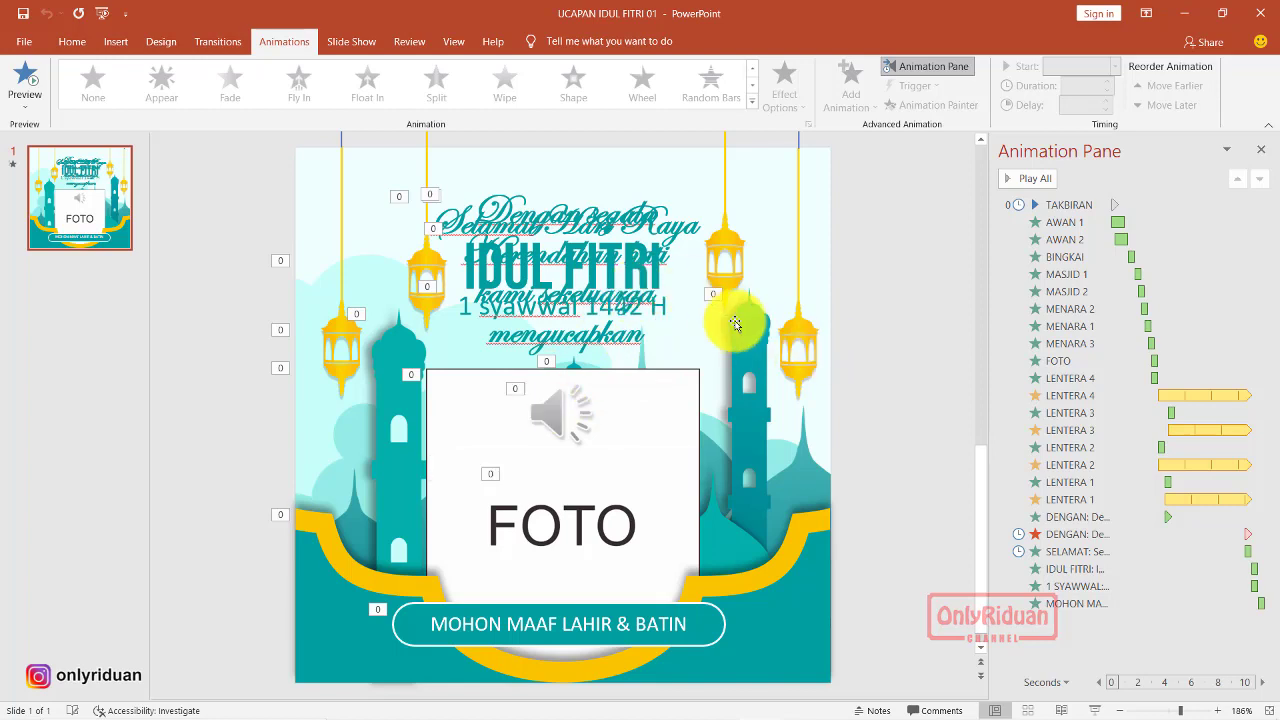
Step: Insert Foto 1 from the Image folder on New Volume (D:) onto the greeting slide
left_click(115, 41)
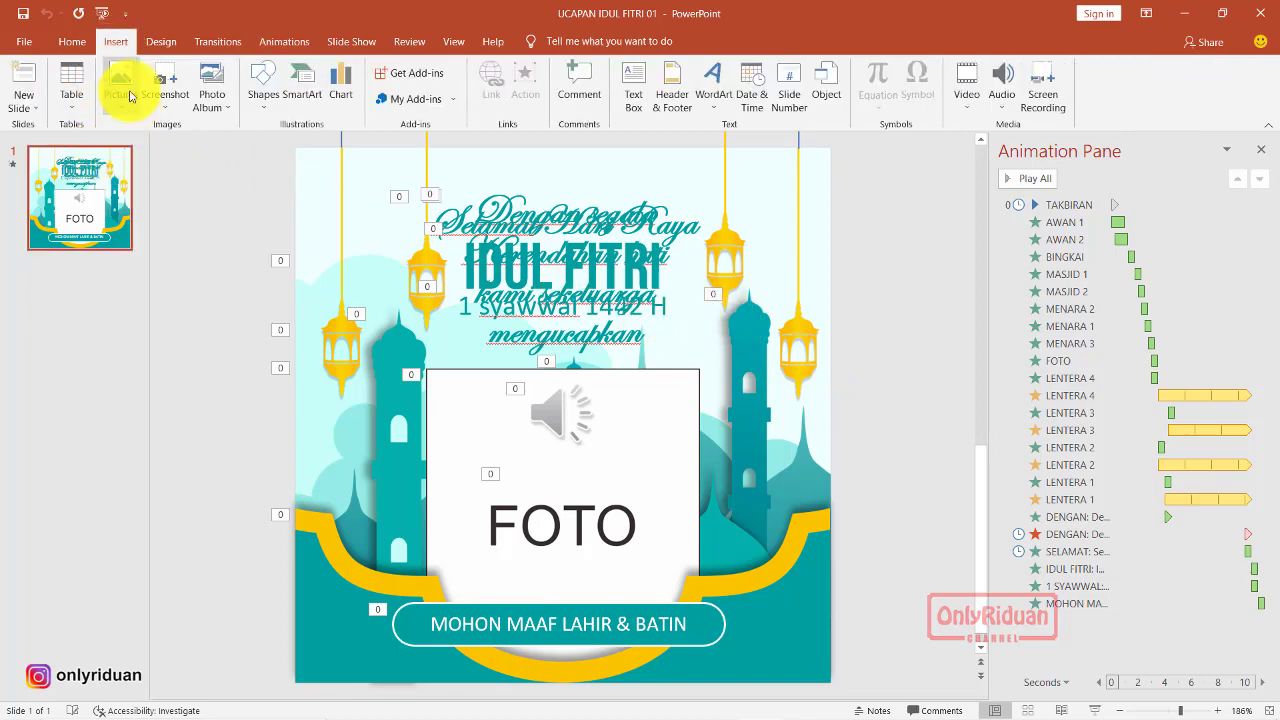
left_click(121, 85)
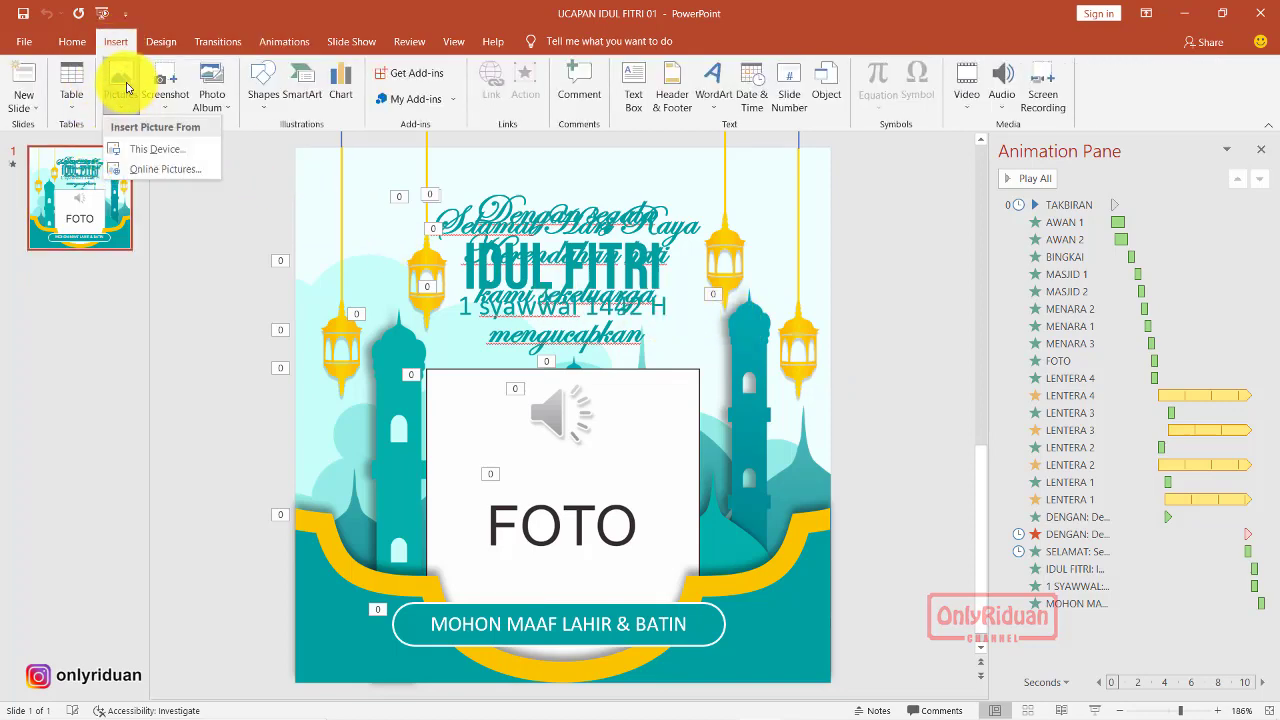
left_click(167, 151)
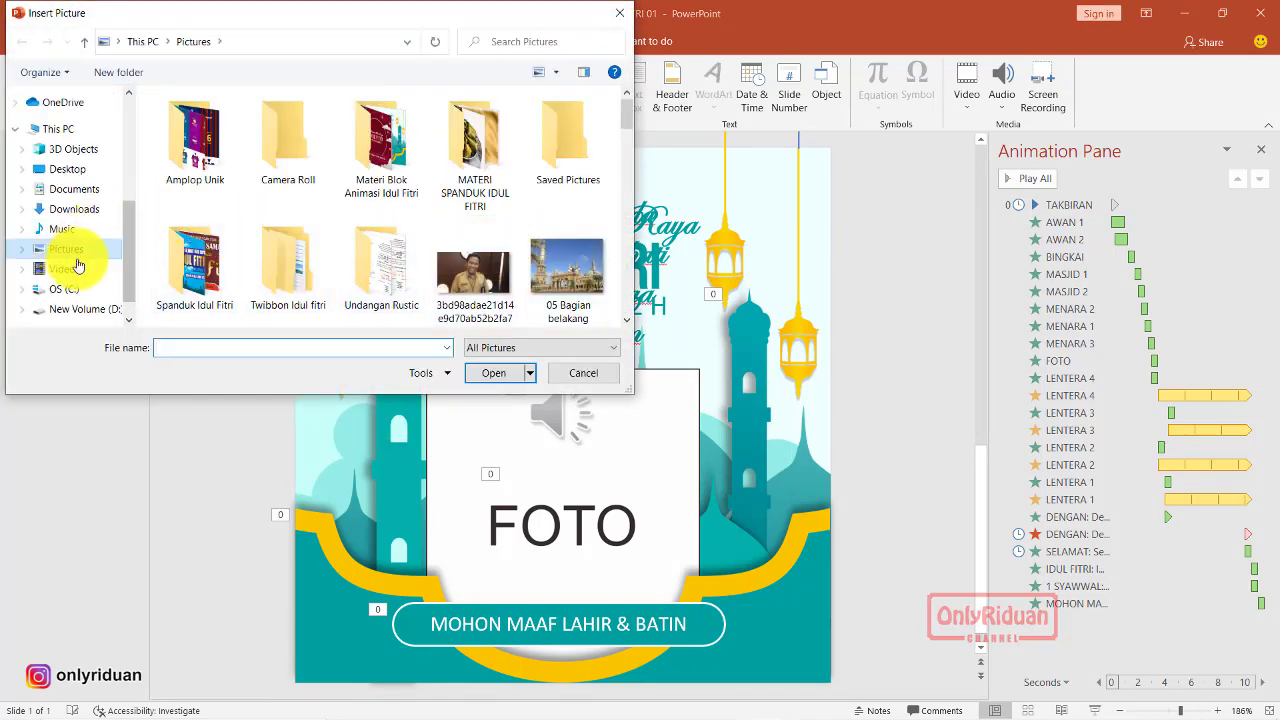
left_click(88, 308)
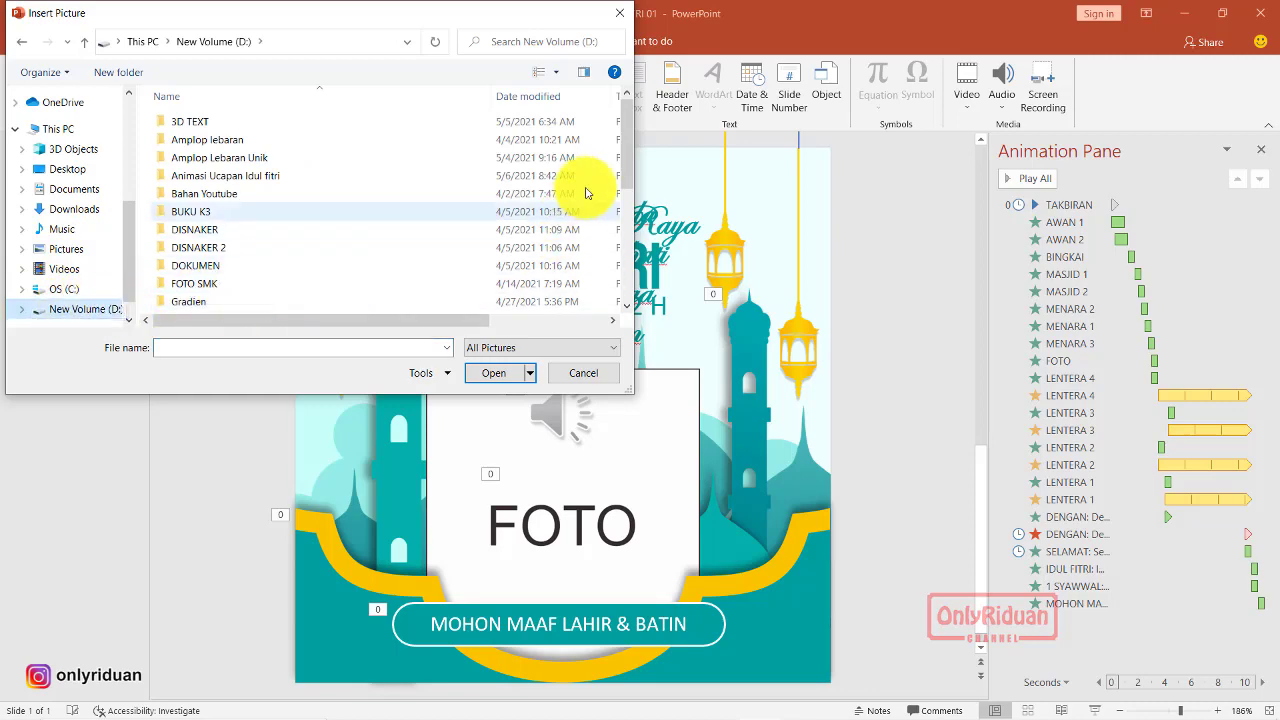
left_click_drag(630, 151, 626, 162)
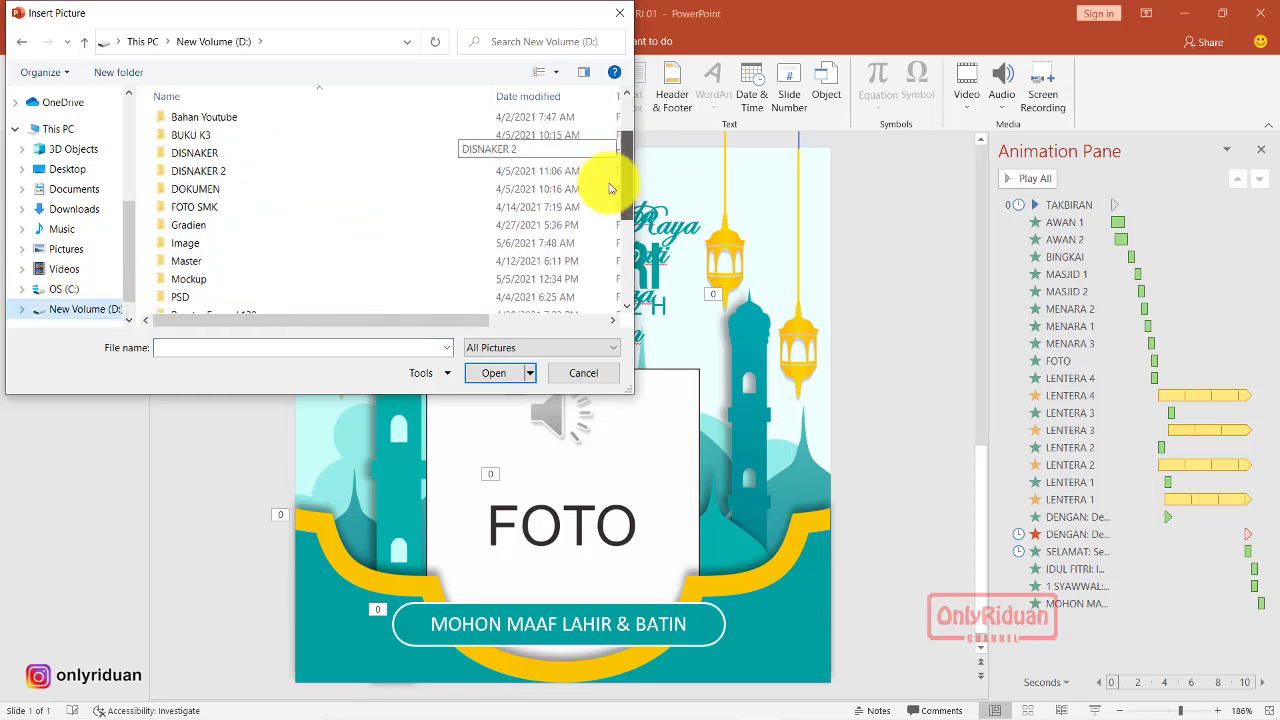
double_click(205, 247)
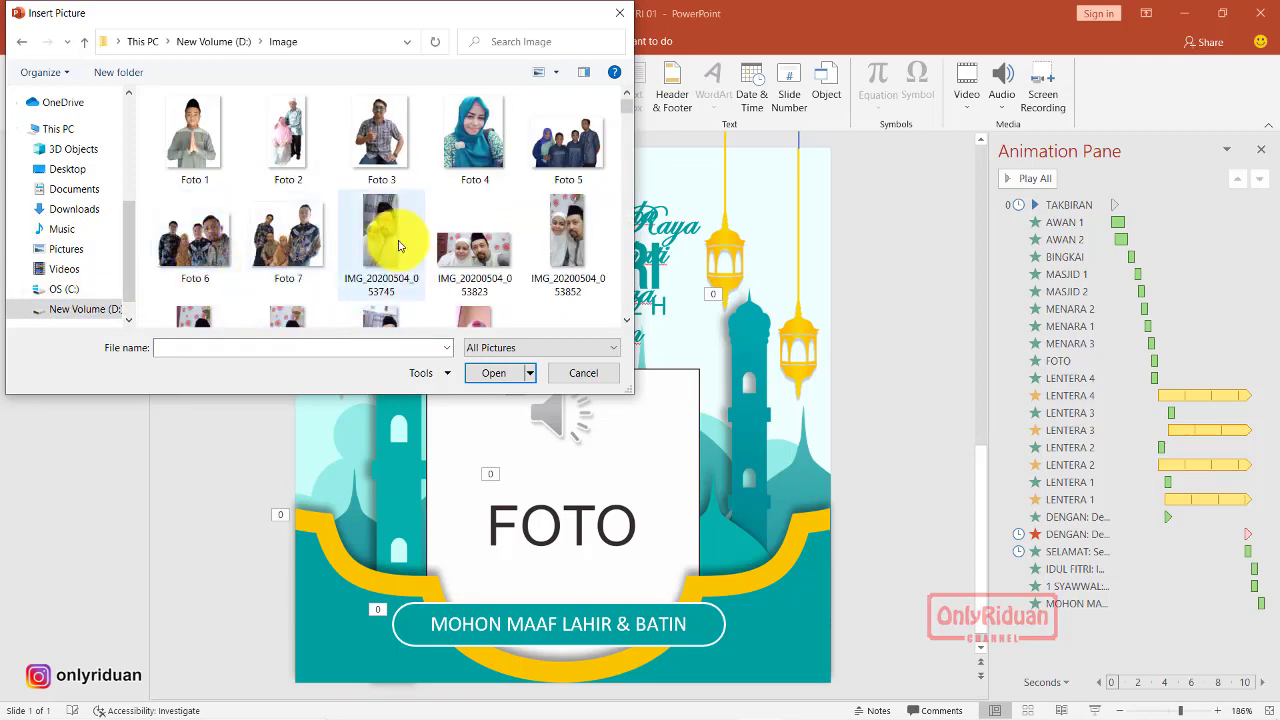
left_click(197, 138)
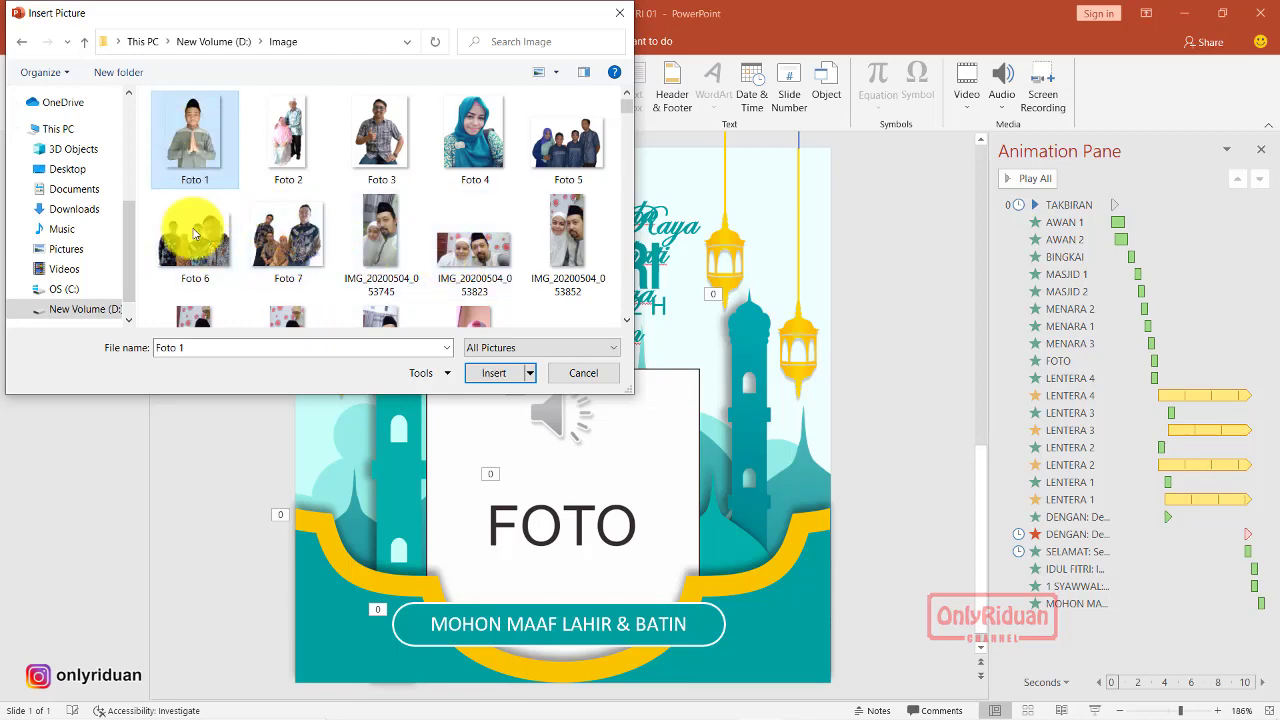
left_click(492, 370)
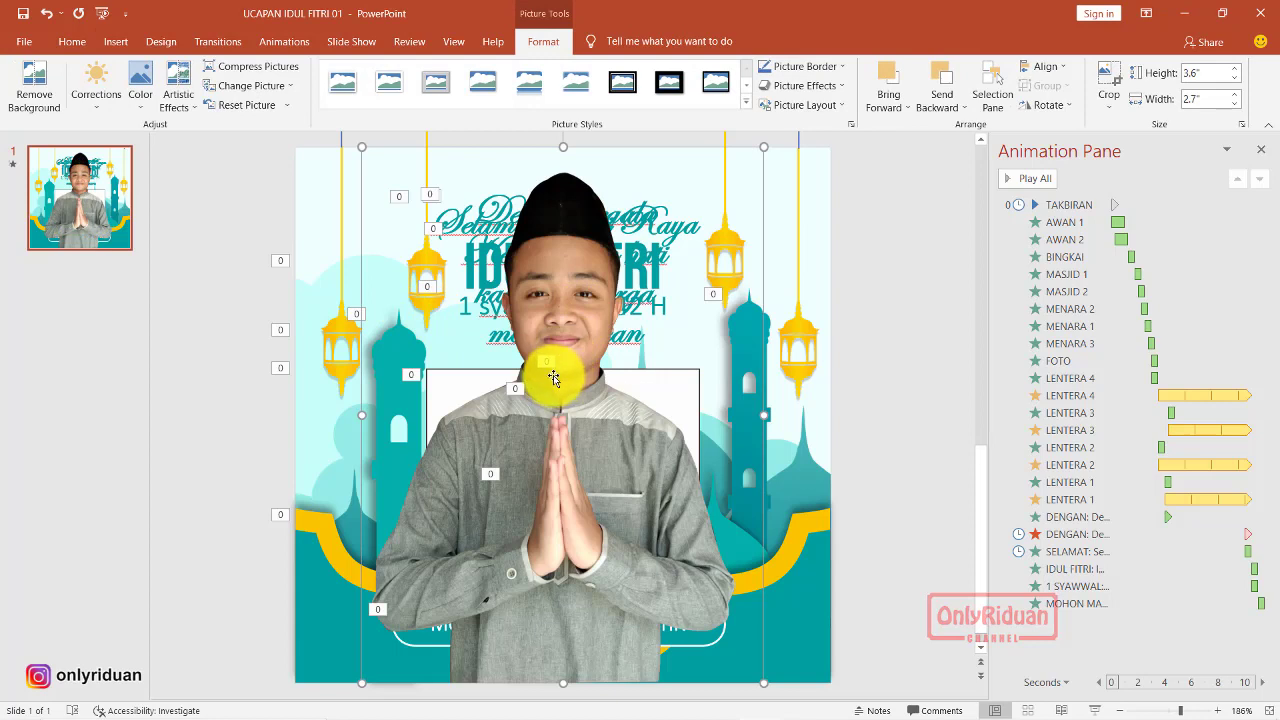
Step: Resize the boy's photo to 2.28 by 1.71 inches and nudge it into the FOTO frame
key("ctrl+alt")
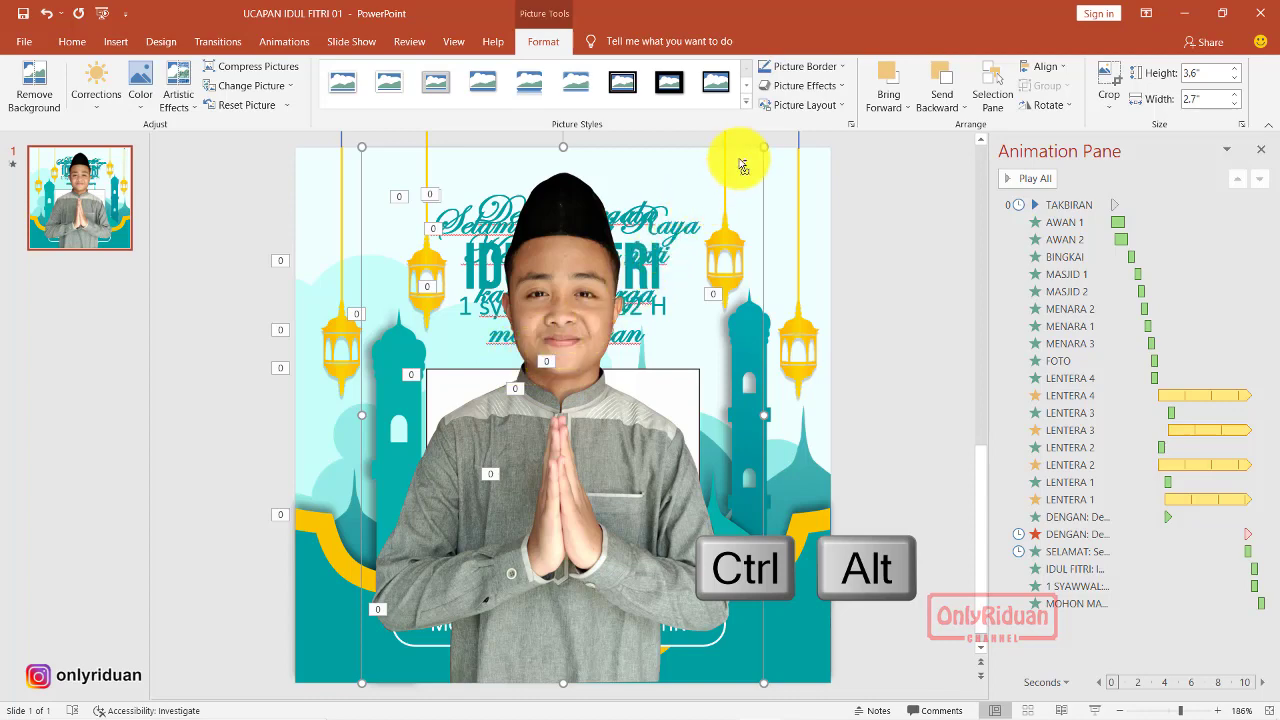
left_click_drag(763, 146, 712, 246)
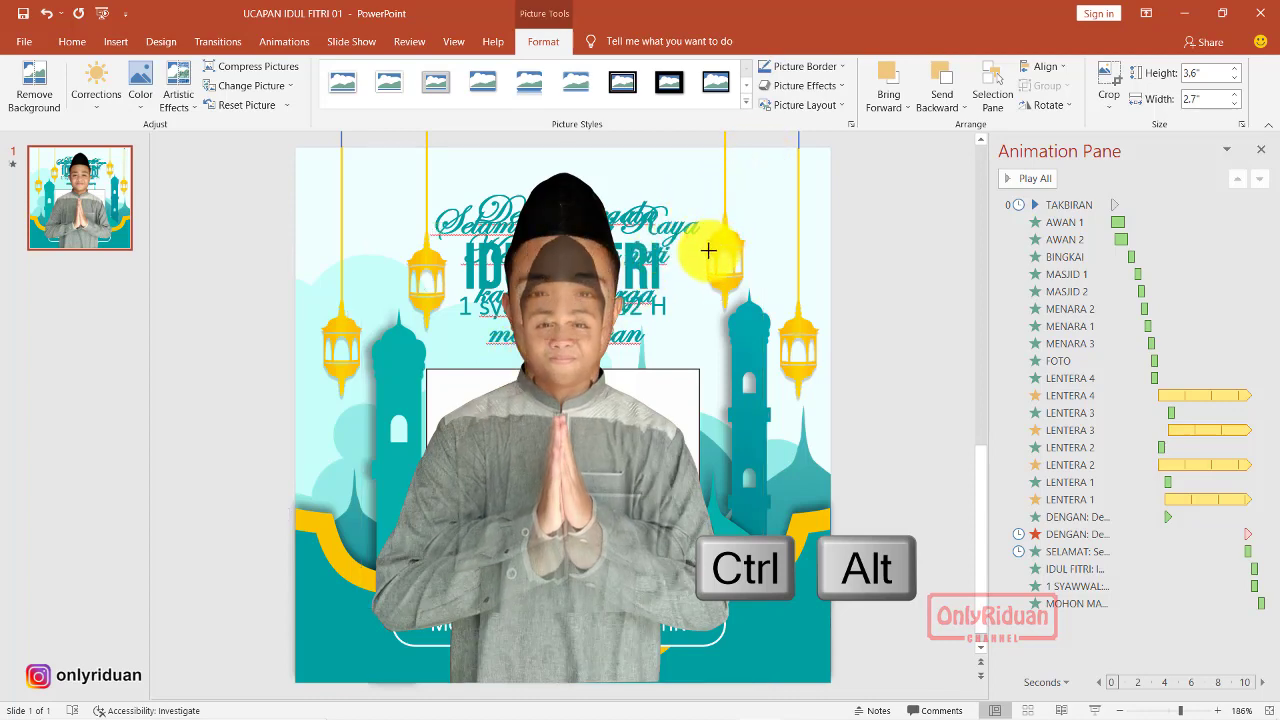
left_click_drag(712, 246, 700, 257)
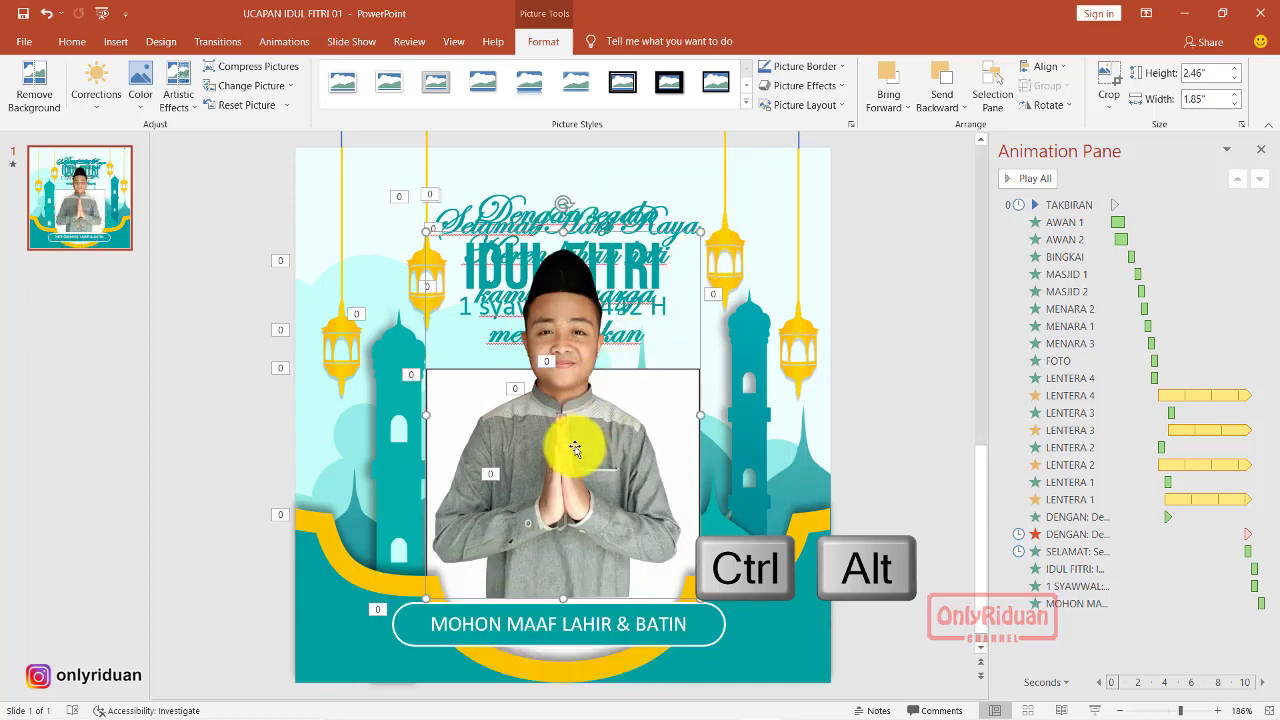
left_click_drag(593, 416, 579, 514)
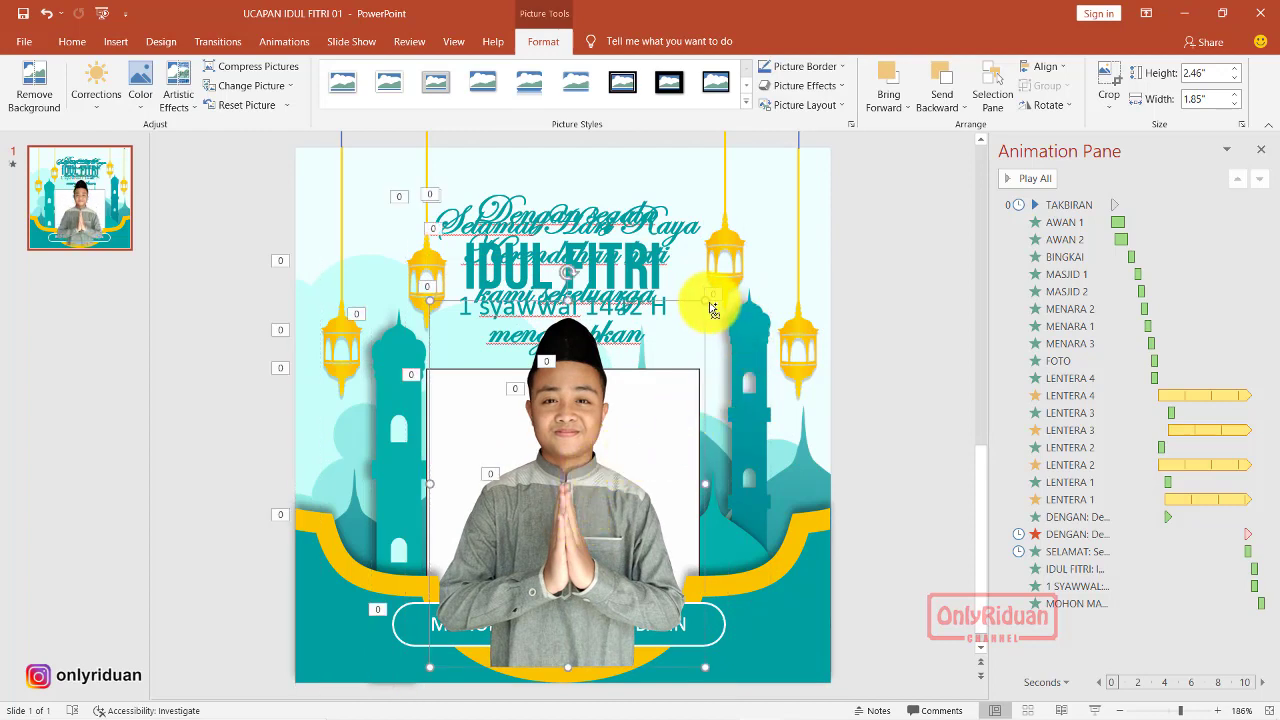
left_click_drag(706, 304, 698, 335)
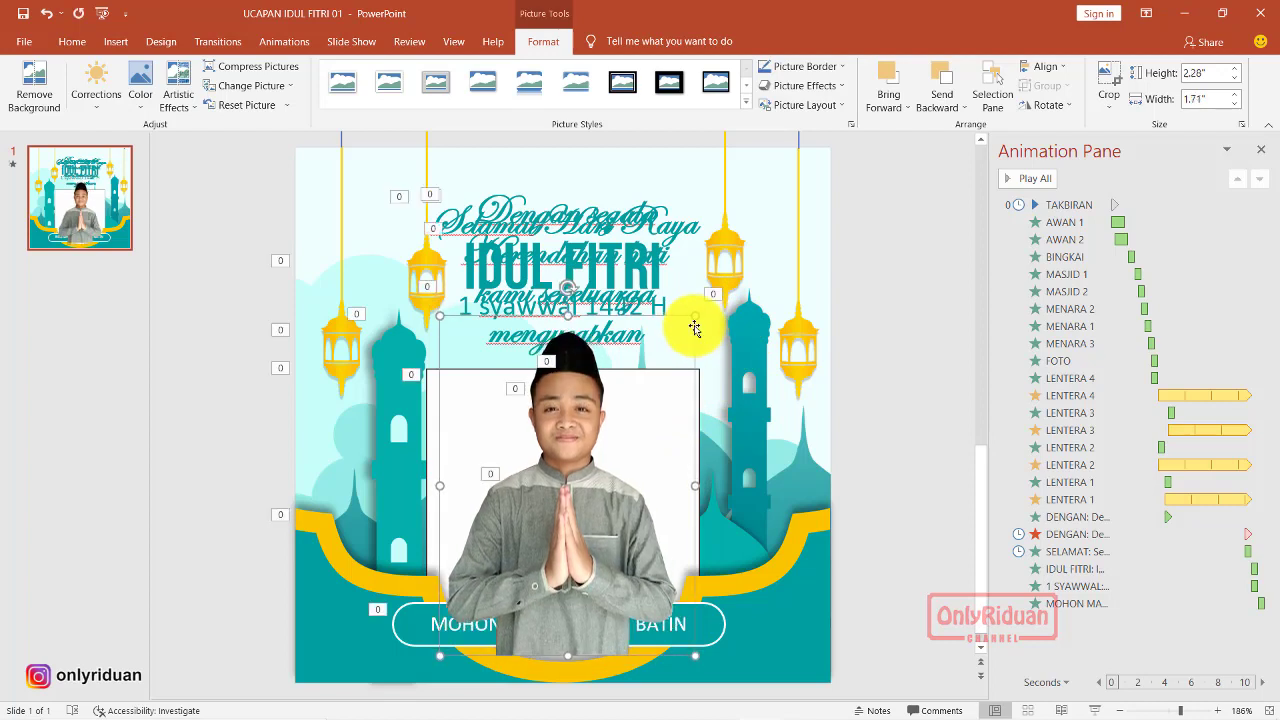
key("Down")
key("Down")
key("Down")
key("ctrl+Up")
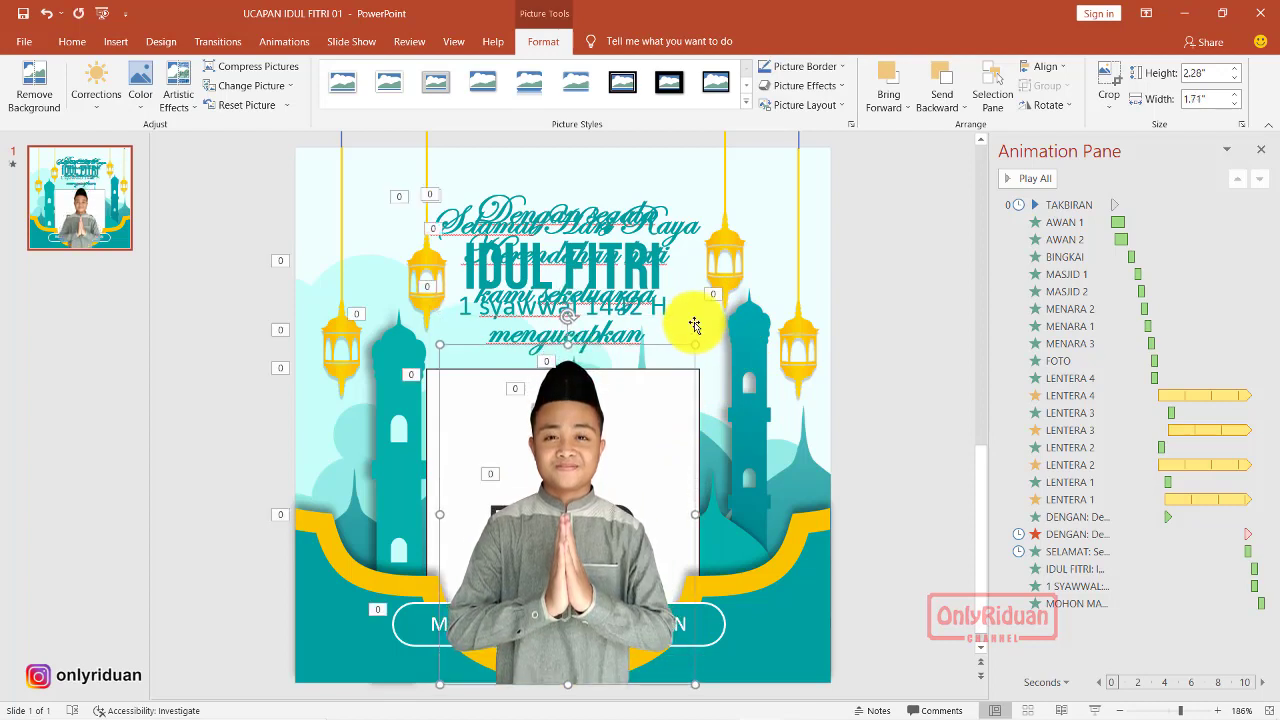
key("ctrl+Up")
key("ctrl+Up")
key("ctrl+Up")
key("ctrl+Up")
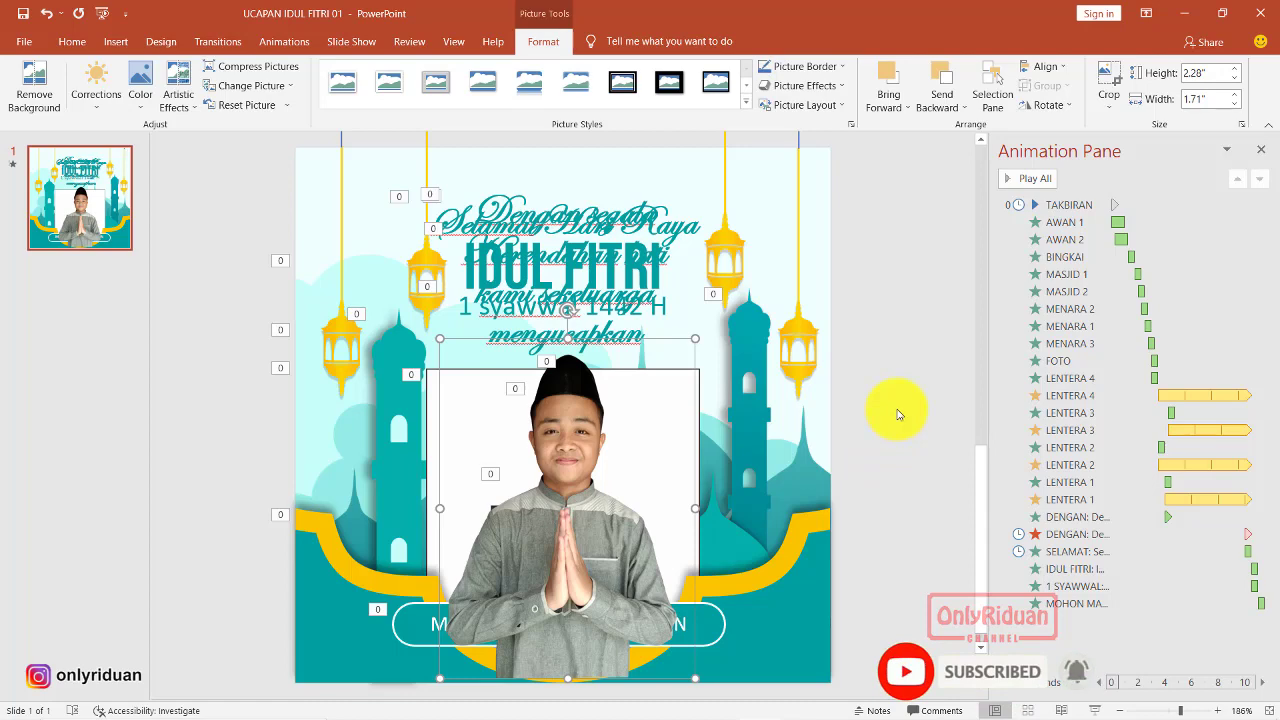
Step: Add a Wipe entrance animation to the photo, listed as Picture 17
left_click(284, 41)
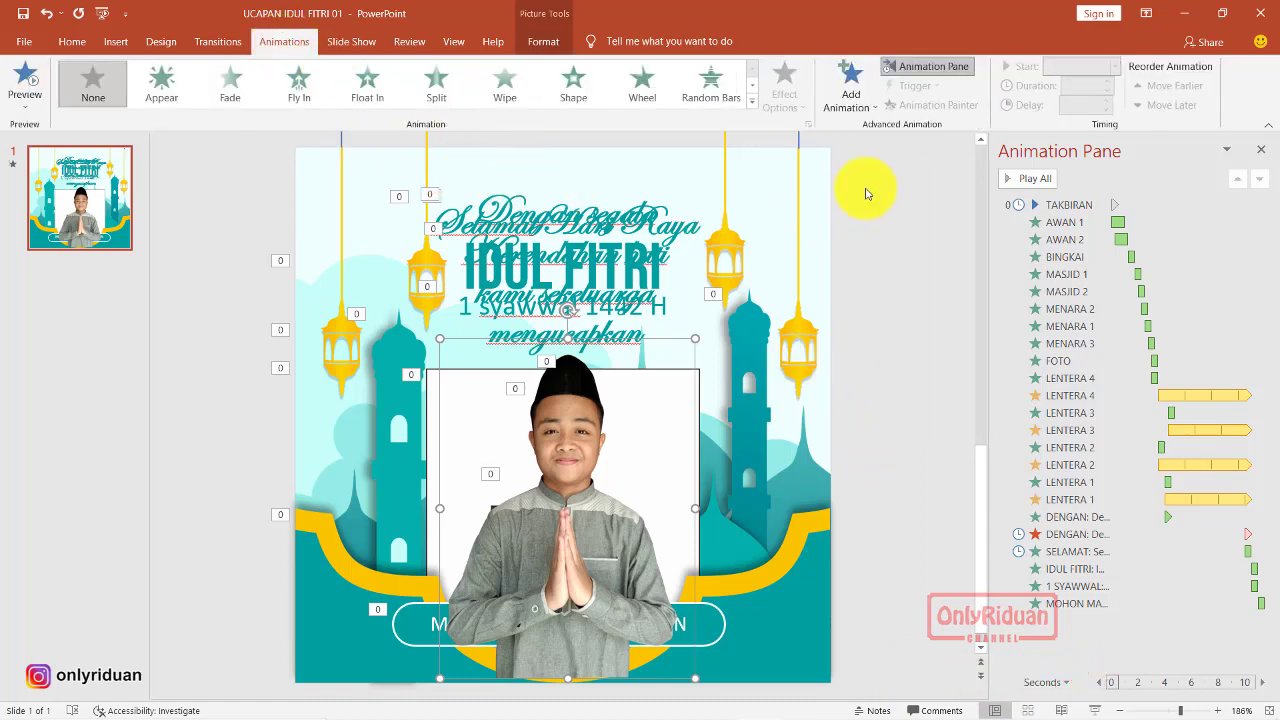
left_click(866, 112)
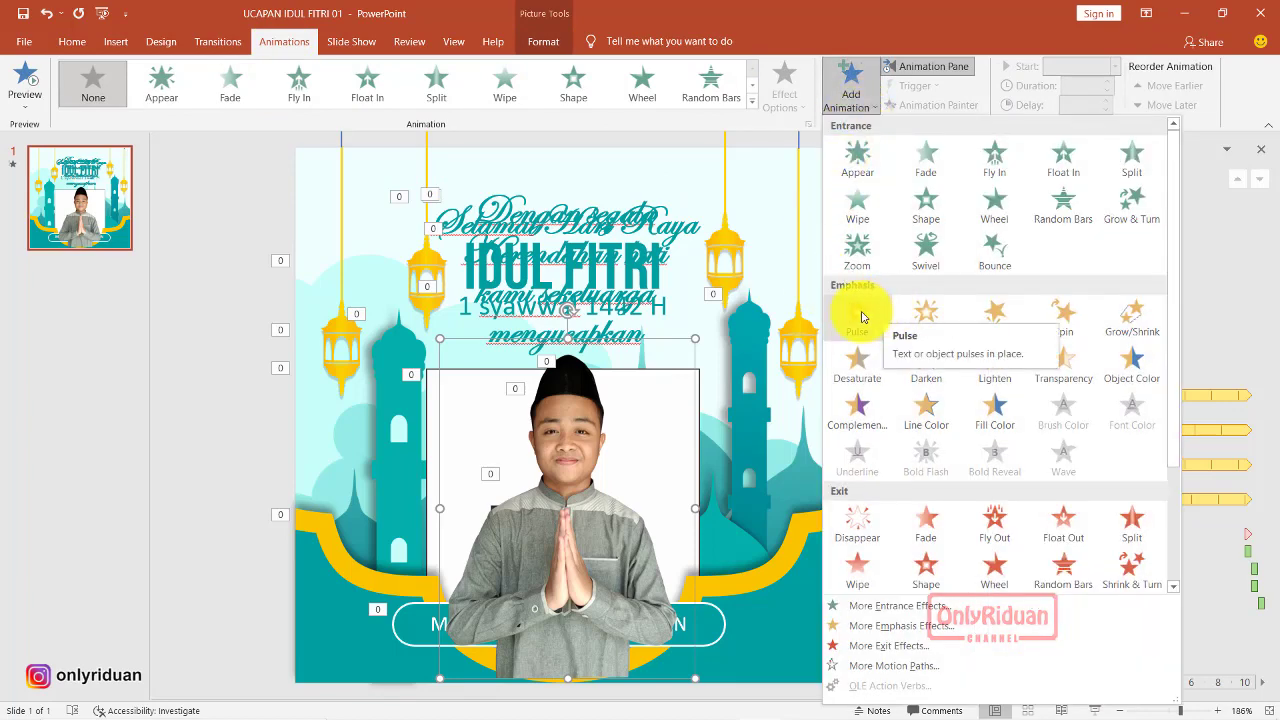
left_click(862, 216)
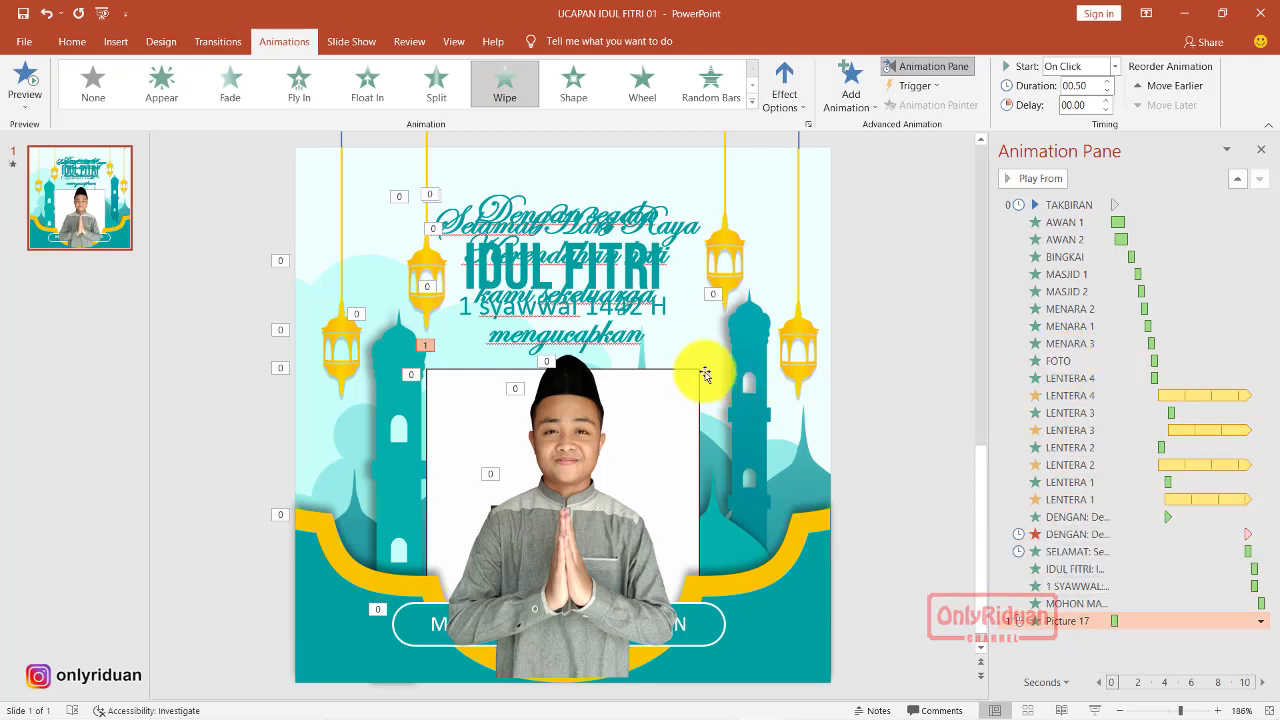
Step: Move Picture 17's animation right after FOTO and set it to start With Previous
left_click(701, 372)
left_click(690, 369)
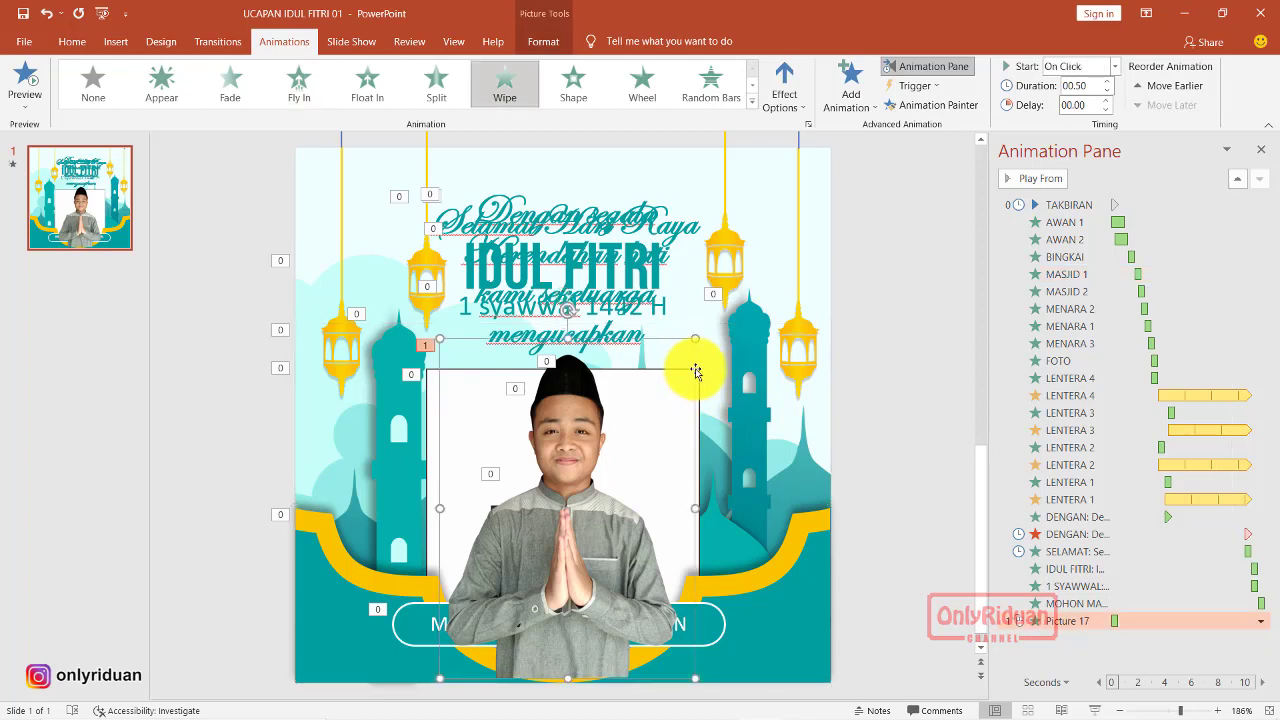
left_click(430, 372)
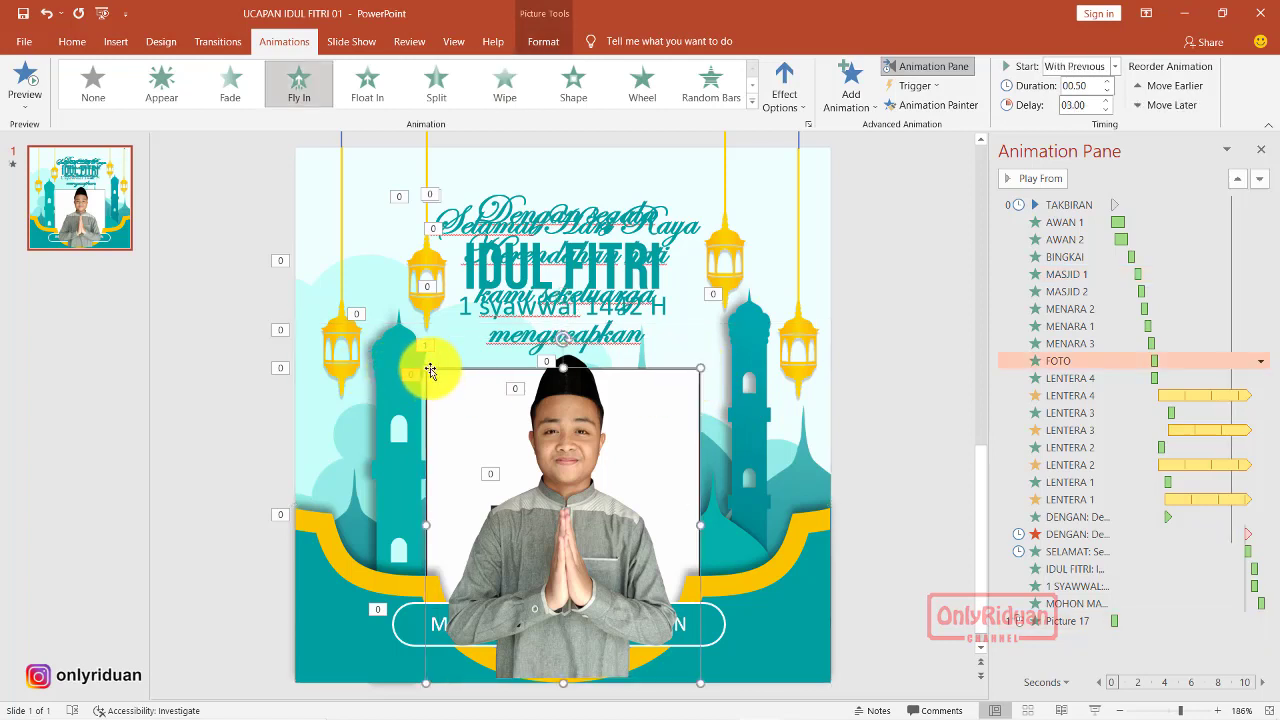
left_click(1158, 623)
left_click_drag(1161, 595, 1170, 372)
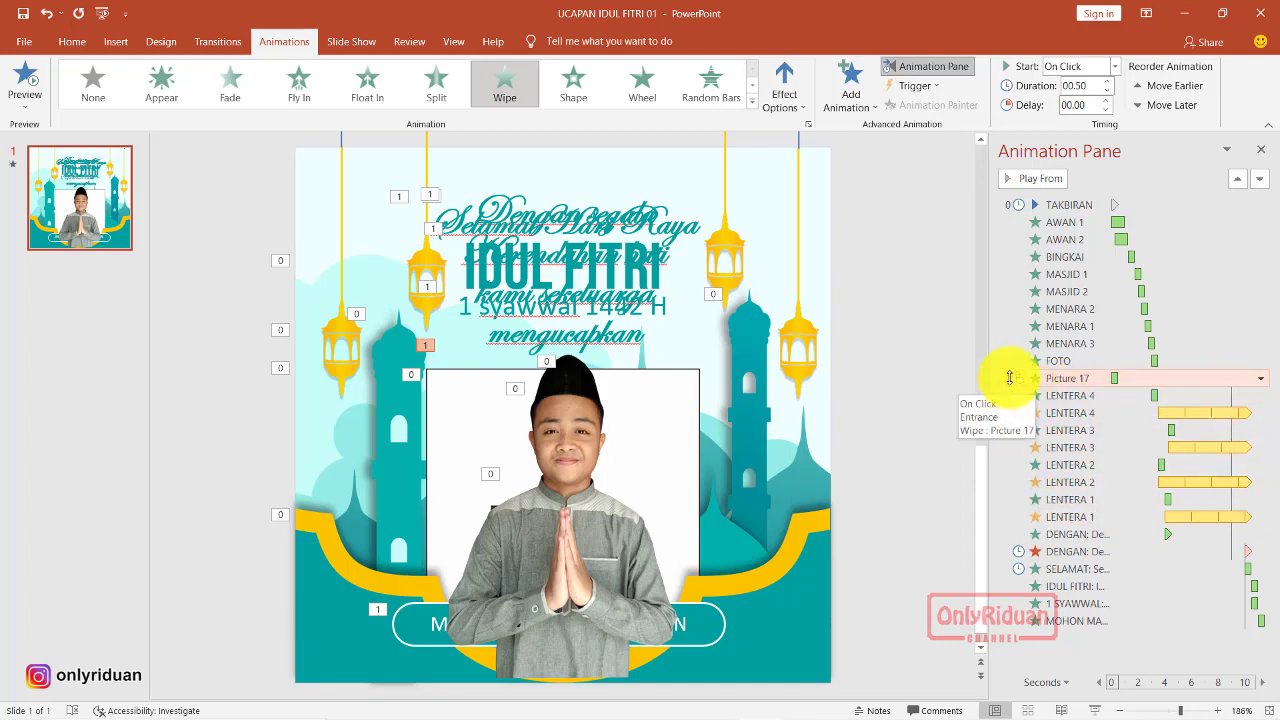
left_click(1261, 378)
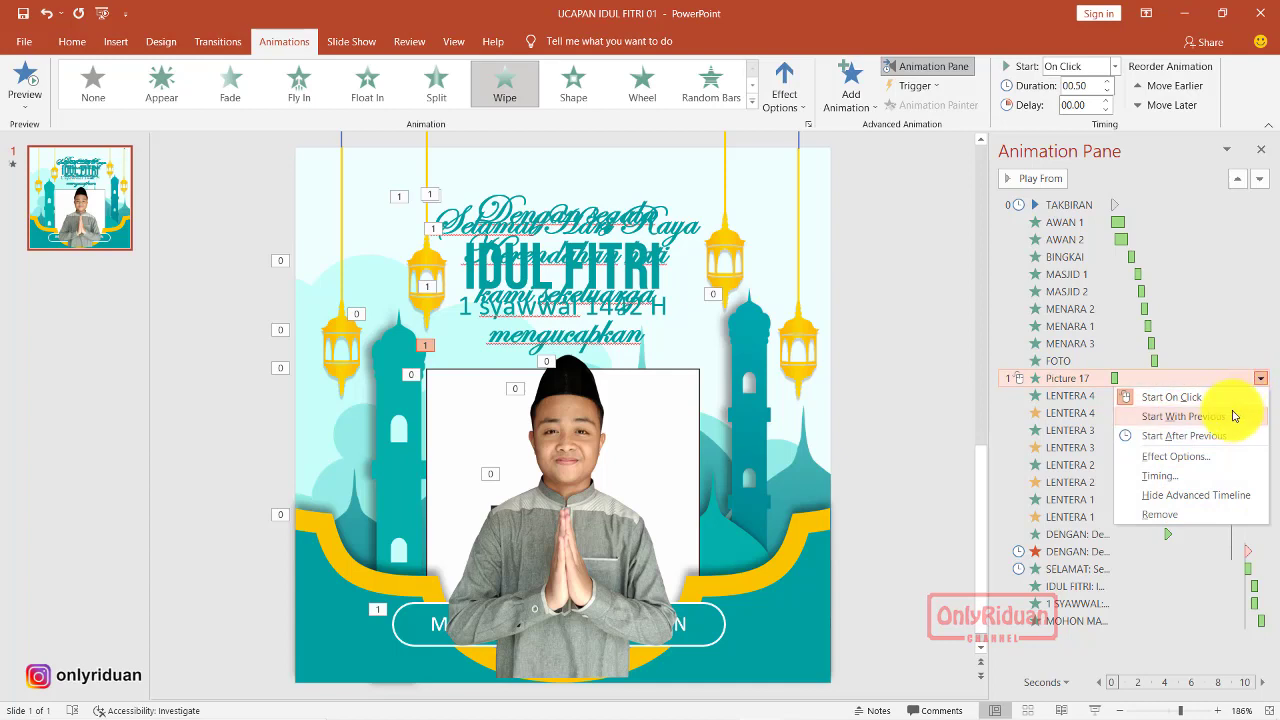
left_click(1183, 416)
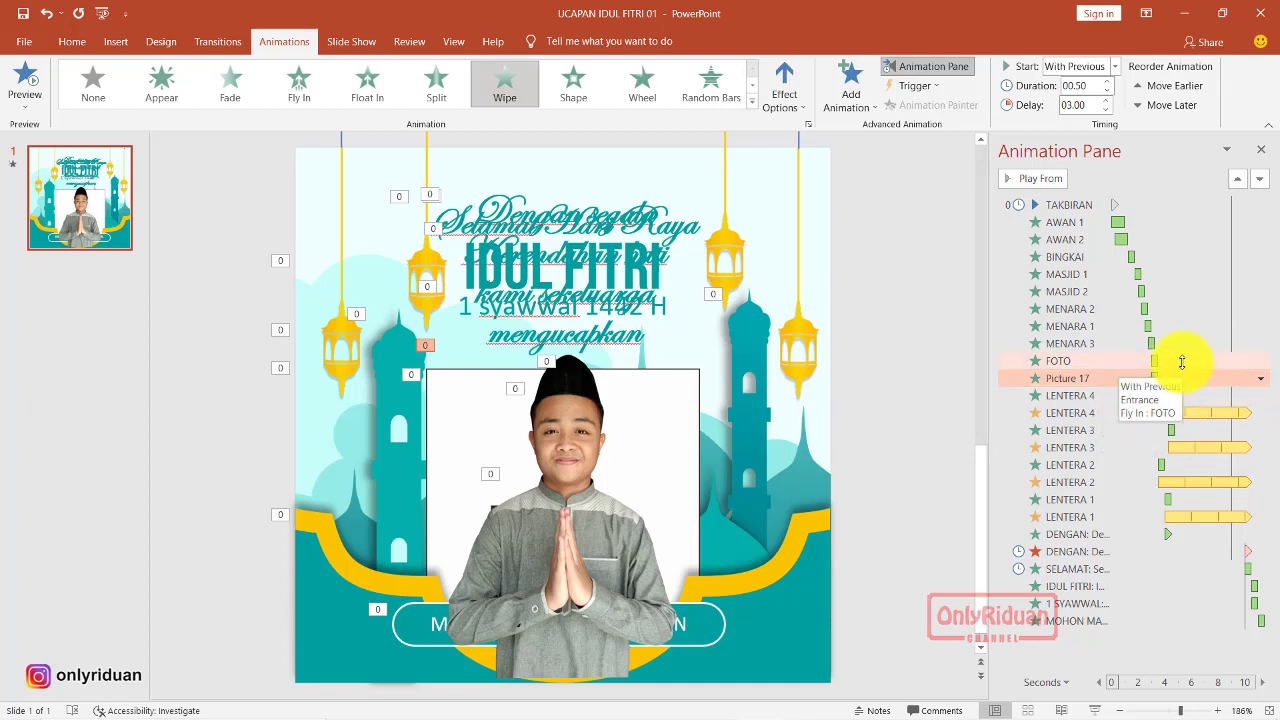
Step: Delete the white FOTO placeholder picture from the slide
left_click(1180, 361)
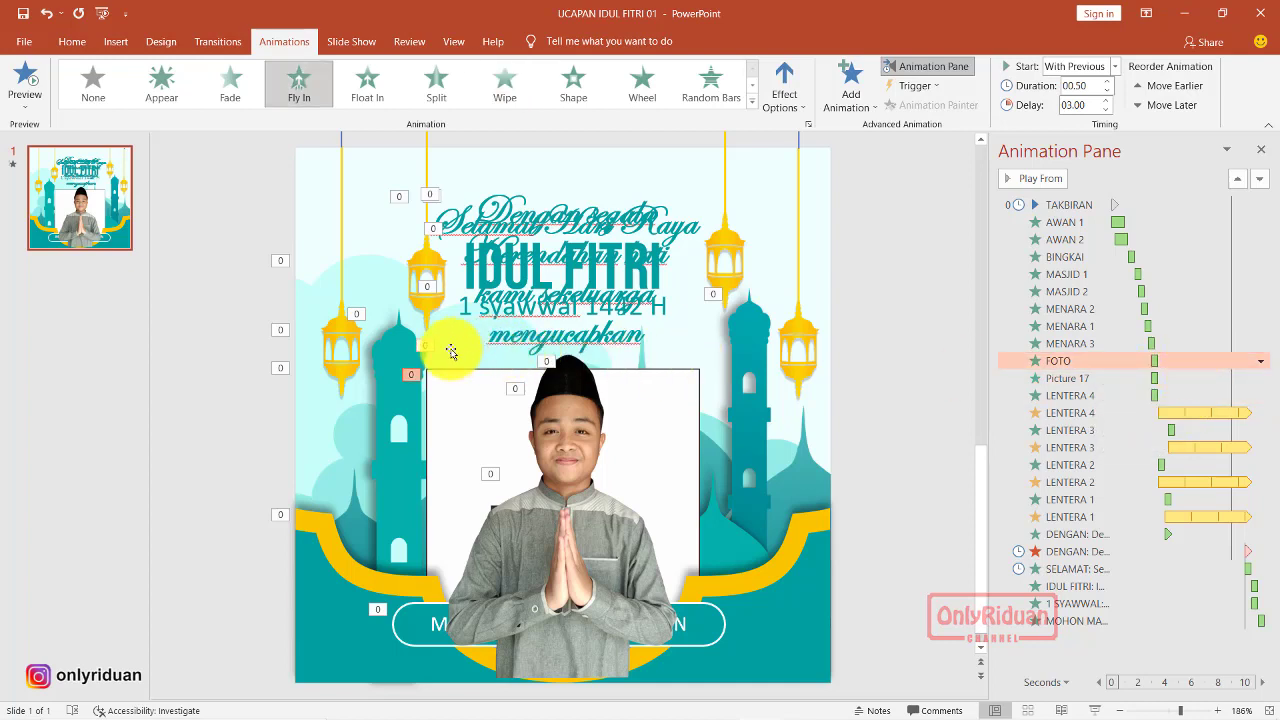
left_click(431, 371)
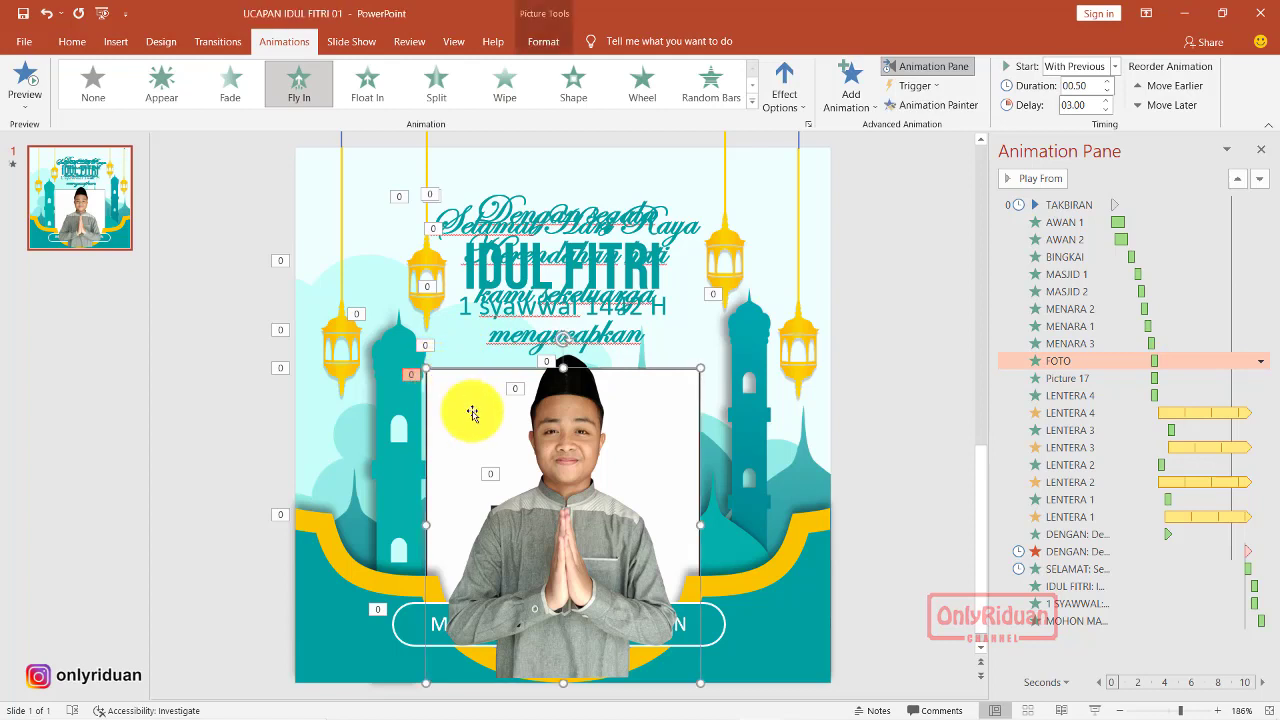
key("Delete")
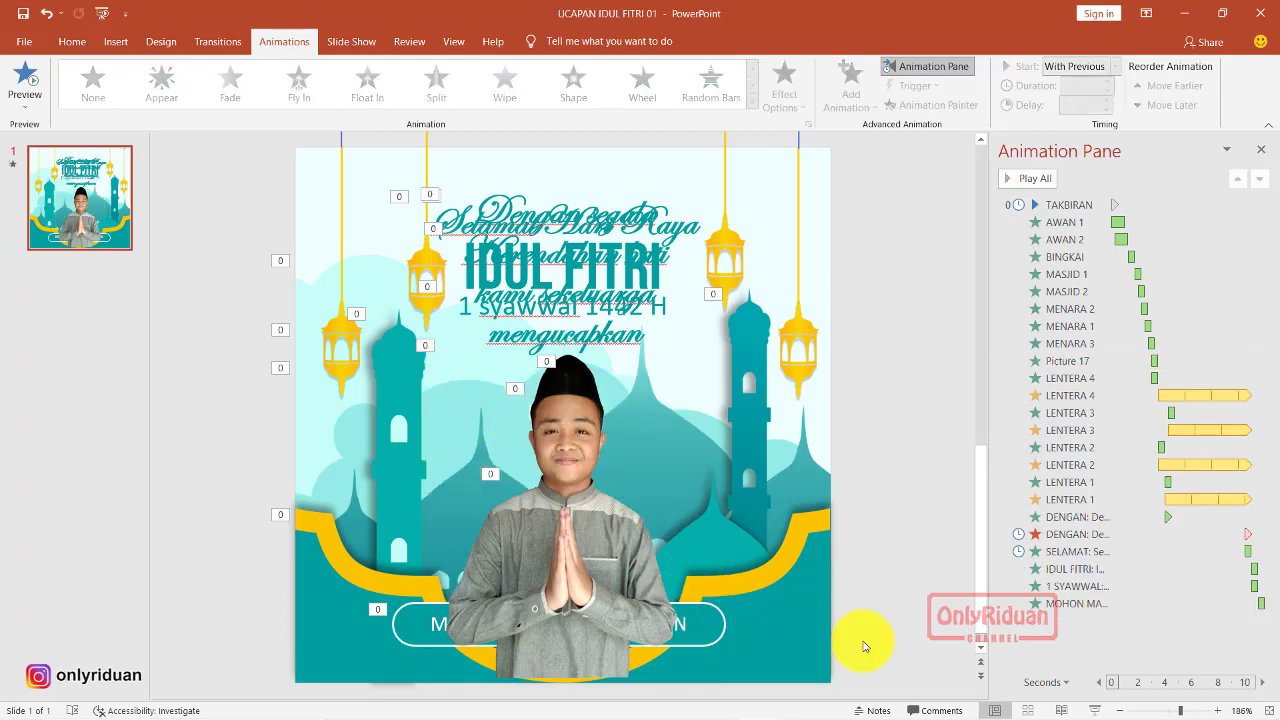
Step: Bring the yellow frame and MOHON MAAF LAHIR & BATIN banner to the front over the photo
scroll(940, 590, "down", 1)
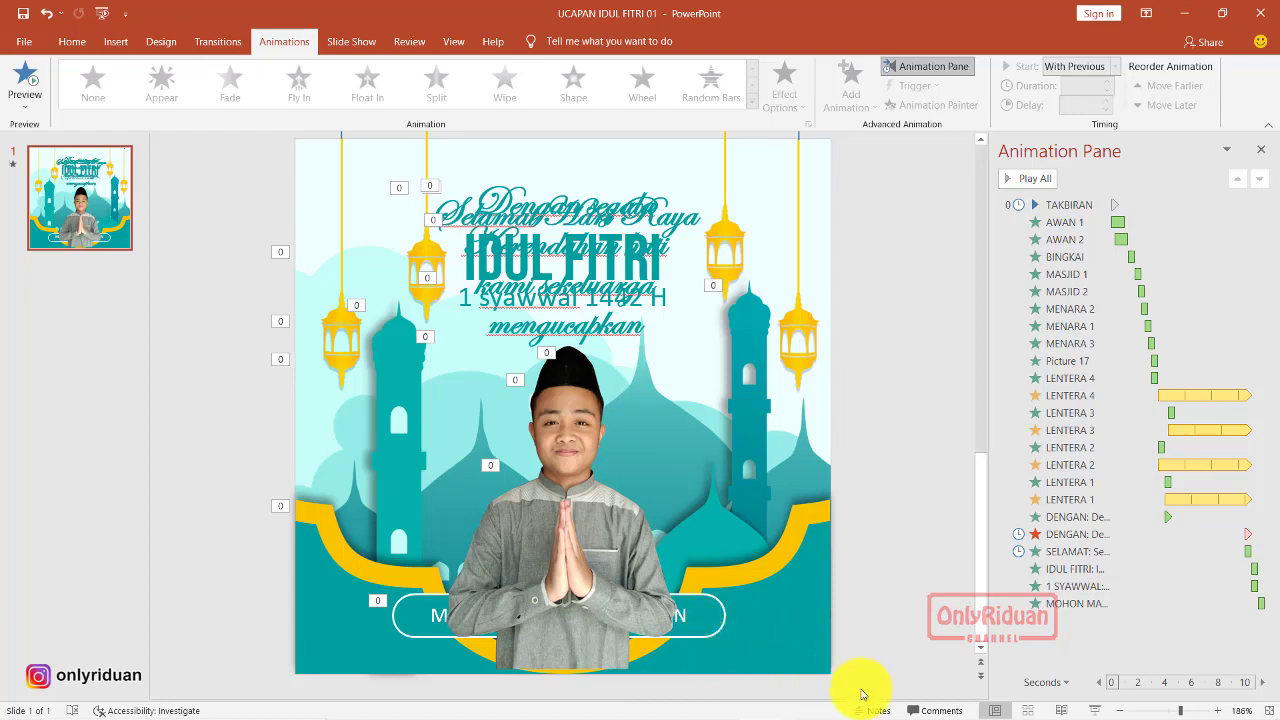
left_click_drag(872, 686, 278, 487)
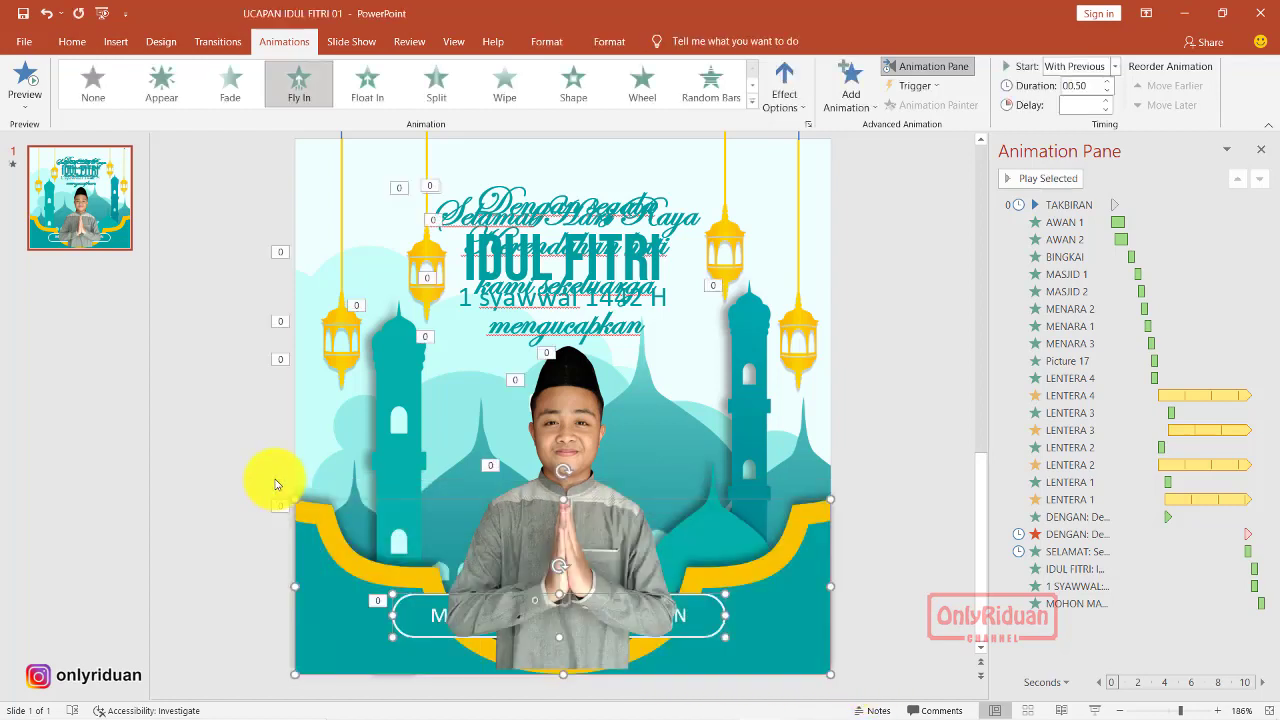
right_click(716, 605)
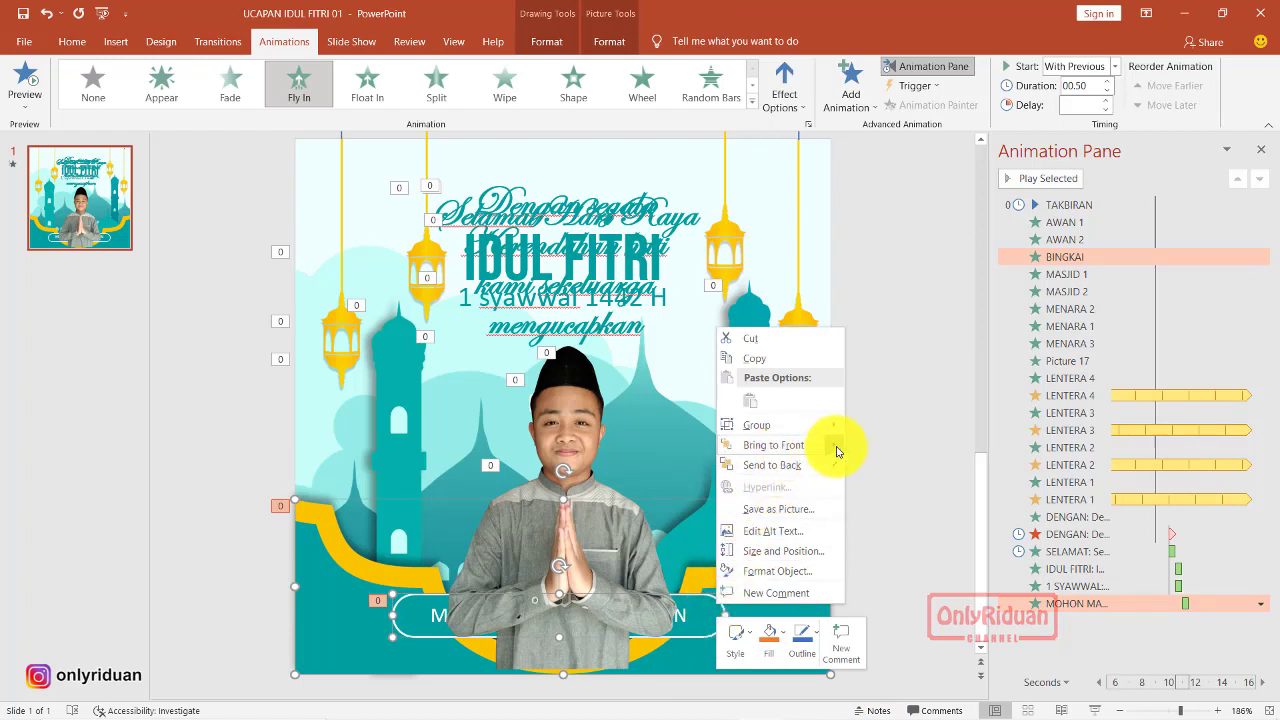
mouse_move(773, 445)
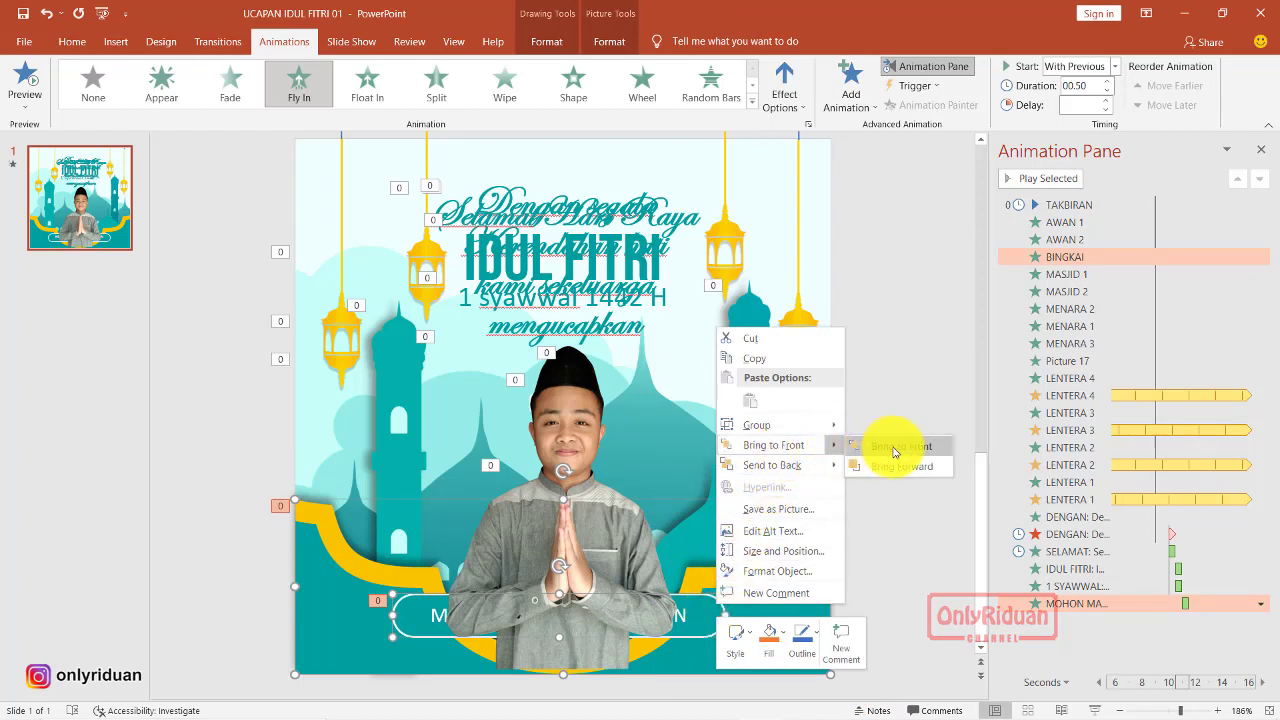
left_click(894, 447)
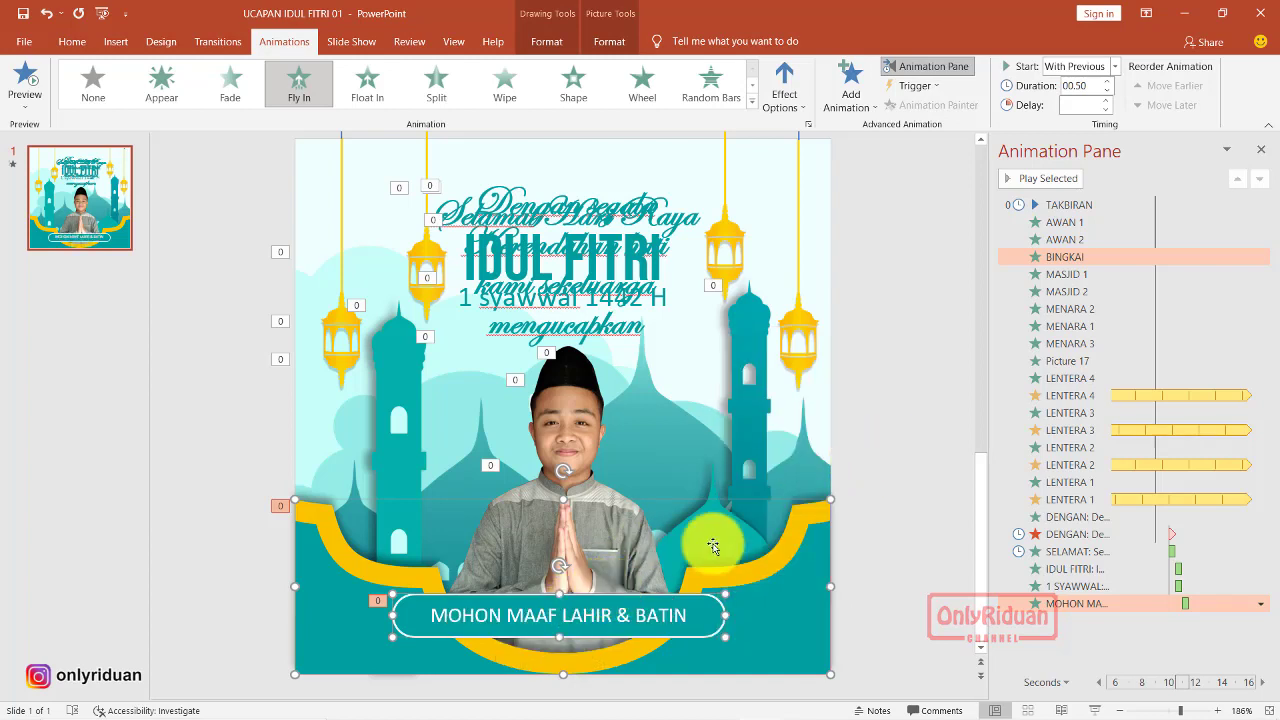
left_click(882, 400)
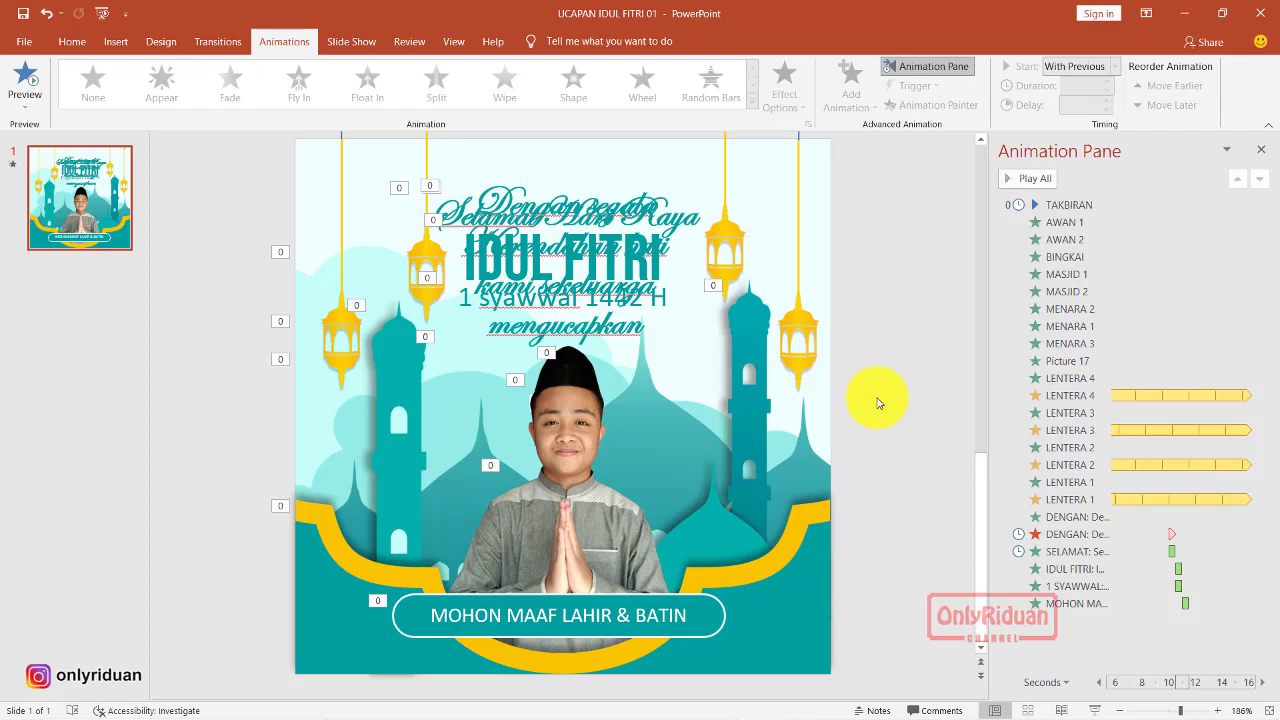
key("F5")
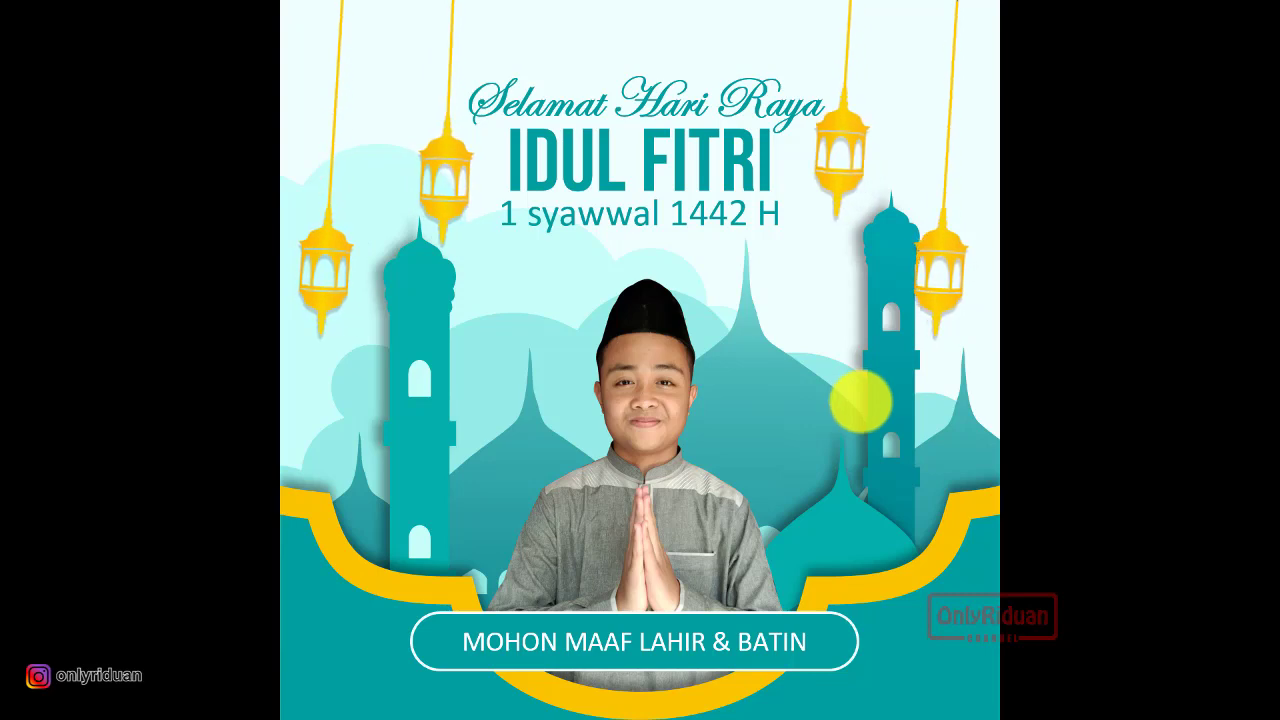
key("Escape")
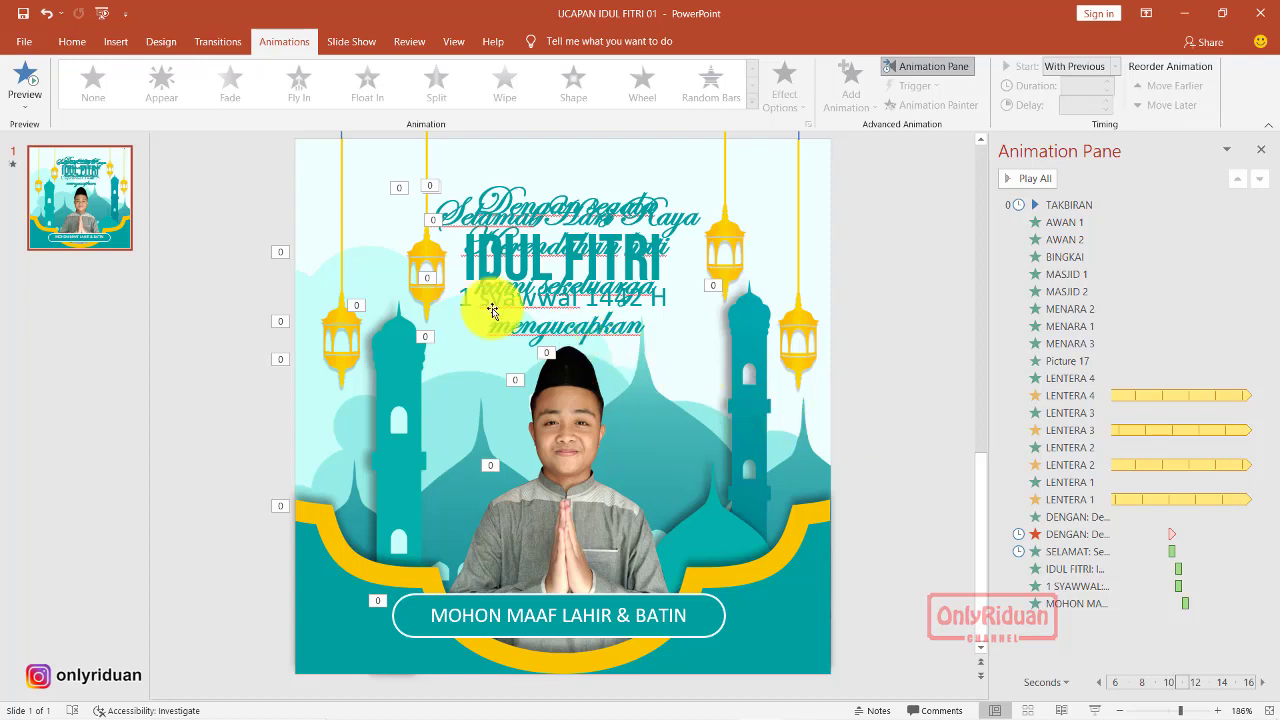
Step: Export the presentation with Create a Video at Standard (480p) quality
left_click(23, 41)
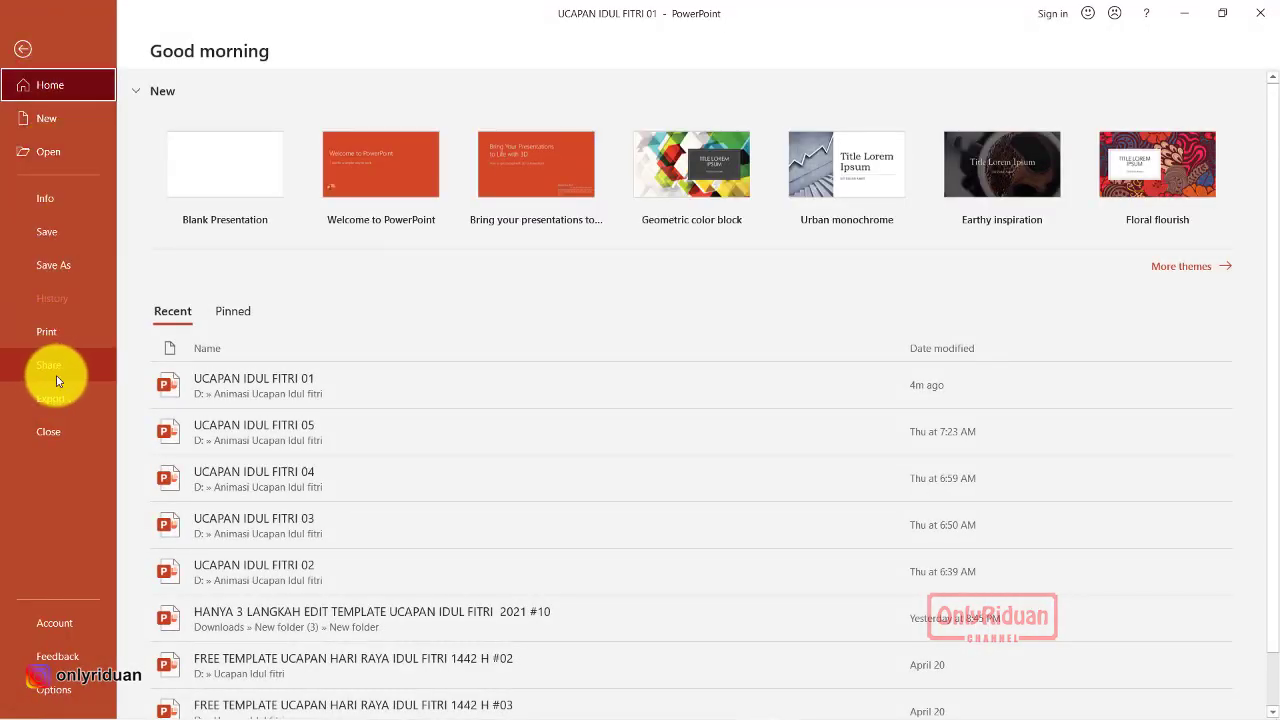
left_click(50, 398)
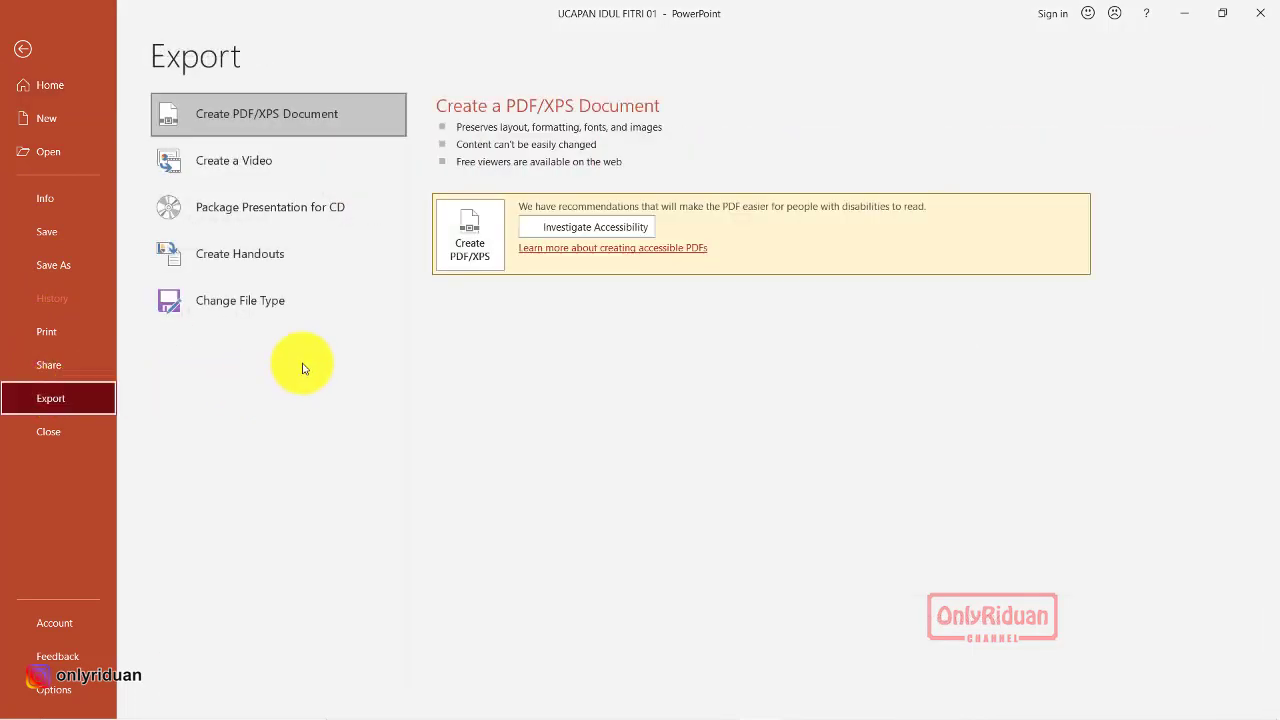
left_click(231, 164)
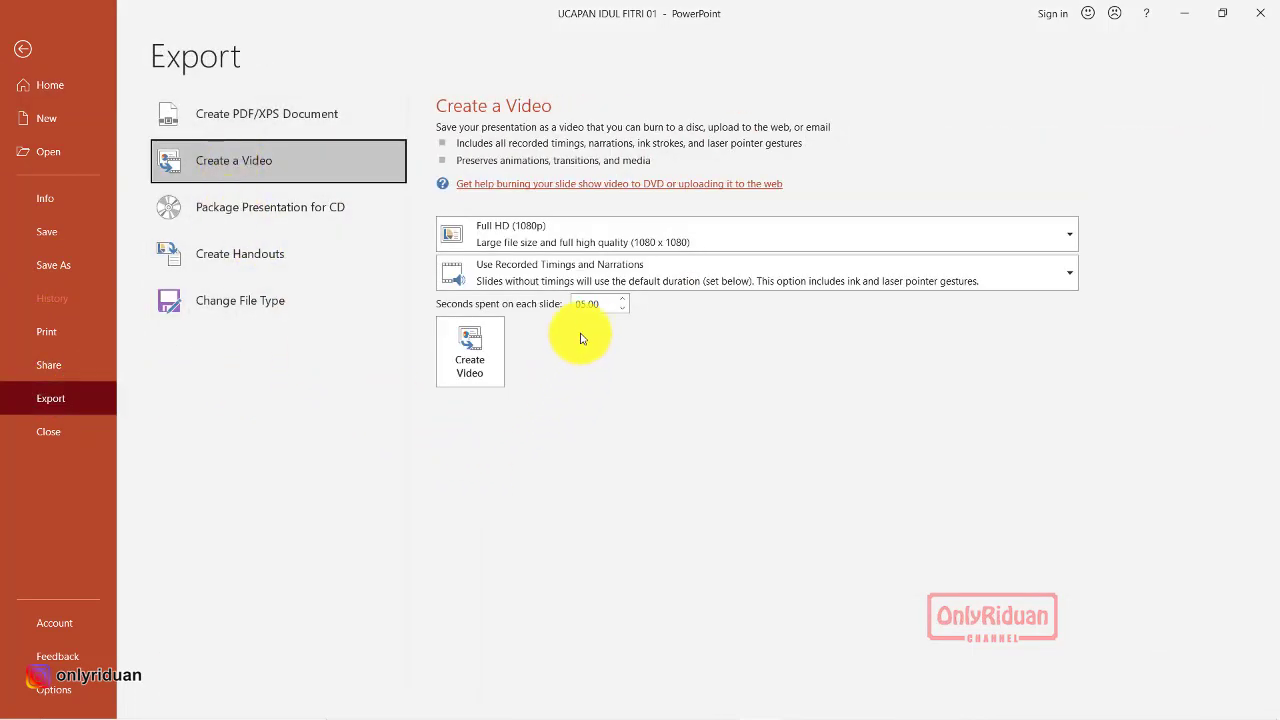
left_click(560, 237)
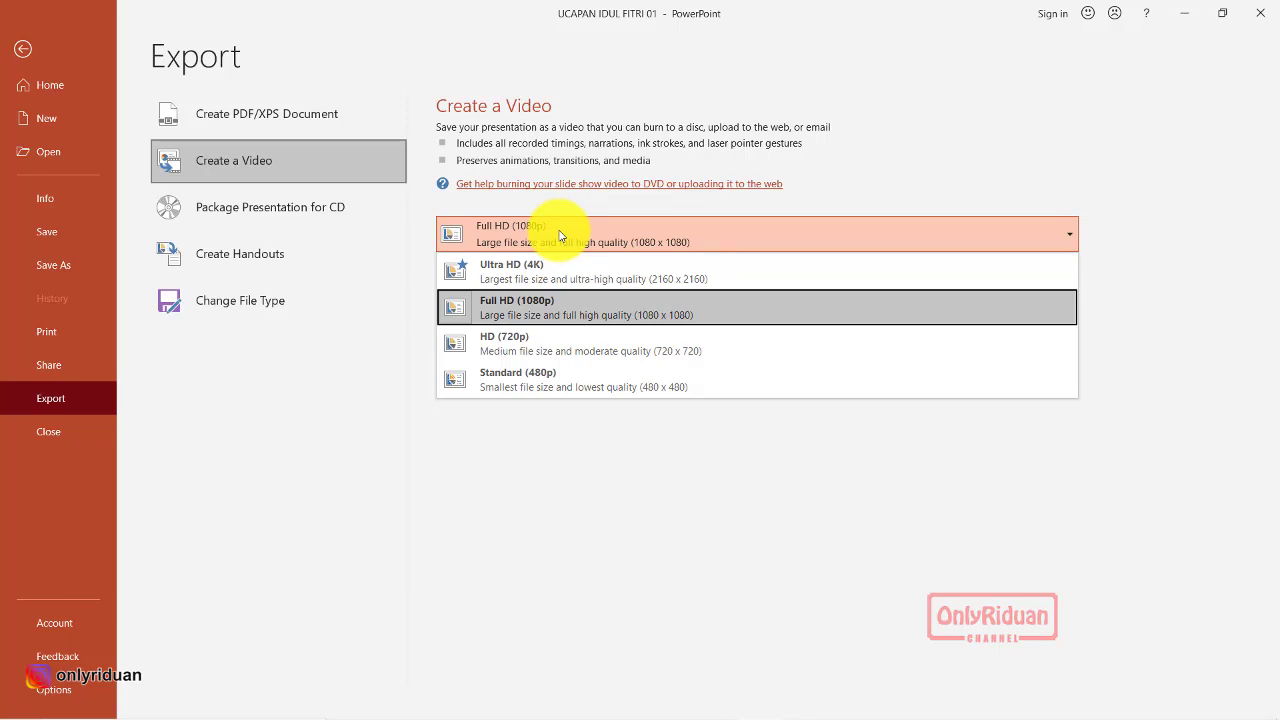
left_click(546, 386)
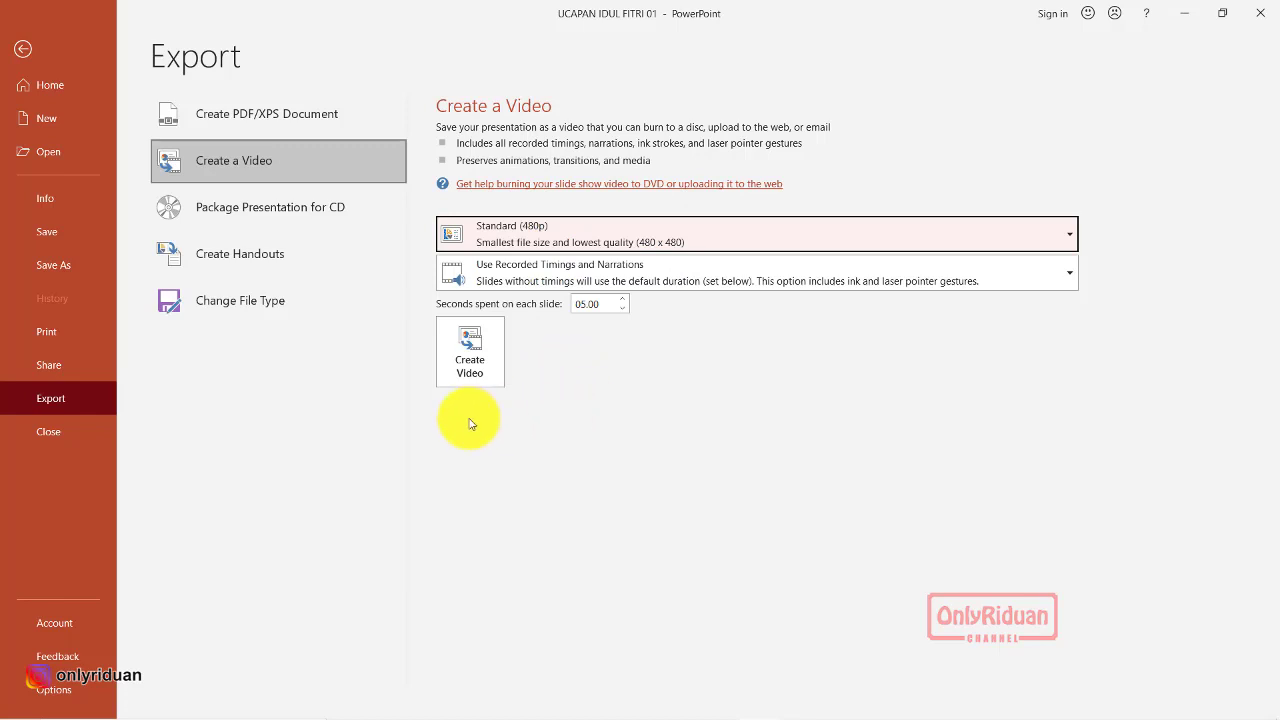
left_click(479, 360)
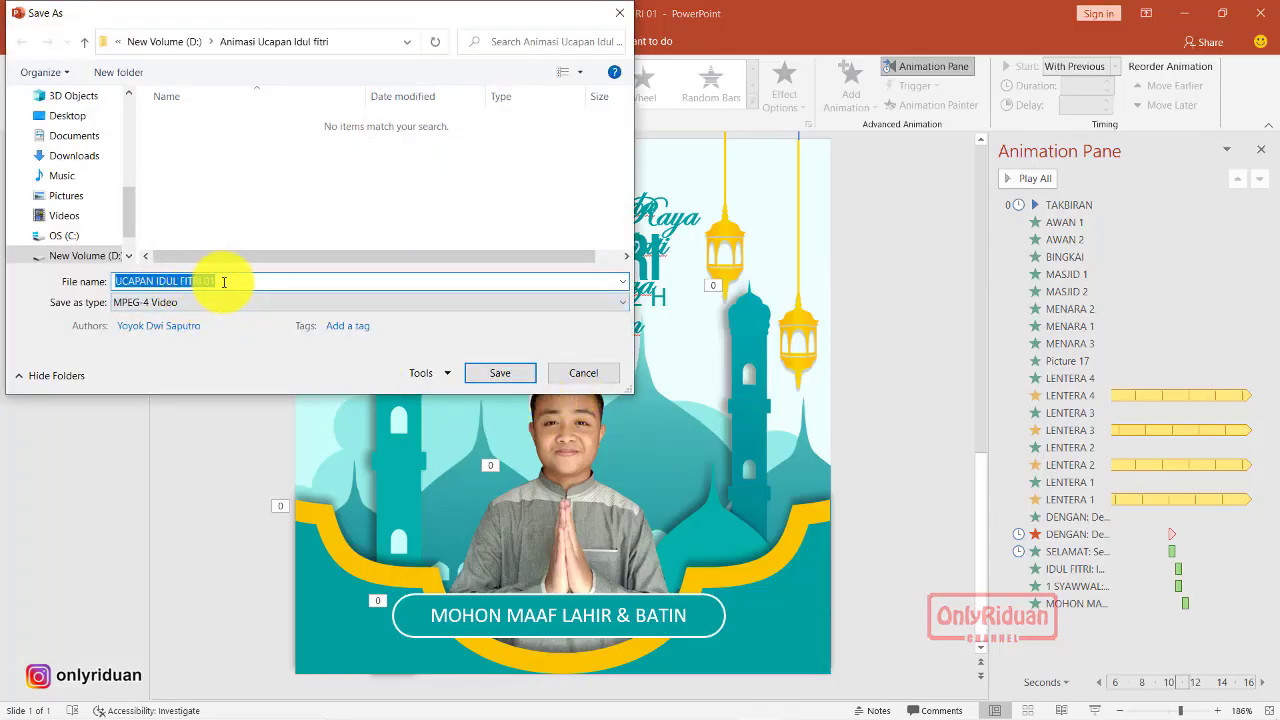
Step: Create a new Video folder and save UCAPAN IDUL FITRI 01.mp4 inside it
left_click(118, 74)
type("Video")
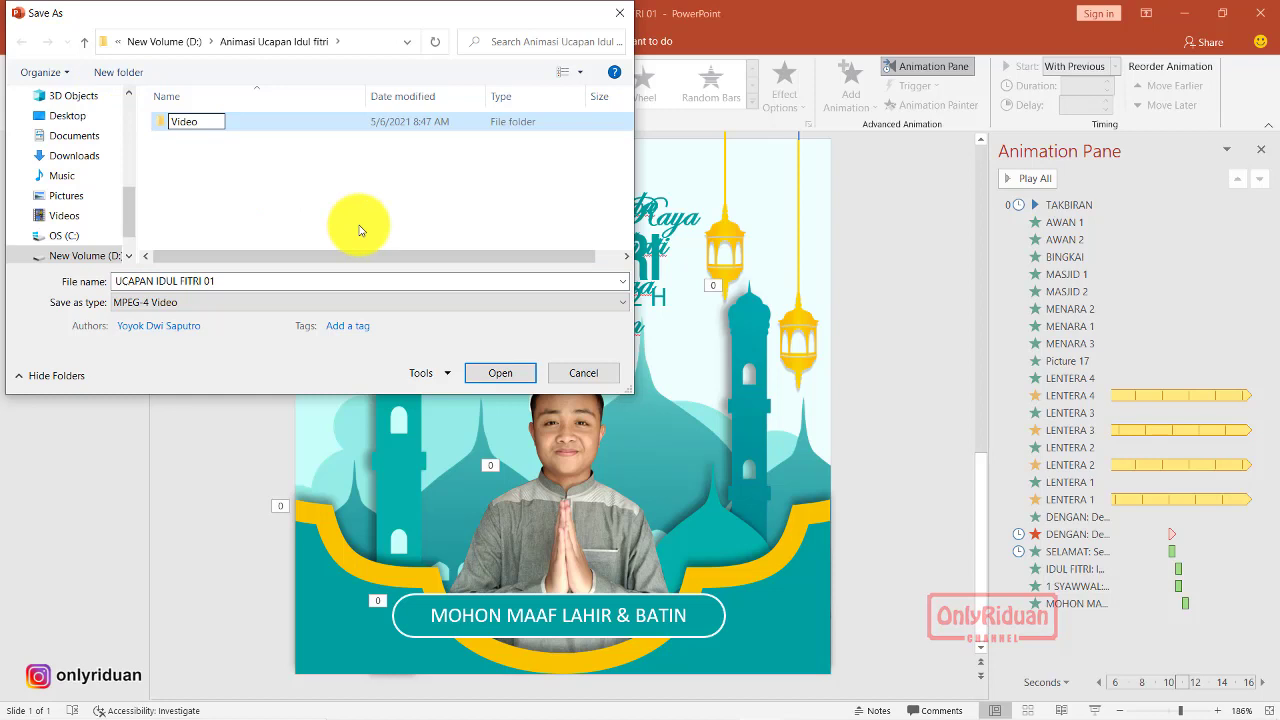
key("Return")
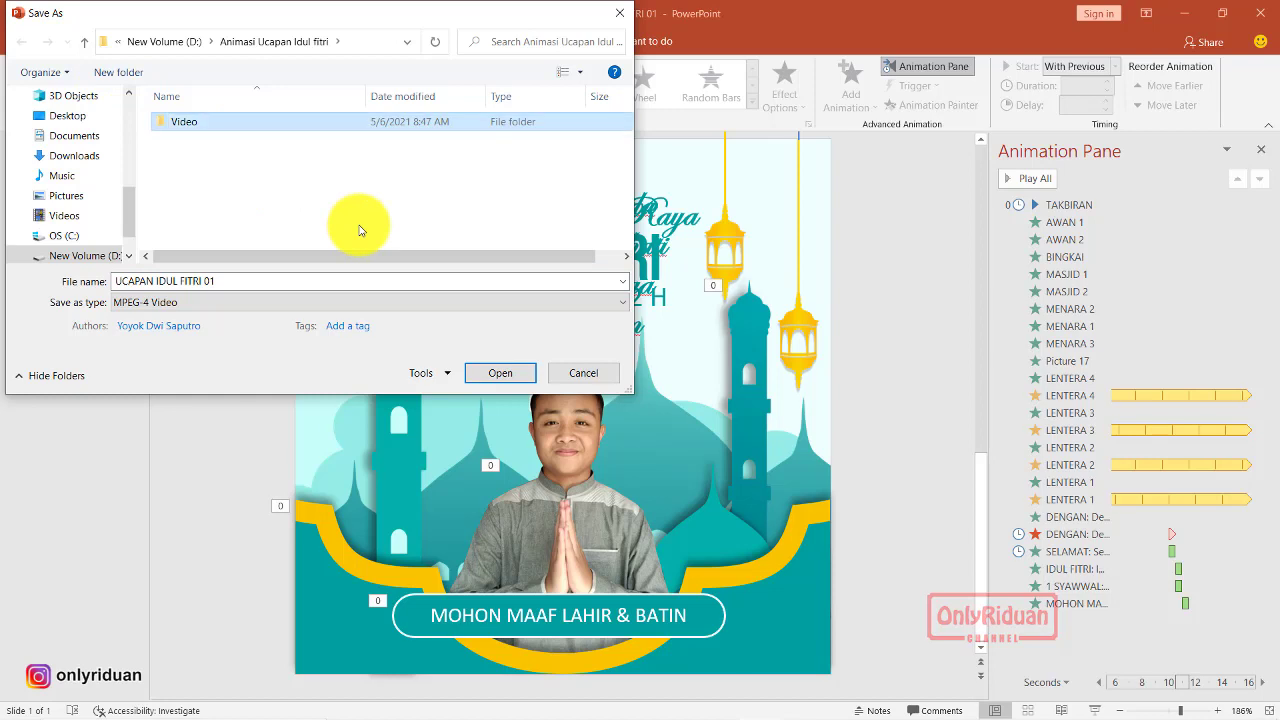
double_click(184, 122)
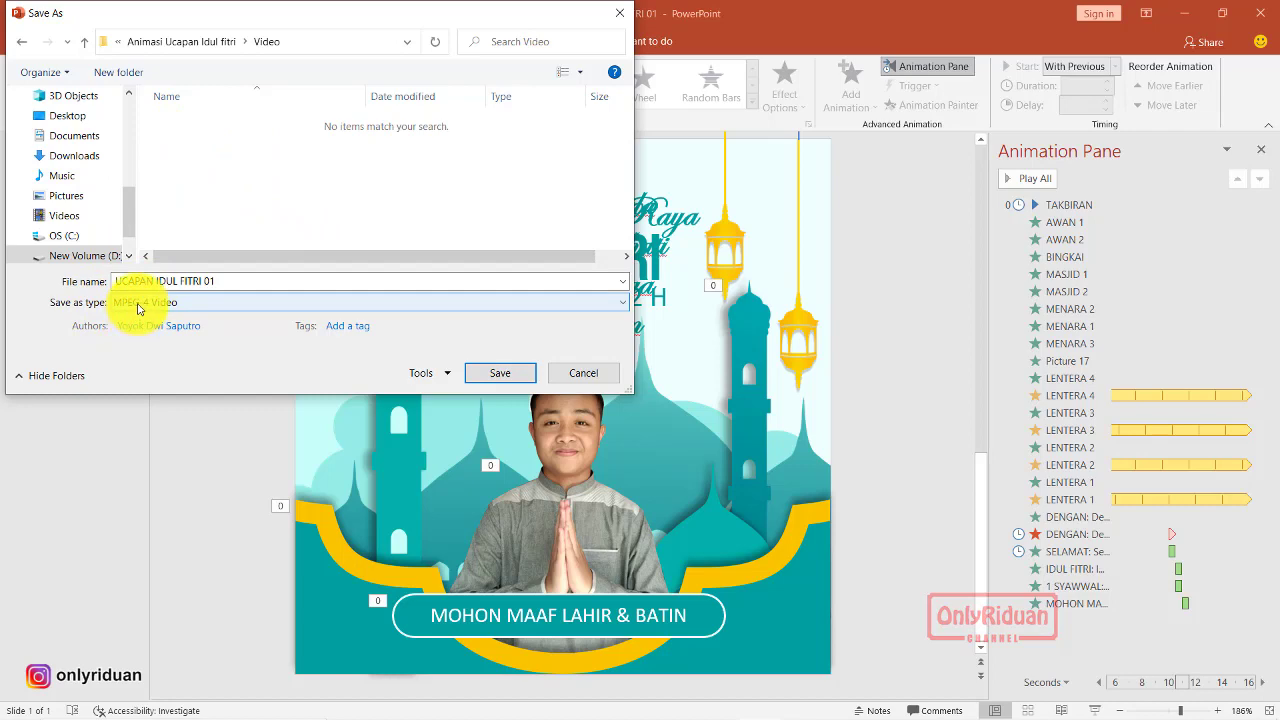
left_click(500, 374)
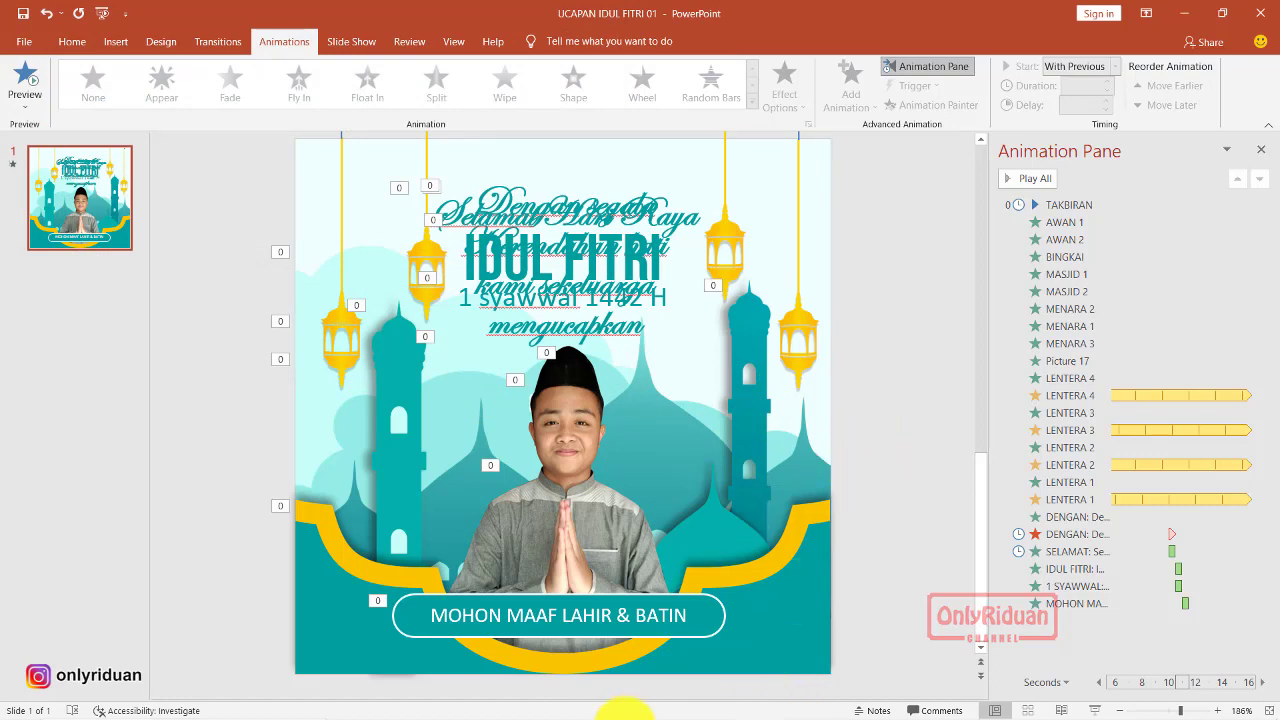
Step: Play the exported UCAPAN IDUL FITRI 01 MP4 from the Video folder
left_click(470, 706)
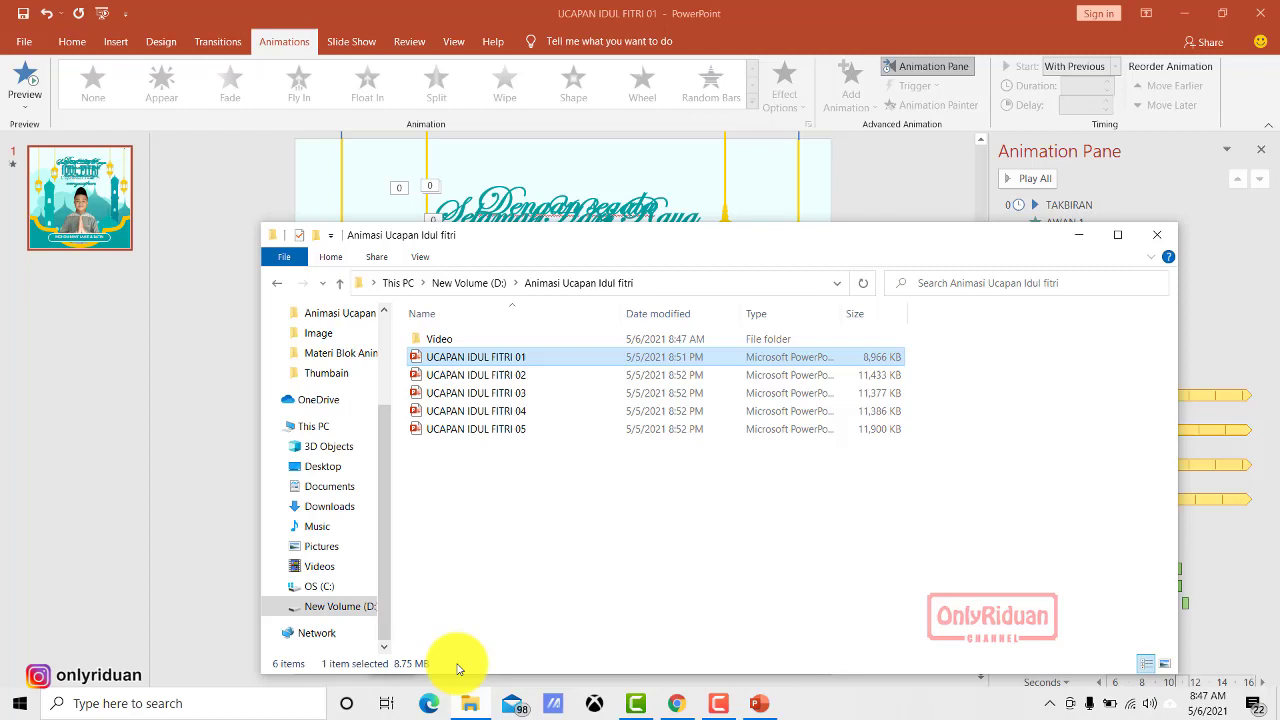
double_click(440, 340)
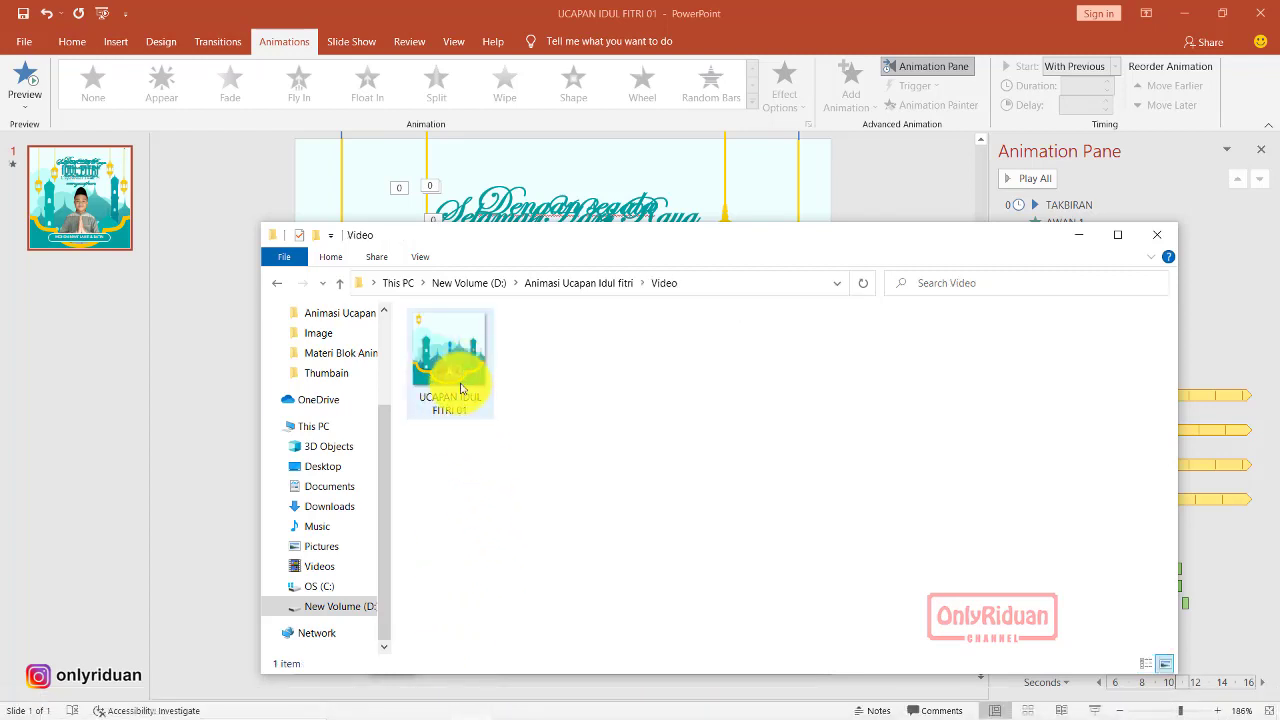
mouse_move(449, 350)
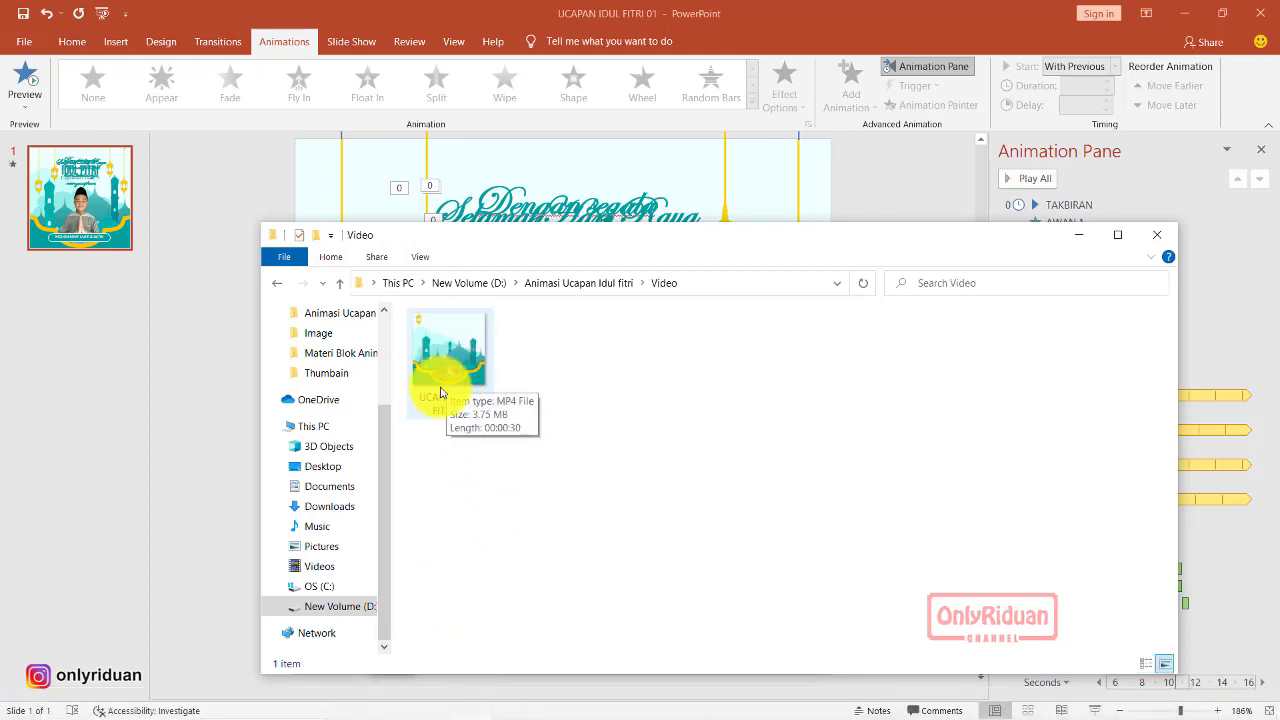
double_click(458, 372)
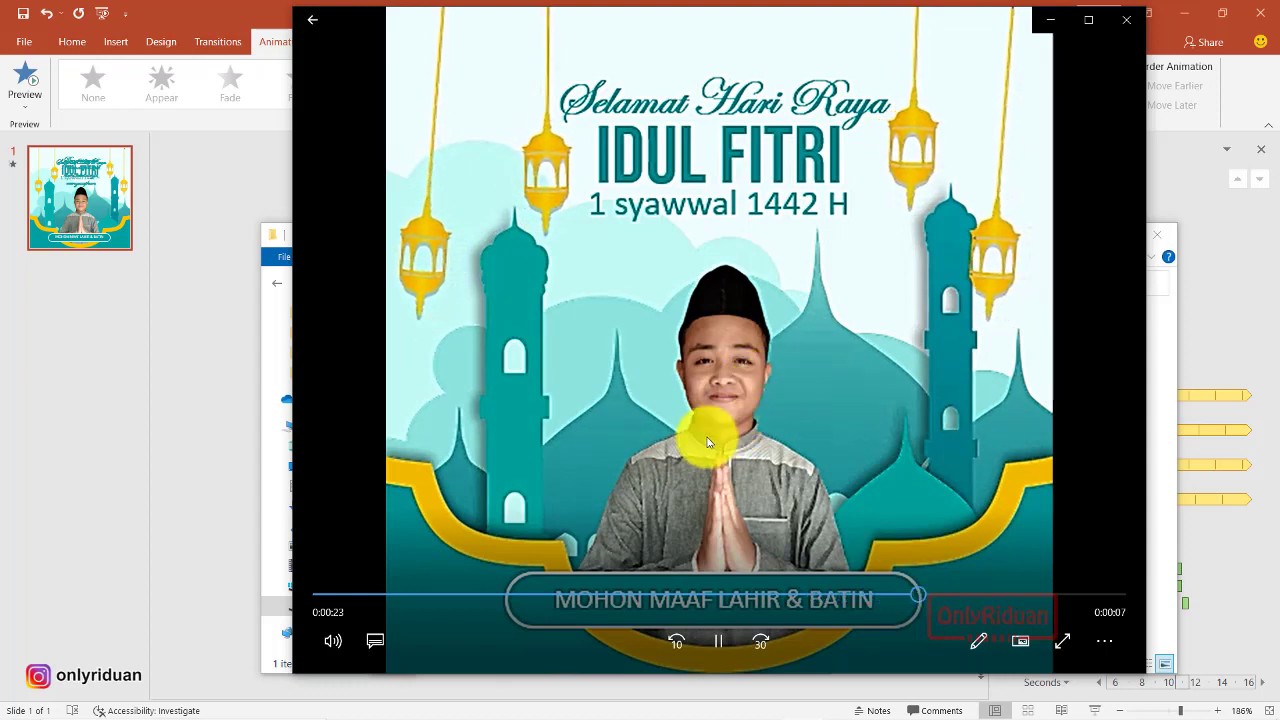
Step: Close the Movies & TV player after the UCAPAN IDUL FITRI 01 video plays
left_click(1124, 19)
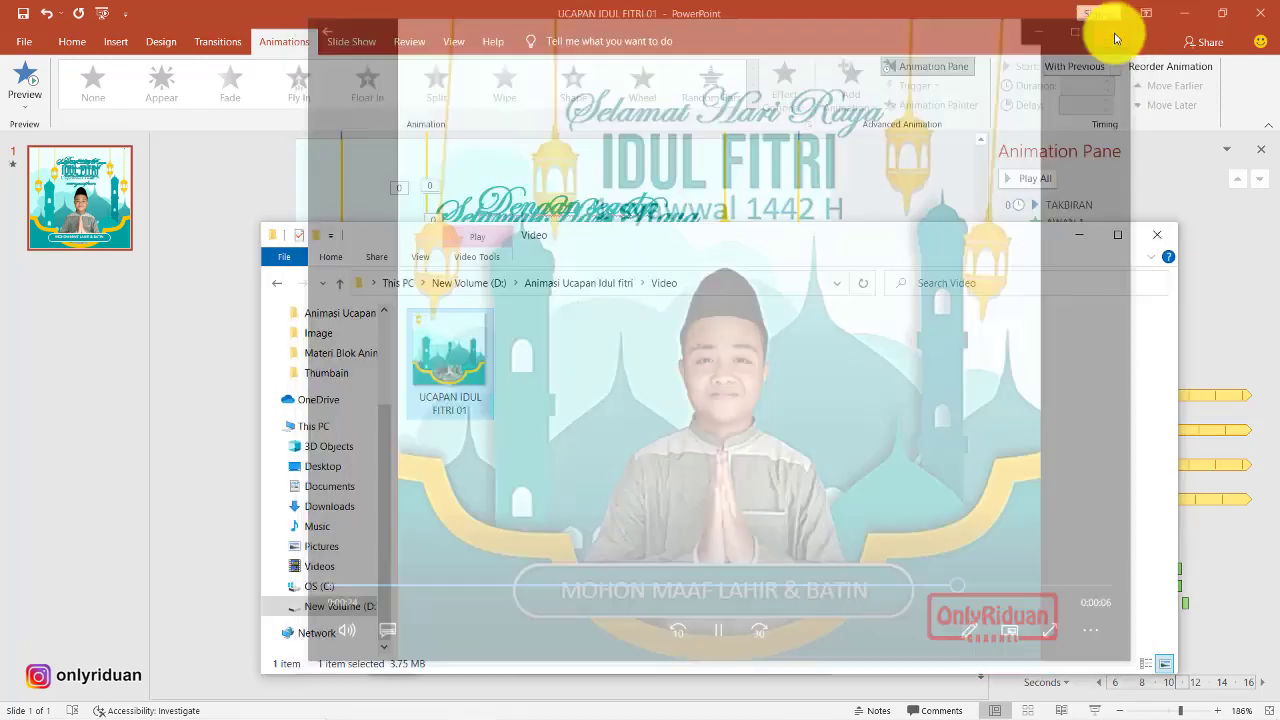
Step: Go back to the Animasi Ucapan Idul fitri templates folder and open UCAPAN IDUL FITRI 02
left_click(1080, 236)
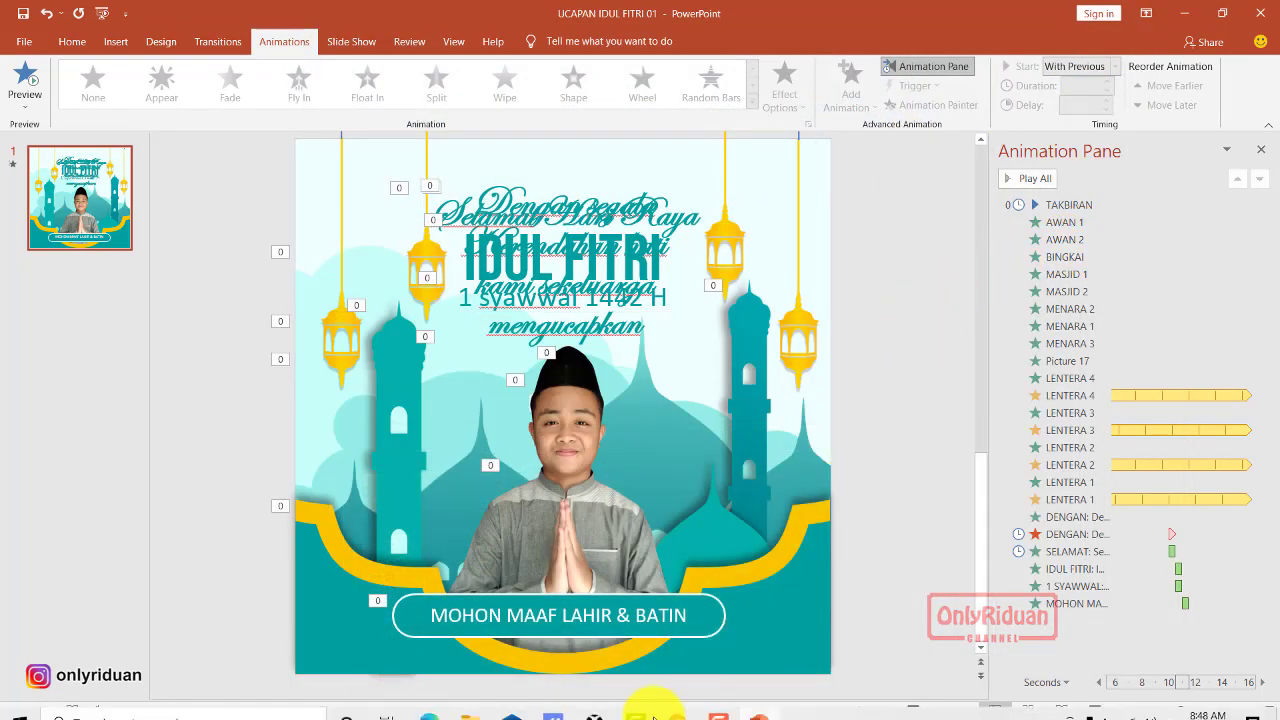
left_click(478, 706)
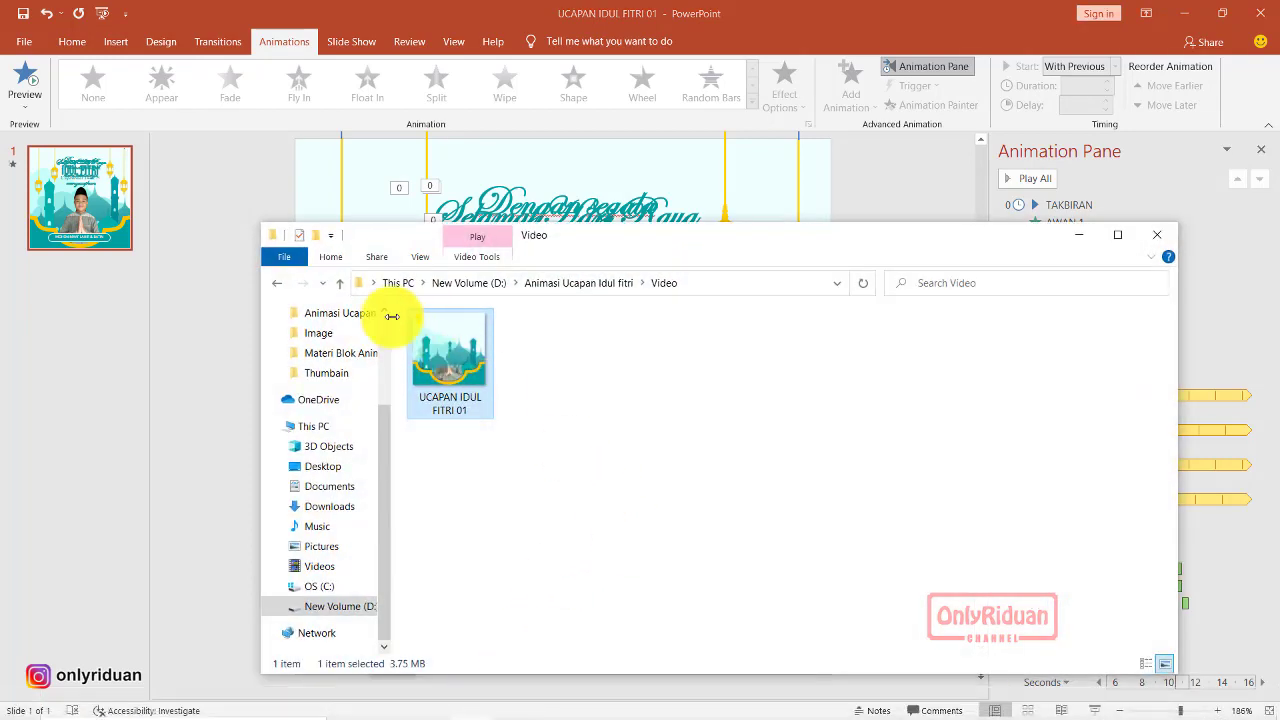
left_click(278, 283)
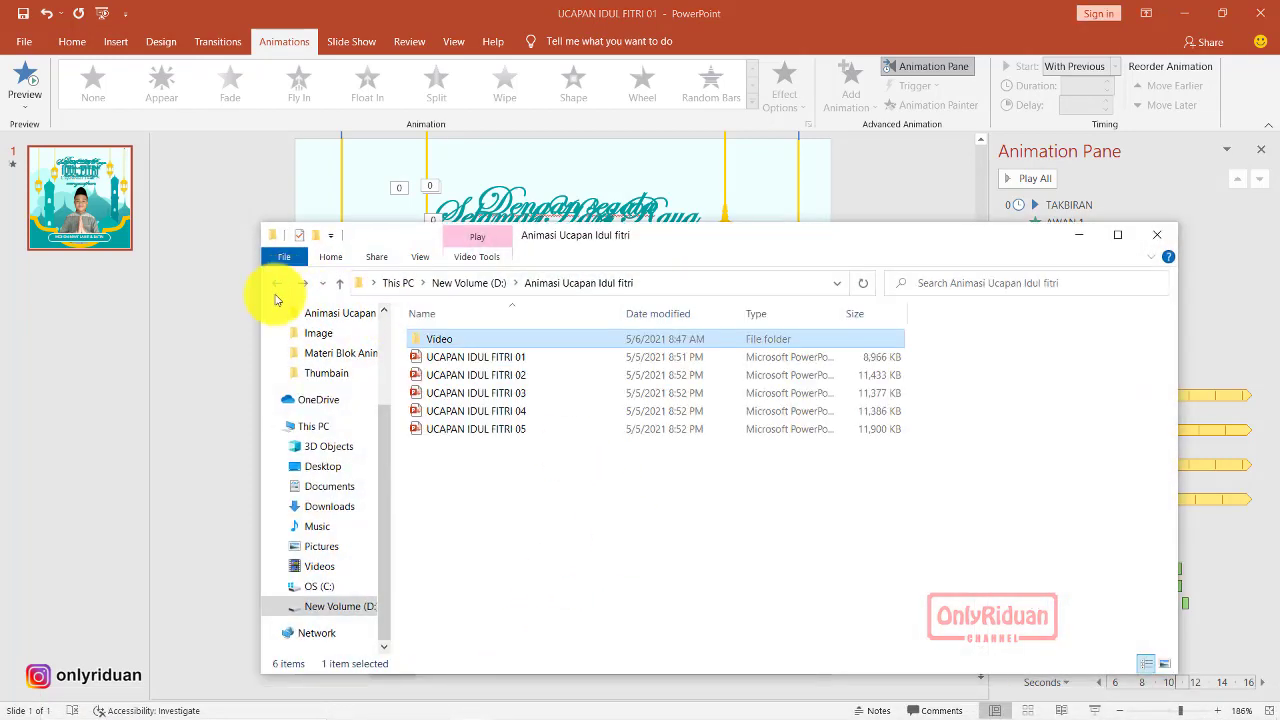
double_click(521, 378)
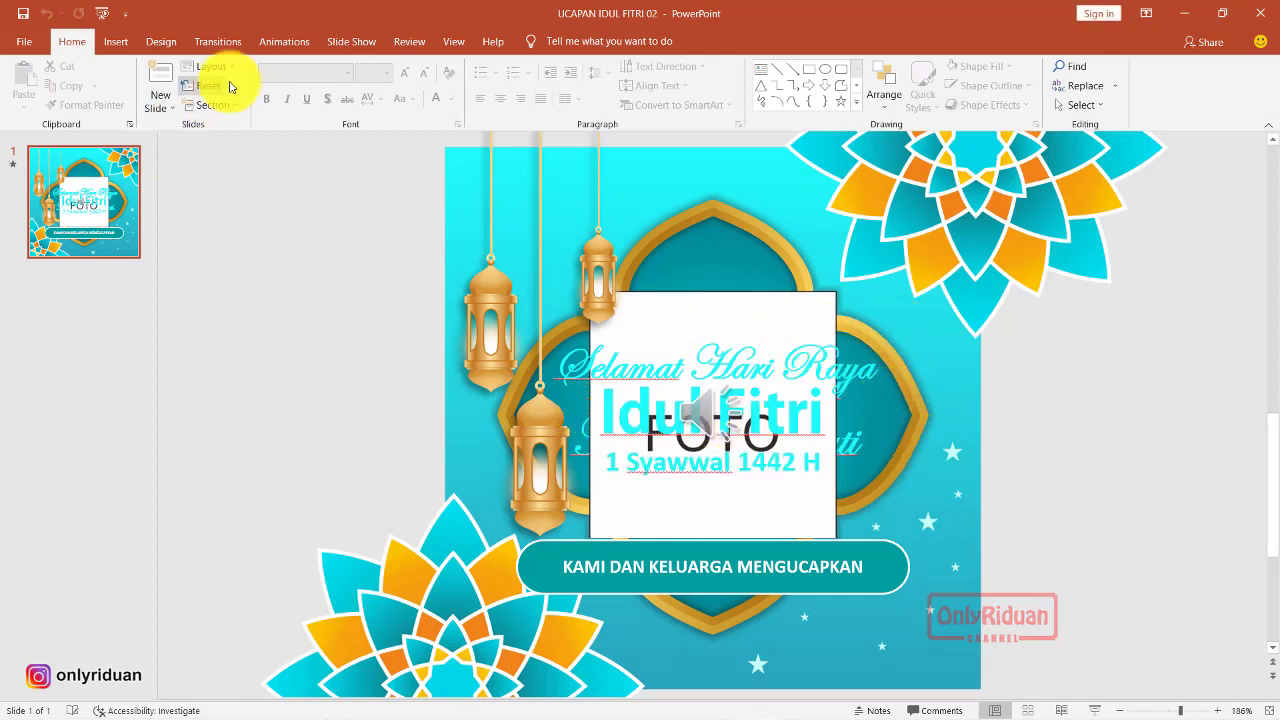
Step: Show the Animation Pane and start inserting a picture from this device
left_click(277, 45)
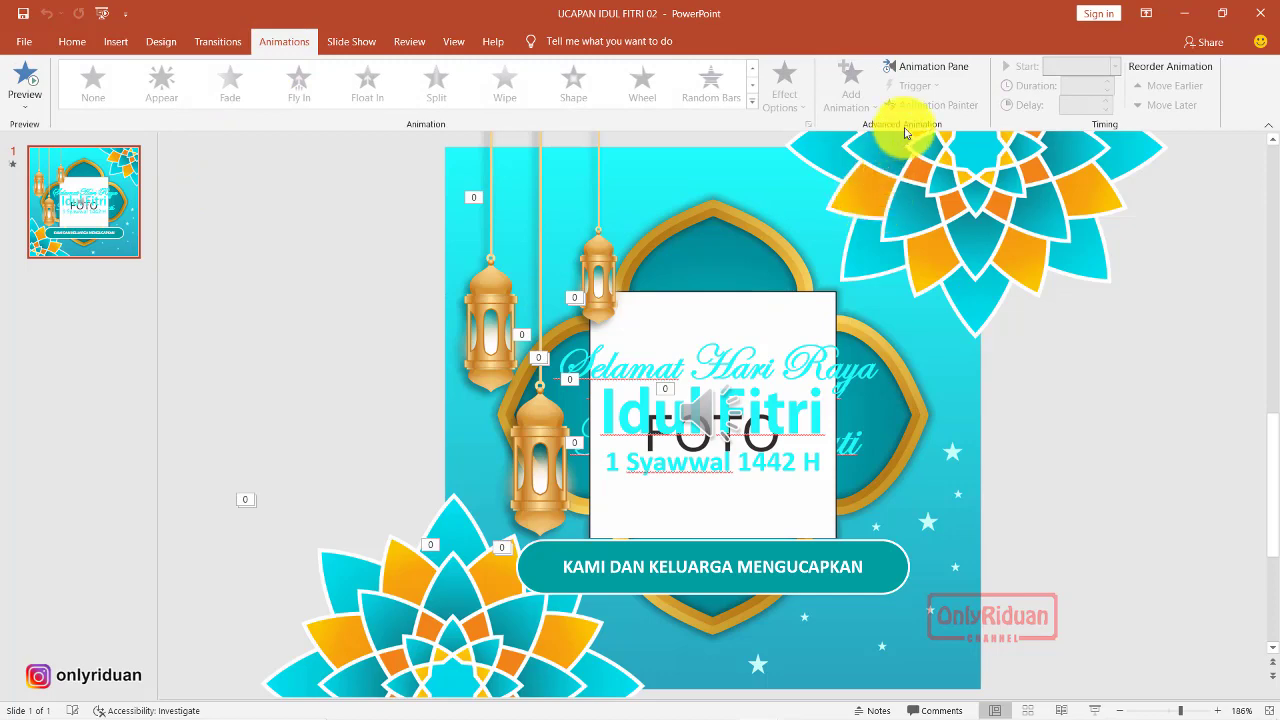
left_click(929, 68)
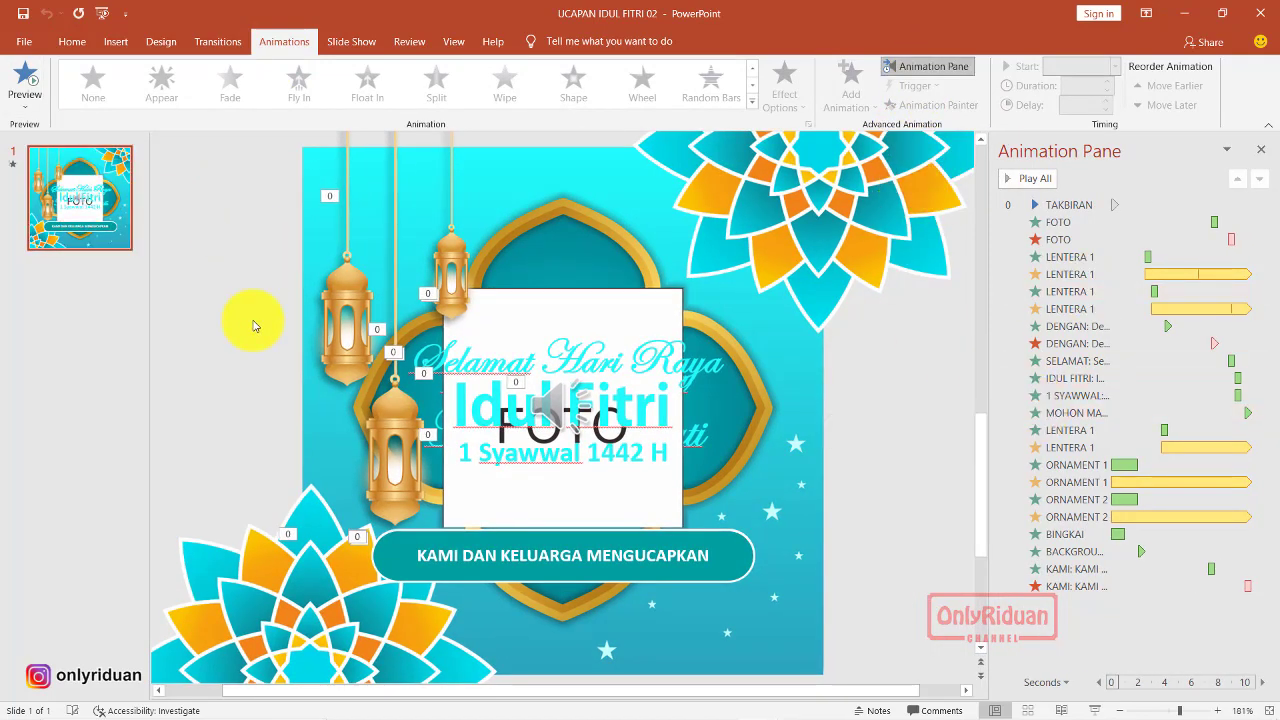
left_click(115, 41)
left_click(120, 92)
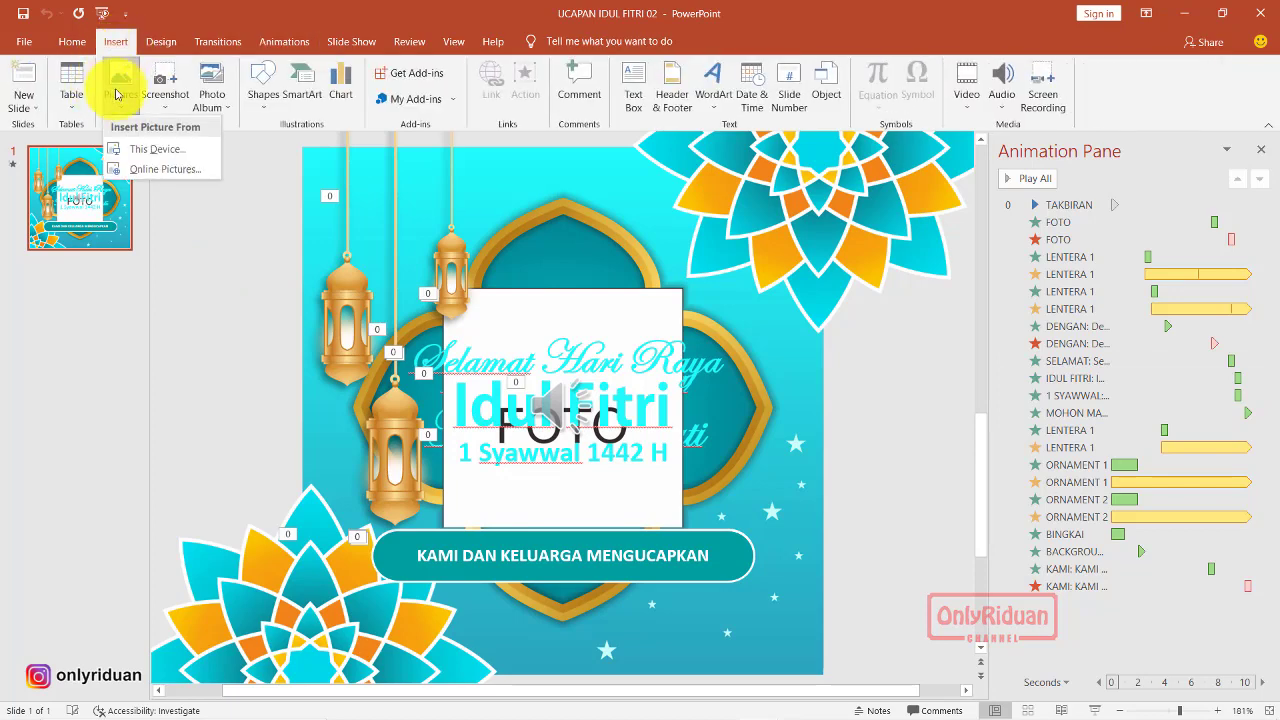
left_click(155, 155)
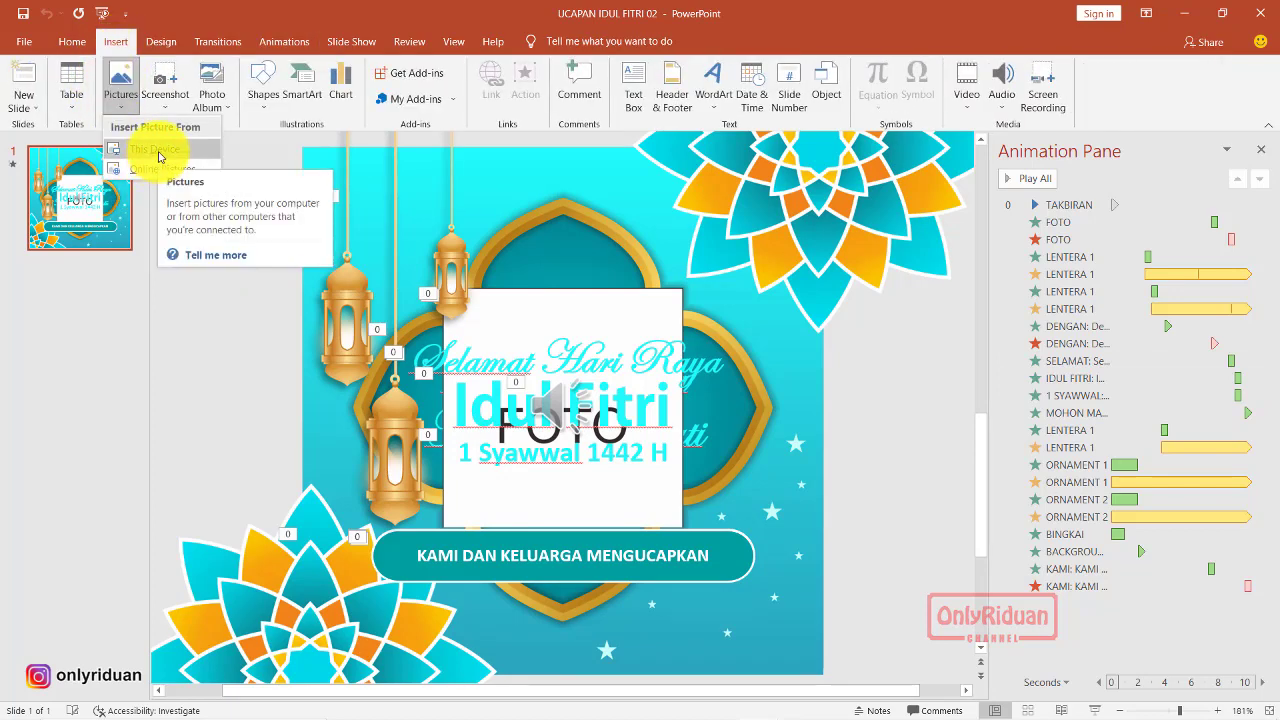
left_click(160, 156)
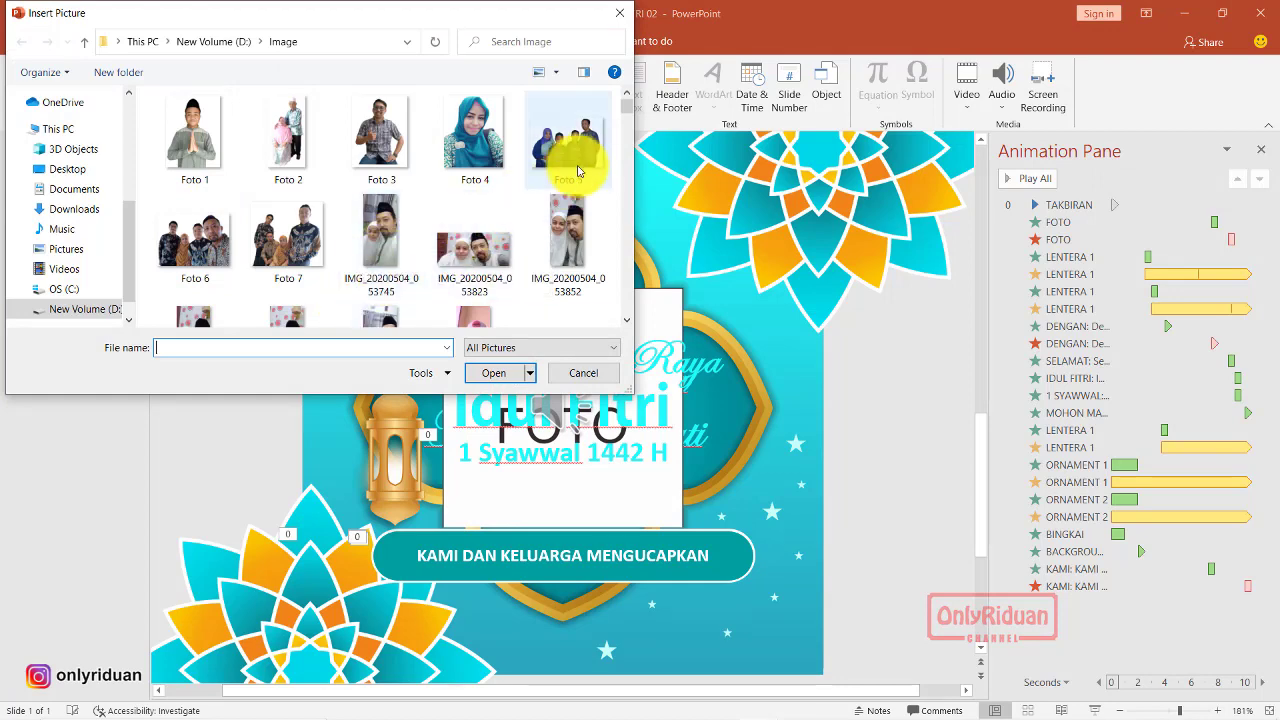
Step: Insert the Foto 5 family photo and shrink it around its centre to 3.06 x 2.12 inches
left_click(565, 165)
left_click(492, 368)
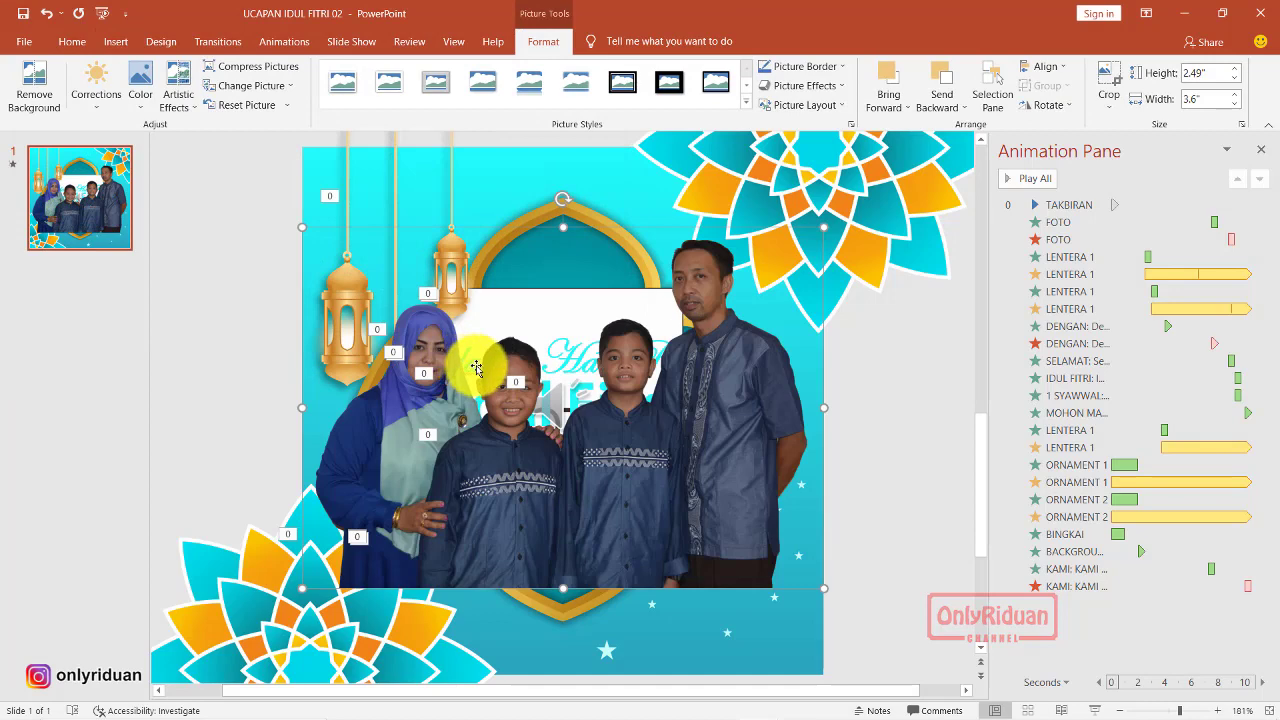
key("ctrl+alt")
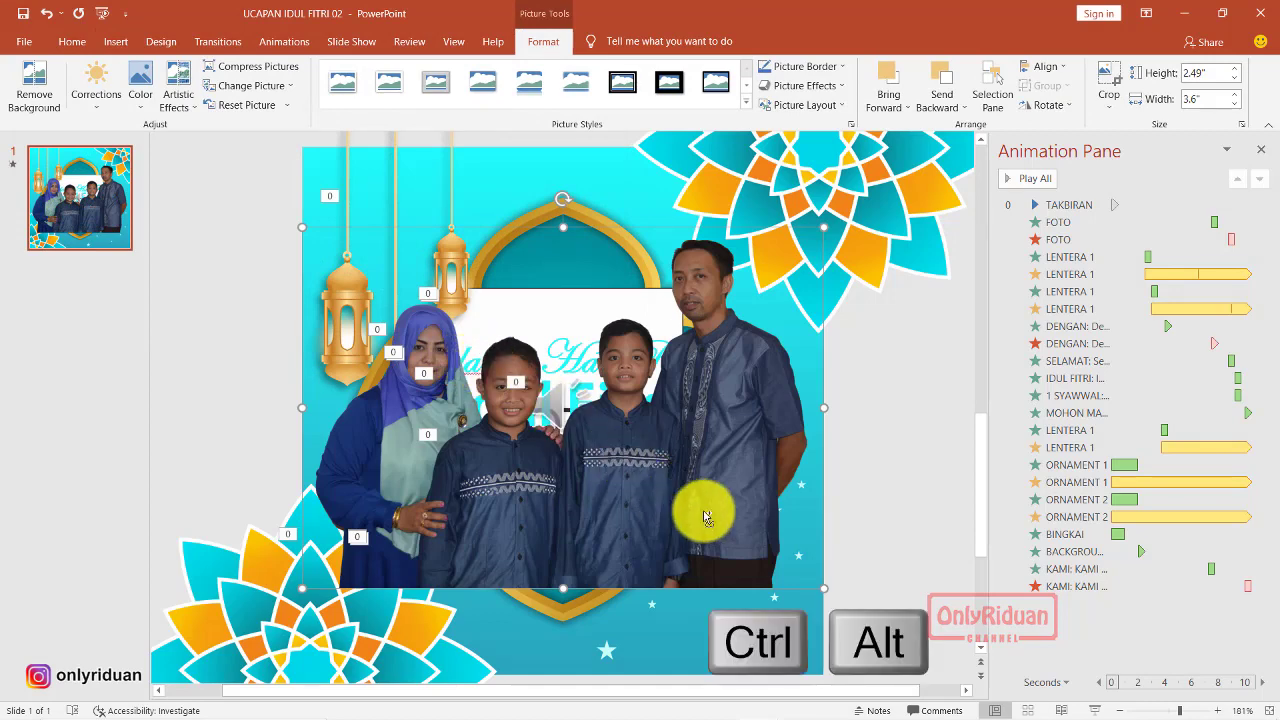
left_click_drag(820, 583, 783, 552)
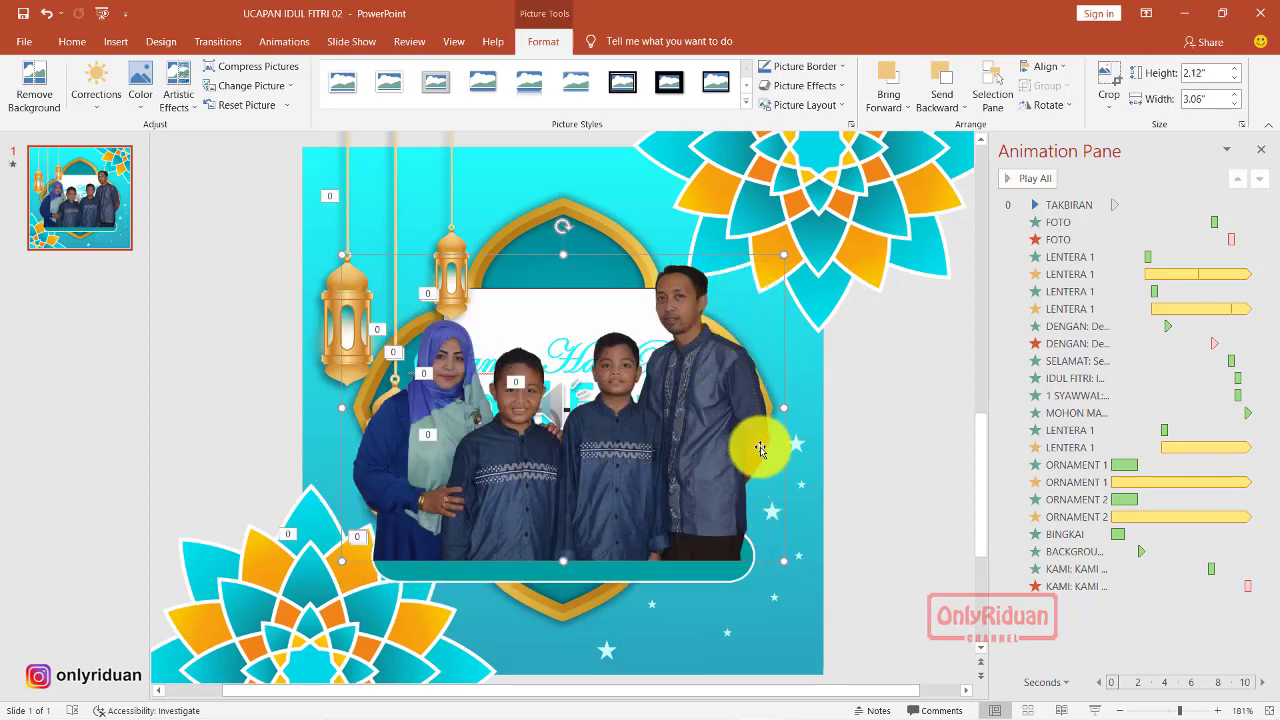
Step: Browse the Add Animation gallery without choosing anything, and adjust the Animation Pane
left_click(283, 43)
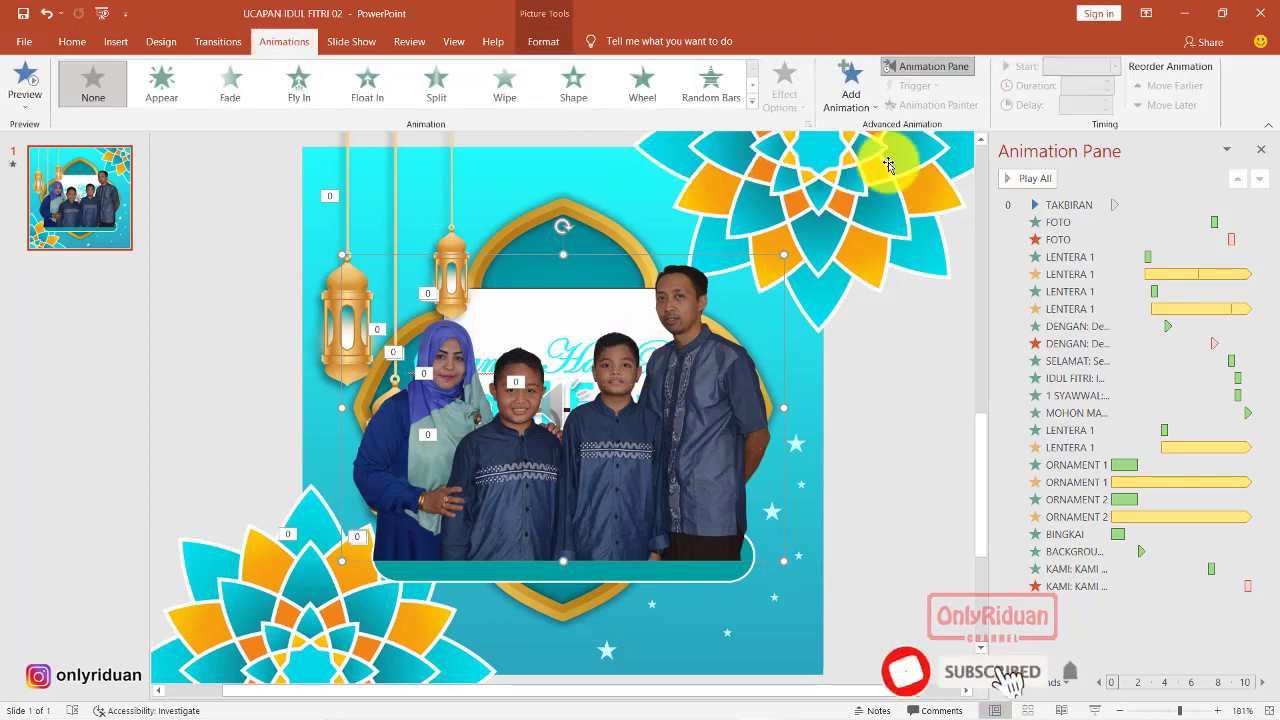
left_click(852, 95)
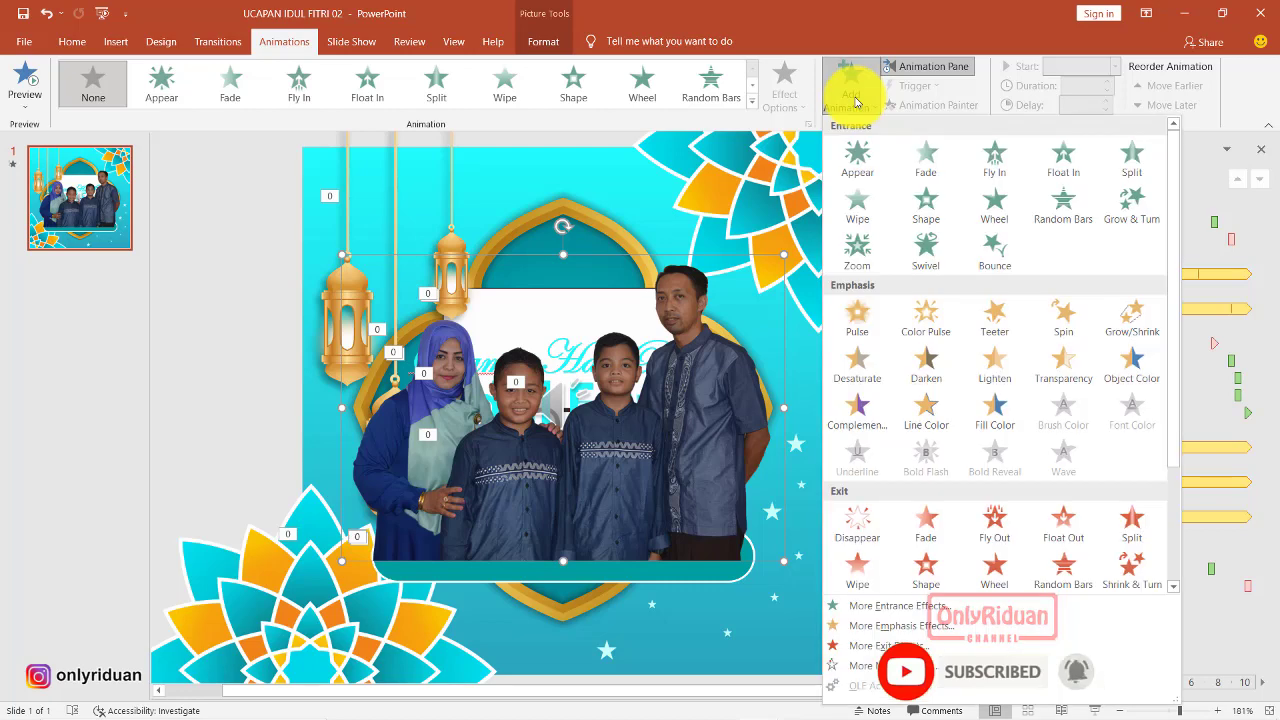
left_click(1227, 98)
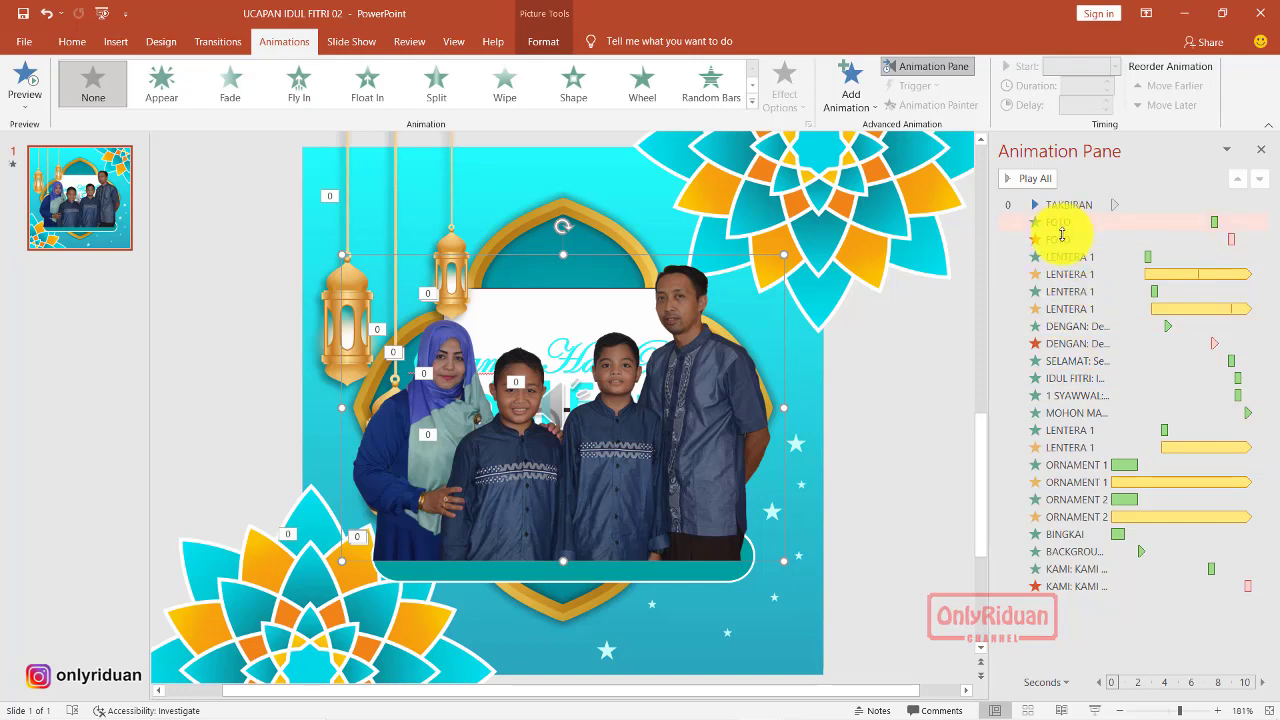
left_click_drag(1062, 237, 594, 286)
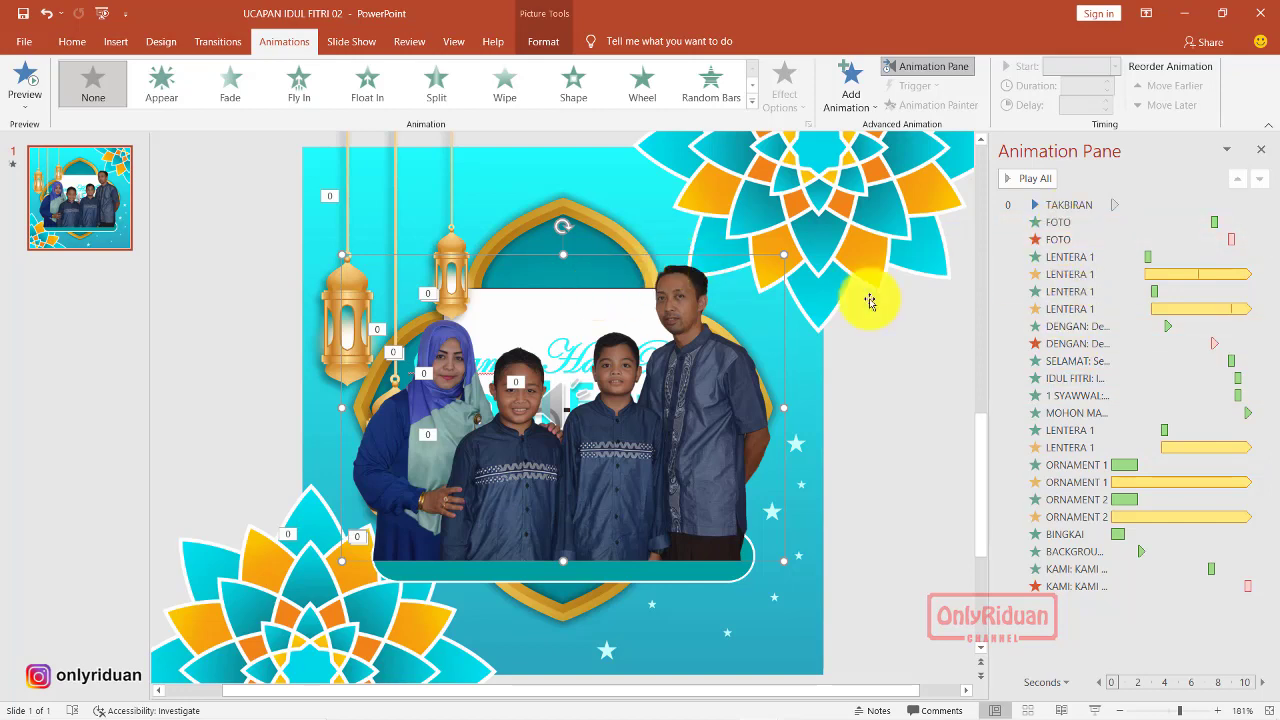
left_click_drag(1062, 235, 1058, 240)
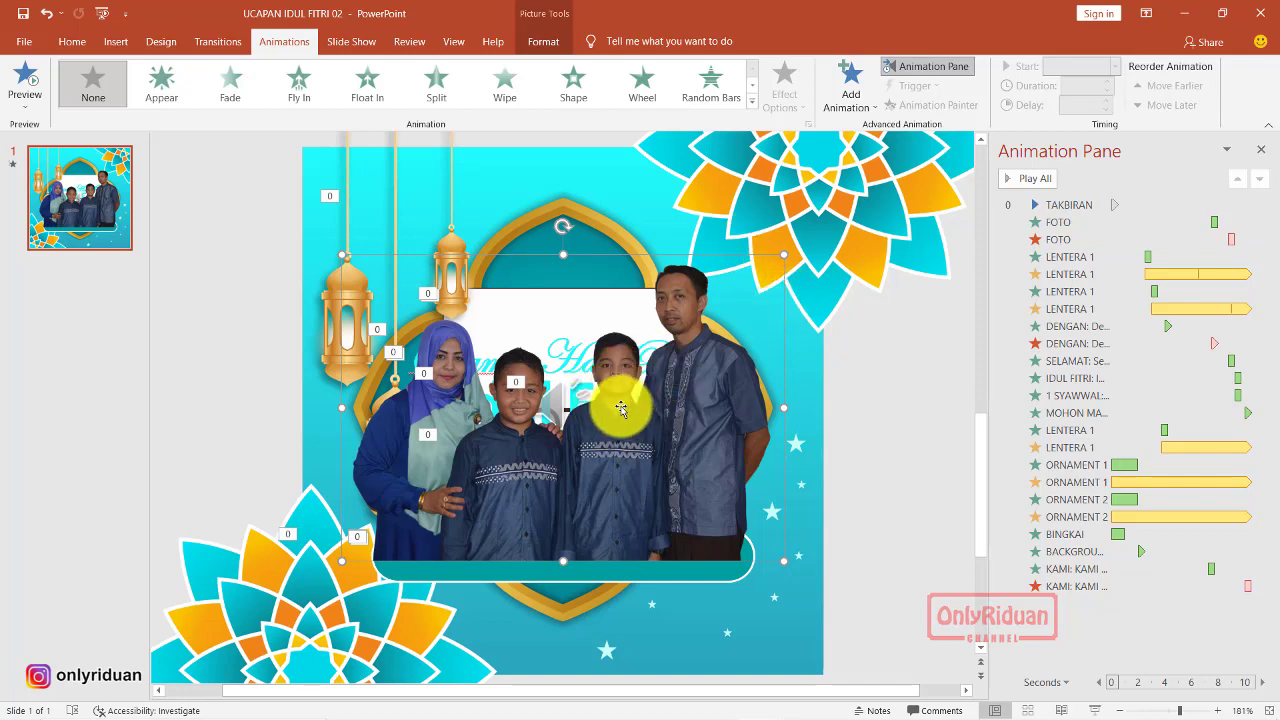
Step: Give the family photo (Picture 2) a Wipe entrance and a Float Out exit animation
left_click(852, 100)
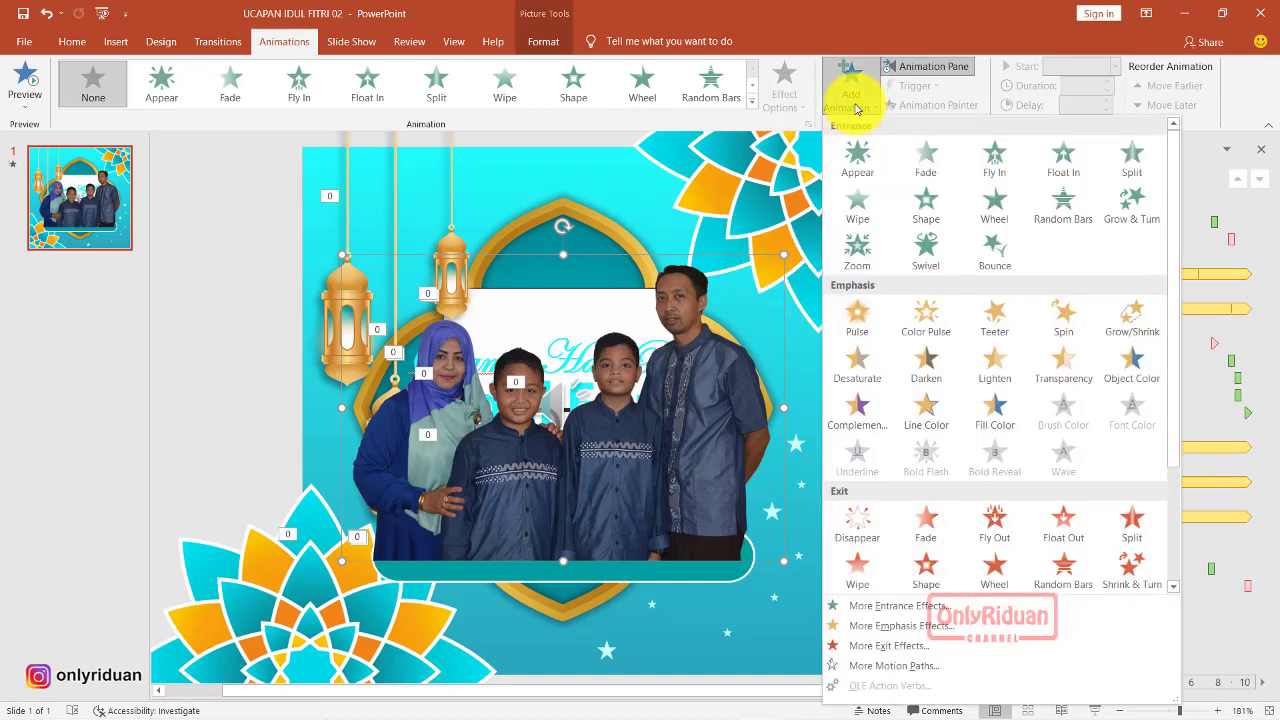
left_click(863, 218)
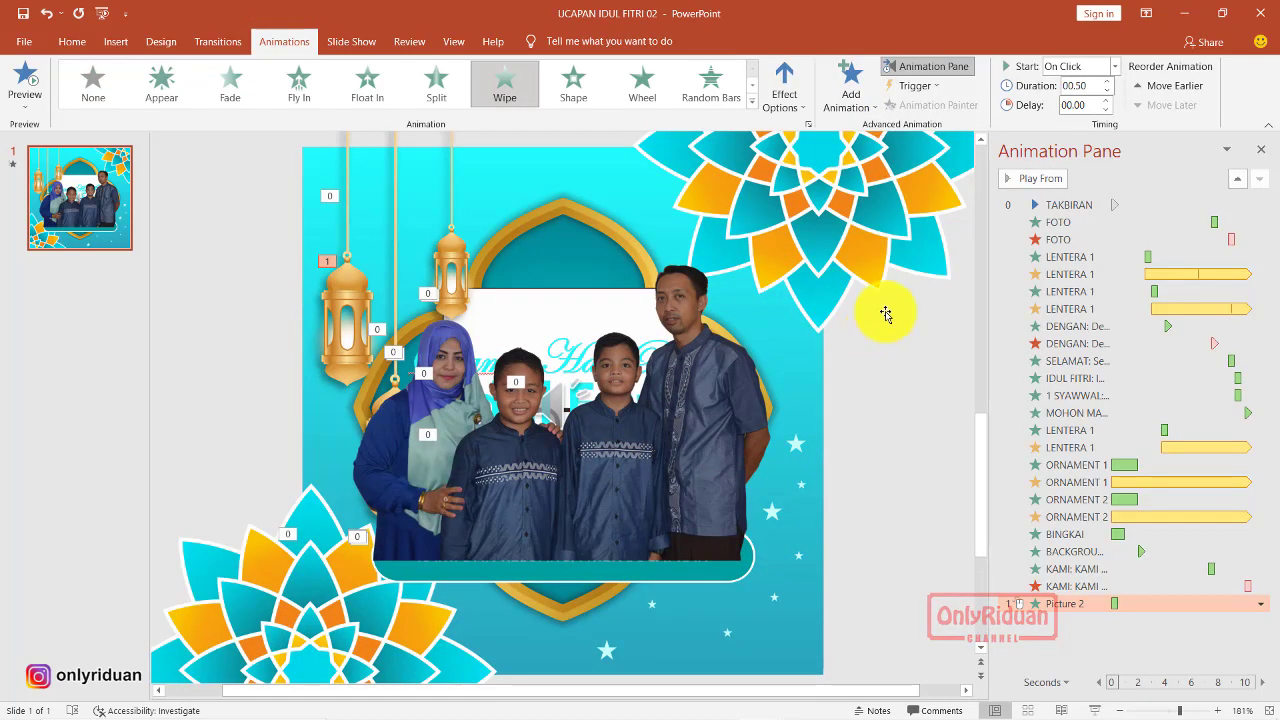
left_click(852, 104)
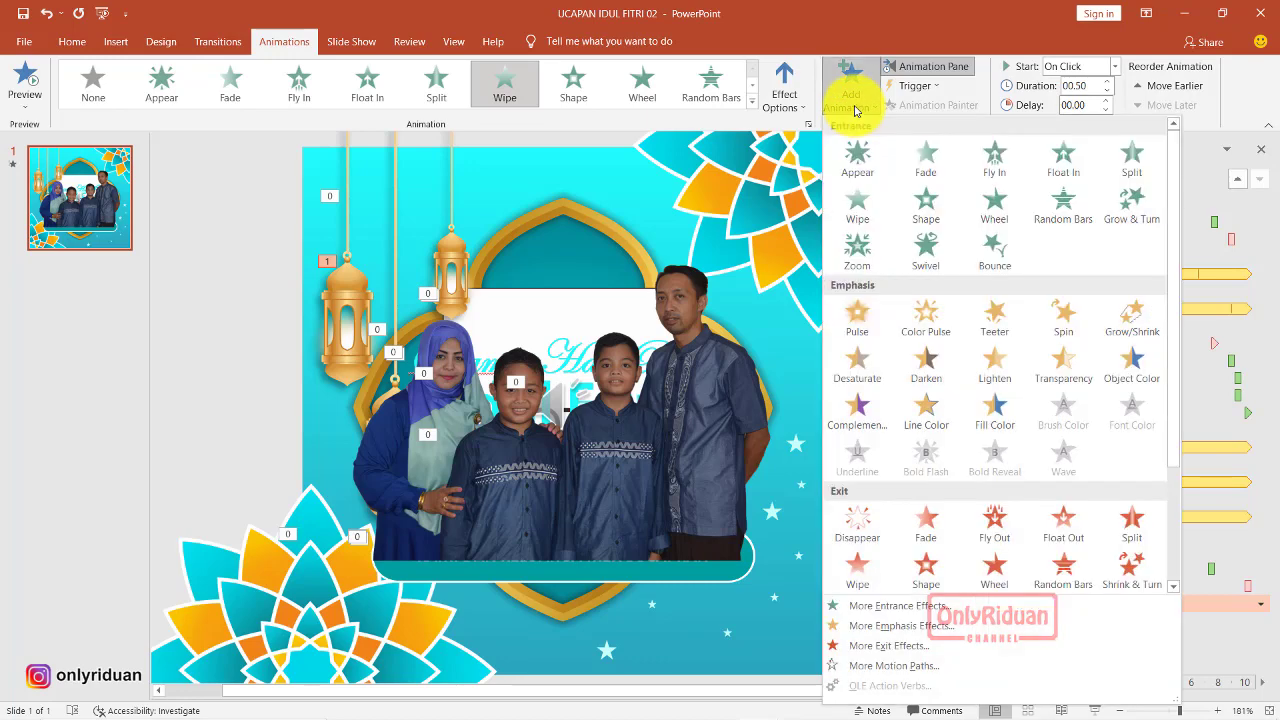
left_click(1063, 533)
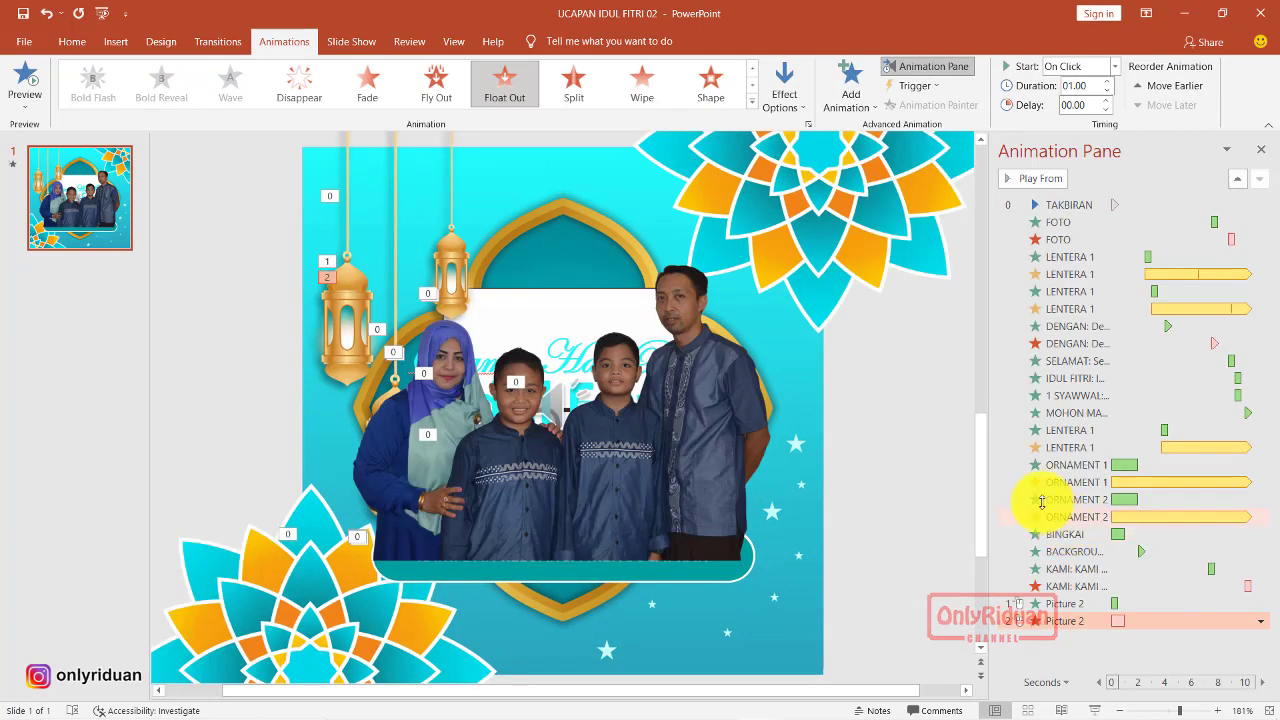
Step: Move both Picture 2 animations after TAKBIRAN, set them to With Previous, and shift their timing later
left_click(1142, 606)
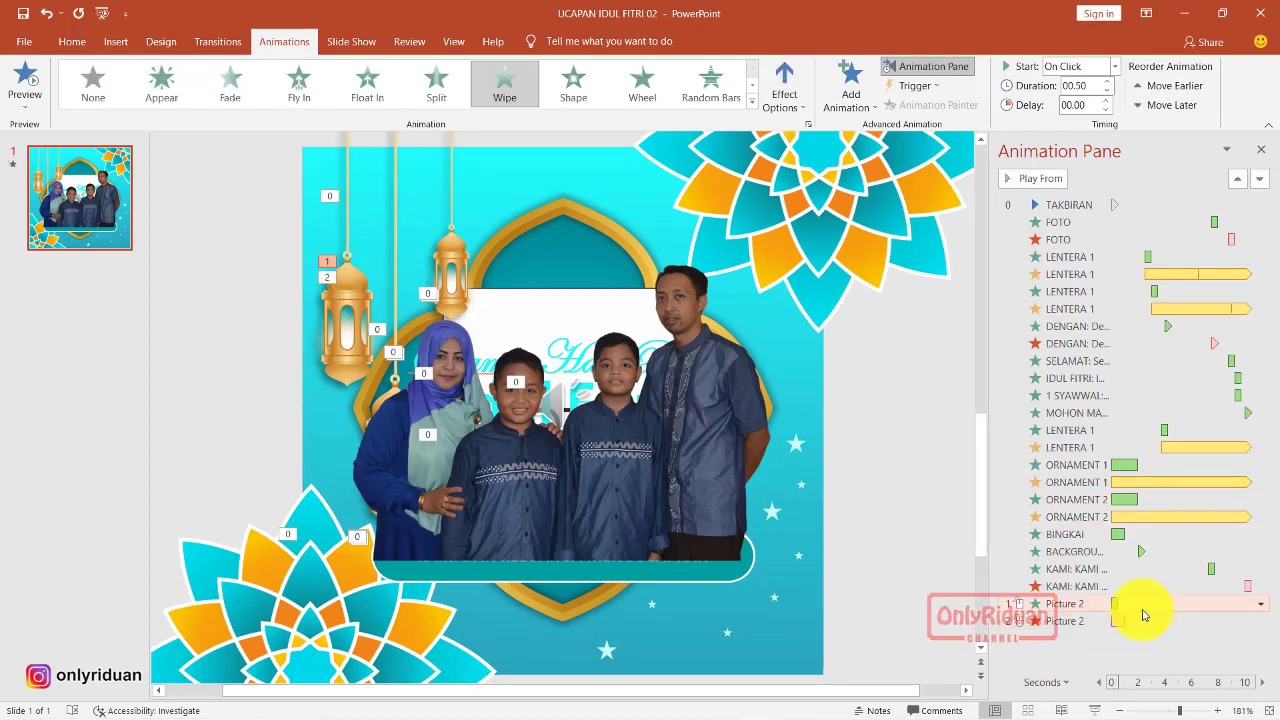
left_click(1144, 620, "shift")
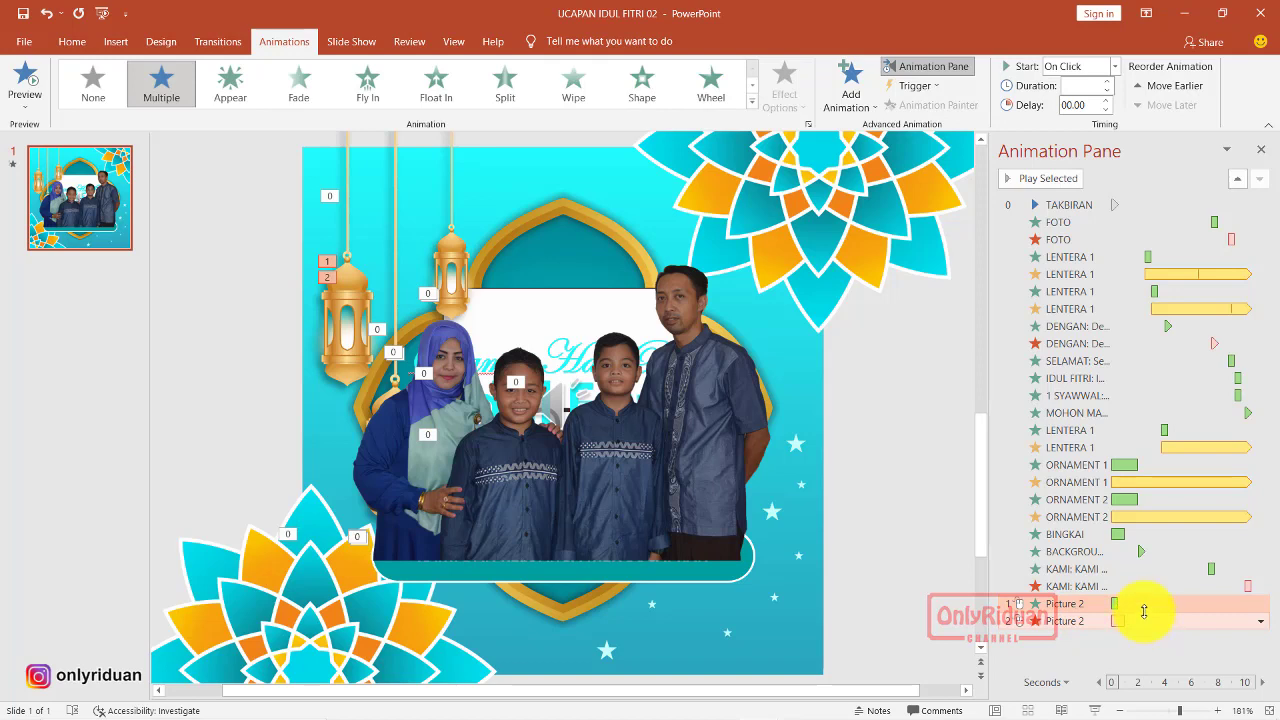
mouse_move(1144, 610)
left_mouse_down()
mouse_move(1081, 254)
mouse_move(1144, 604)
left_mouse_up()
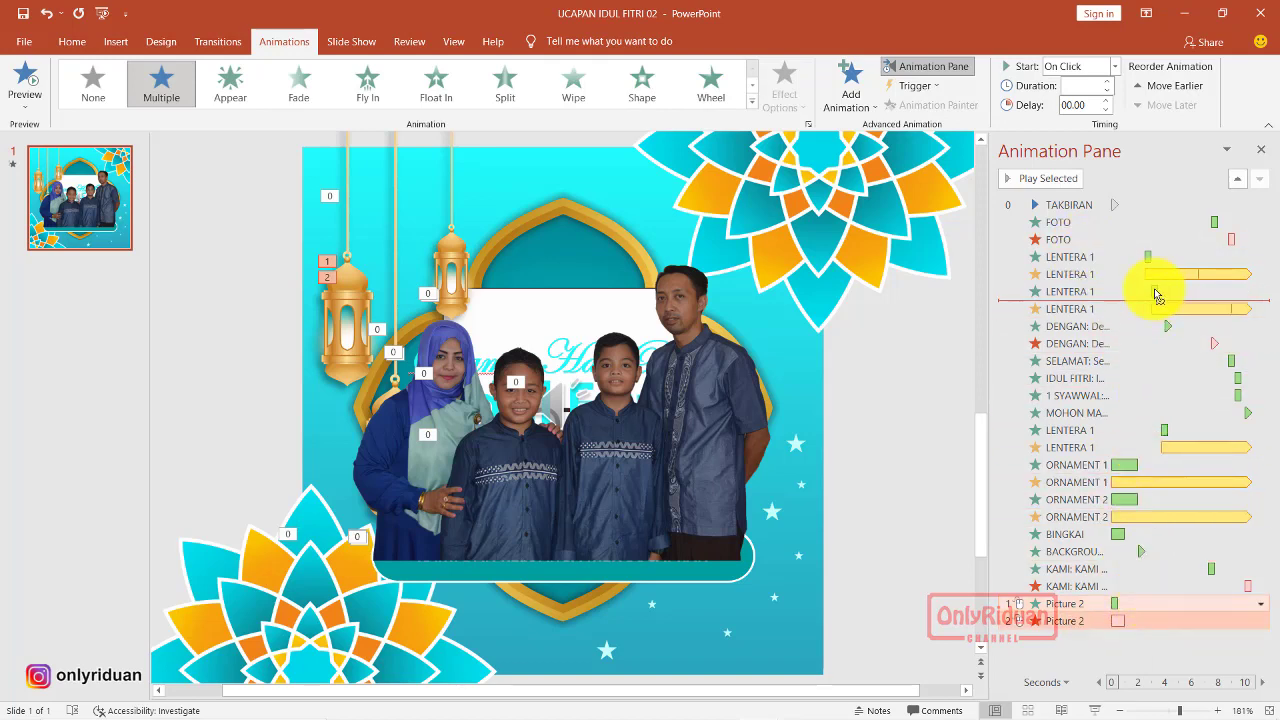
left_click_drag(1137, 254, 1137, 255)
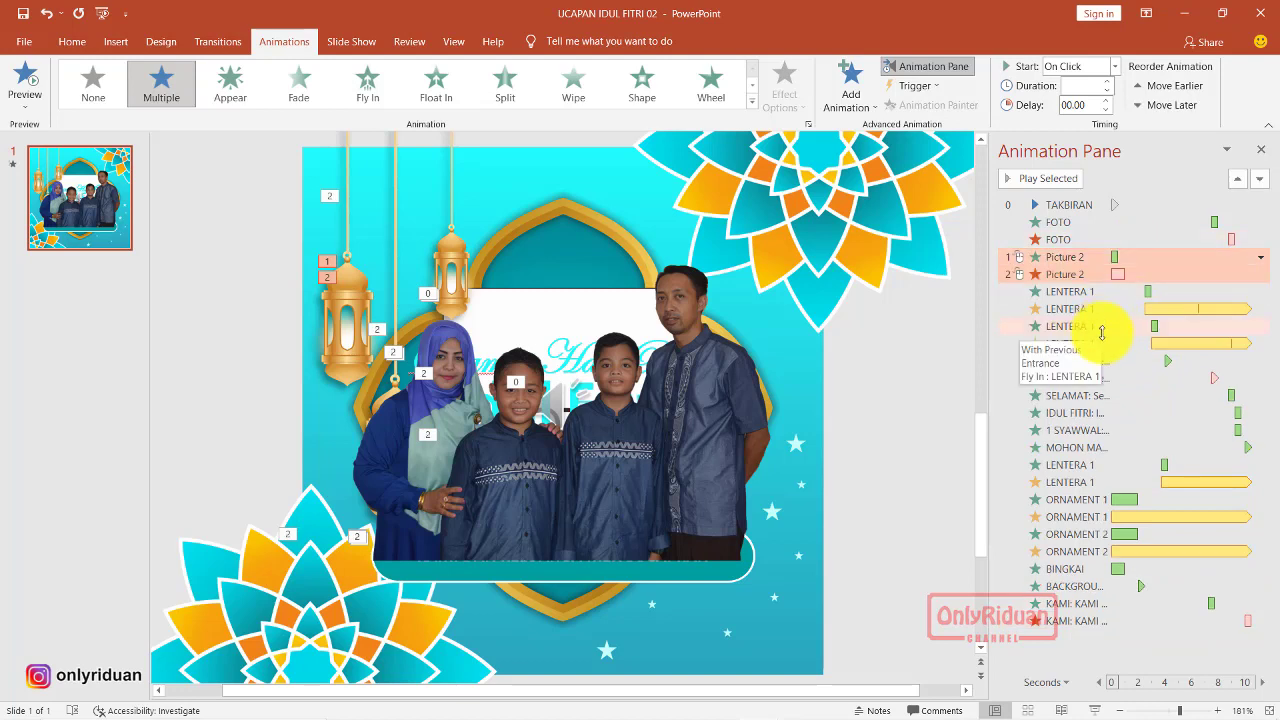
left_click(1260, 257)
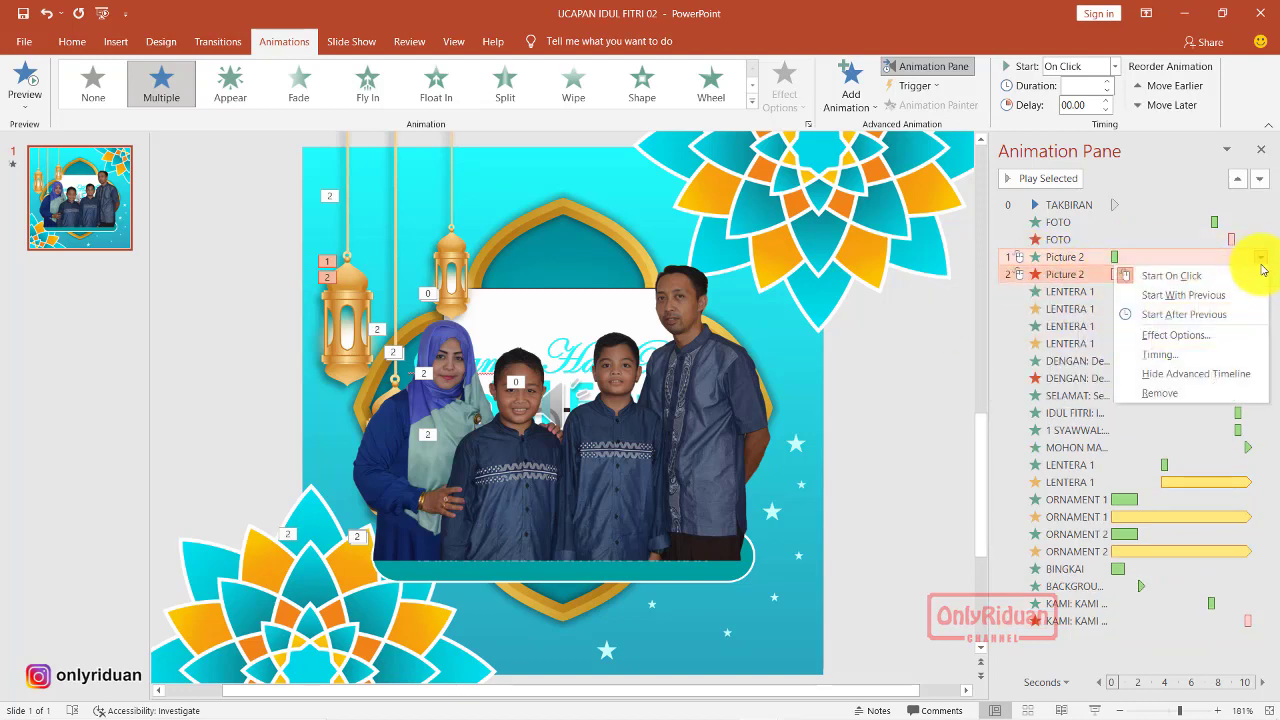
left_click(1189, 295)
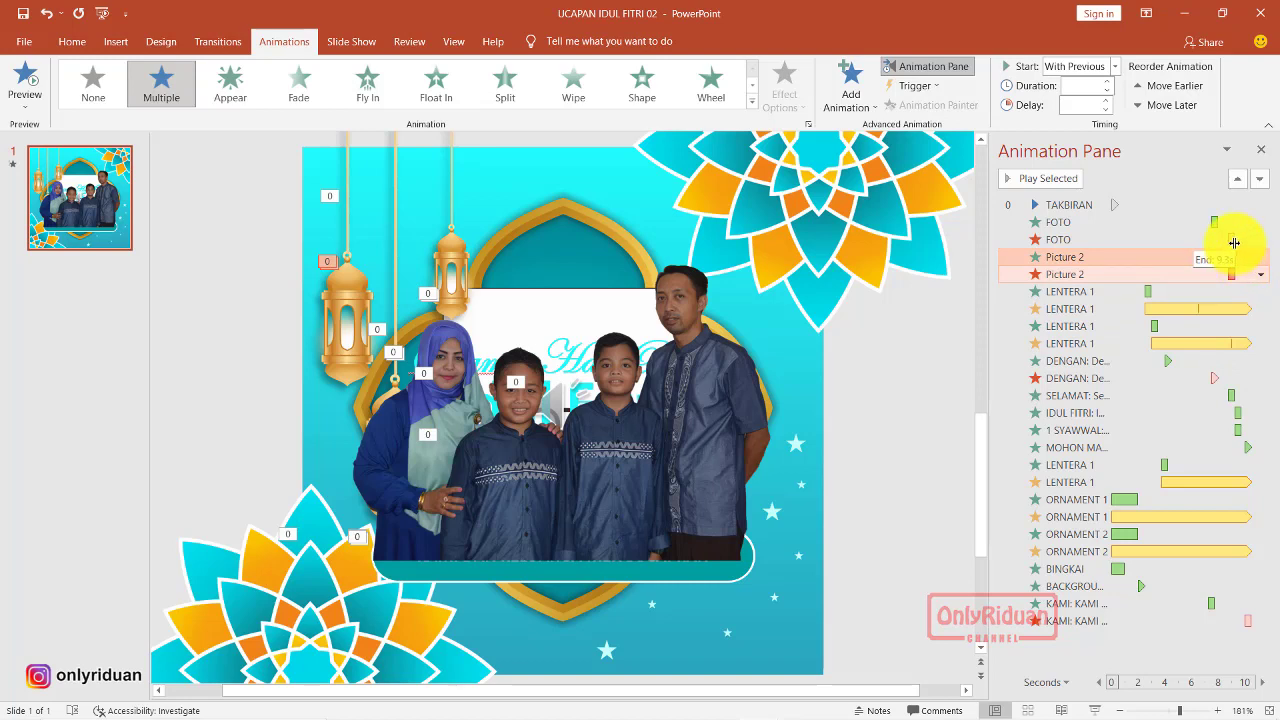
left_click_drag(1233, 242, 1233, 246)
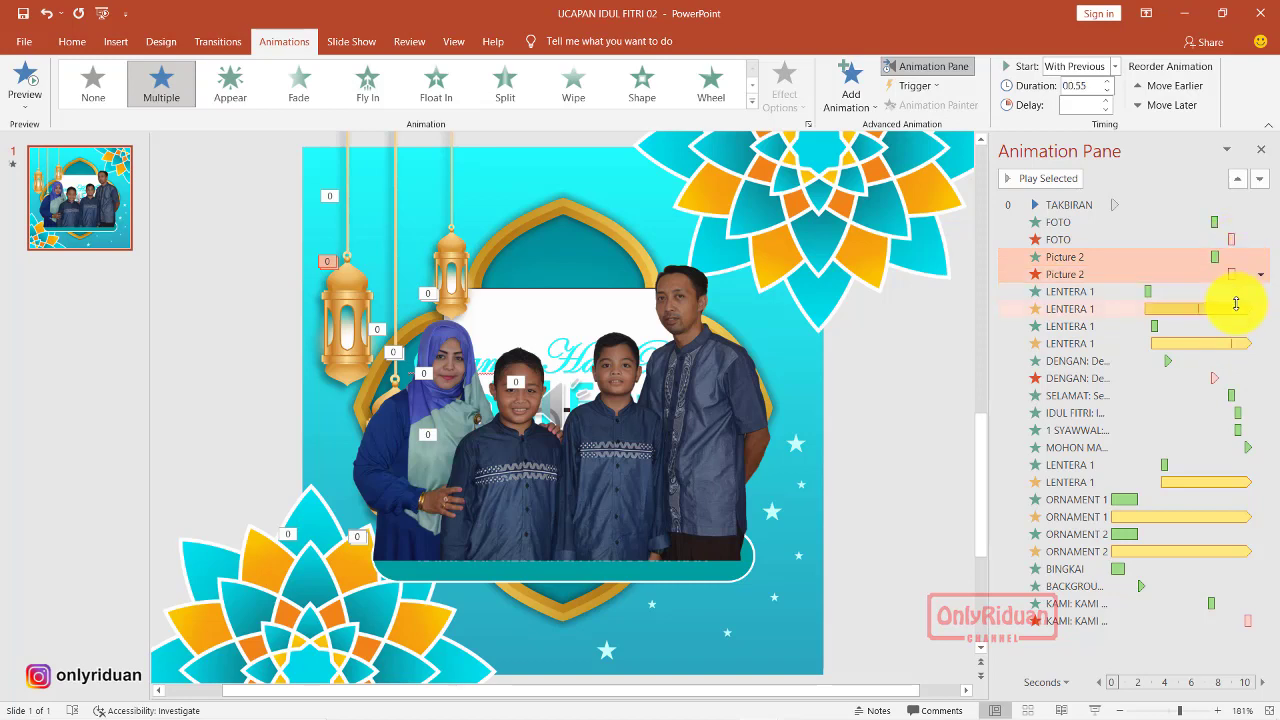
Step: Delete the FOTO Fly In and FOTO Zoom animations
left_click(1164, 222)
left_click(1262, 225)
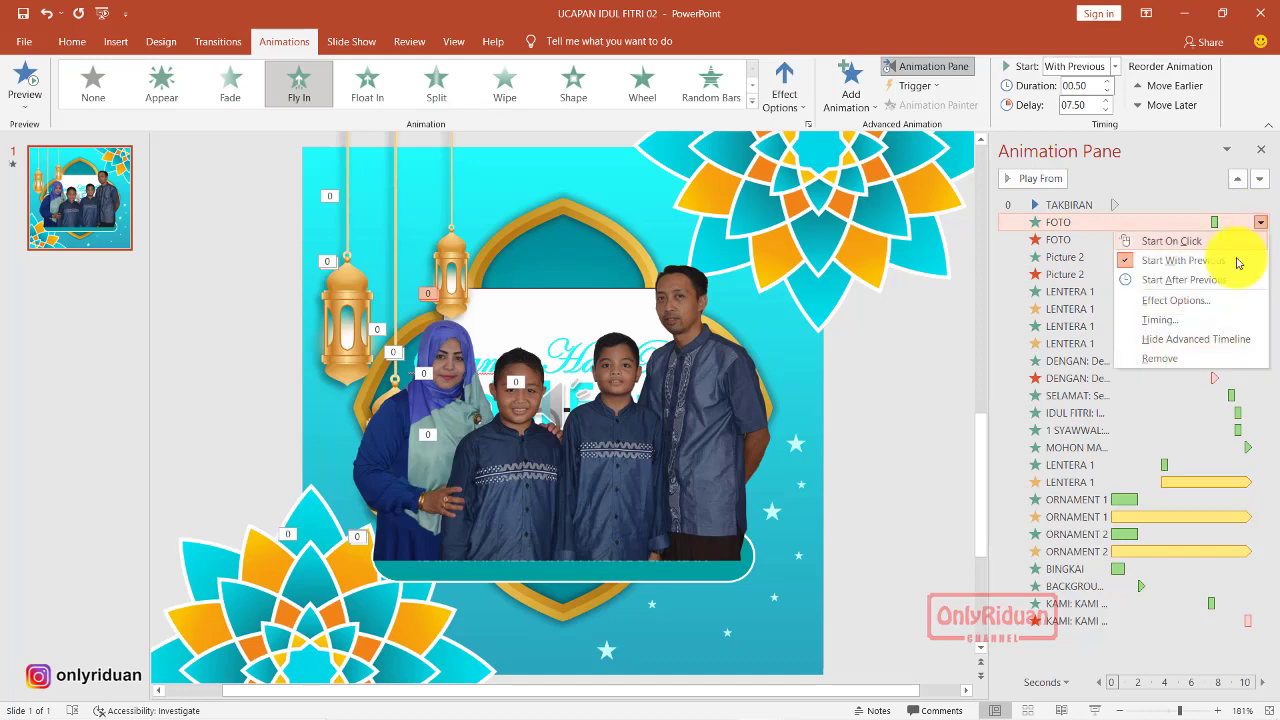
left_click(1175, 355)
left_click(1262, 225)
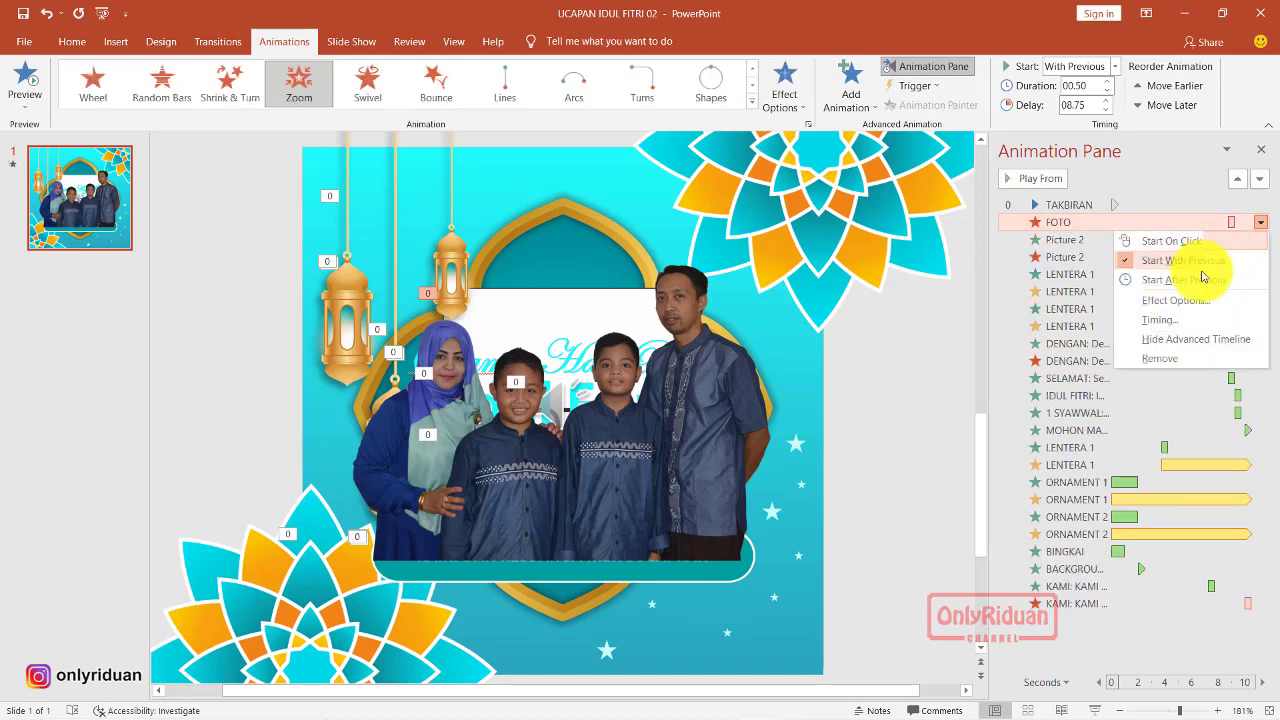
left_click(1174, 354)
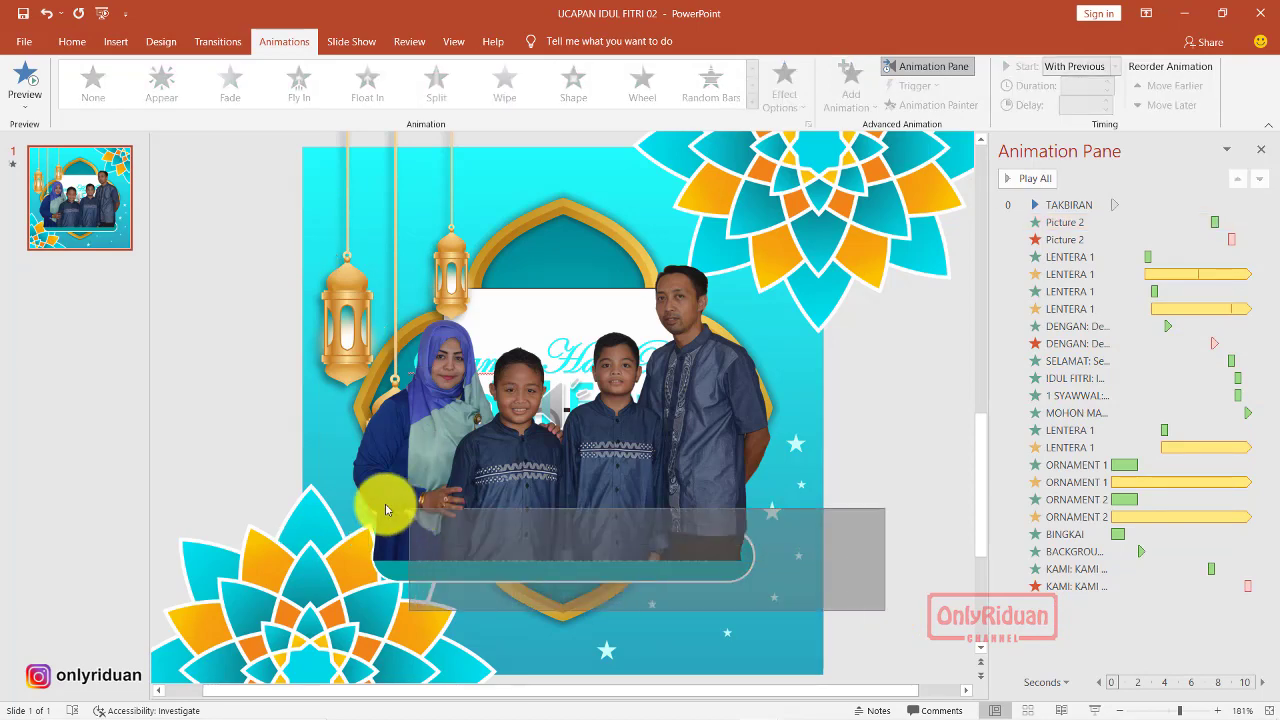
left_click_drag(885, 616, 343, 491)
right_click(594, 573)
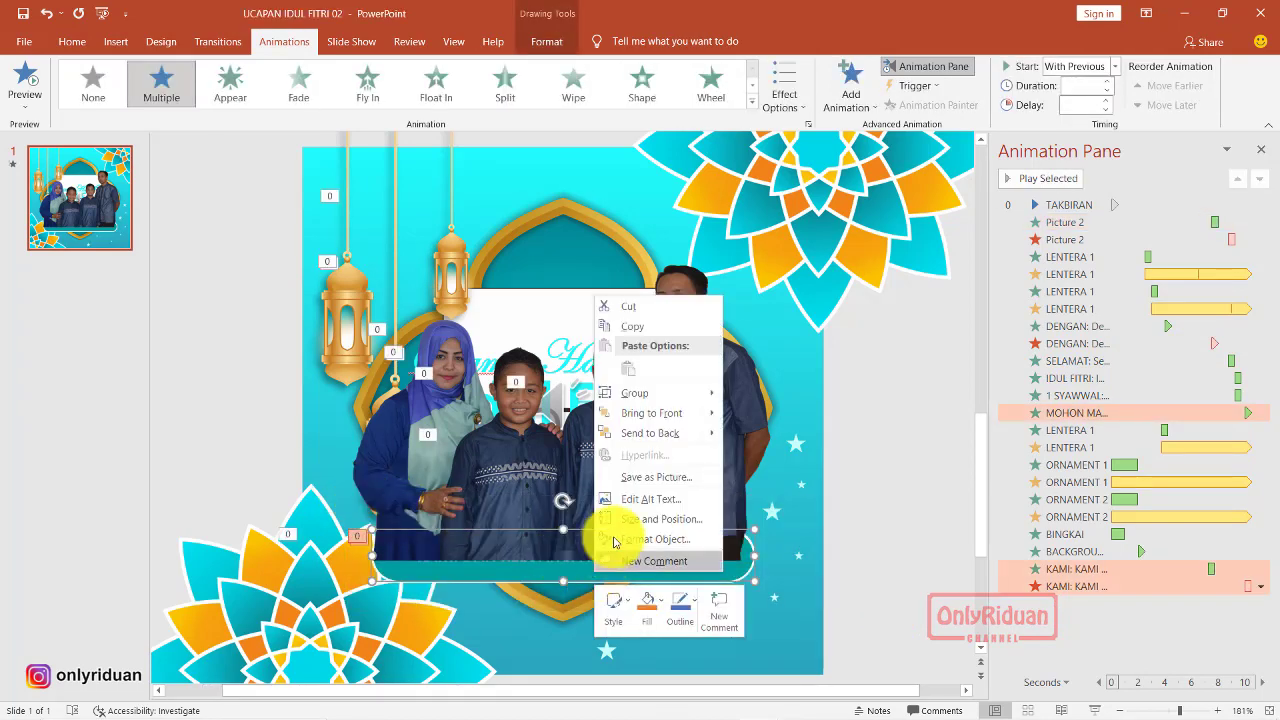
mouse_move(651, 413)
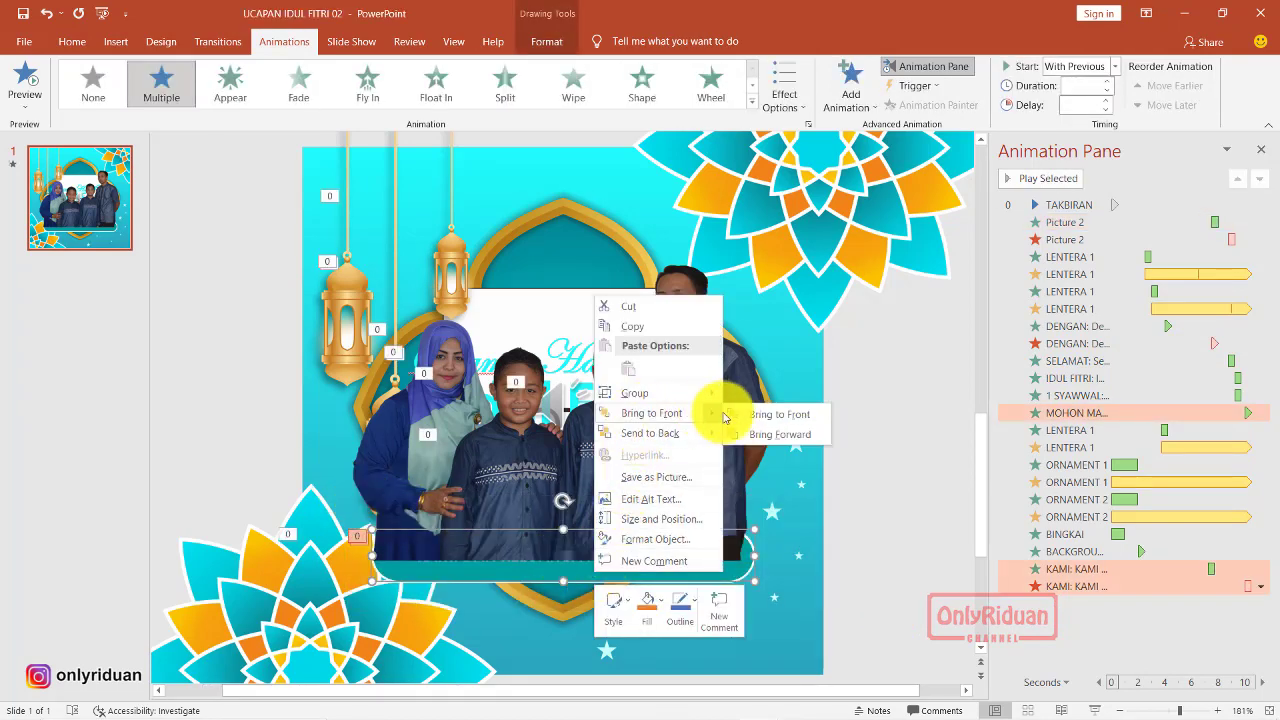
left_click(778, 416)
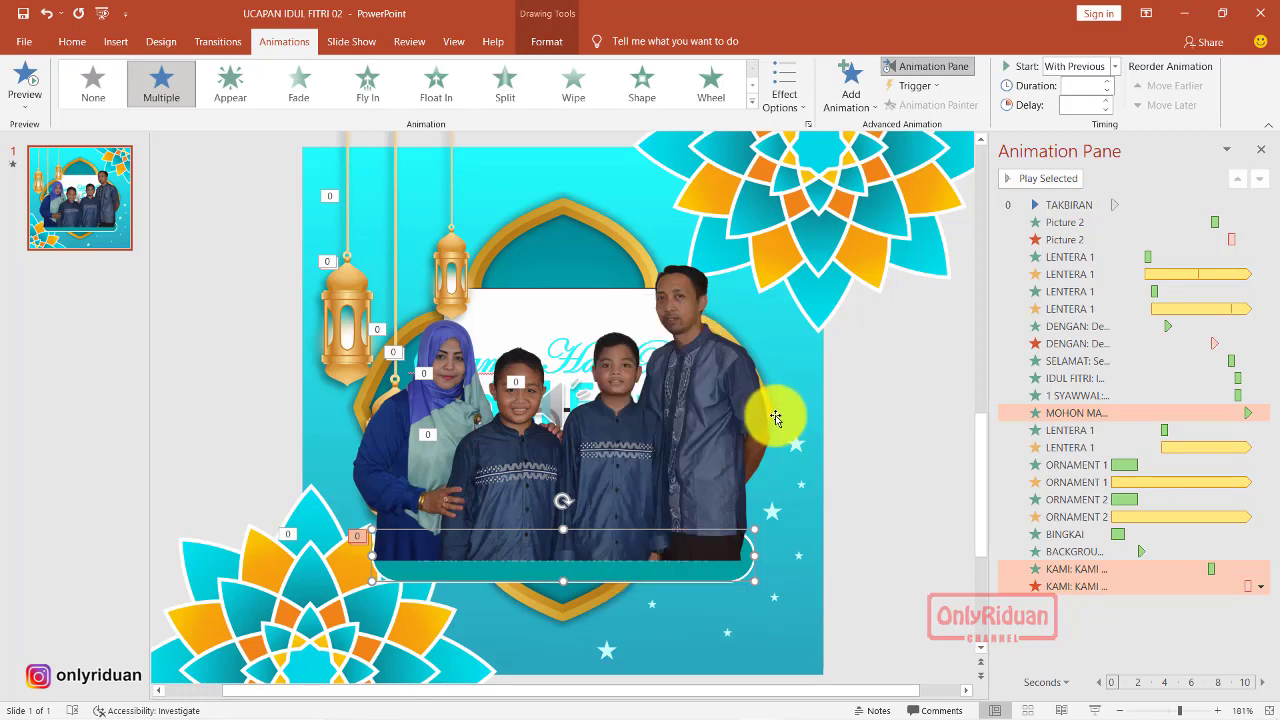
left_click(894, 474)
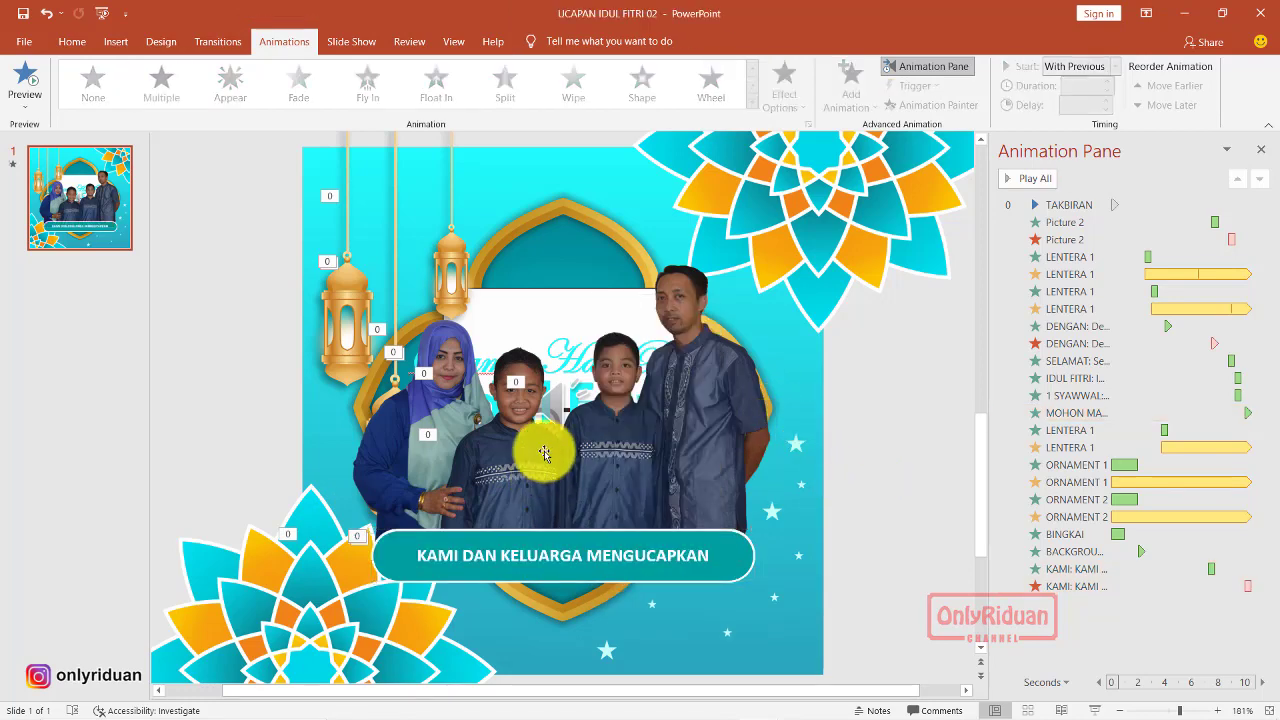
left_click(545, 292)
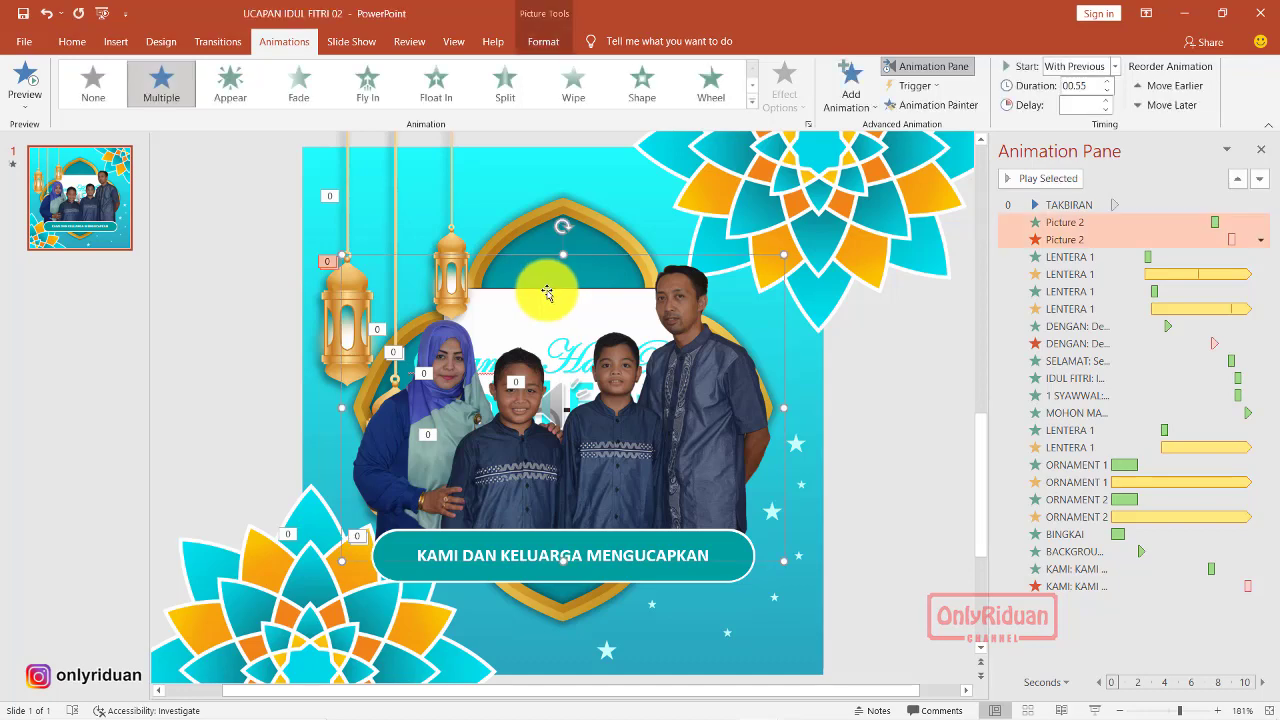
key("Tab")
key("Tab")
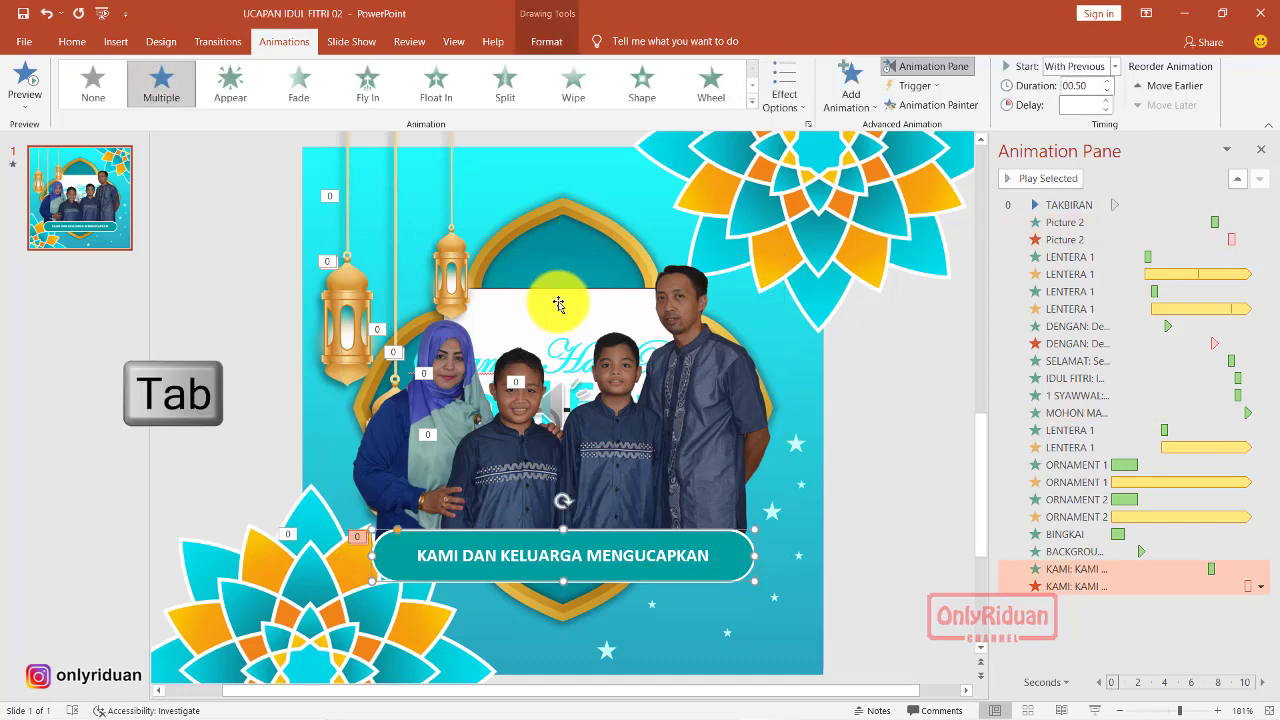
key("Tab")
key("Tab")
key("Tab")
key("Tab")
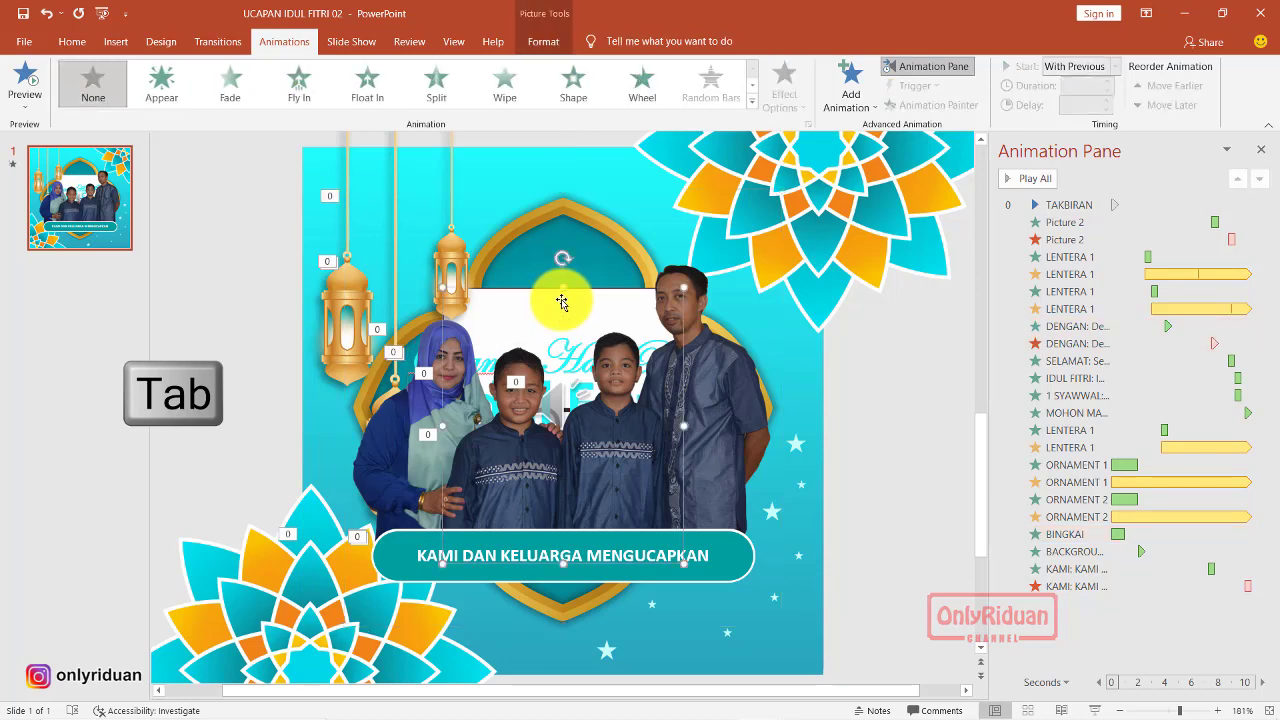
key("Escape")
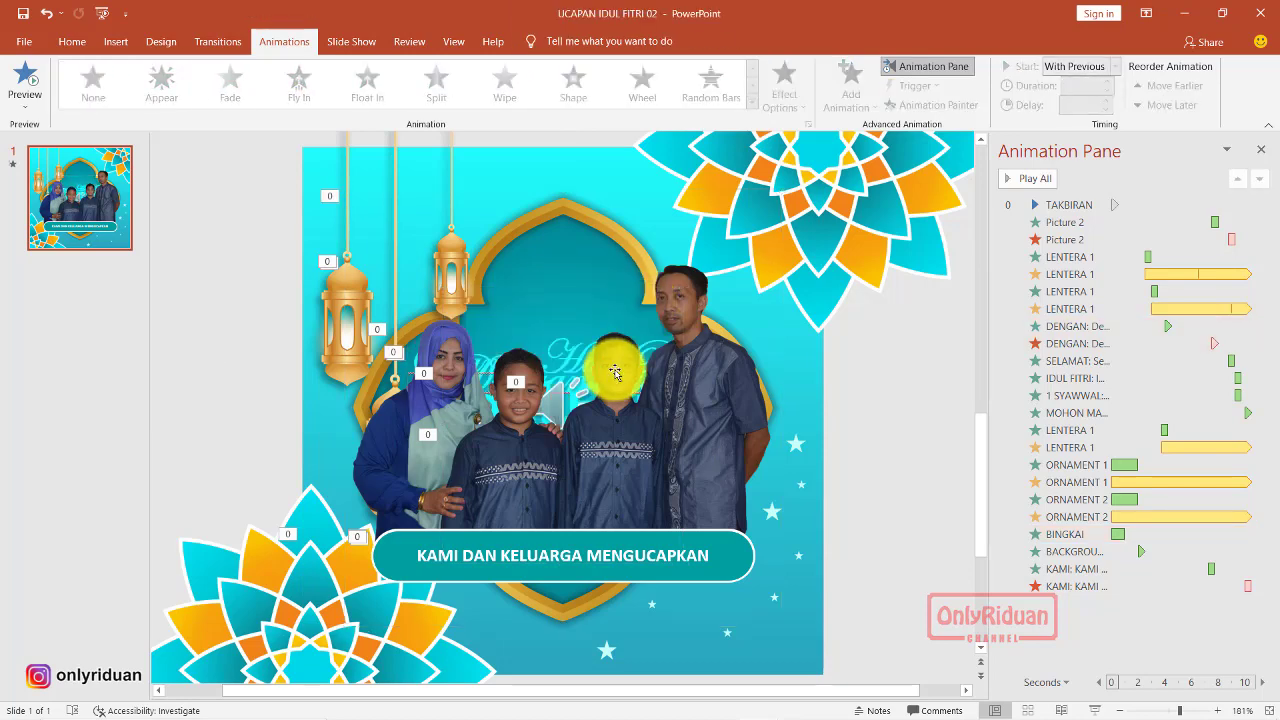
key("F5")
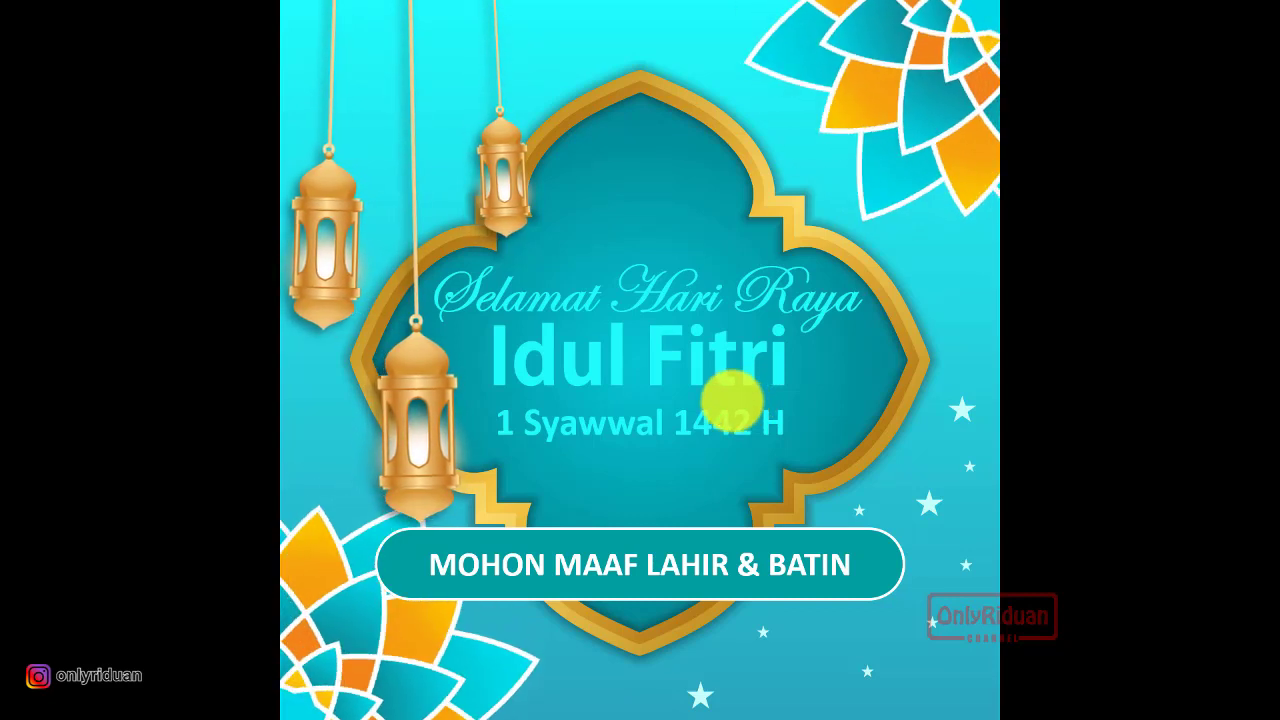
key("Escape")
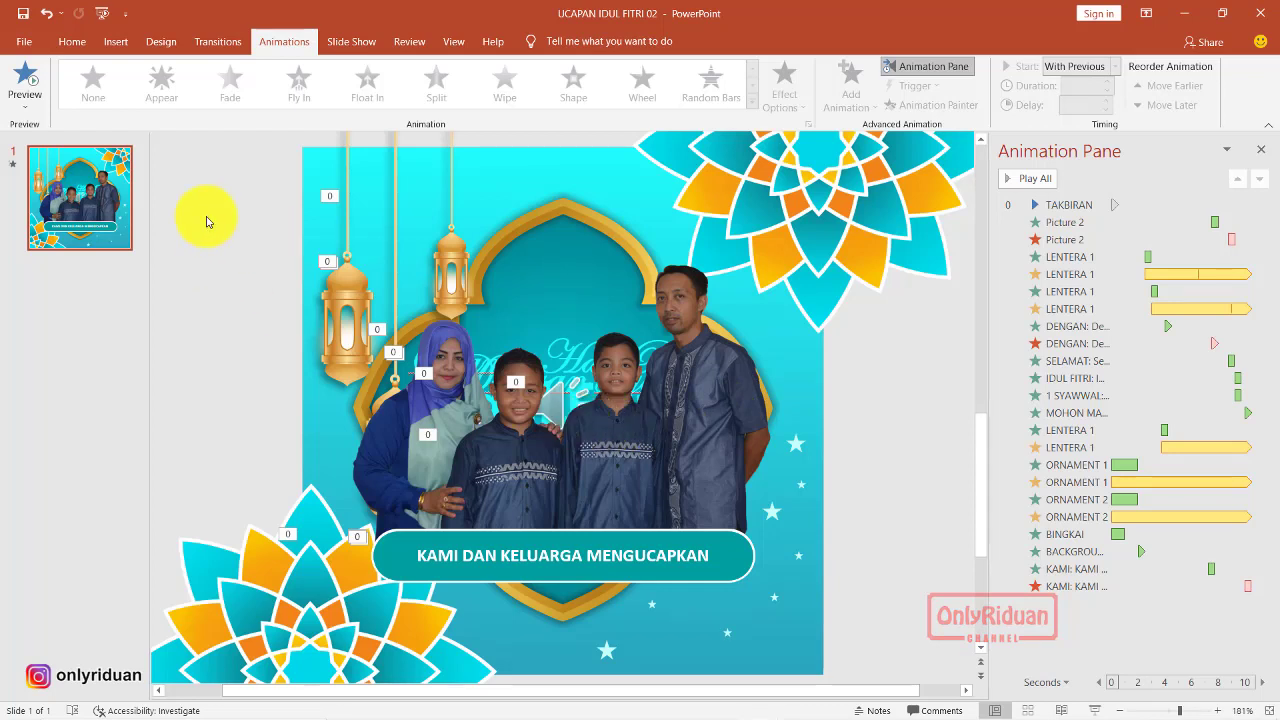
Step: Create an HD (720p) video via File > Export and save it as UCAPAN IDUL FITRI 02 in the Video folder
left_click(24, 41)
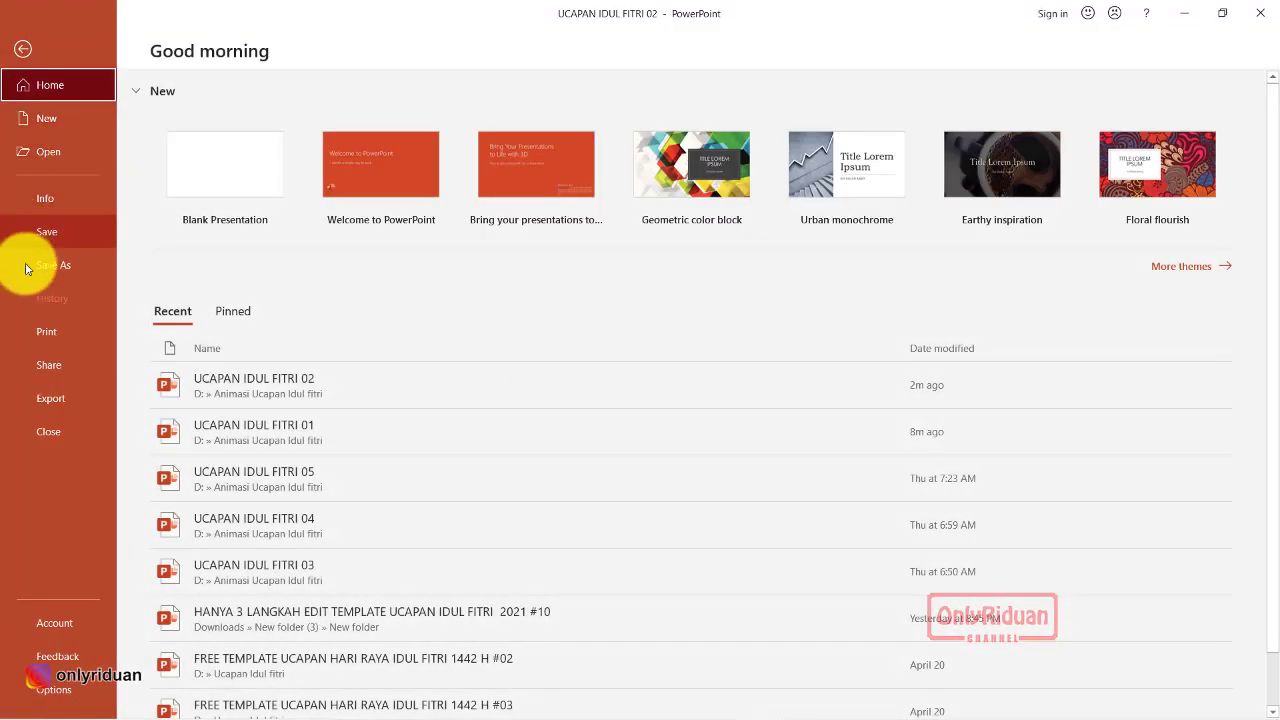
left_click(47, 399)
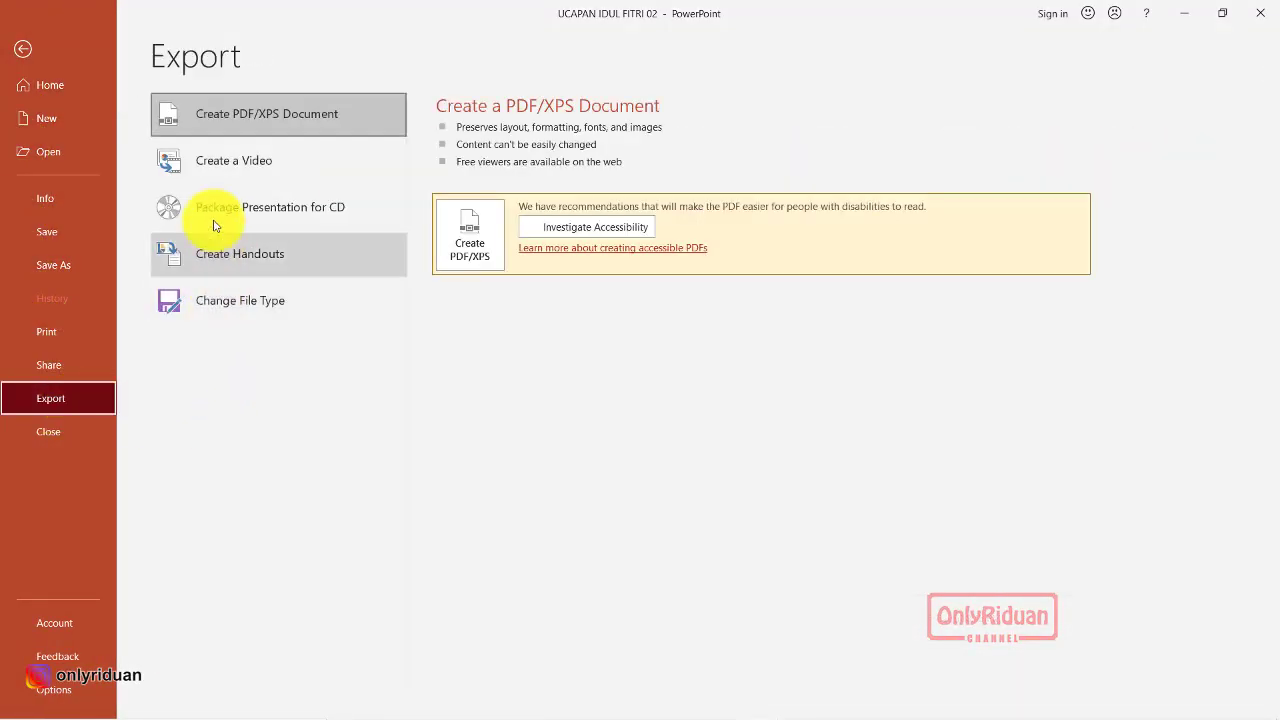
left_click(224, 166)
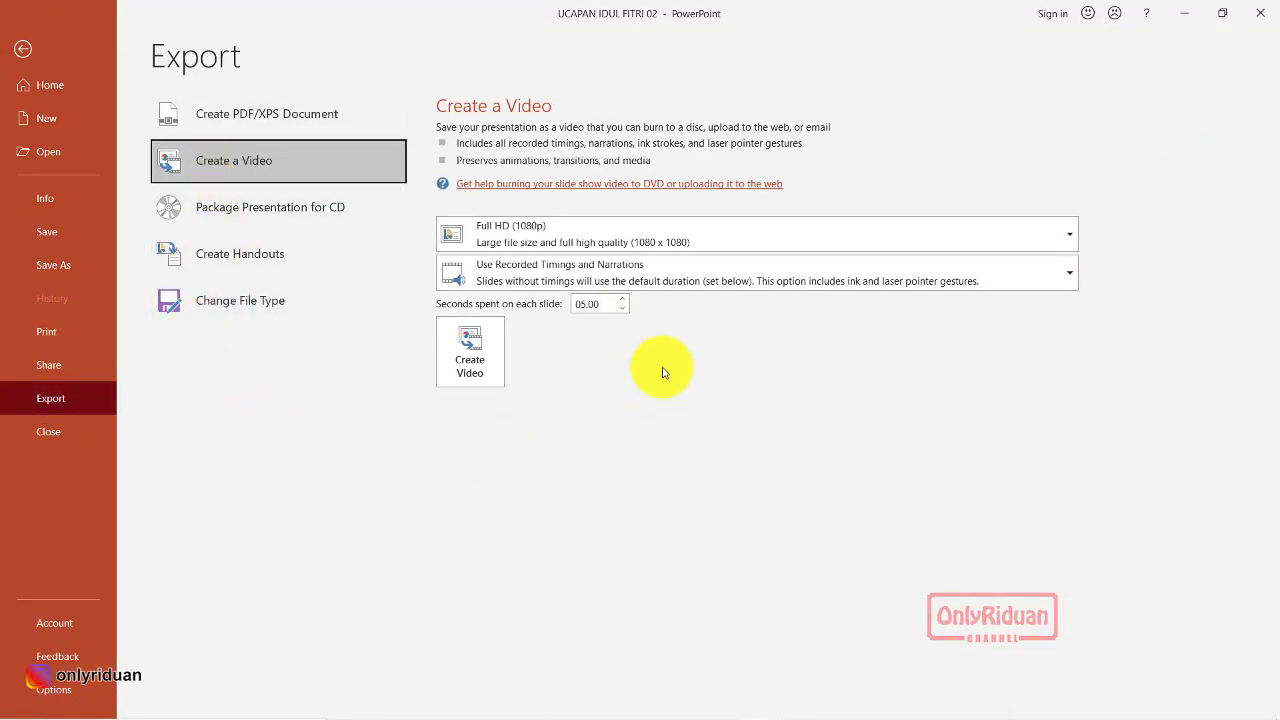
left_click(689, 240)
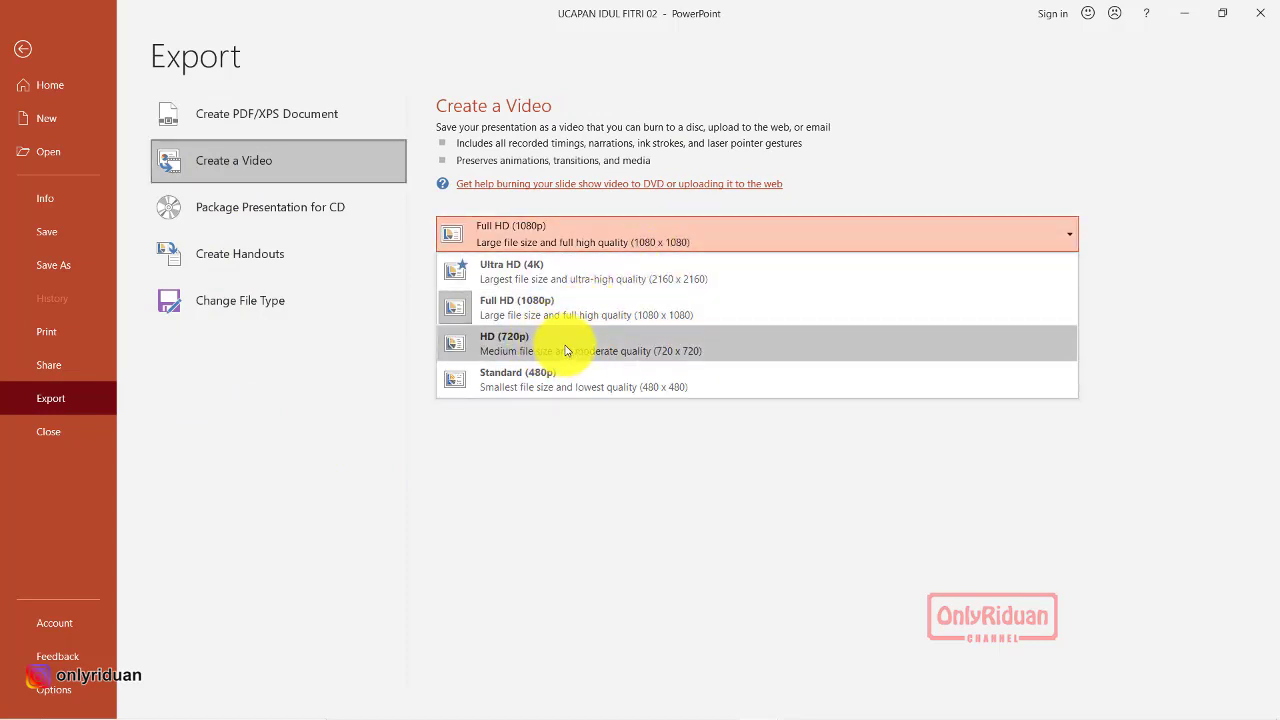
left_click(565, 350)
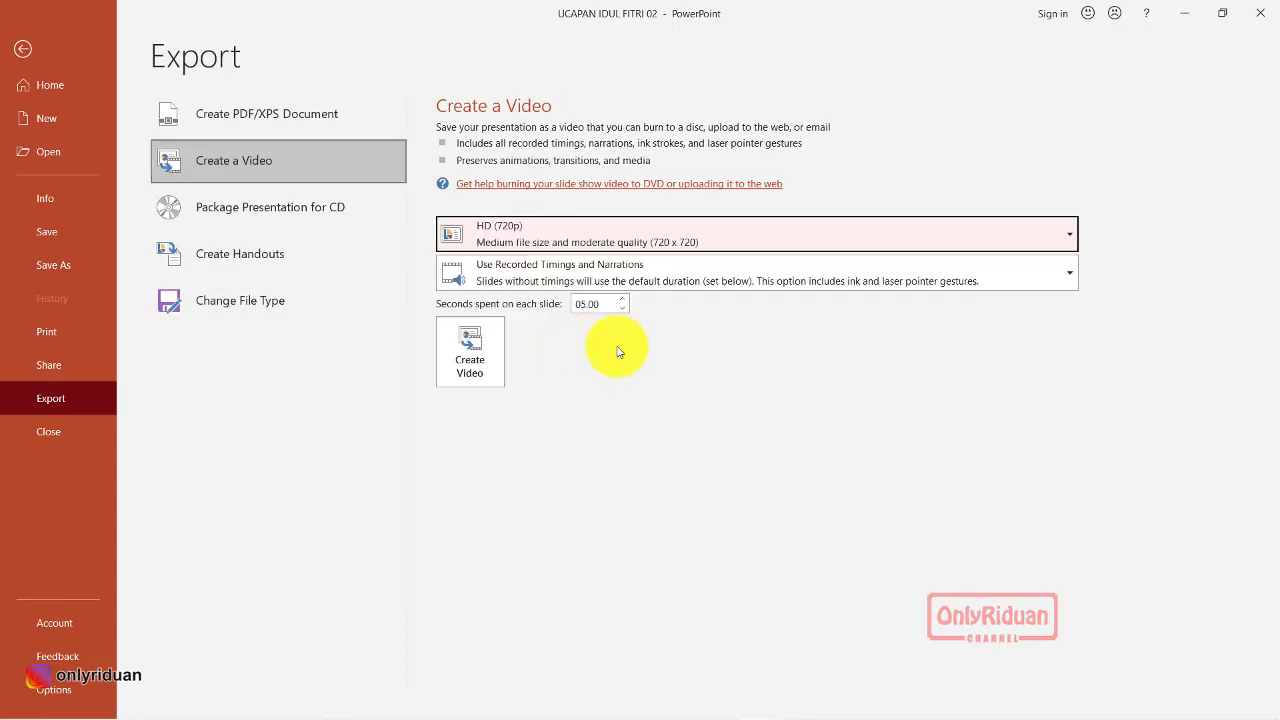
left_click(470, 360)
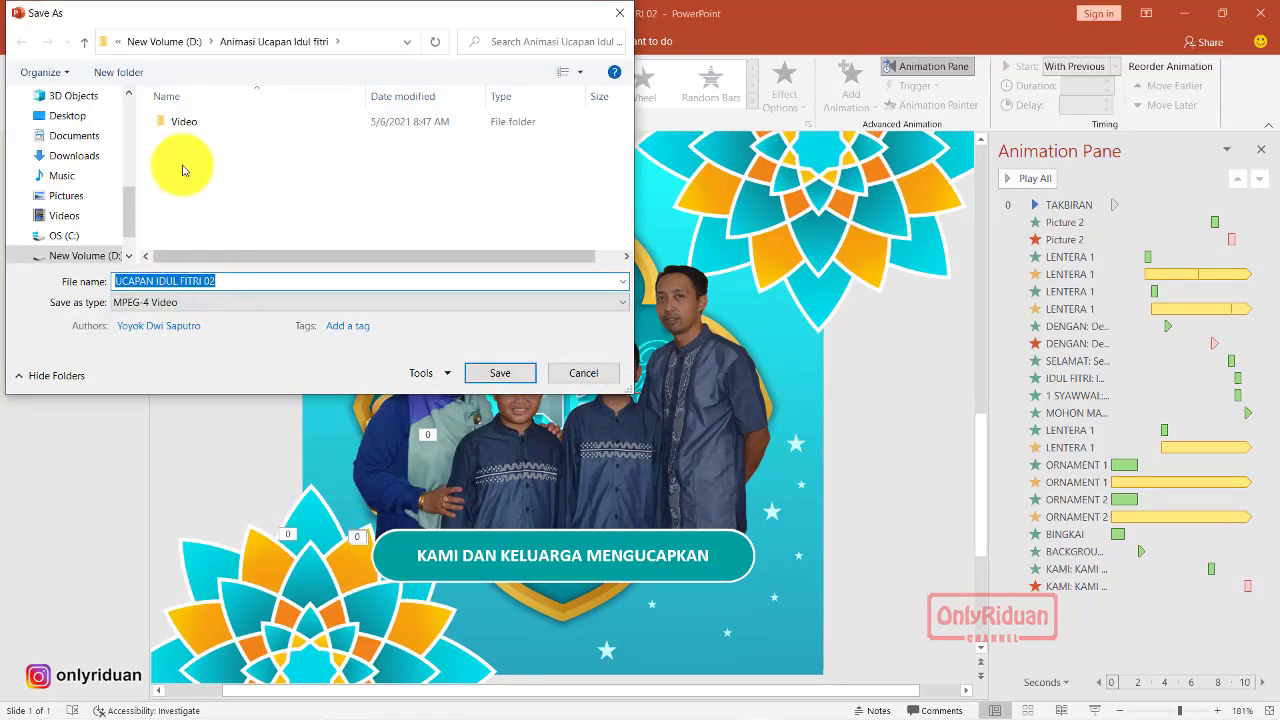
double_click(176, 124)
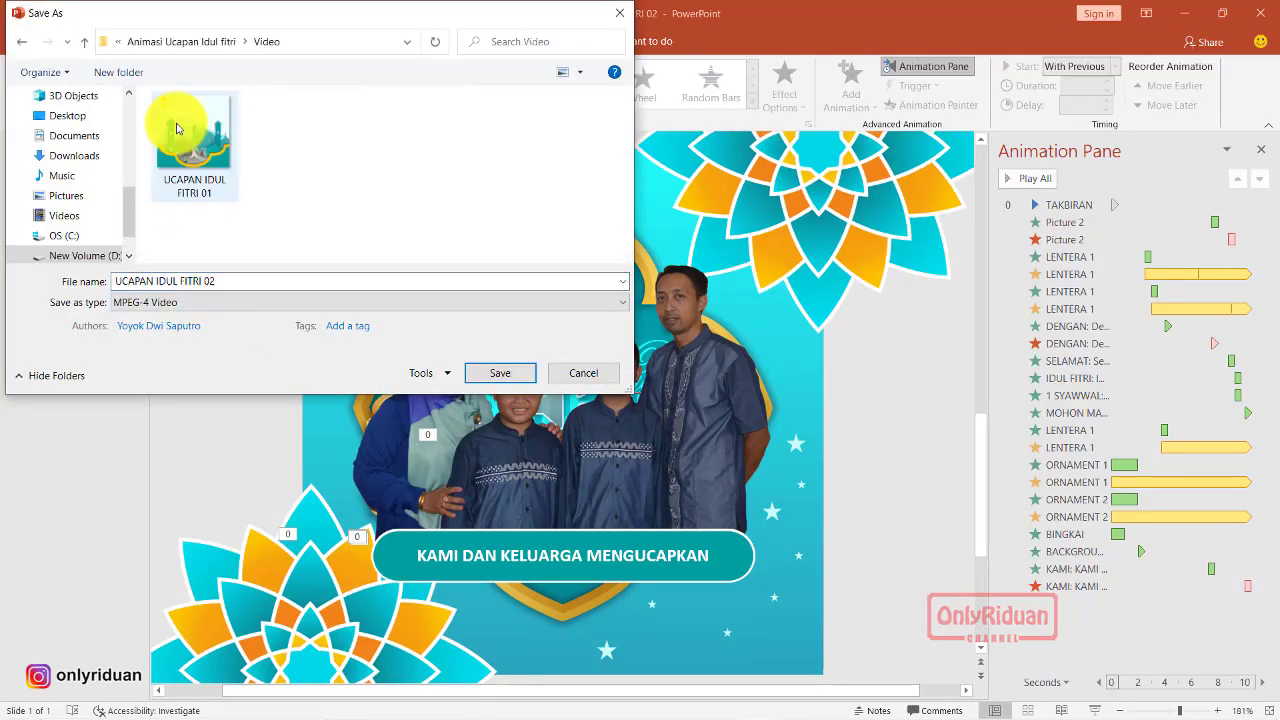
left_click(497, 374)
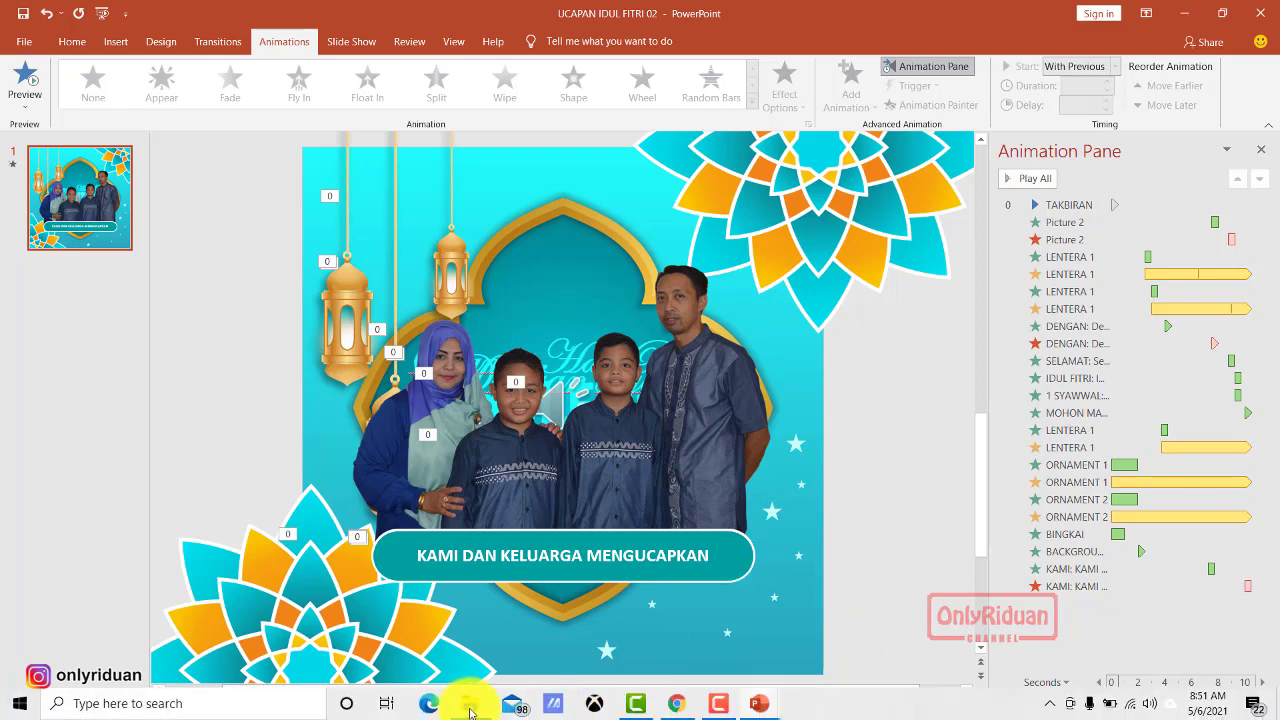
Step: Play the exported UCAPAN IDUL FITRI 02 video from the Video folder, then close the player
left_click(458, 704)
double_click(440, 341)
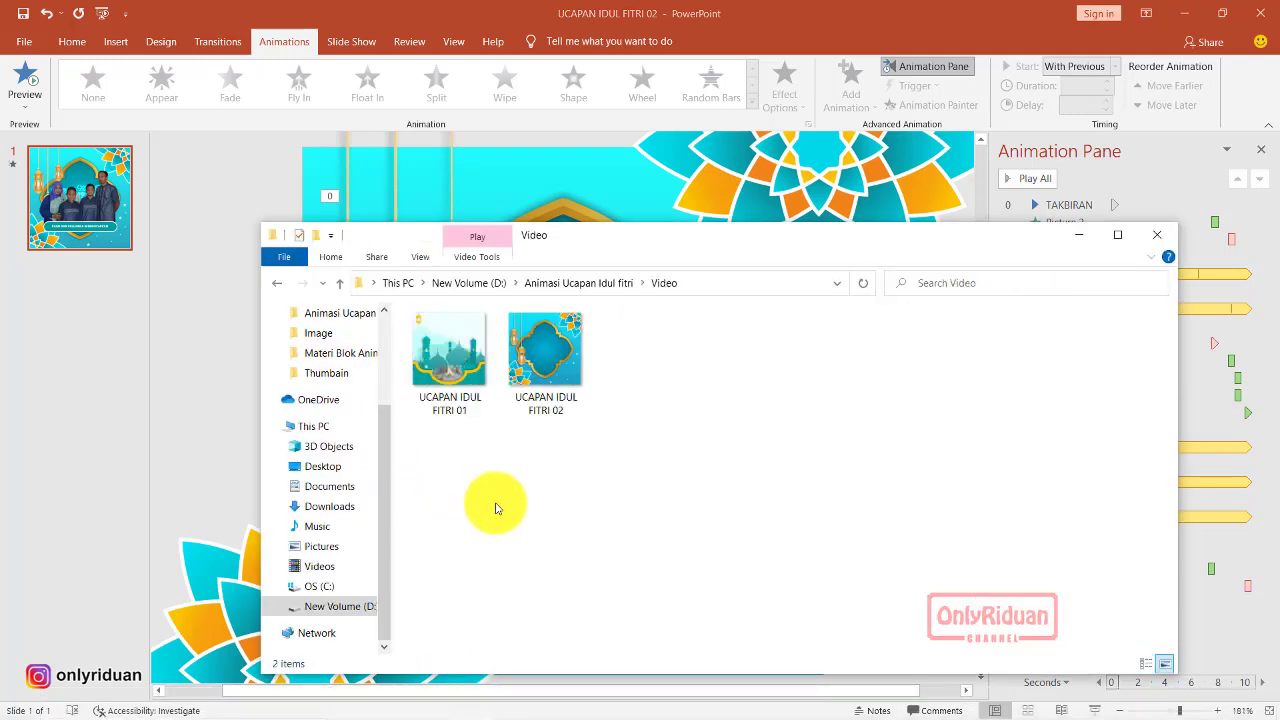
left_click(548, 358)
double_click(548, 358)
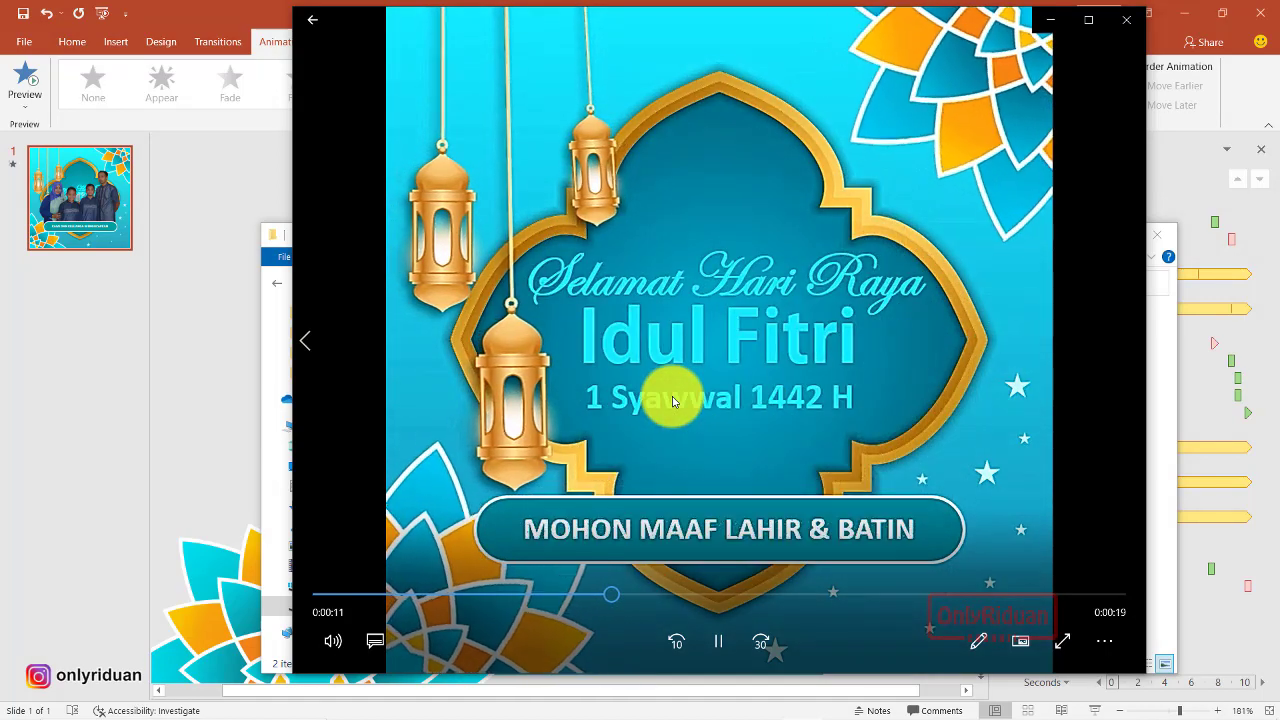
left_click(1125, 27)
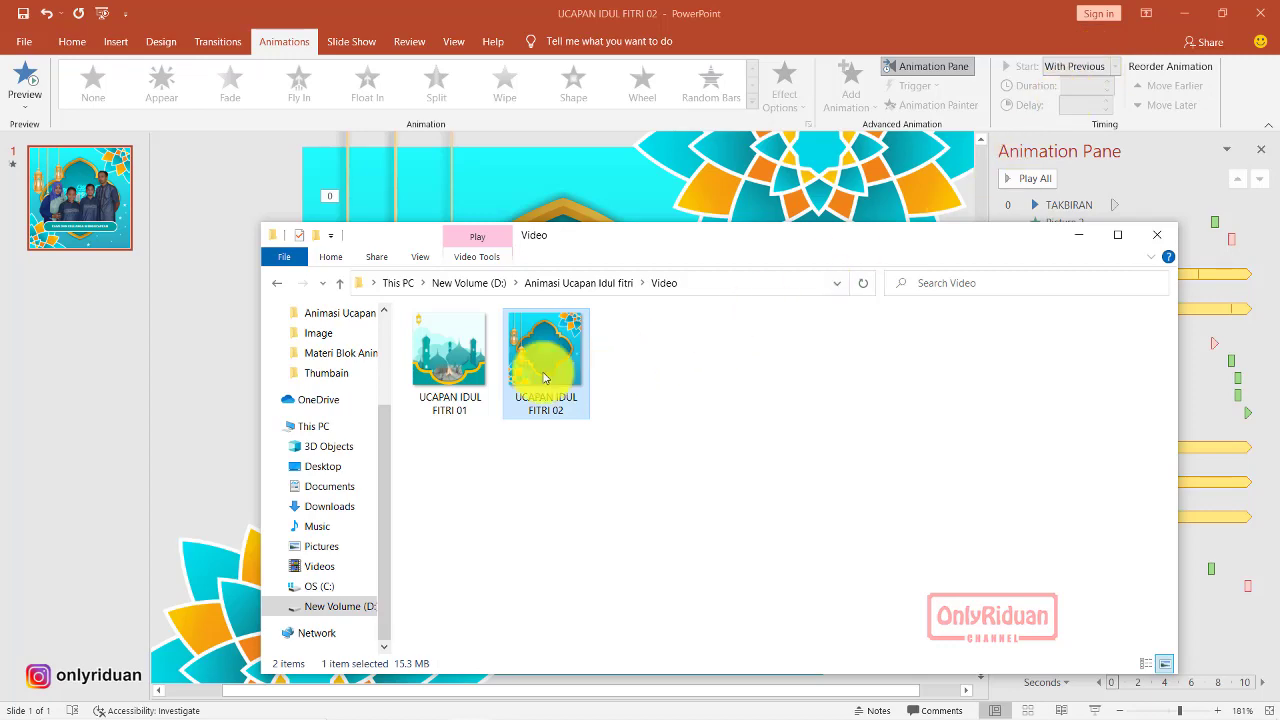
Step: Return to the templates folder and open the UCAPAN IDUL FITRI 03 presentation
left_click(283, 289)
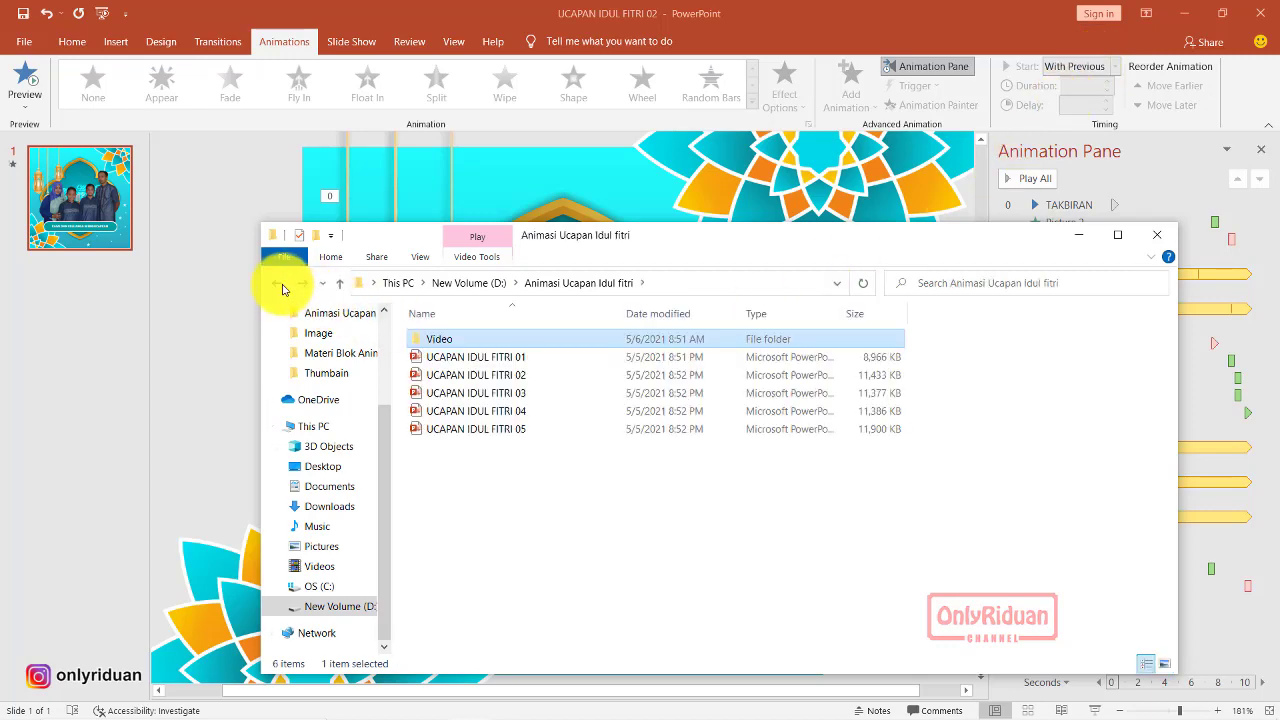
left_click(505, 392)
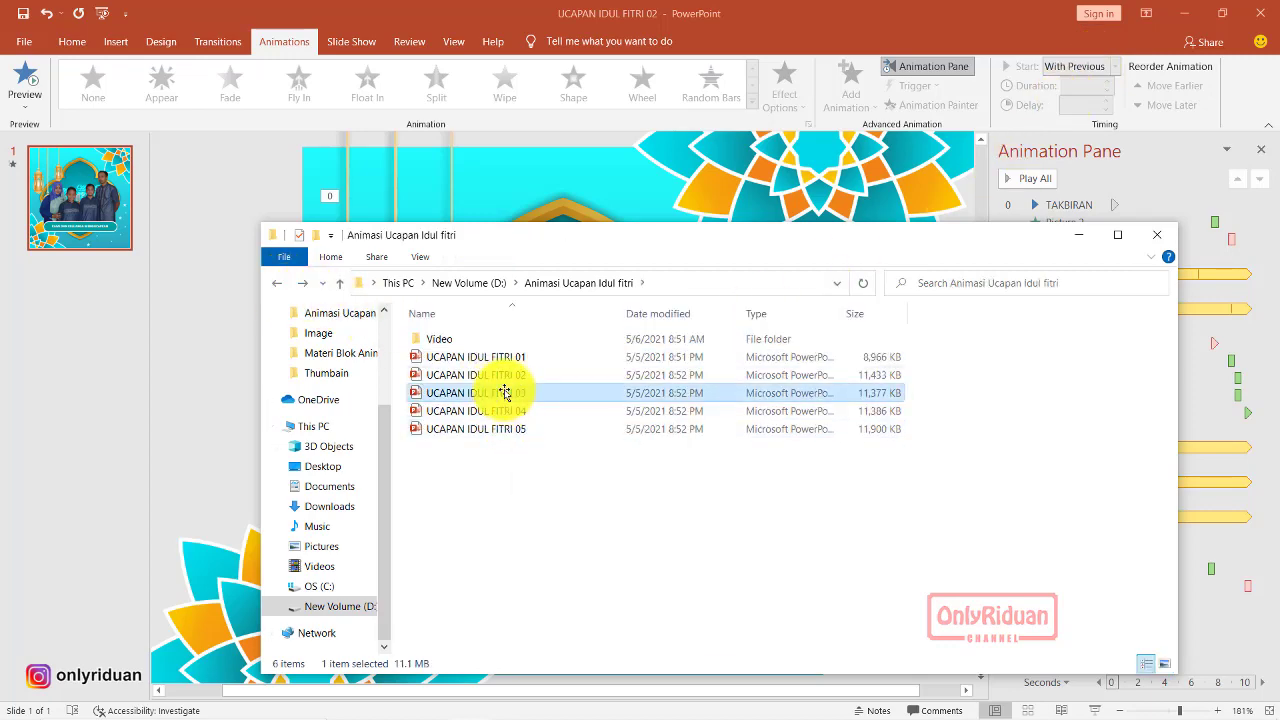
double_click(505, 392)
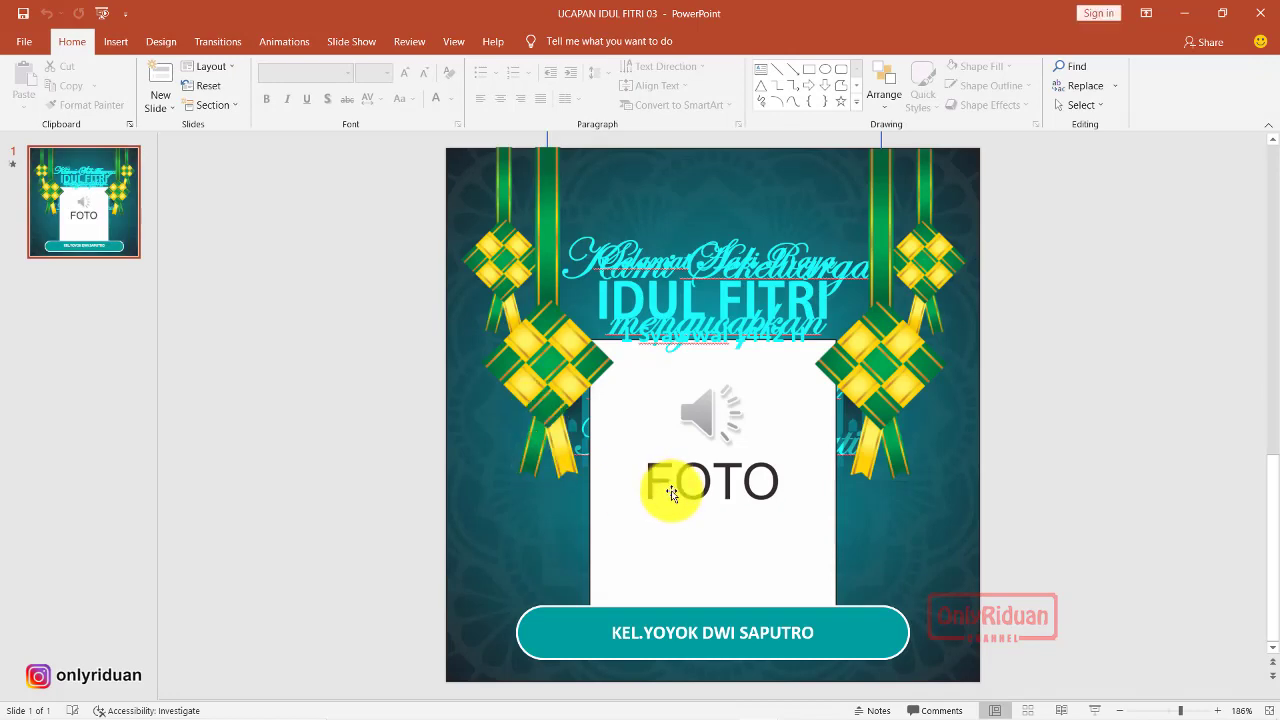
Step: Show the Animation Pane and select the bottom family-name banner to retype the family's name
left_click(284, 41)
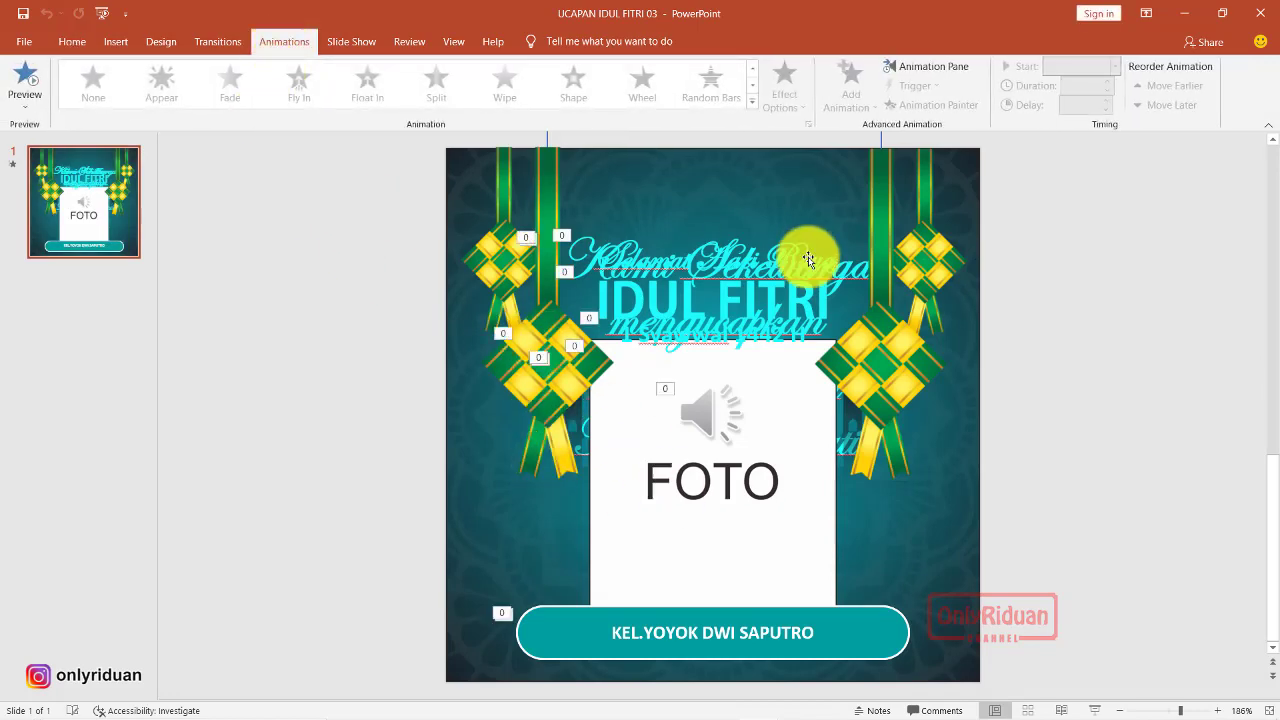
left_click(931, 68)
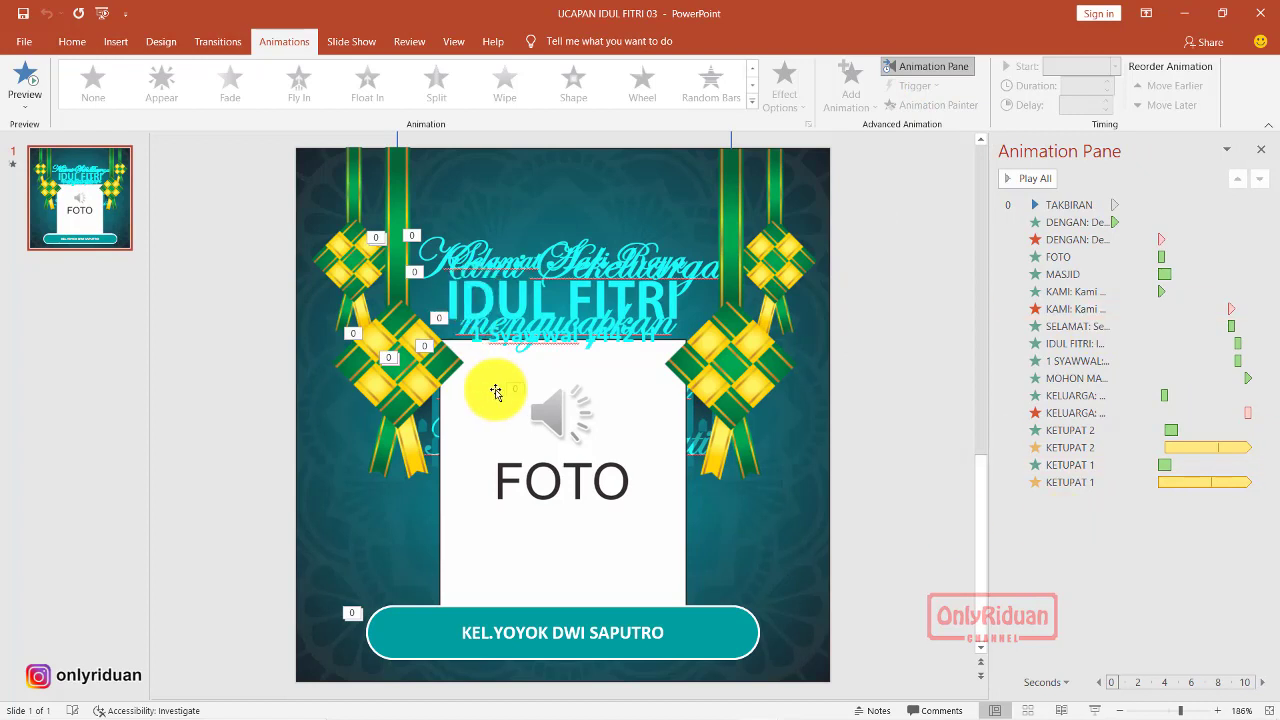
left_click(523, 631)
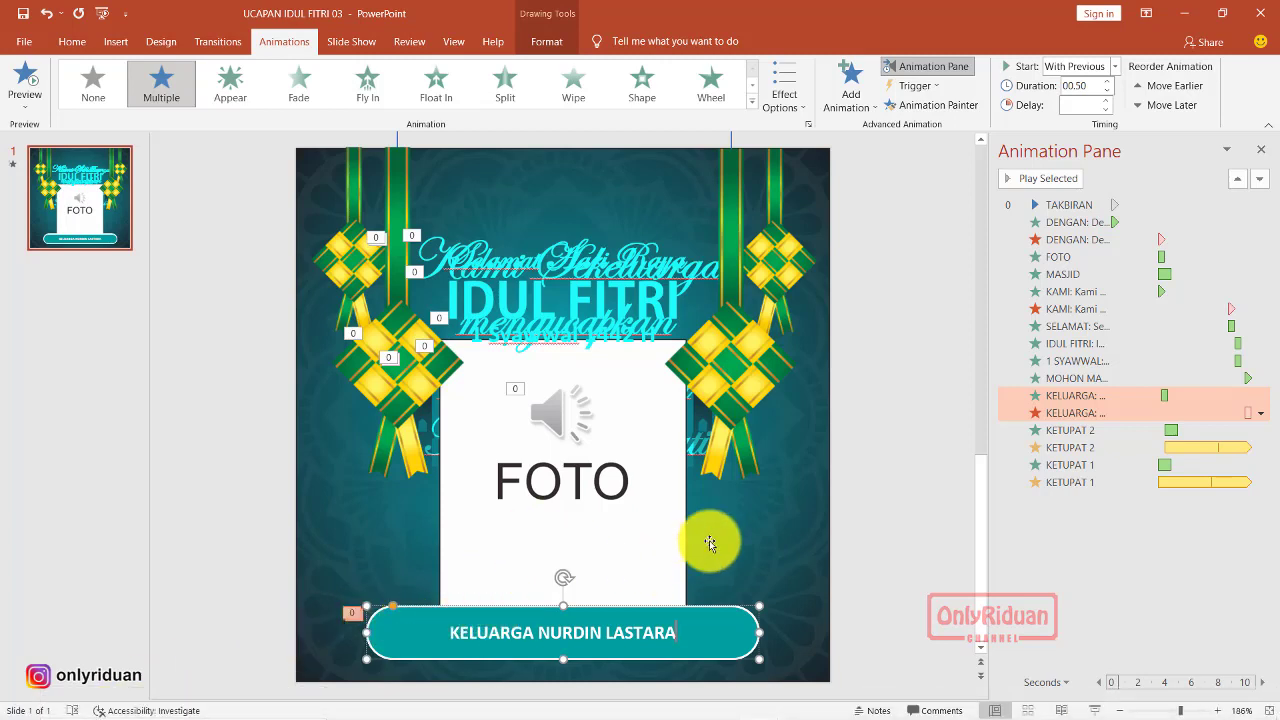
Step: Insert the Foto 2 couple photo from this device onto the slide
left_click(116, 42)
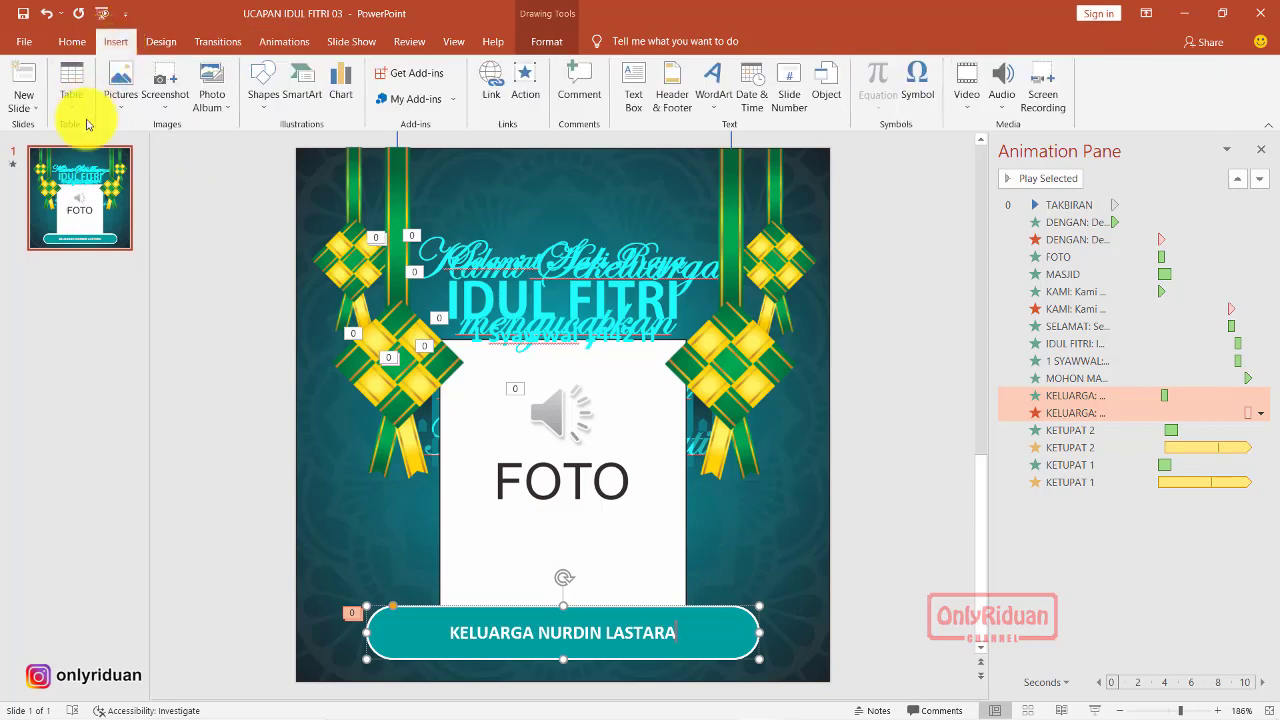
left_click(125, 92)
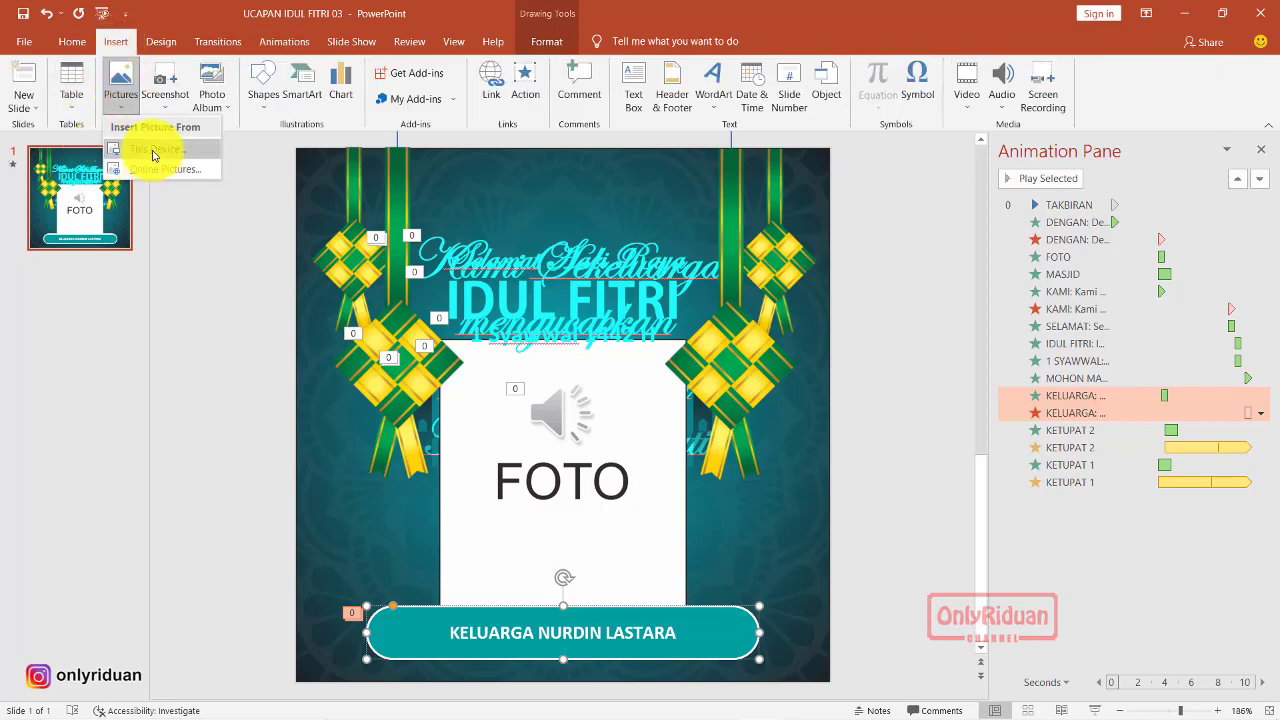
left_click(153, 150)
left_click(290, 140)
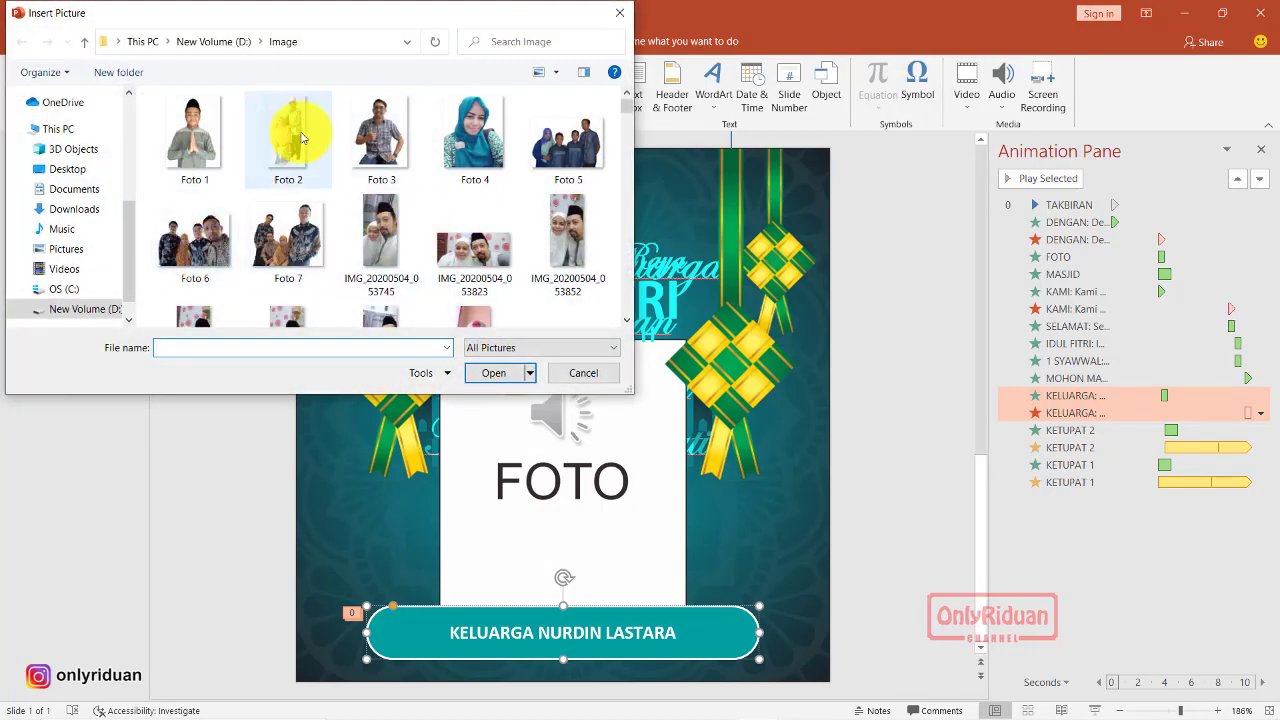
left_click(488, 372)
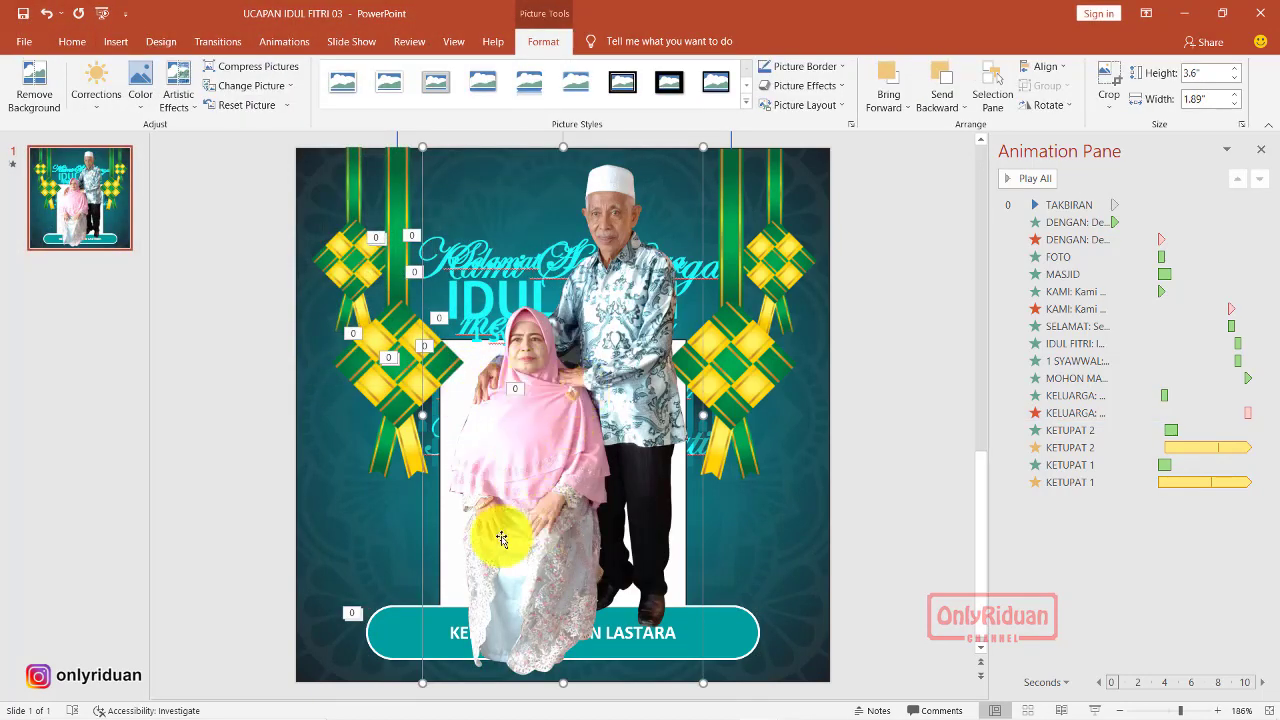
Step: Crop off the photo's bottom and move it over the FOTO placeholder in the white frame
left_click(1107, 92)
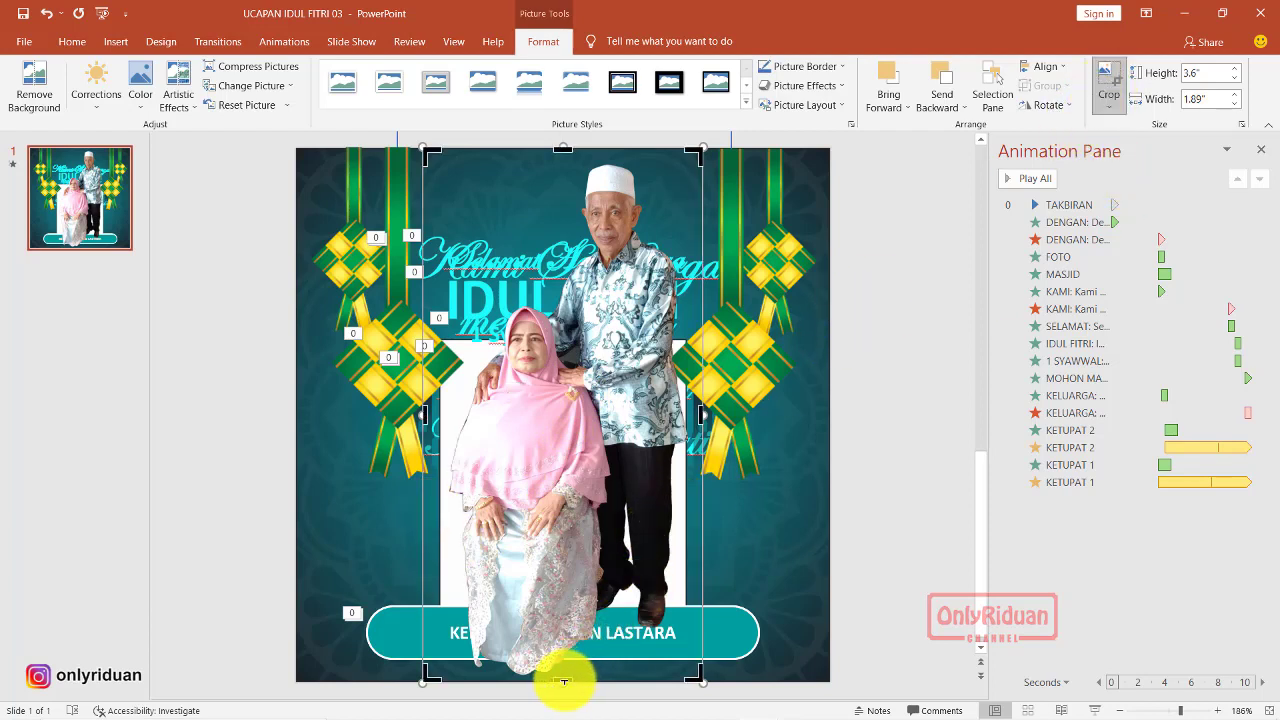
left_click_drag(564, 682, 586, 517)
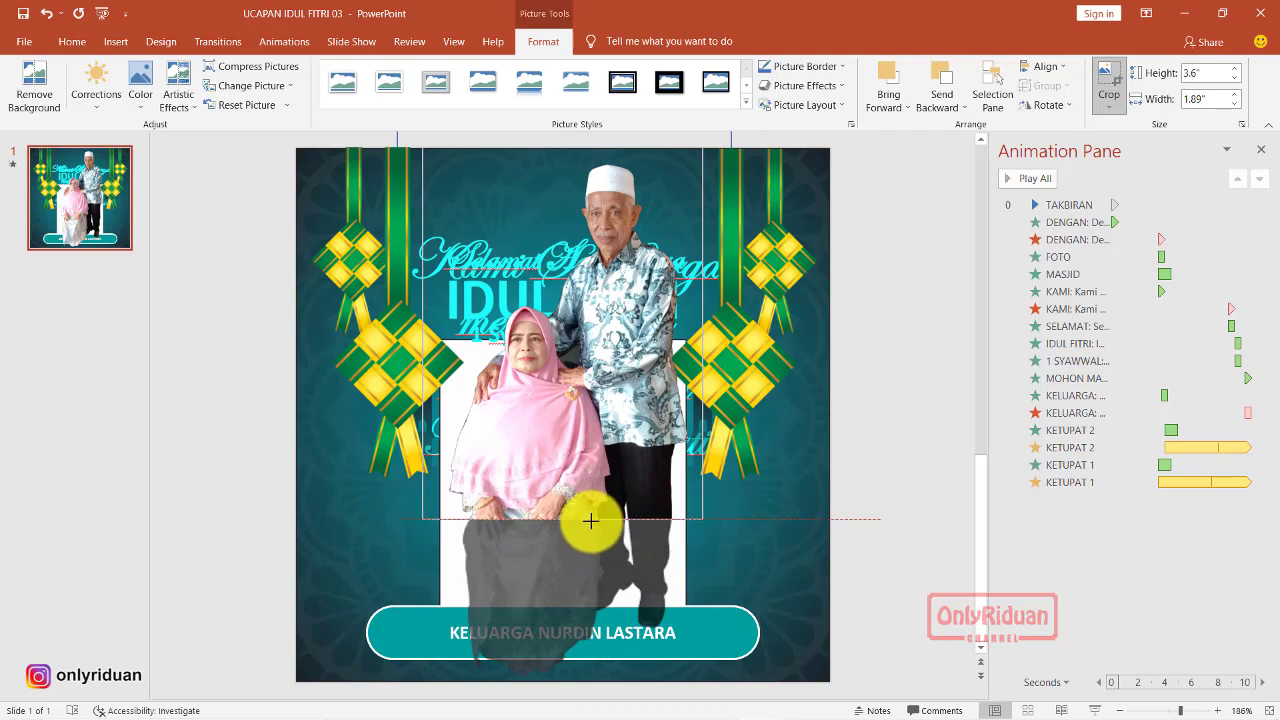
left_click(776, 430)
left_click(563, 350)
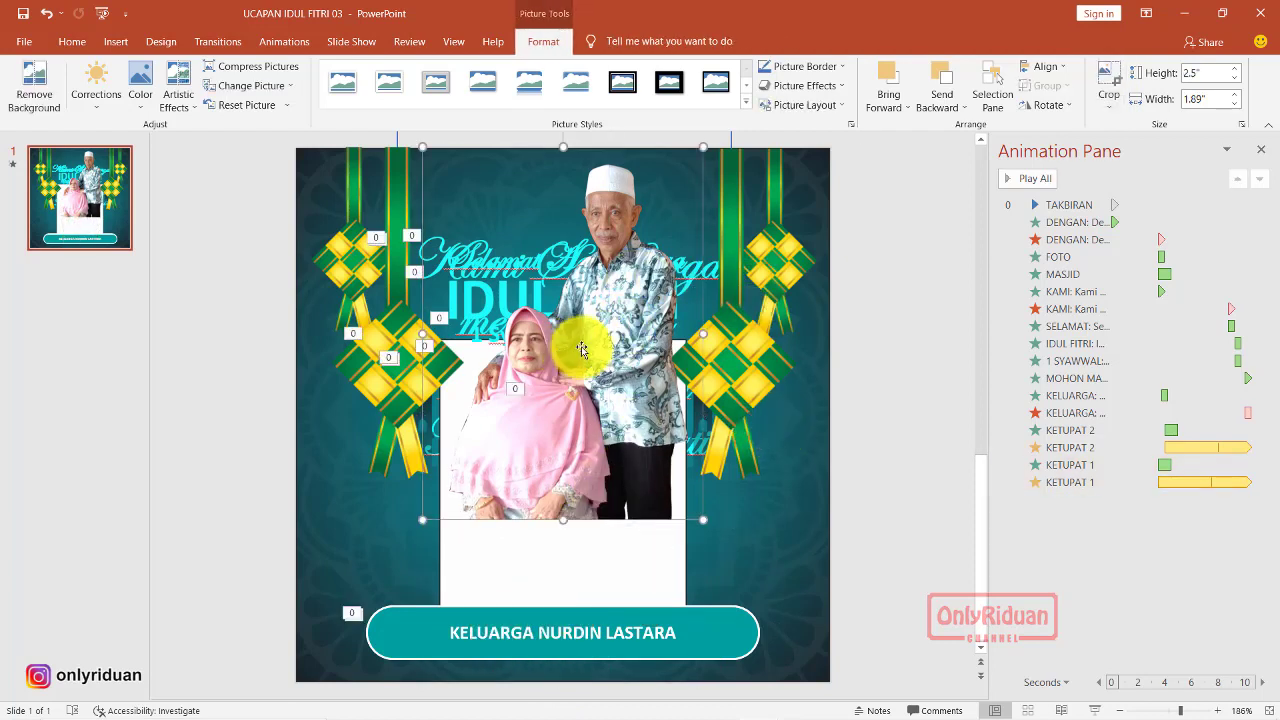
left_click_drag(581, 349, 572, 499)
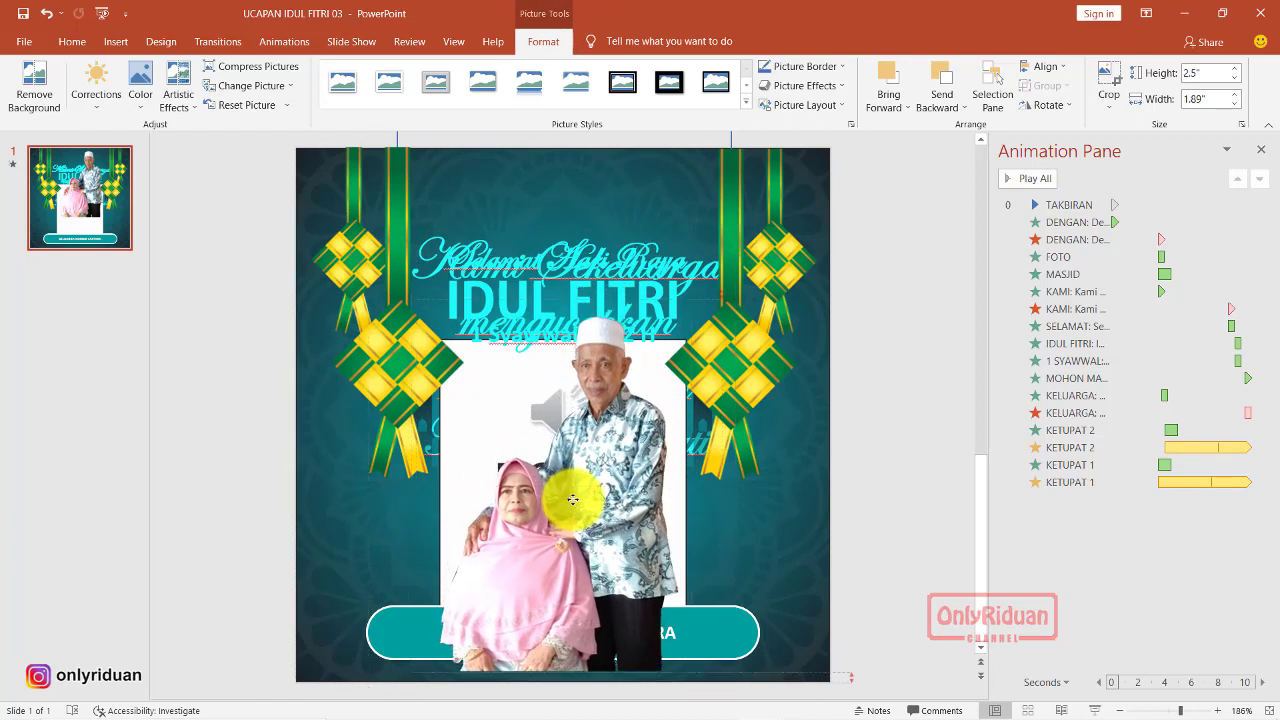
left_click_drag(572, 494, 598, 488)
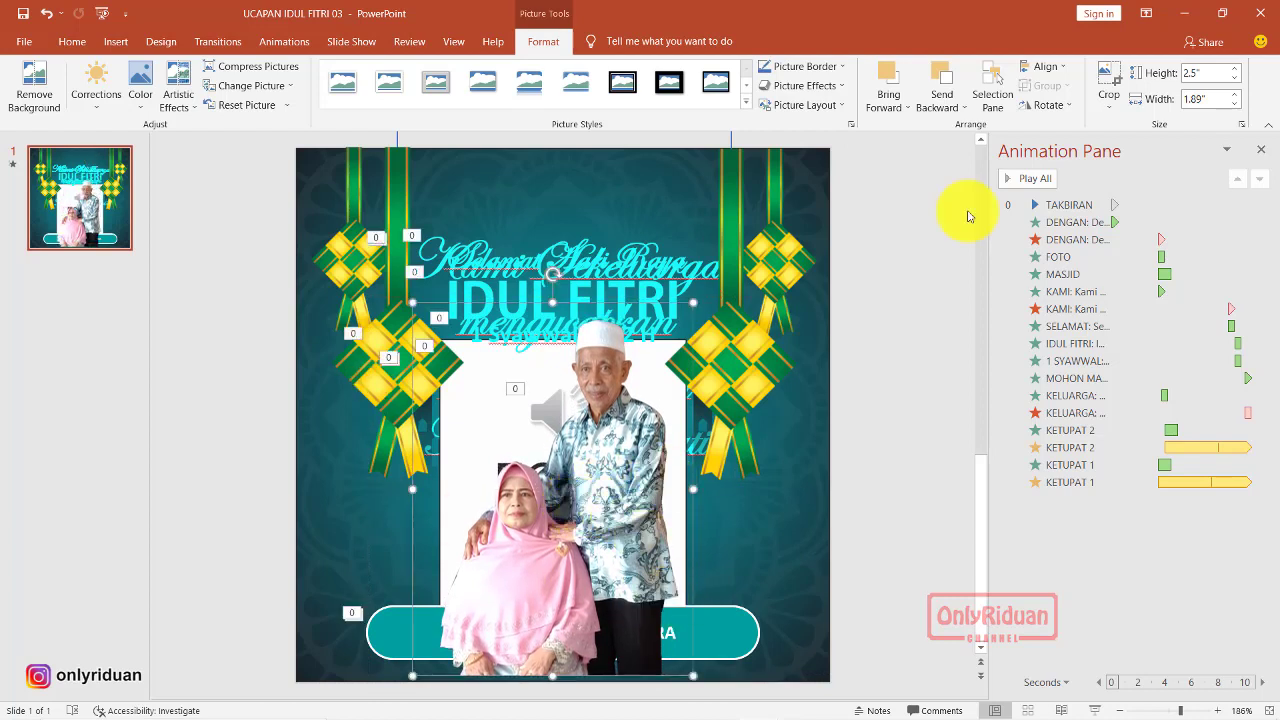
Step: Crop the photo's bottom edge further up so it is 2.32" tall, then deselect
left_click(1106, 92)
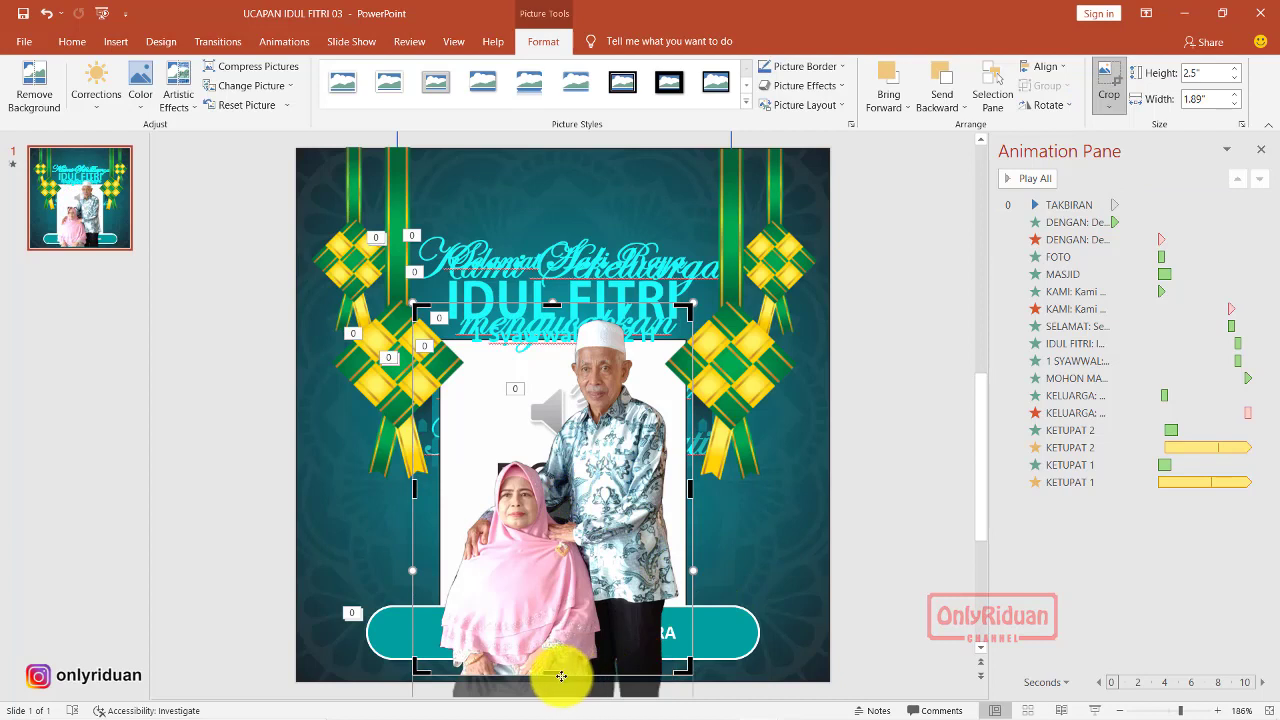
left_click_drag(554, 672, 556, 650)
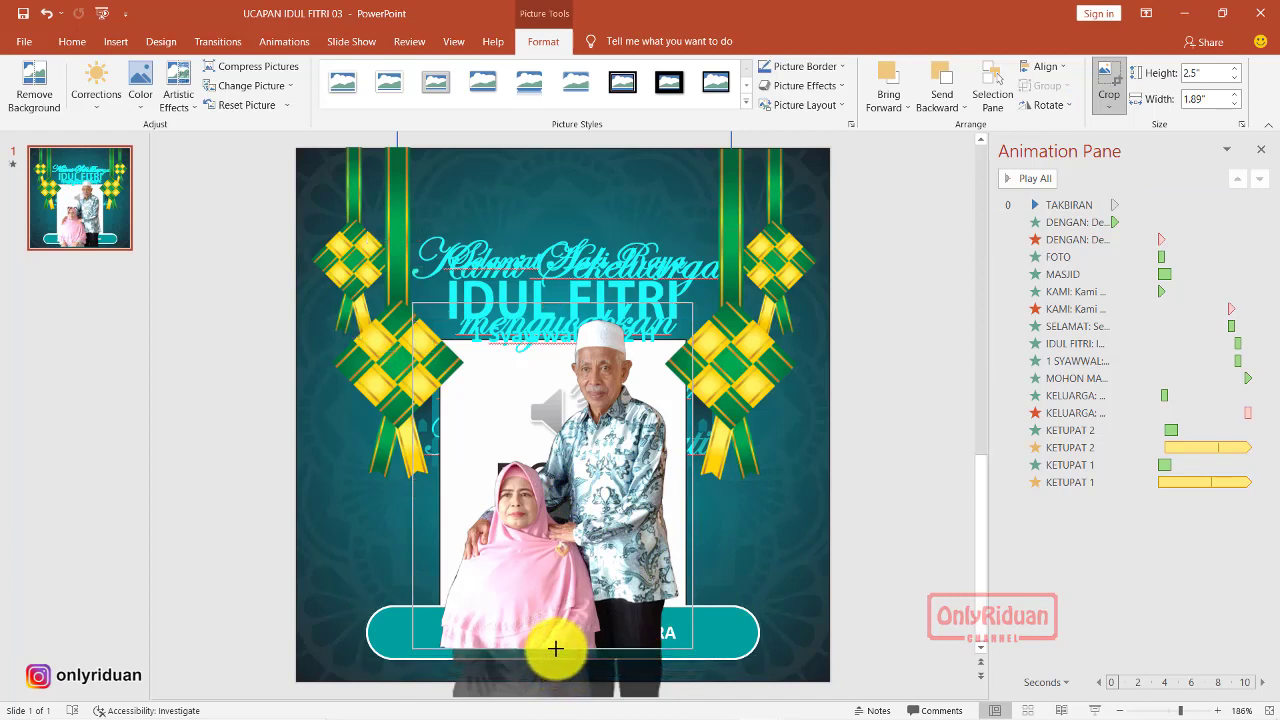
left_click_drag(556, 648, 557, 647)
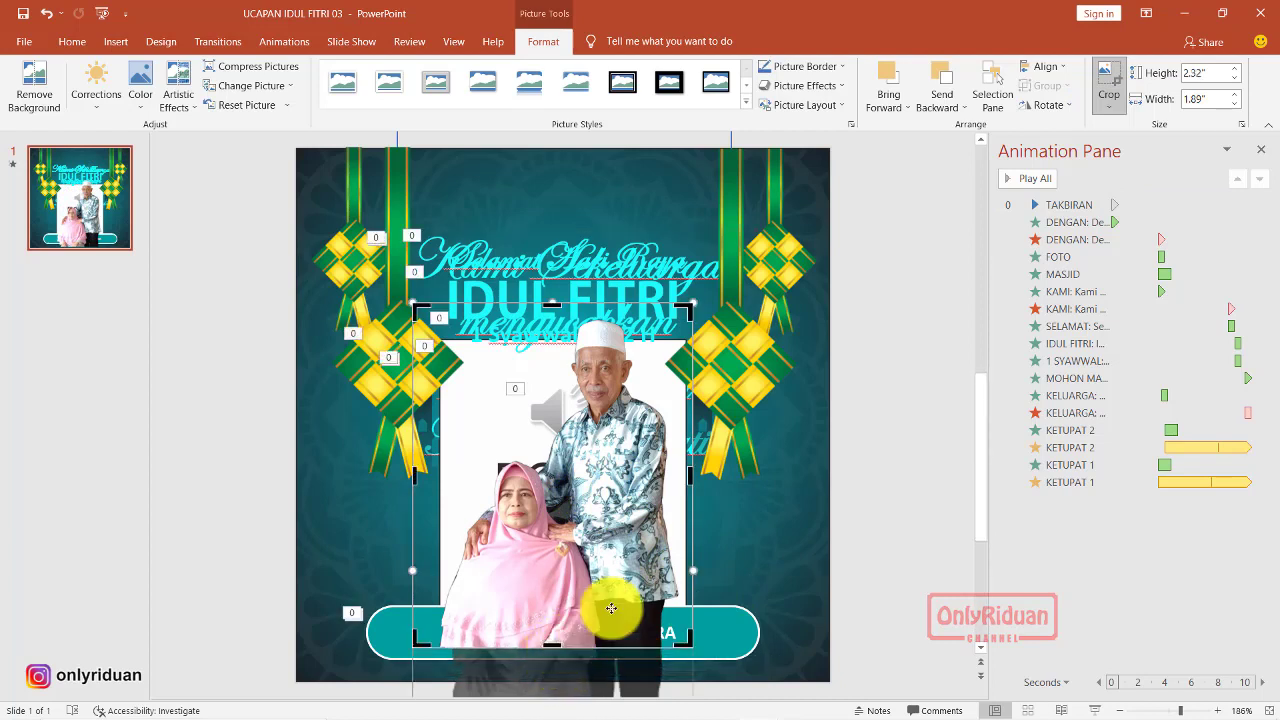
left_click(726, 503)
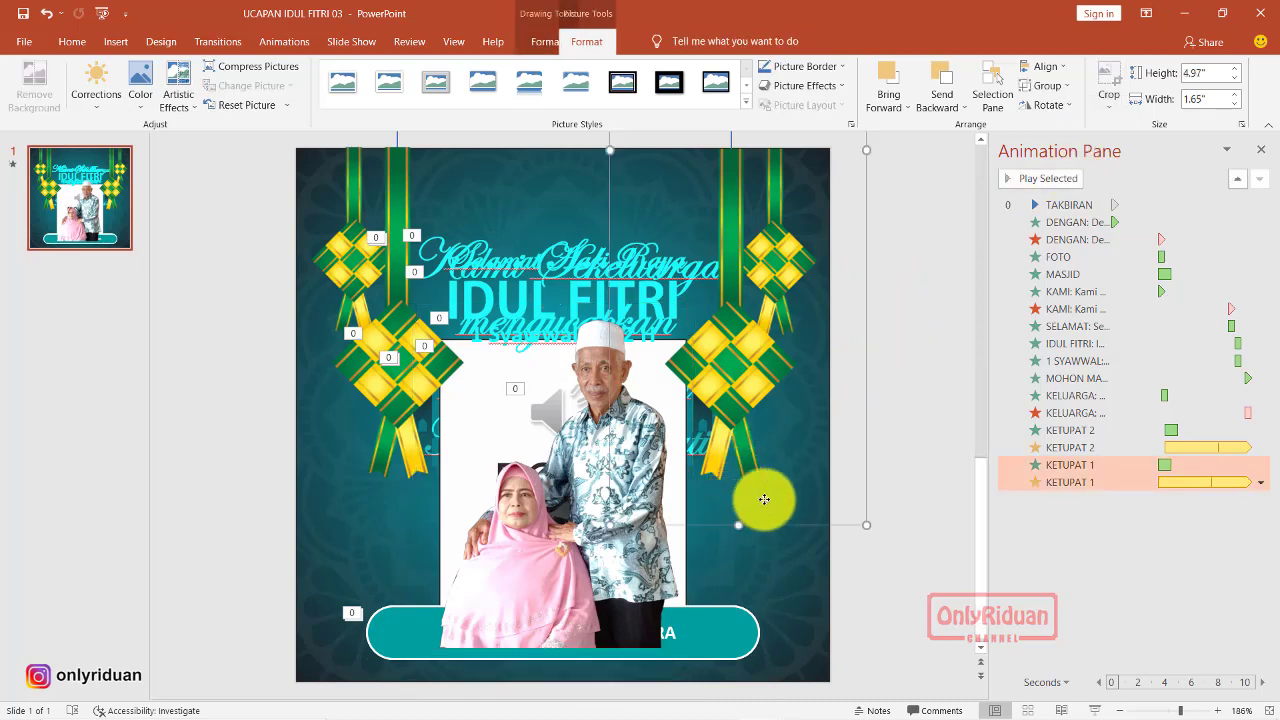
left_click_drag(858, 678, 362, 599)
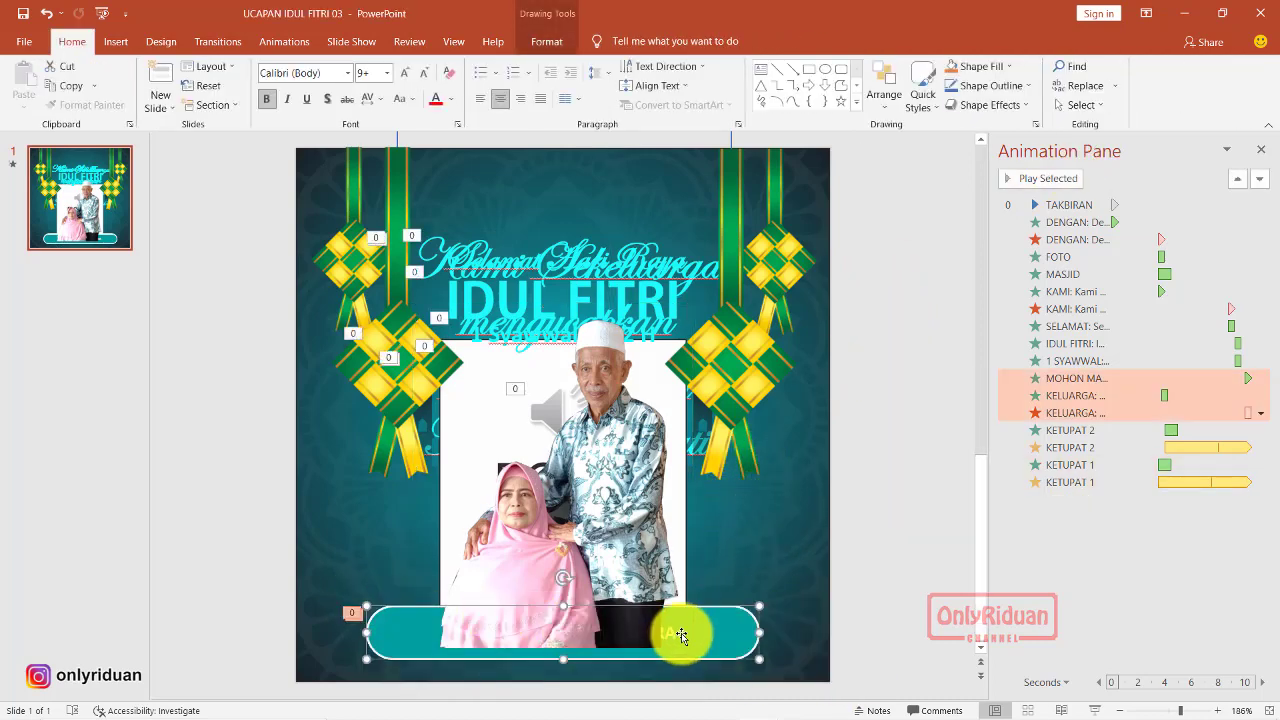
Step: Bring the bottom family-name banner to the front over the couple photo, then reselect the photo
right_click(680, 635)
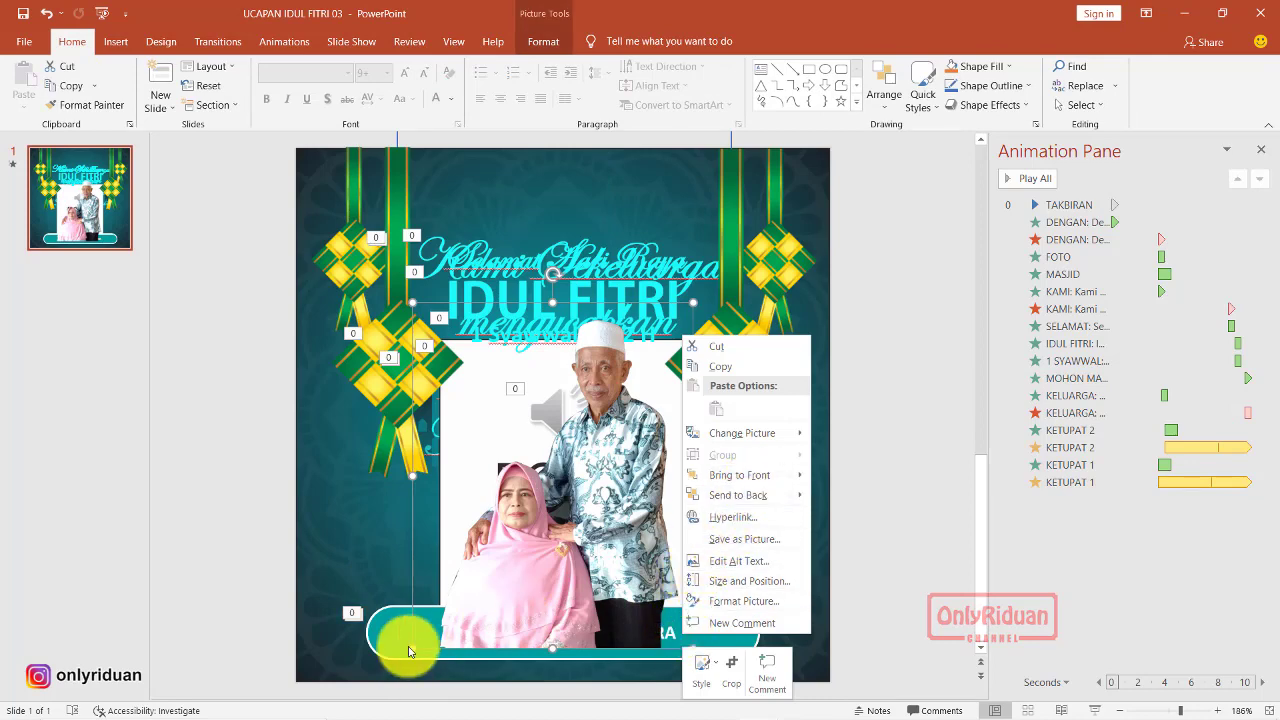
right_click(386, 620)
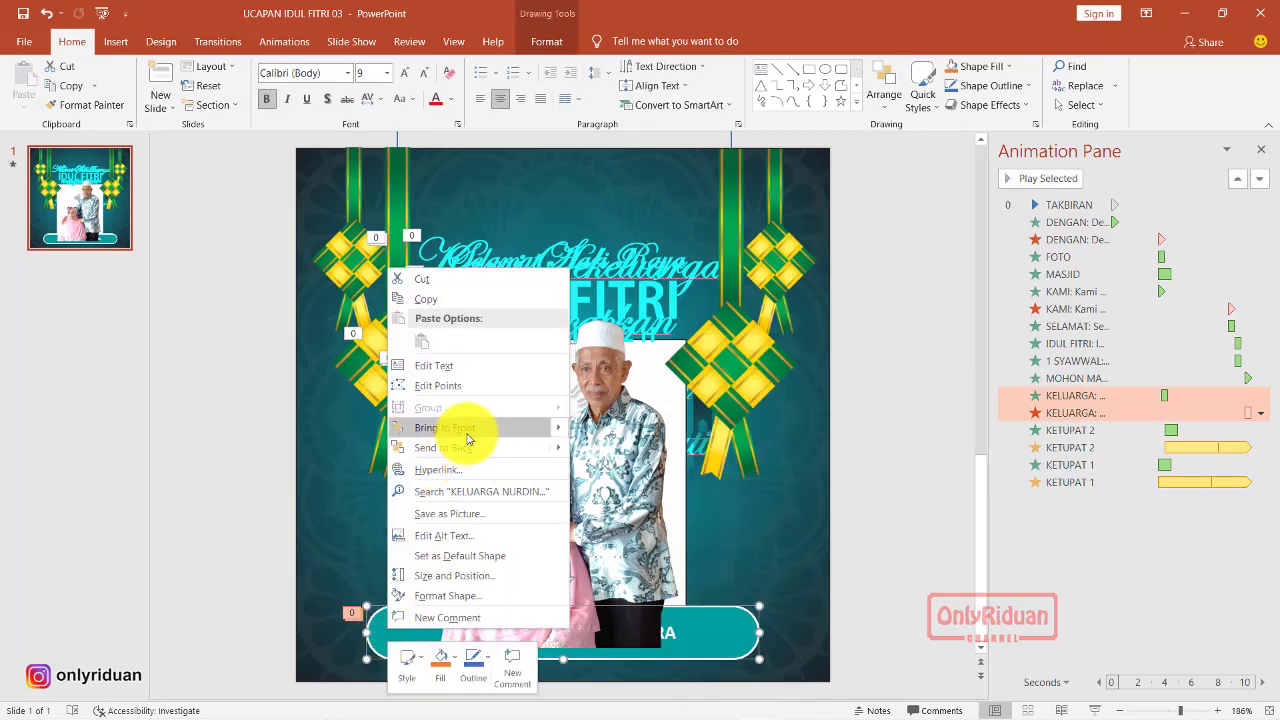
mouse_move(486, 427)
left_click(607, 437)
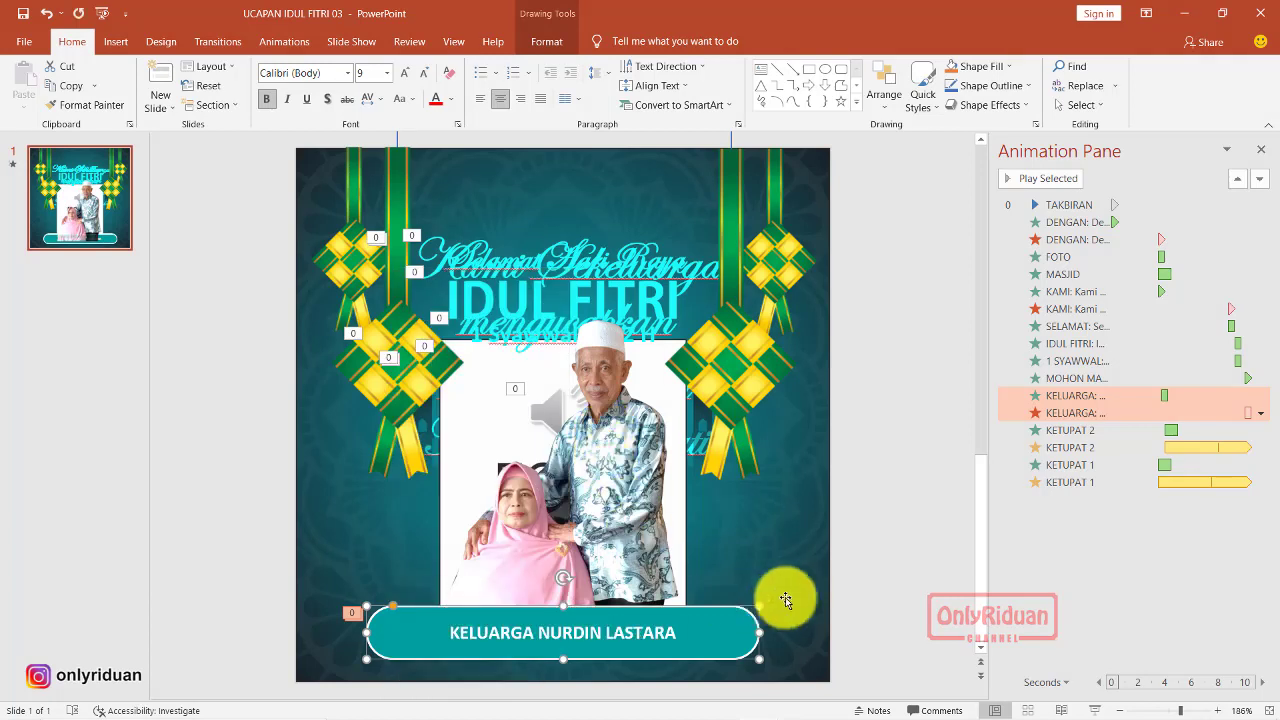
left_click(882, 553)
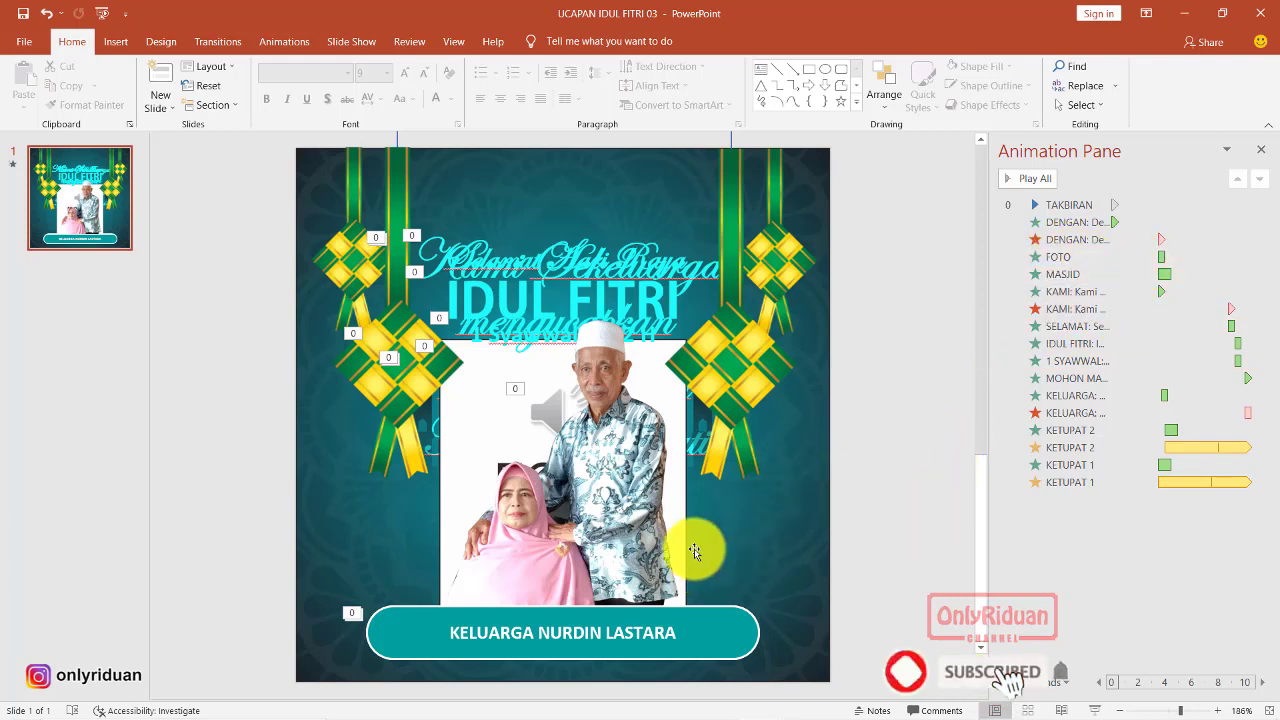
left_click(601, 535)
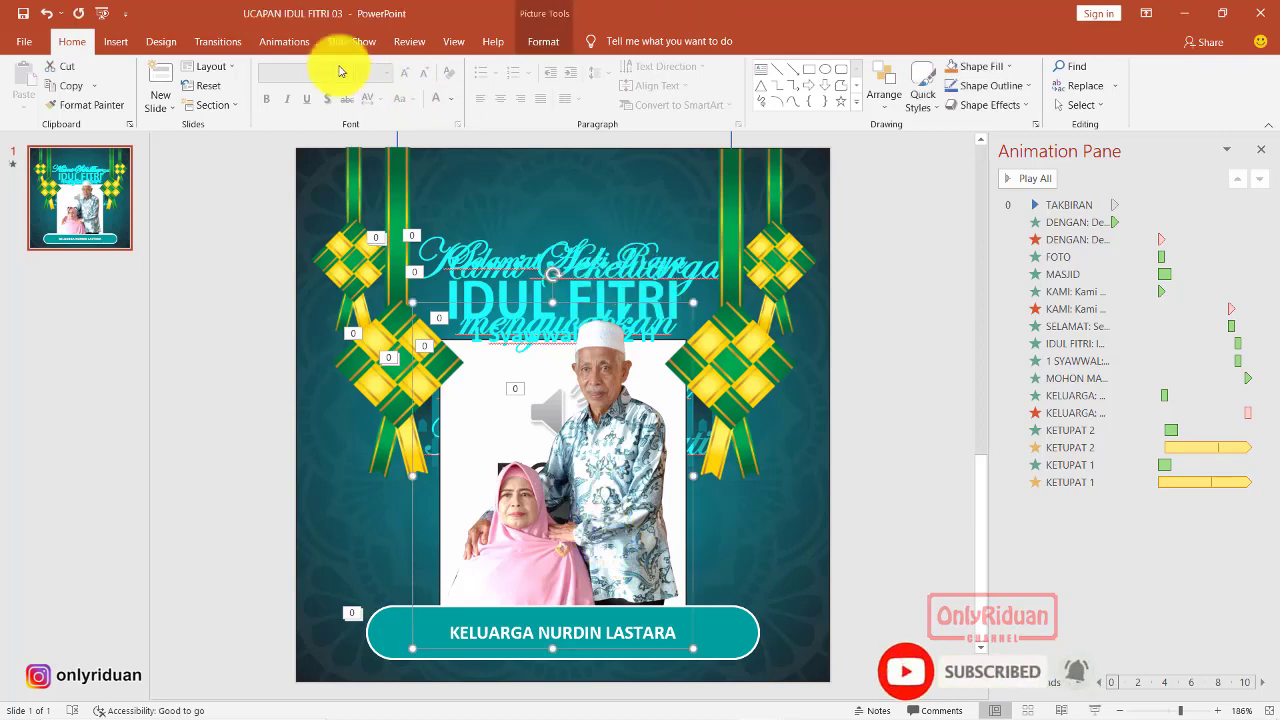
Step: Give the couple photo a Wipe entrance animation
left_click(285, 41)
left_click(850, 88)
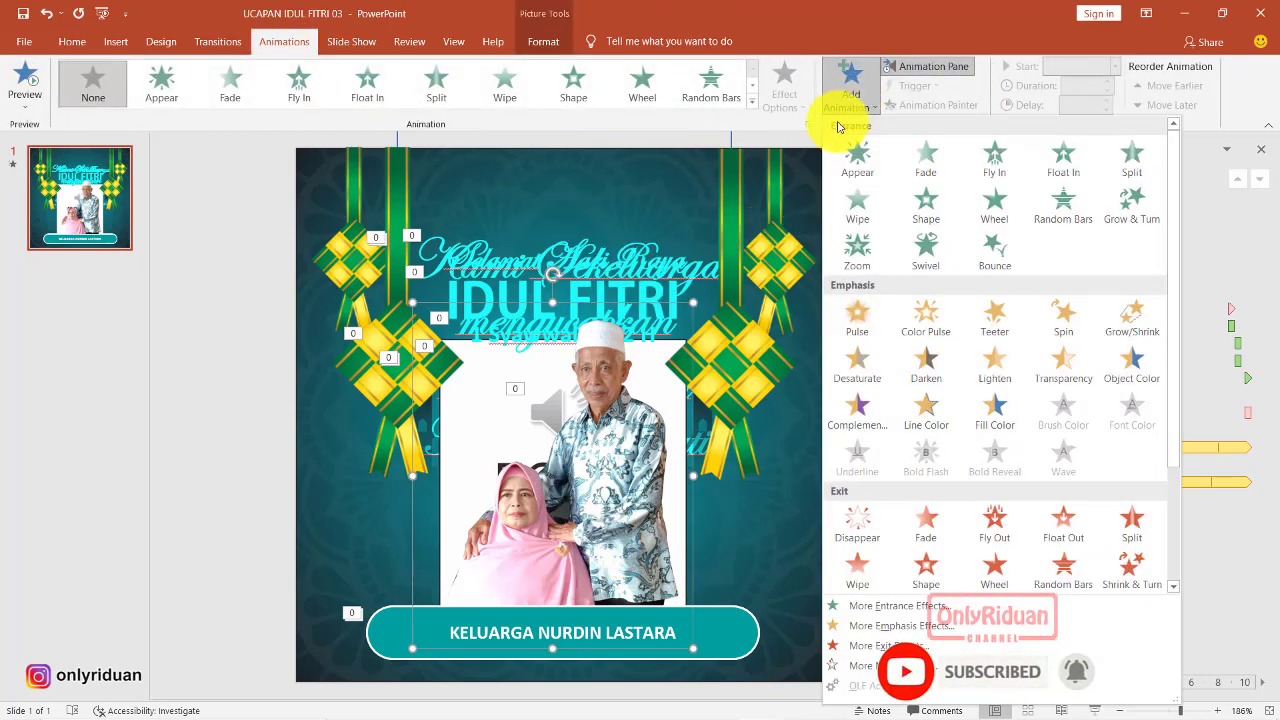
left_click(857, 205)
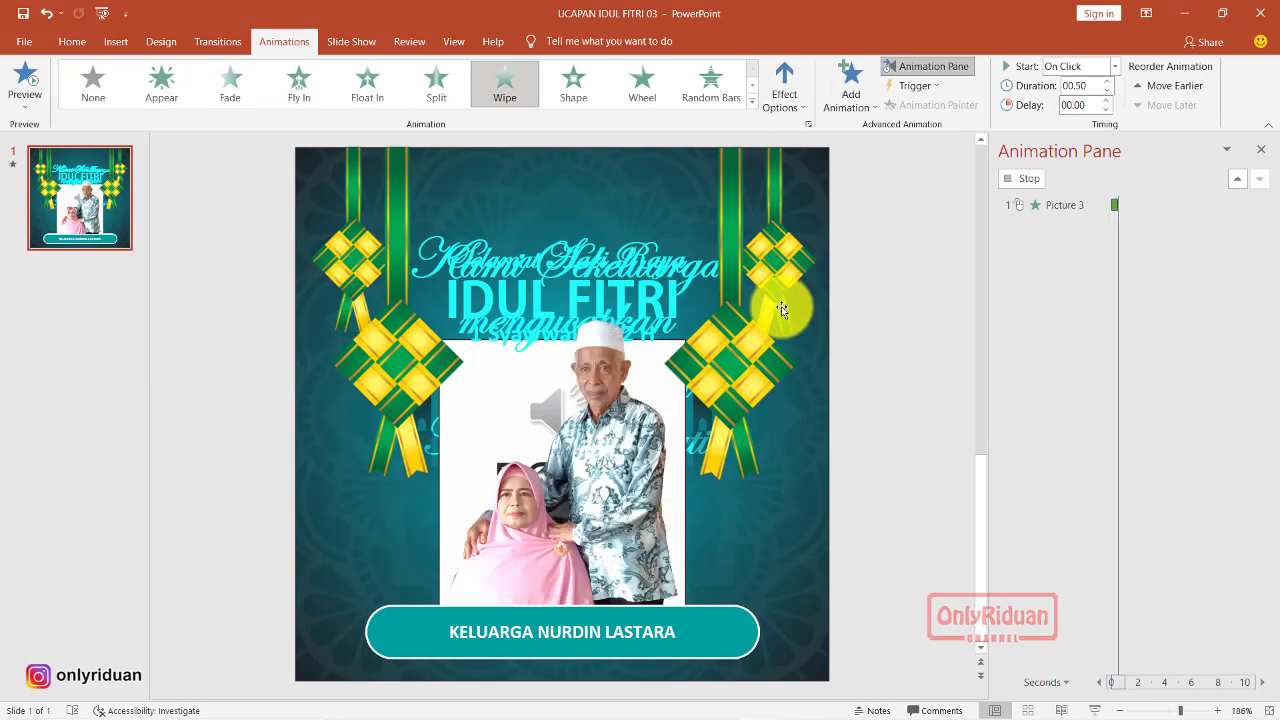
left_click(882, 620)
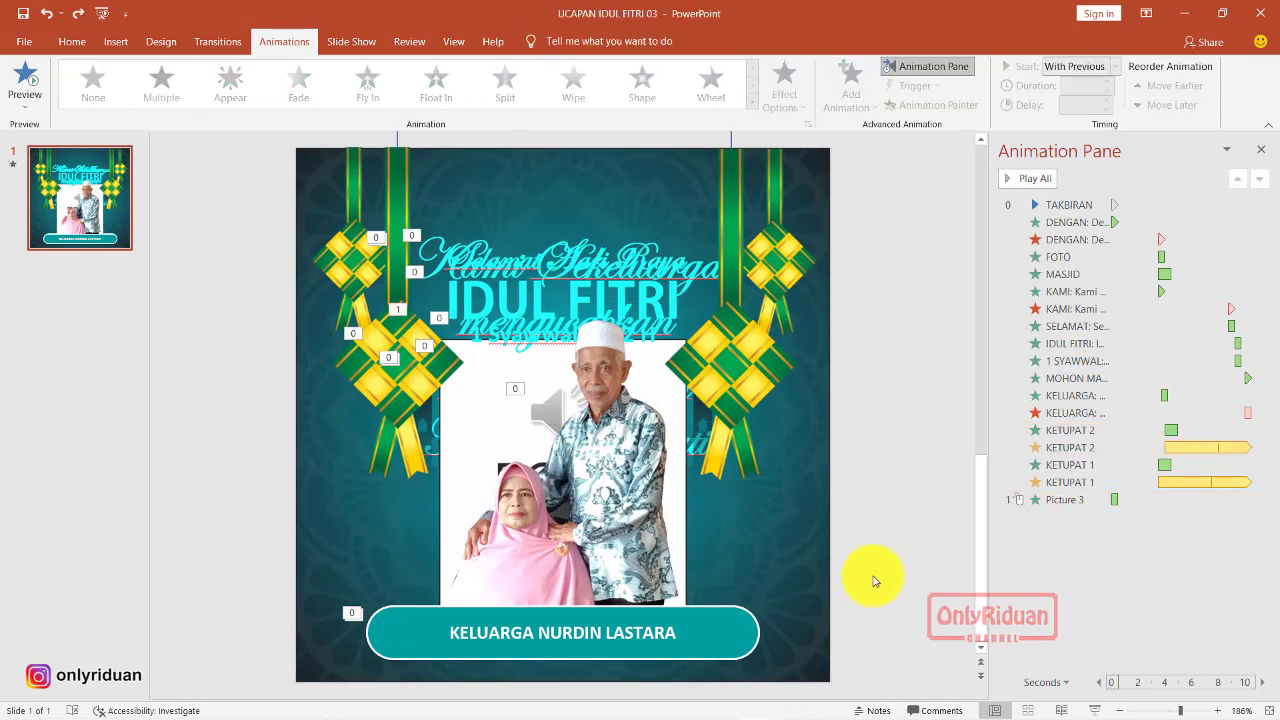
Step: Move Picture 3's animation to just after FOTO and set it to start With Previous
left_click(1066, 498)
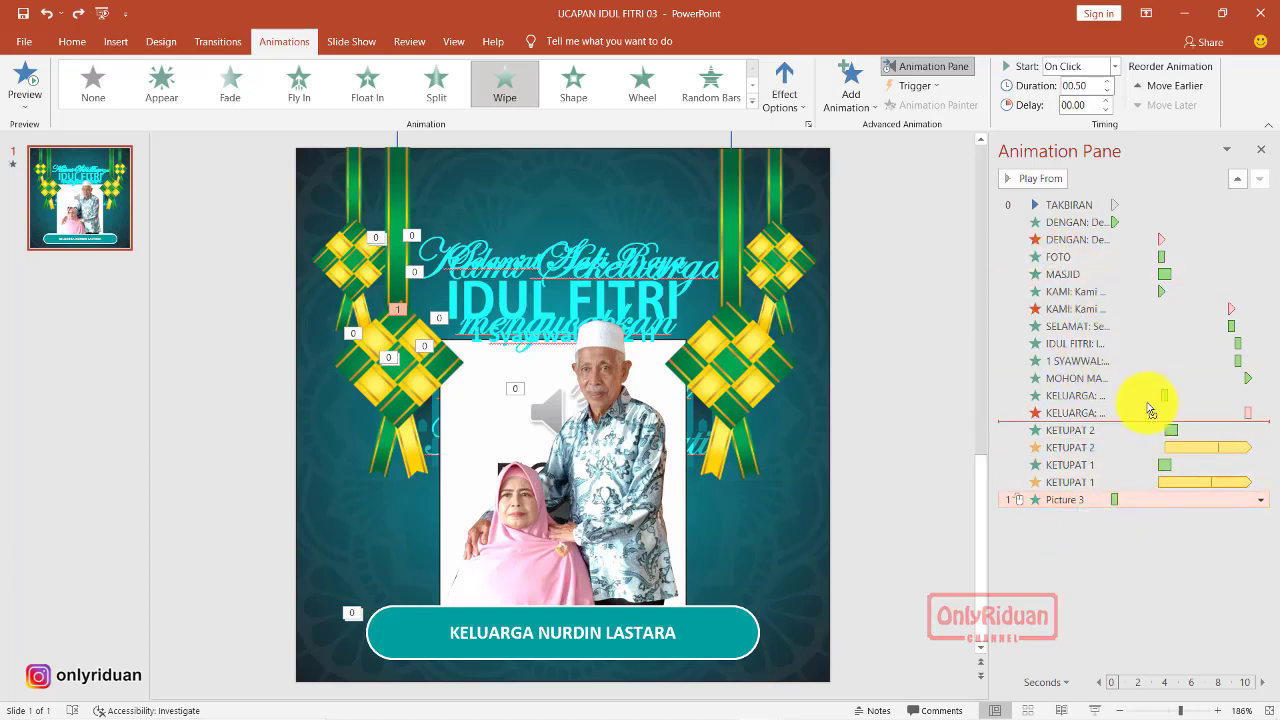
left_click_drag(1131, 272, 1131, 272)
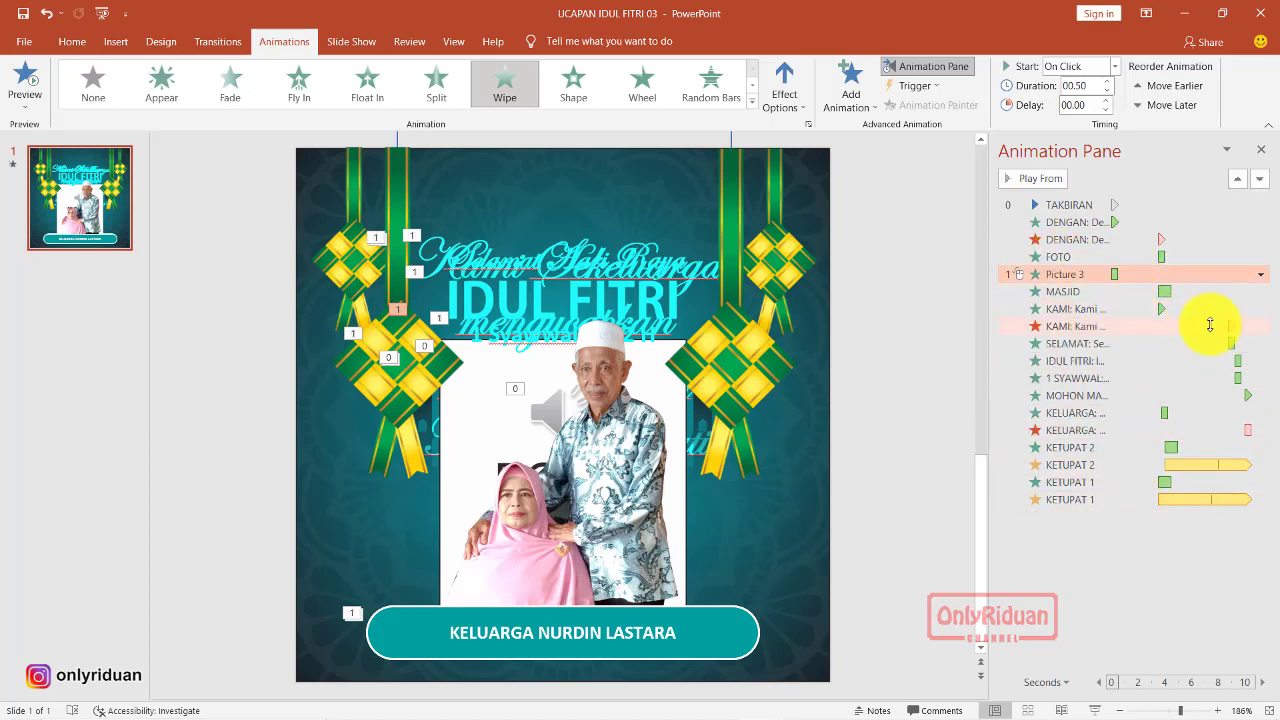
left_click(1261, 276)
left_click(1204, 316)
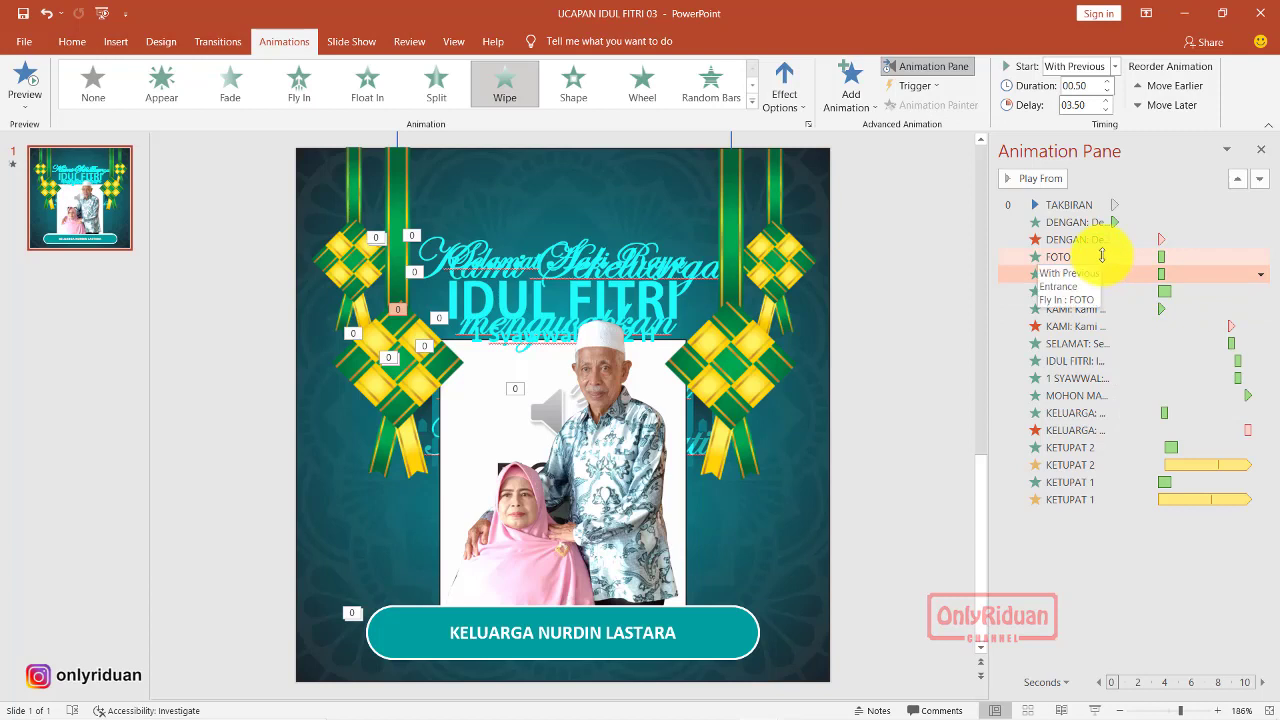
left_click(1118, 547)
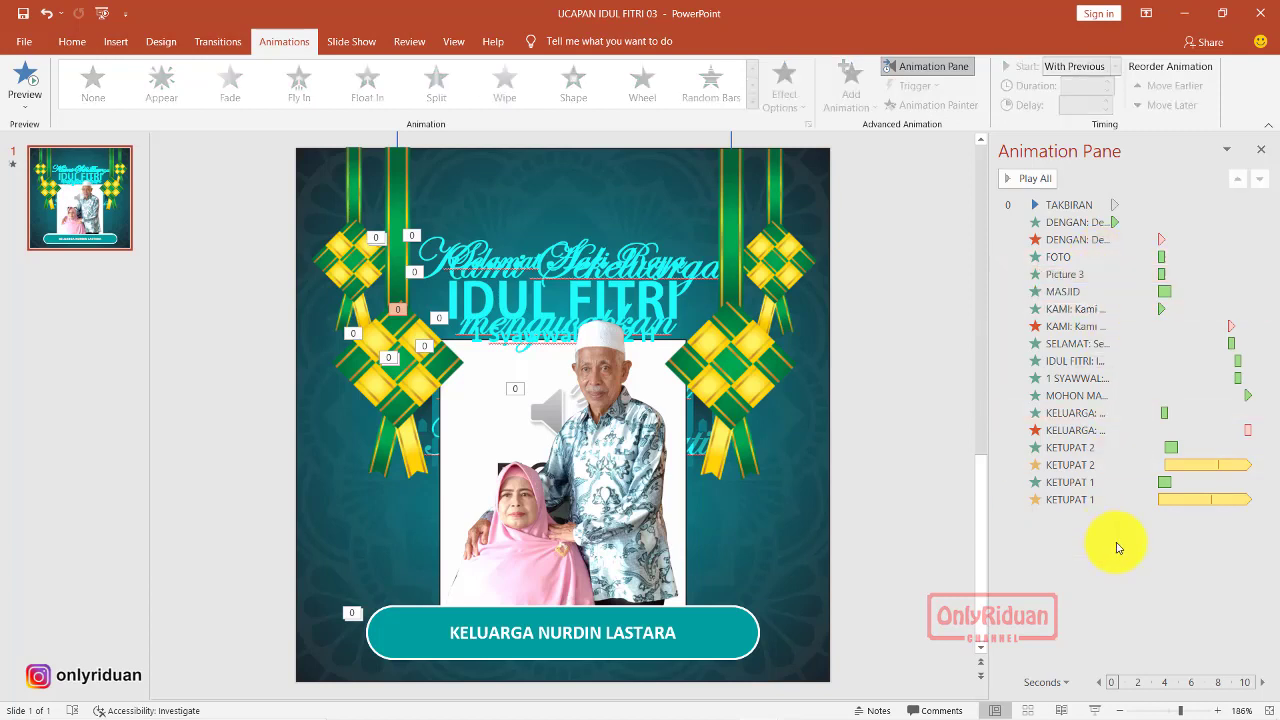
Step: Delete the old white FOTO placeholder picture from the 03 slide
left_click(684, 514)
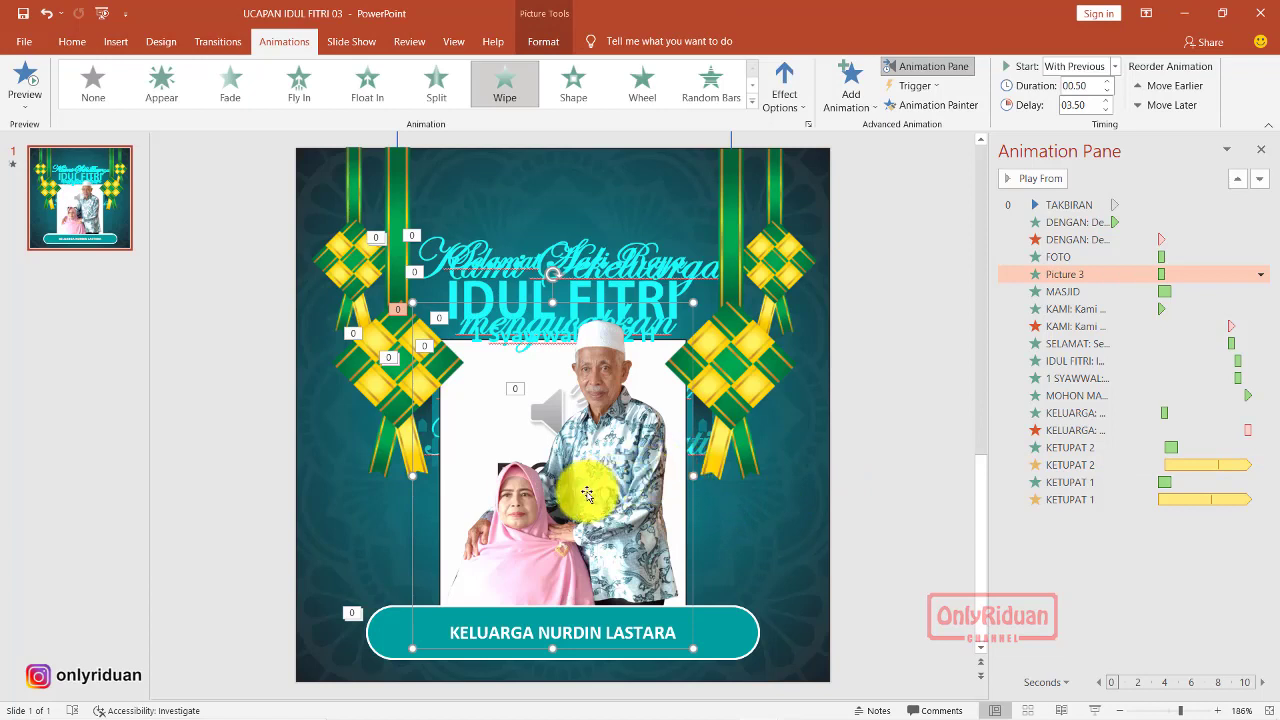
key("Tab")
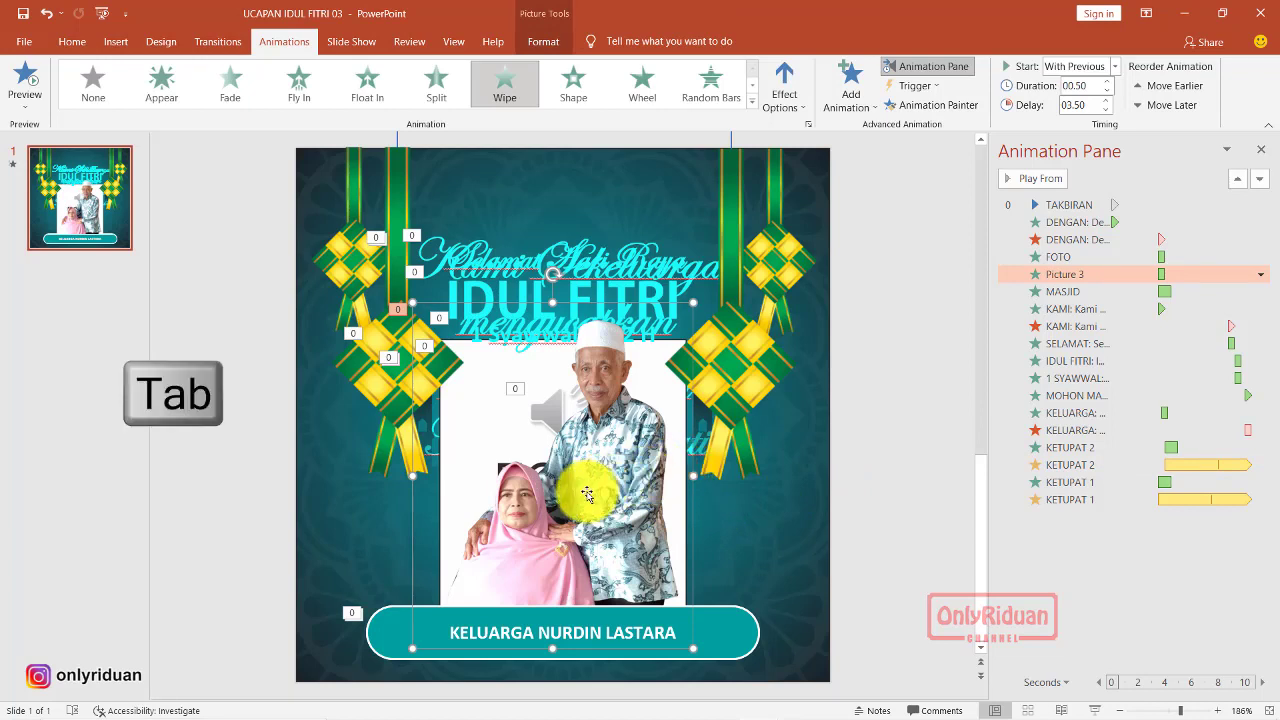
key("Tab")
key("Tab")
key("Tab")
key("Tab")
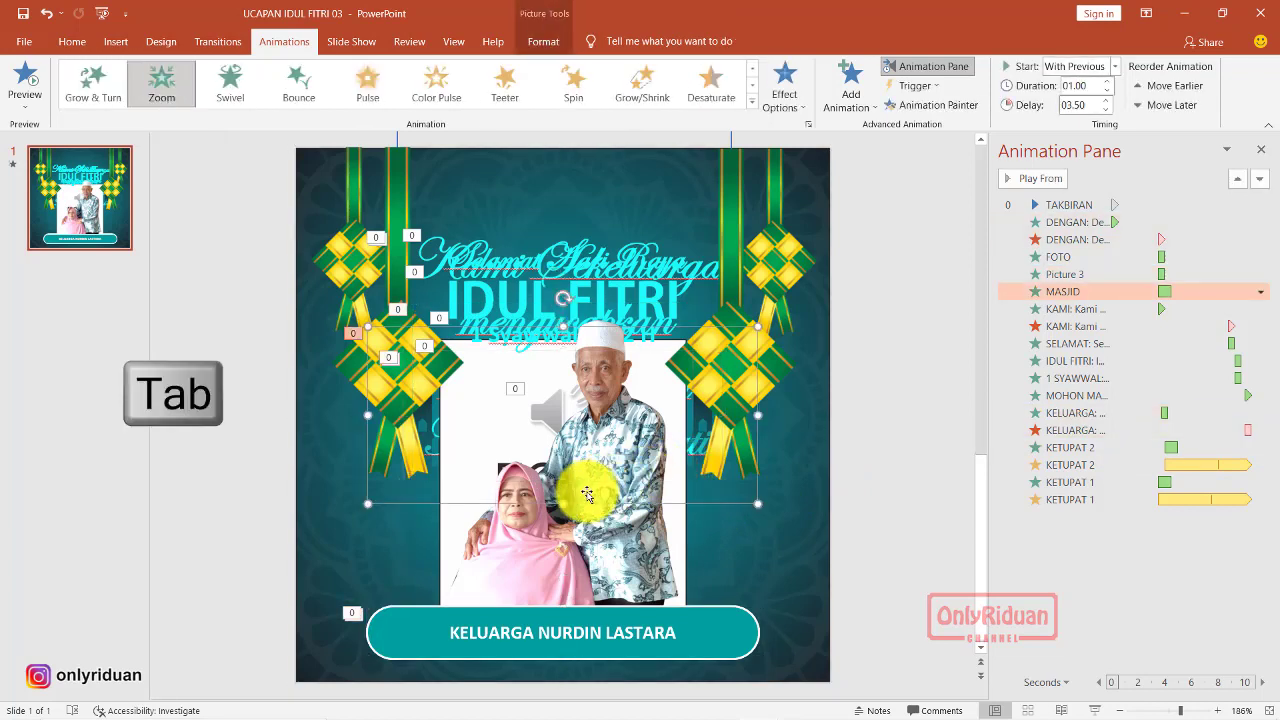
key("Tab")
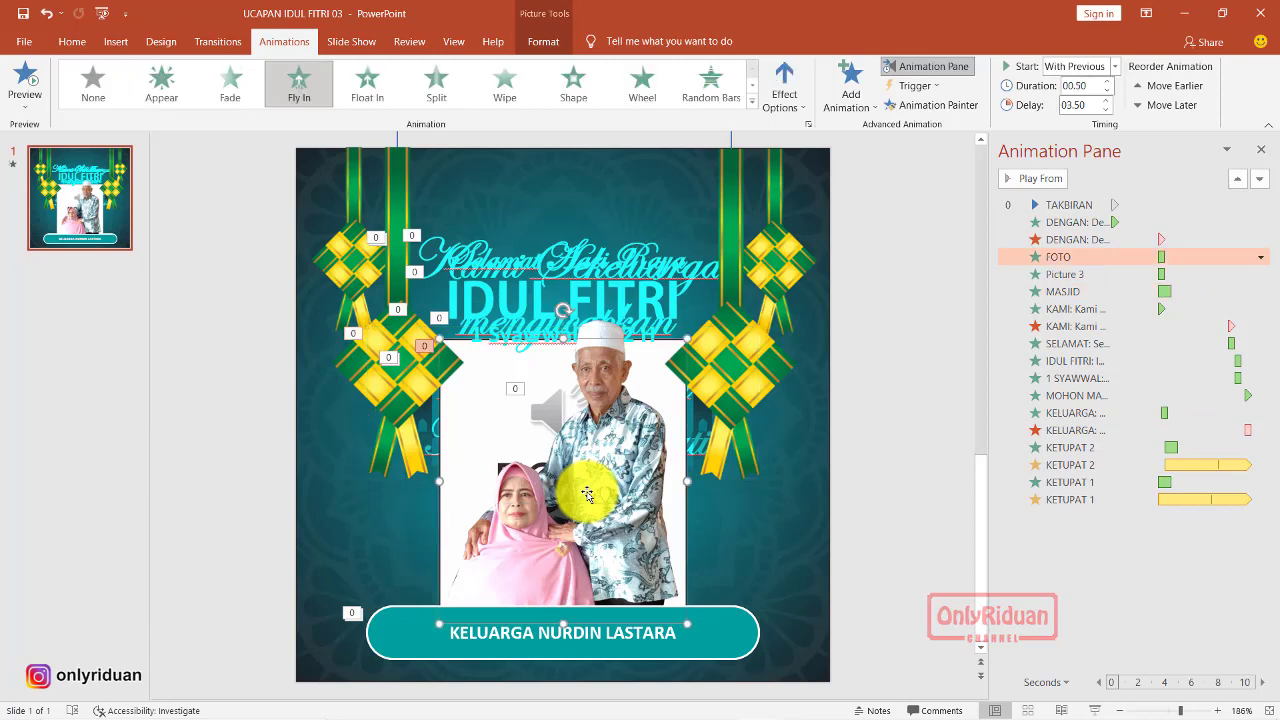
key("Delete")
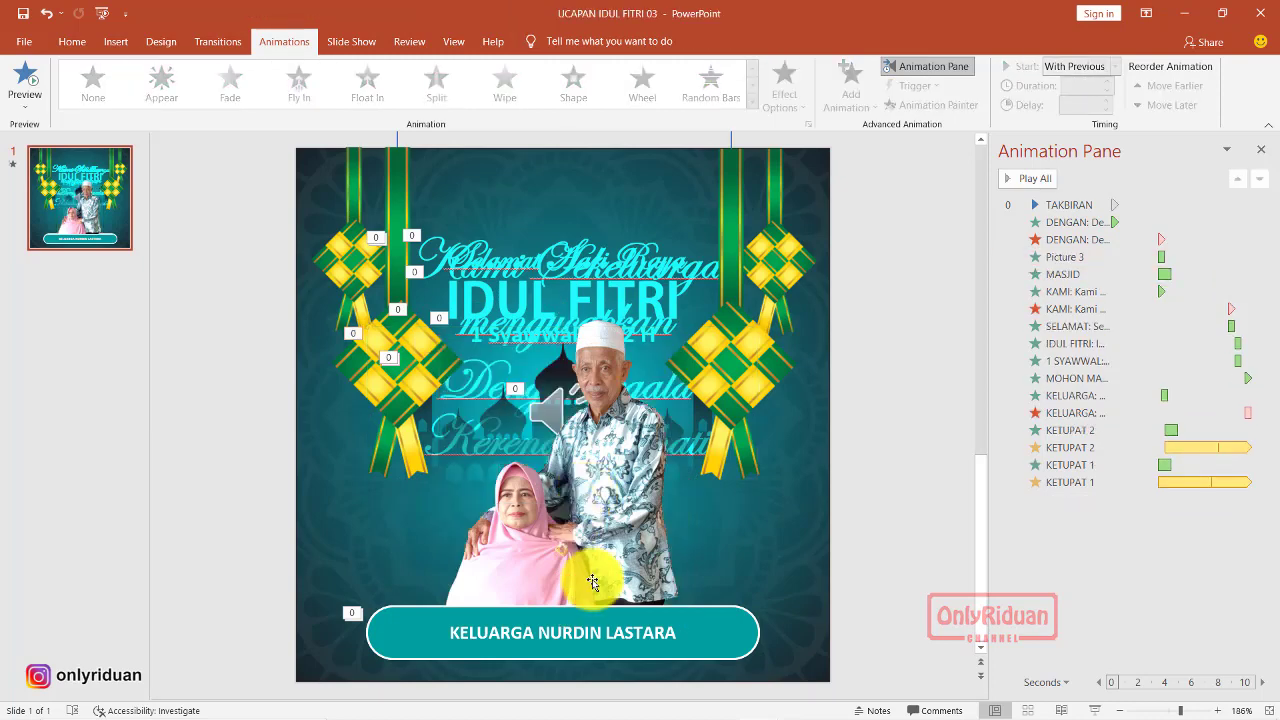
left_click(879, 503)
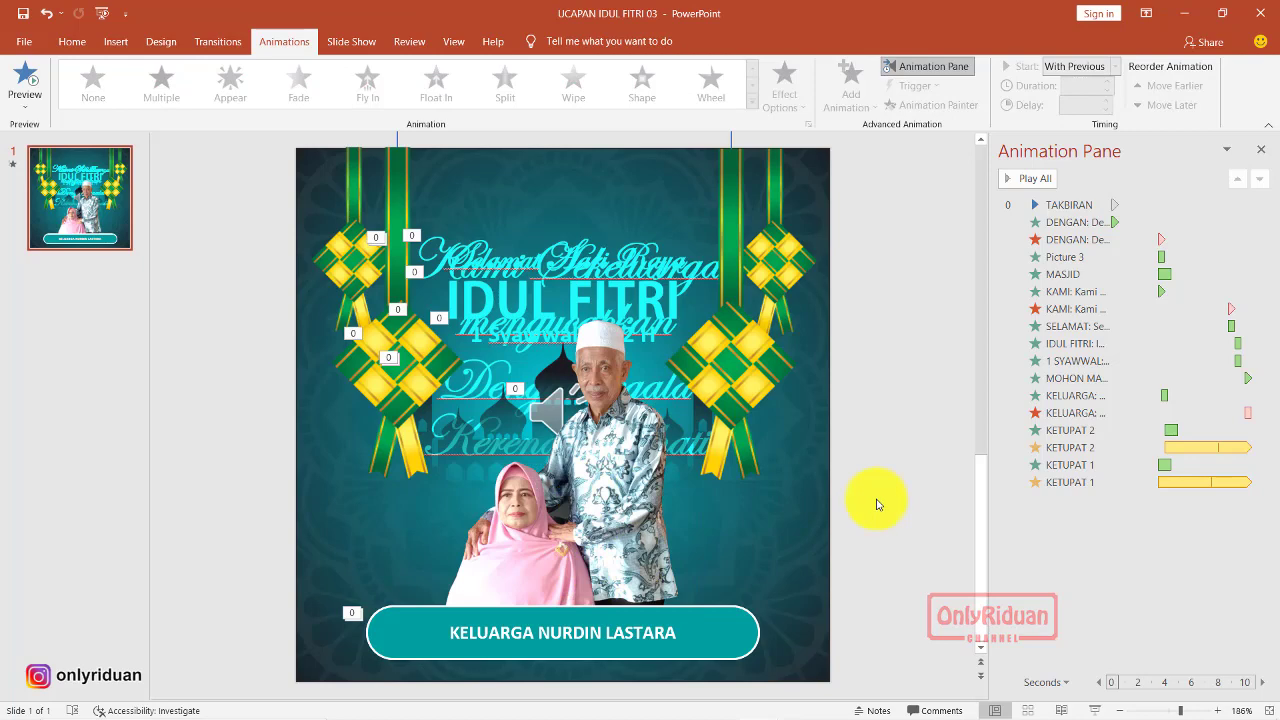
key("F5")
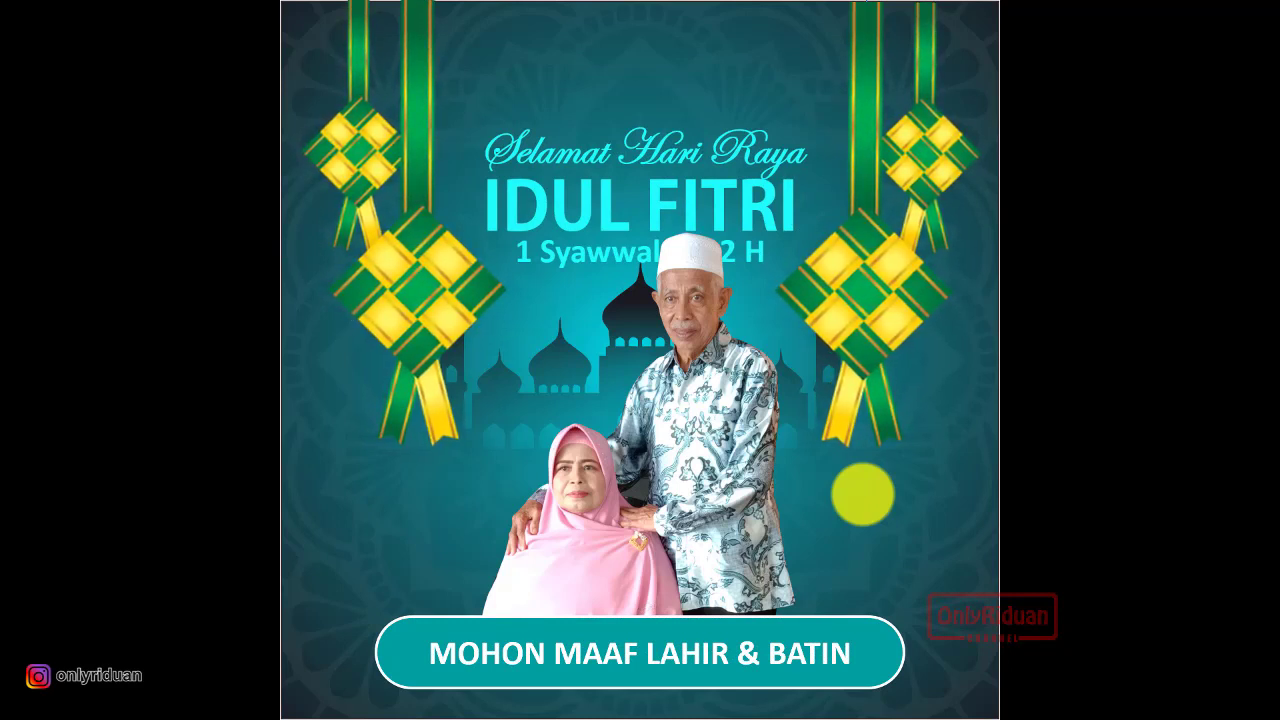
key("Escape")
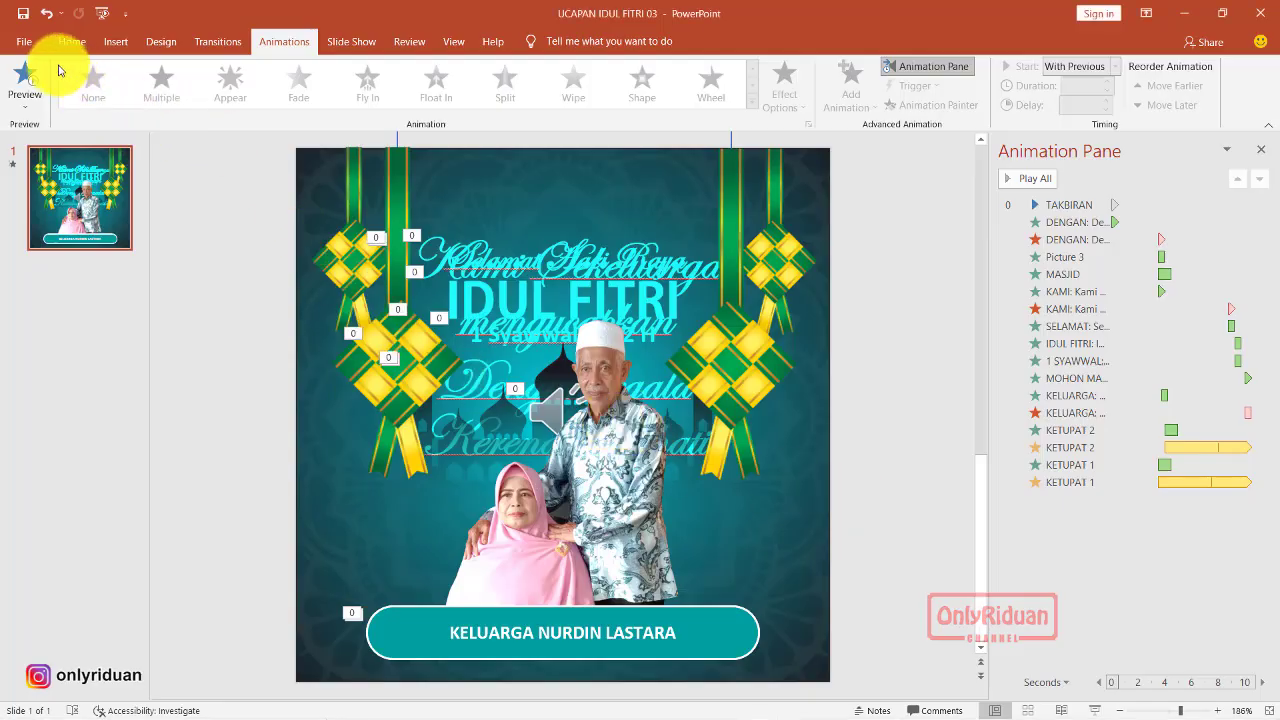
Step: Export the presentation as an HD (720p) video, UCAPAN IDUL FITRI 03.mp4, into the Video folder
left_click(27, 42)
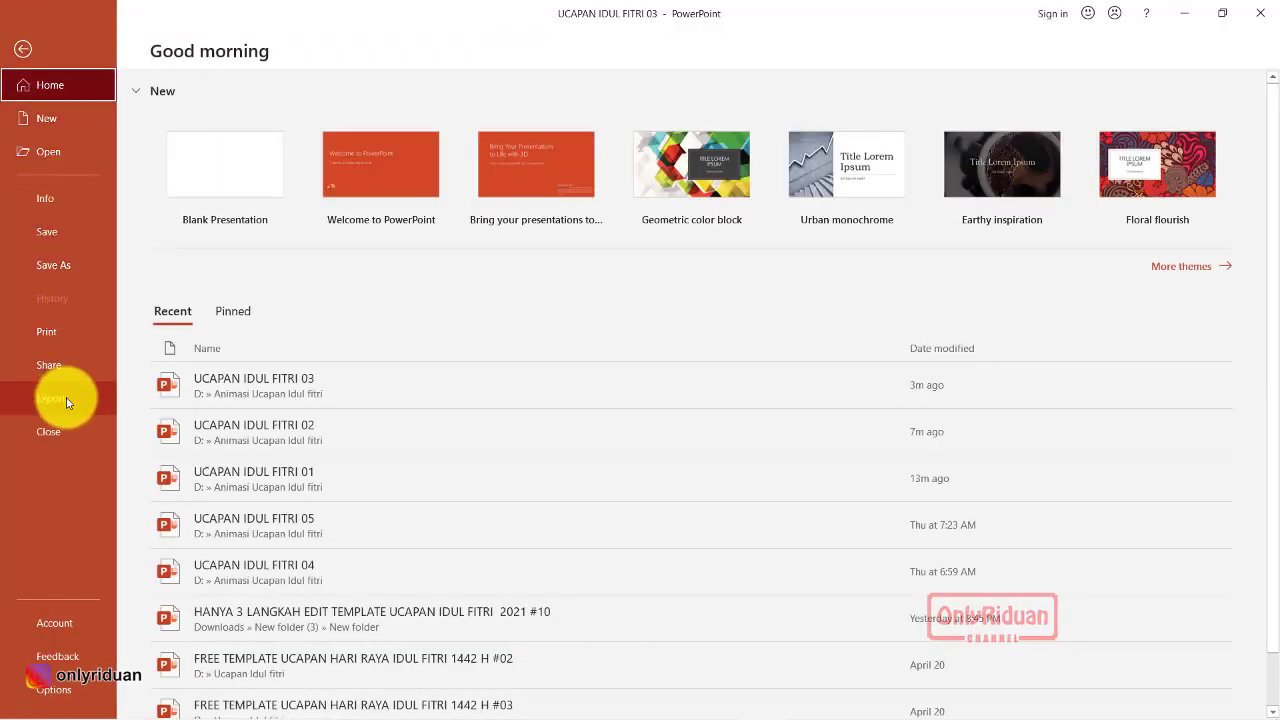
left_click(66, 397)
left_click(250, 166)
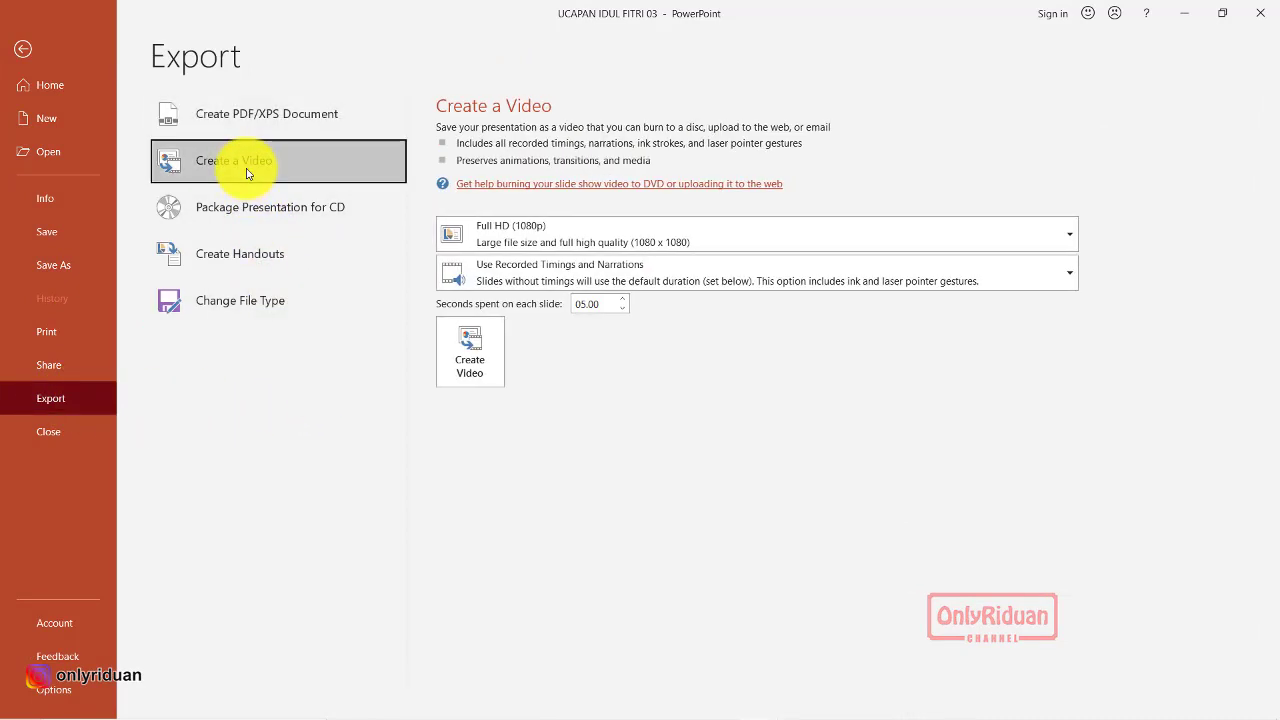
left_click(650, 240)
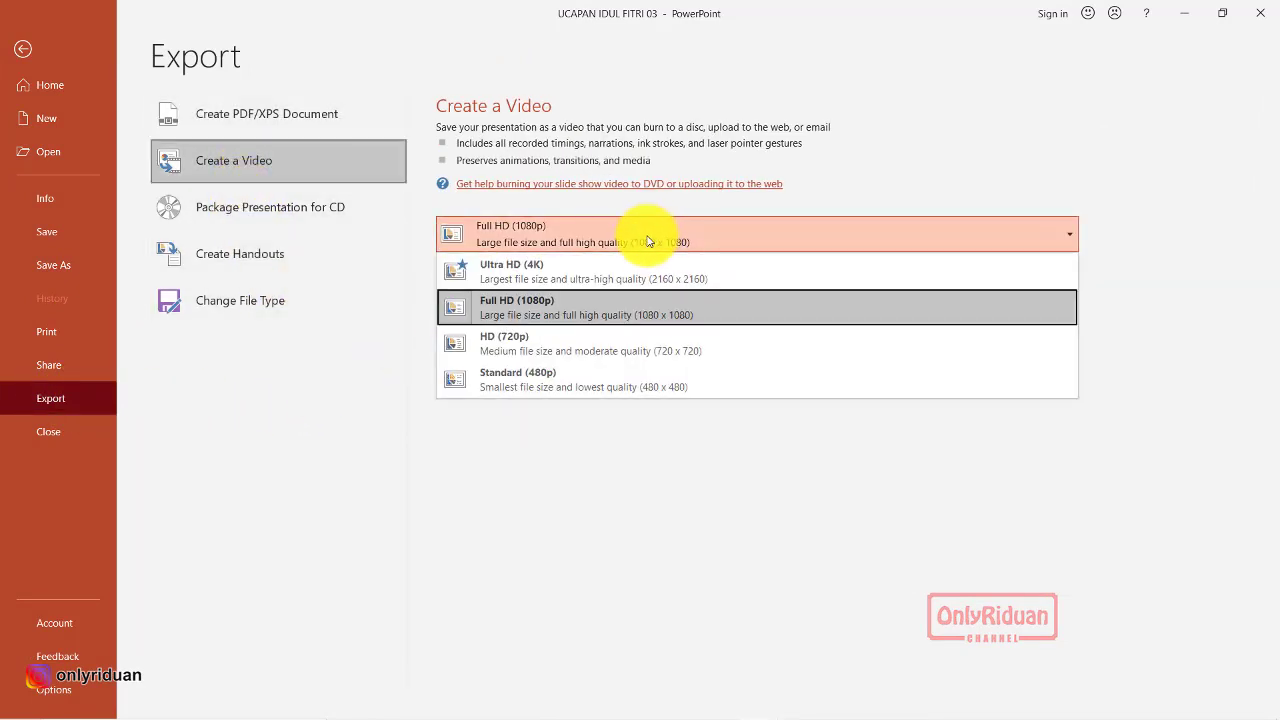
left_click(582, 342)
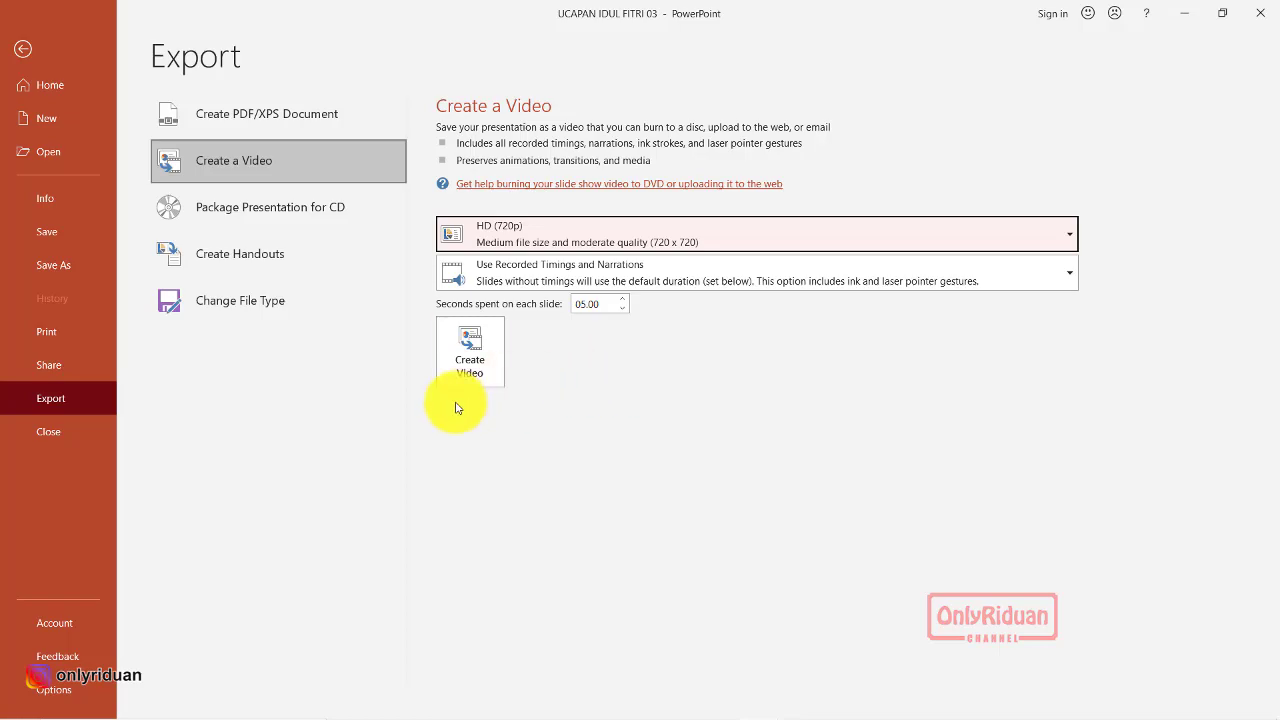
left_click(474, 352)
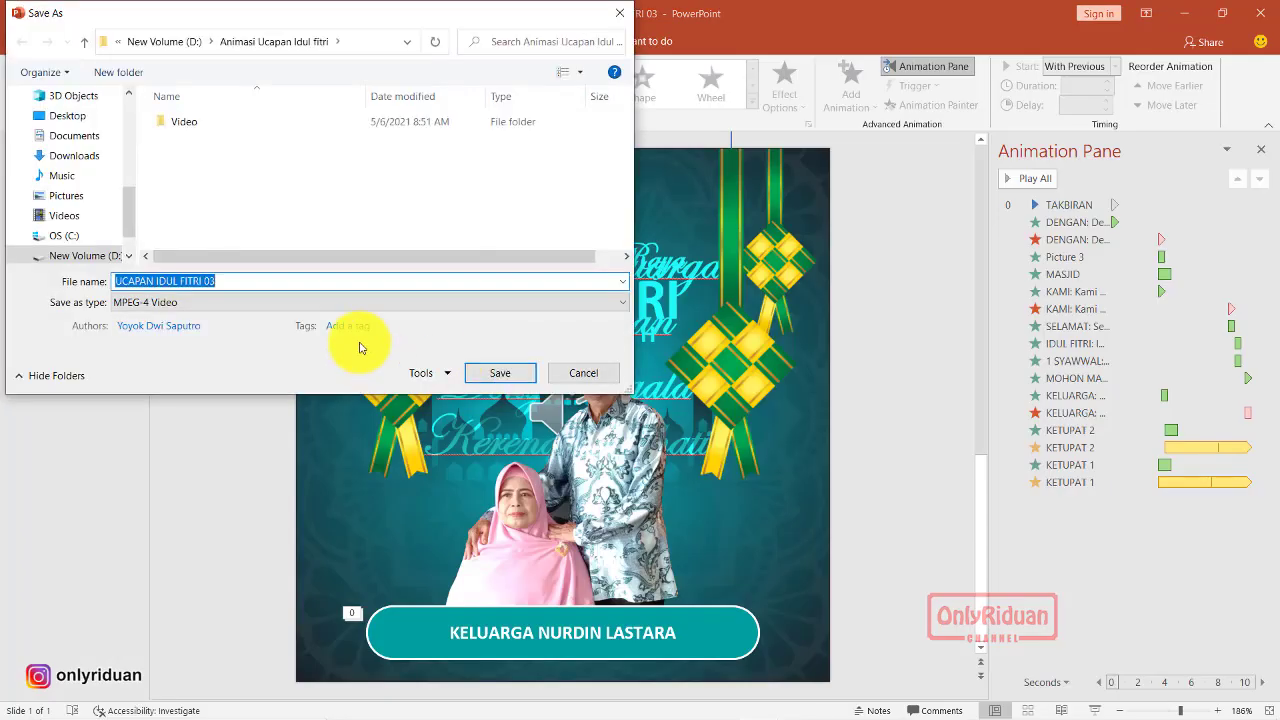
double_click(169, 118)
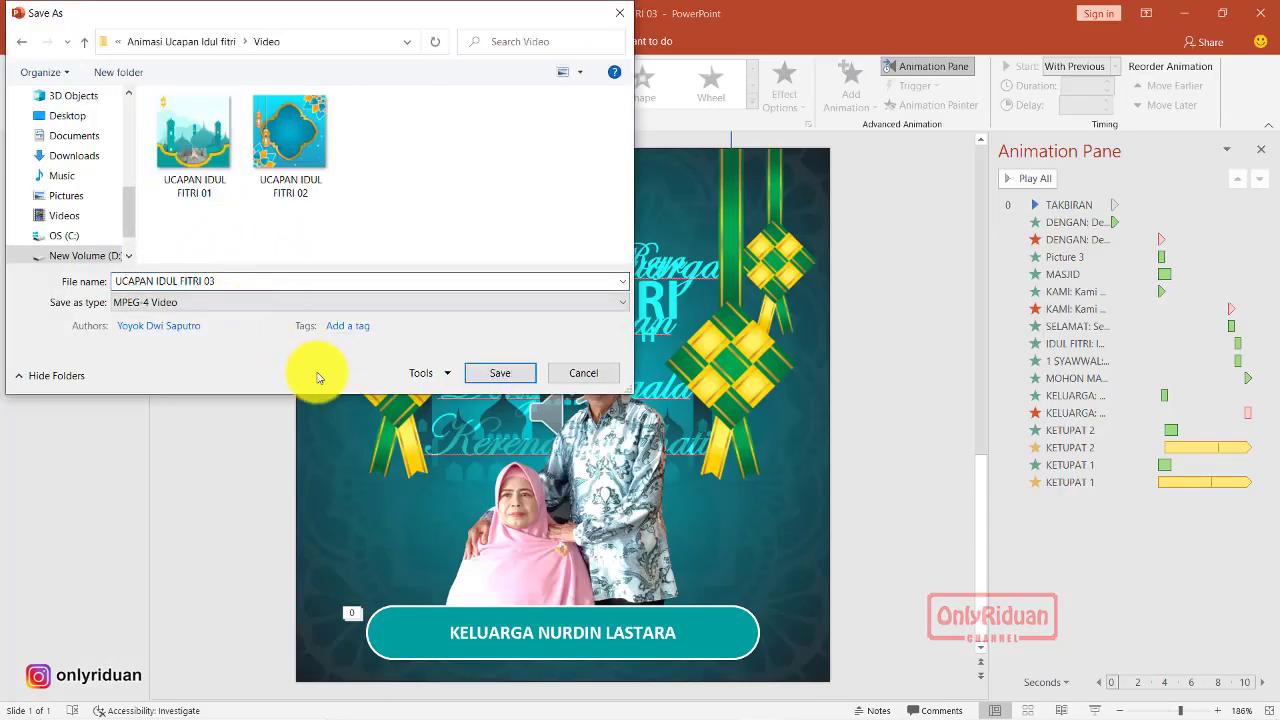
left_click(496, 375)
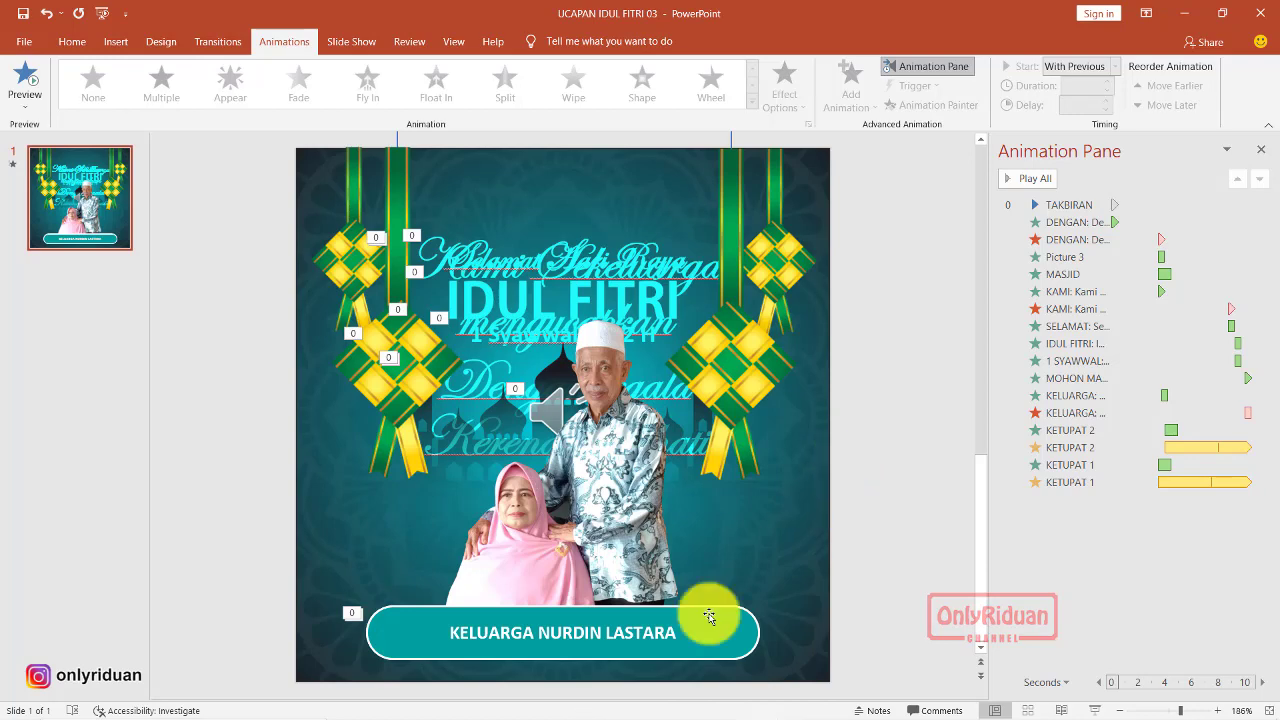
Step: Play UCAPAN IDUL FITRI 03 from the Video folder, then return to Animasi Ucapan Idul fitri
left_click(472, 705)
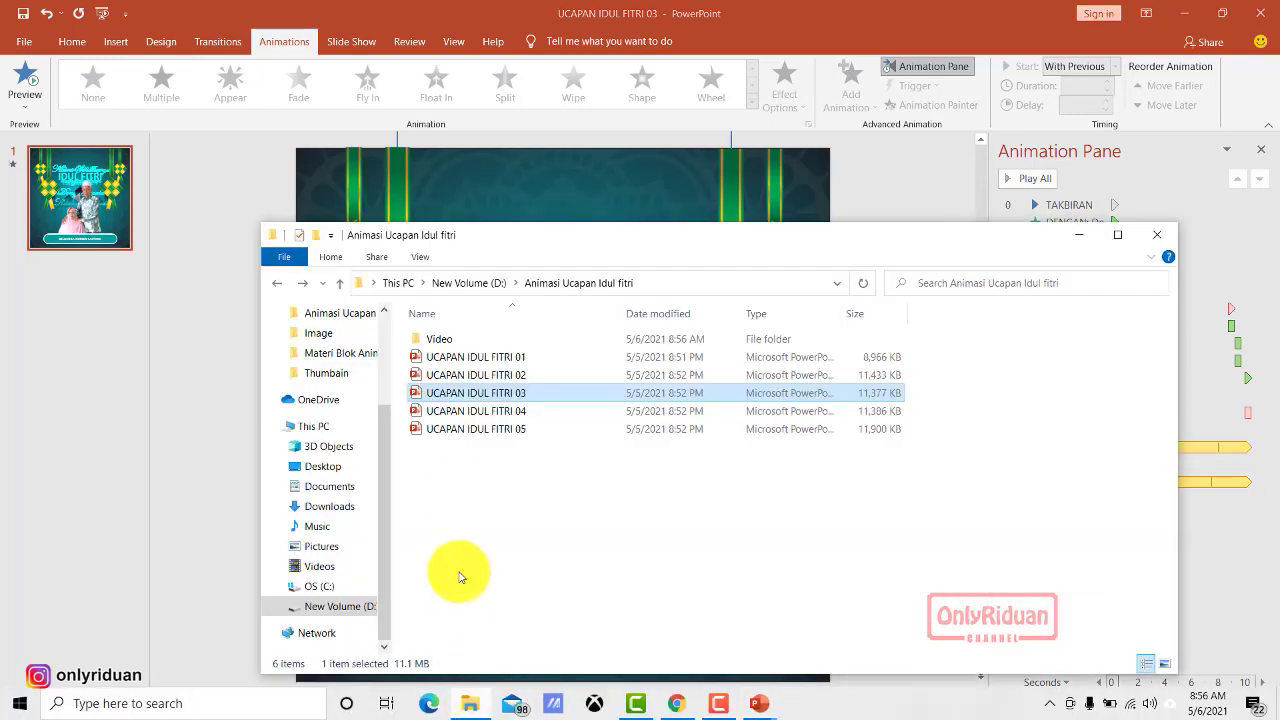
double_click(436, 341)
double_click(645, 352)
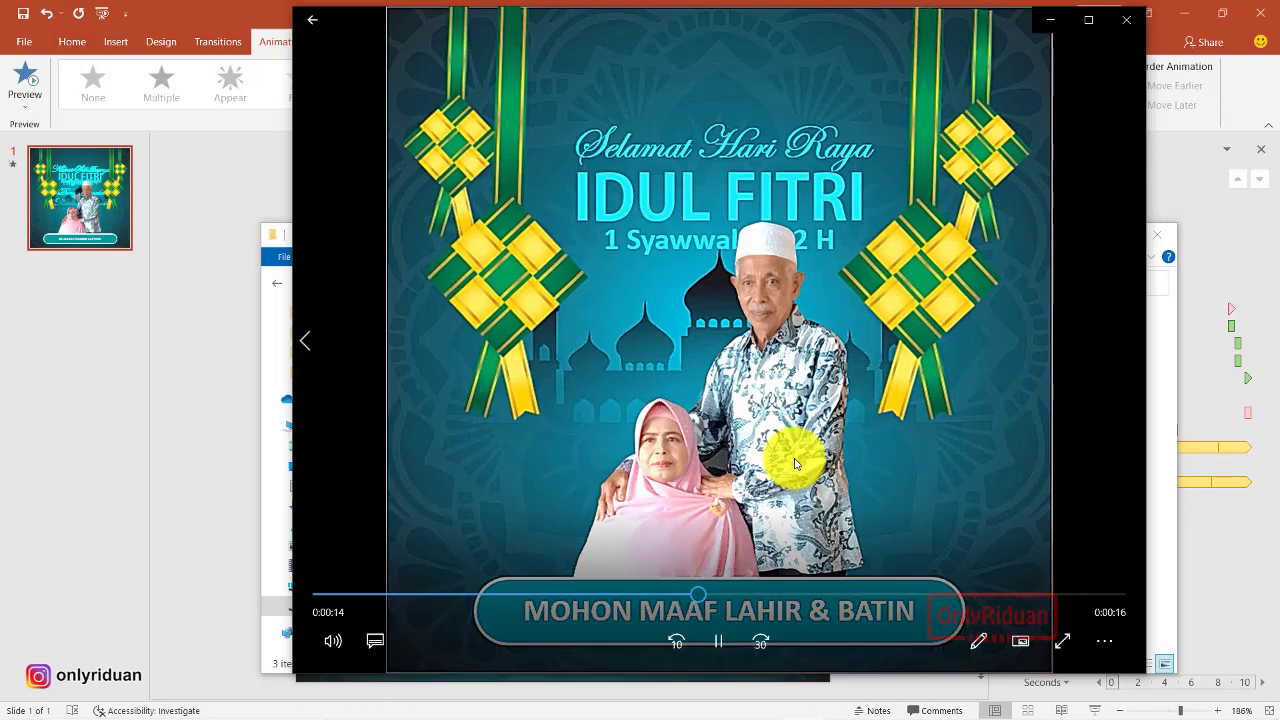
left_click(1120, 22)
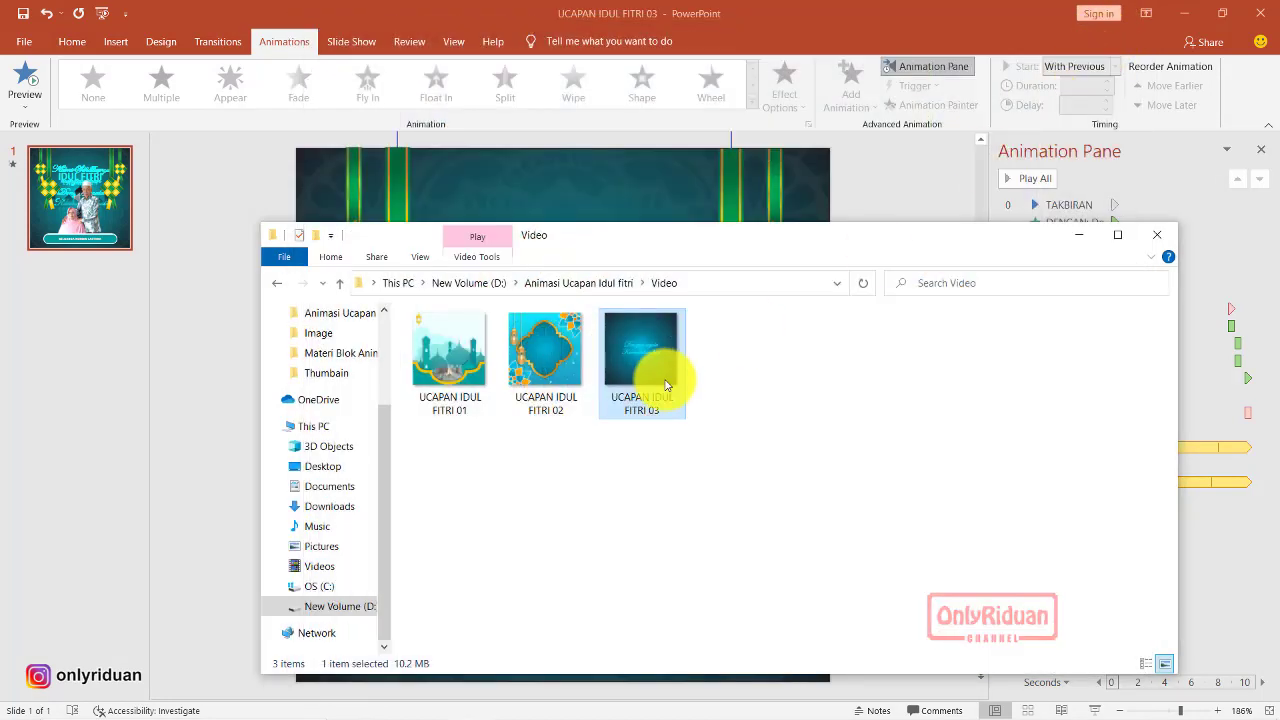
left_click(278, 283)
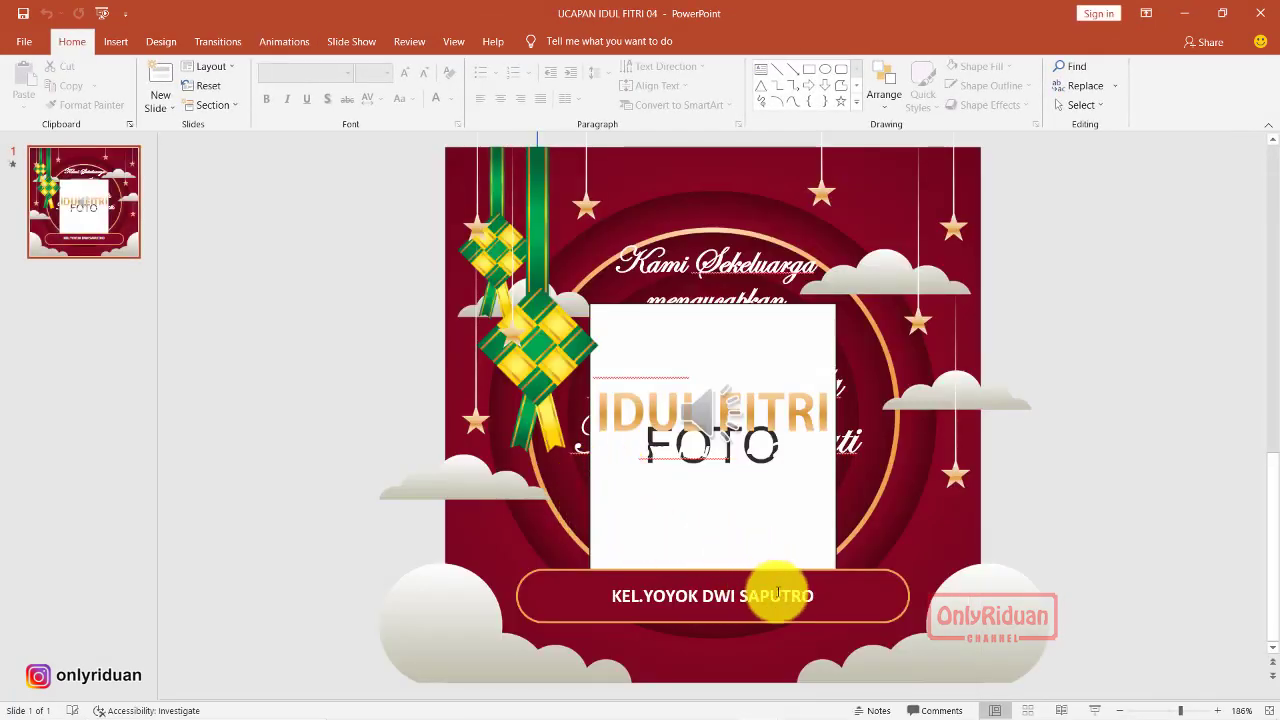
Step: Replace the old family name on the 04 slide's bottom banner with the new family's name
left_click_drag(776, 597, 801, 597)
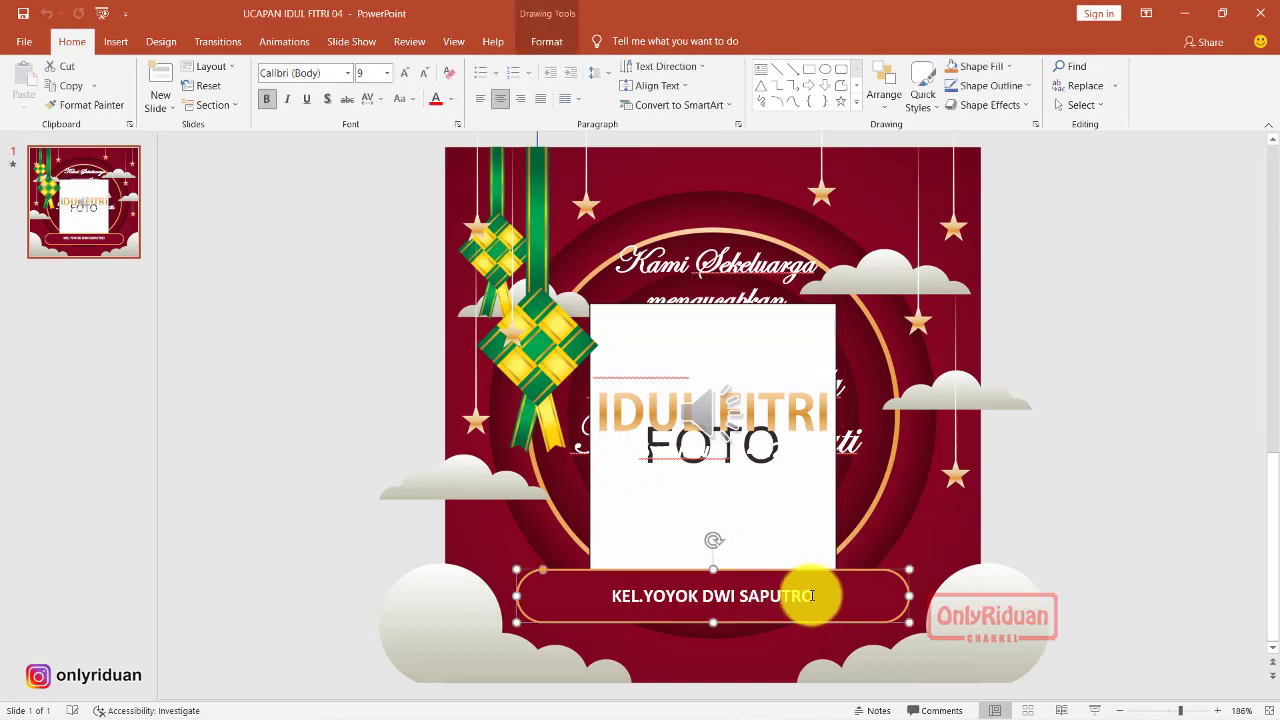
left_click(812, 596)
key("BackSpace")
key("BackSpace")
key("BackSpace")
key("BackSpace")
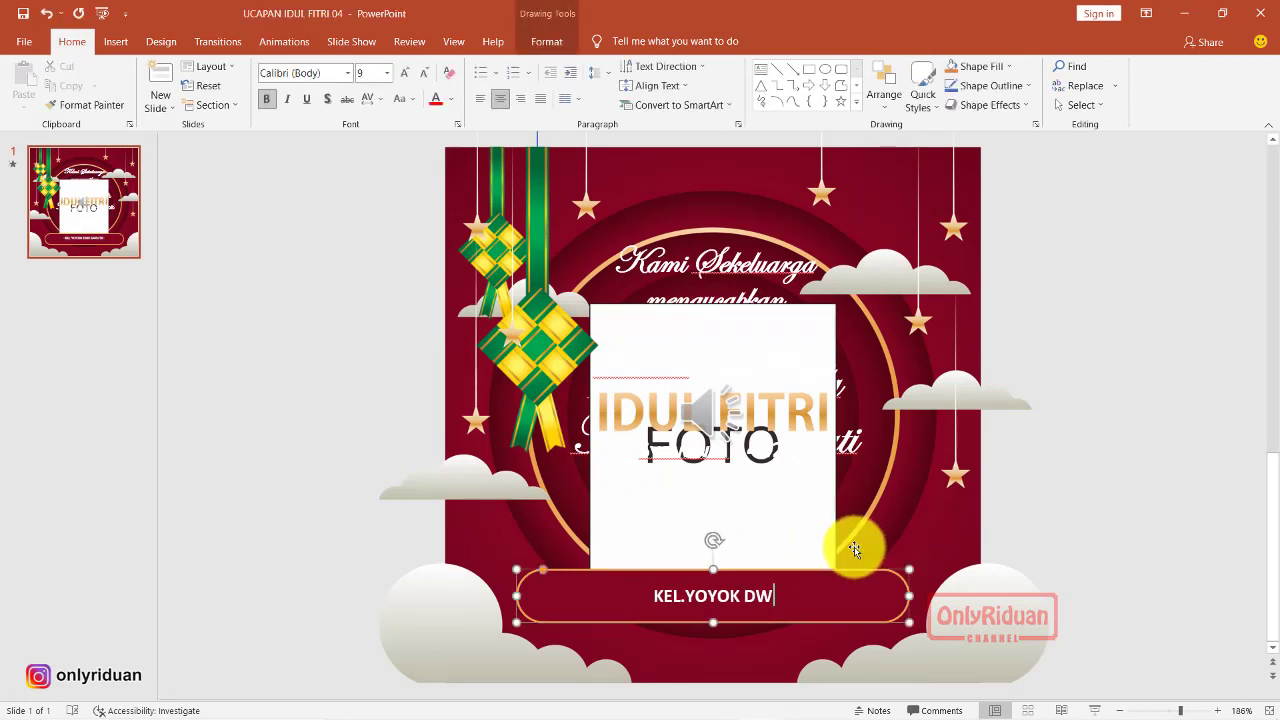
key("BackSpace")
key("BackSpace")
key("BackSpace")
key("BackSpace")
key("BackSpace")
key("BackSpace")
key("BackSpace")
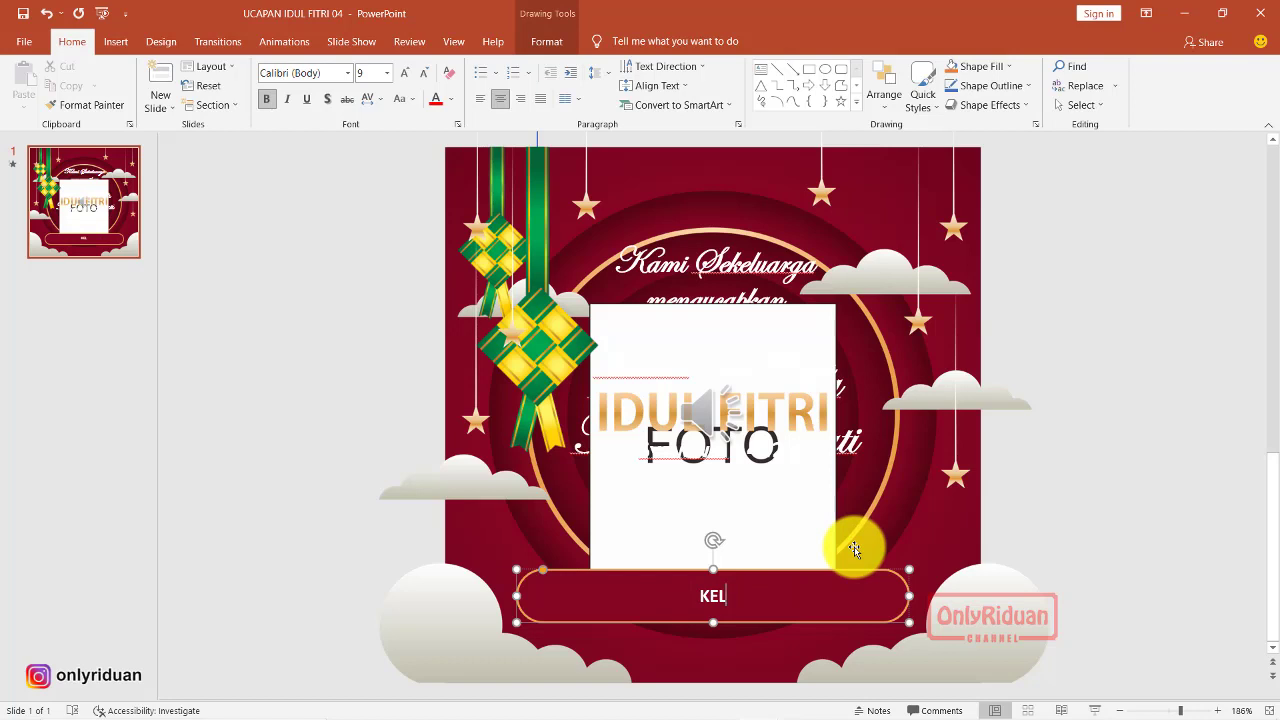
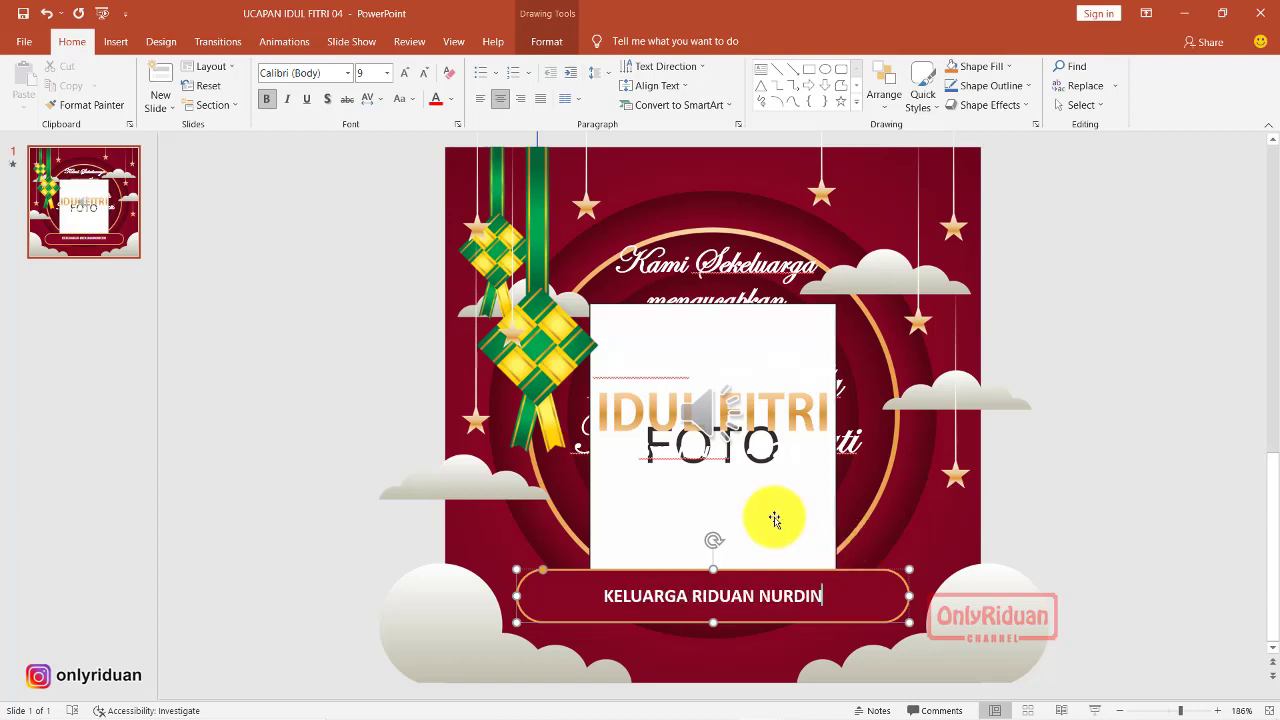
Step: Show the 04 slide's animation list in the Animation Pane
left_click(284, 41)
left_click(928, 66)
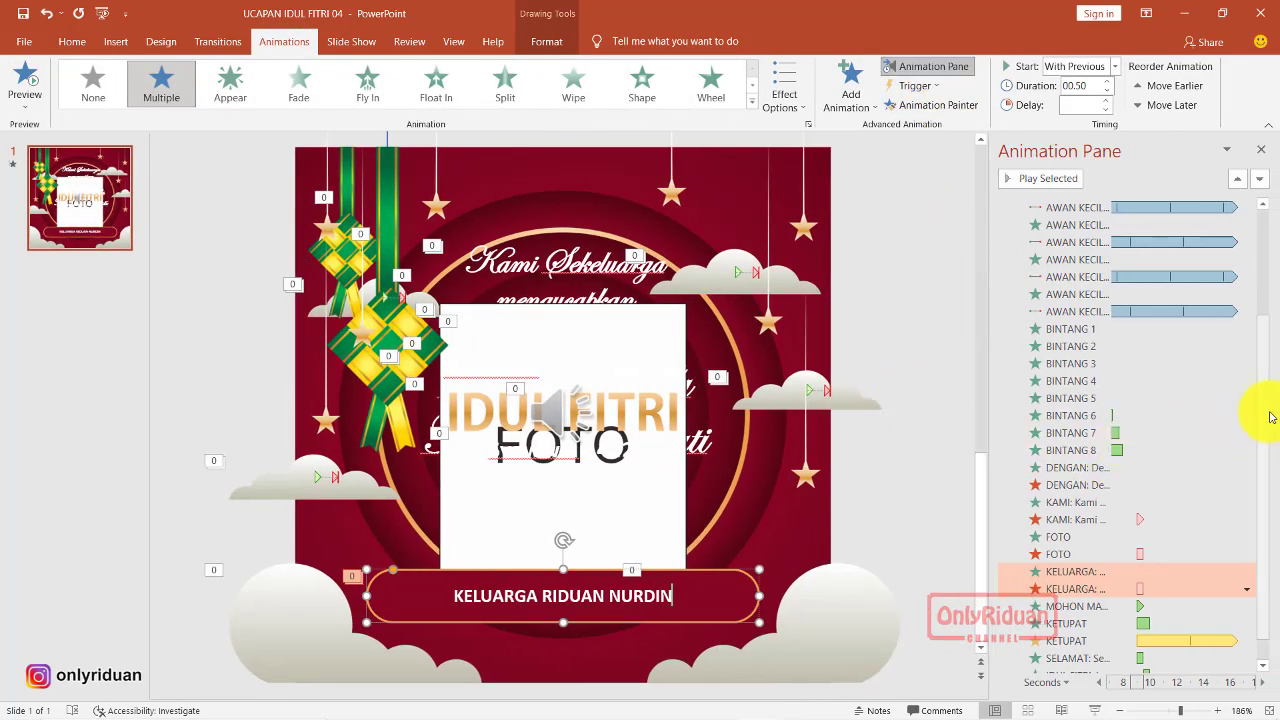
scroll(1265, 420, "down", 1)
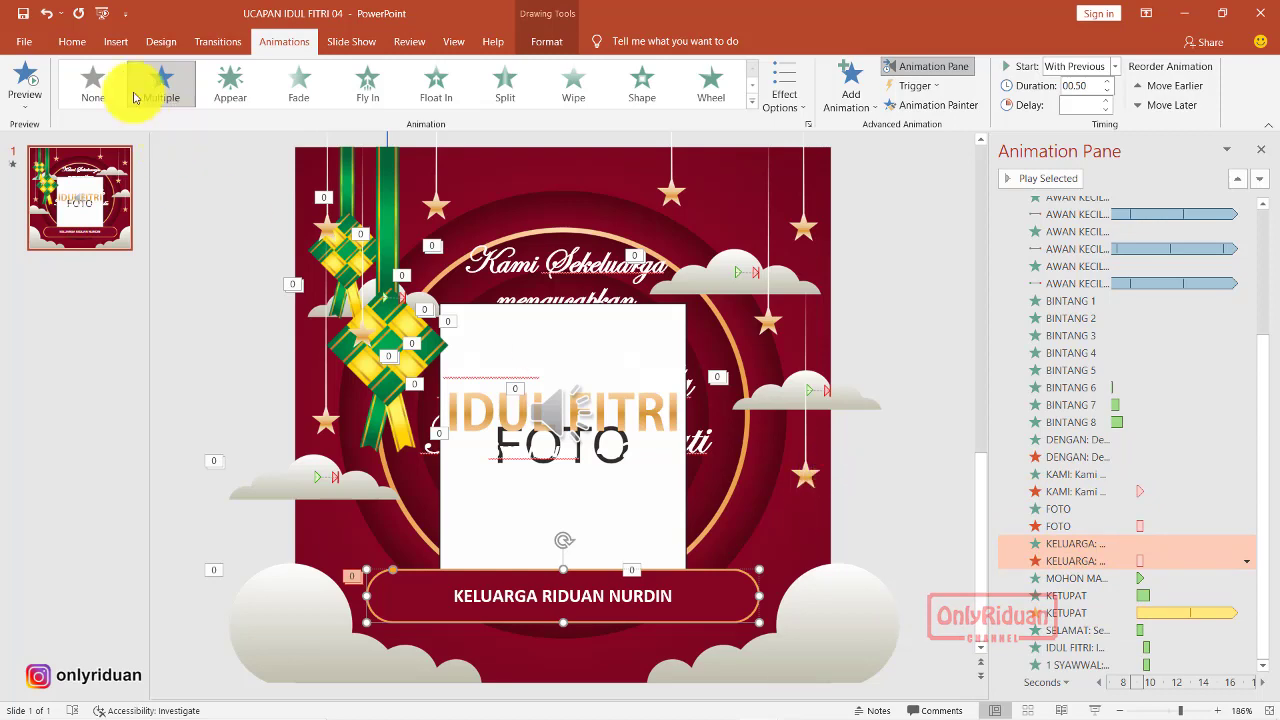
Step: Insert the Foto 6 family photo from this computer onto the 04 slide
left_click(112, 41)
left_click(120, 82)
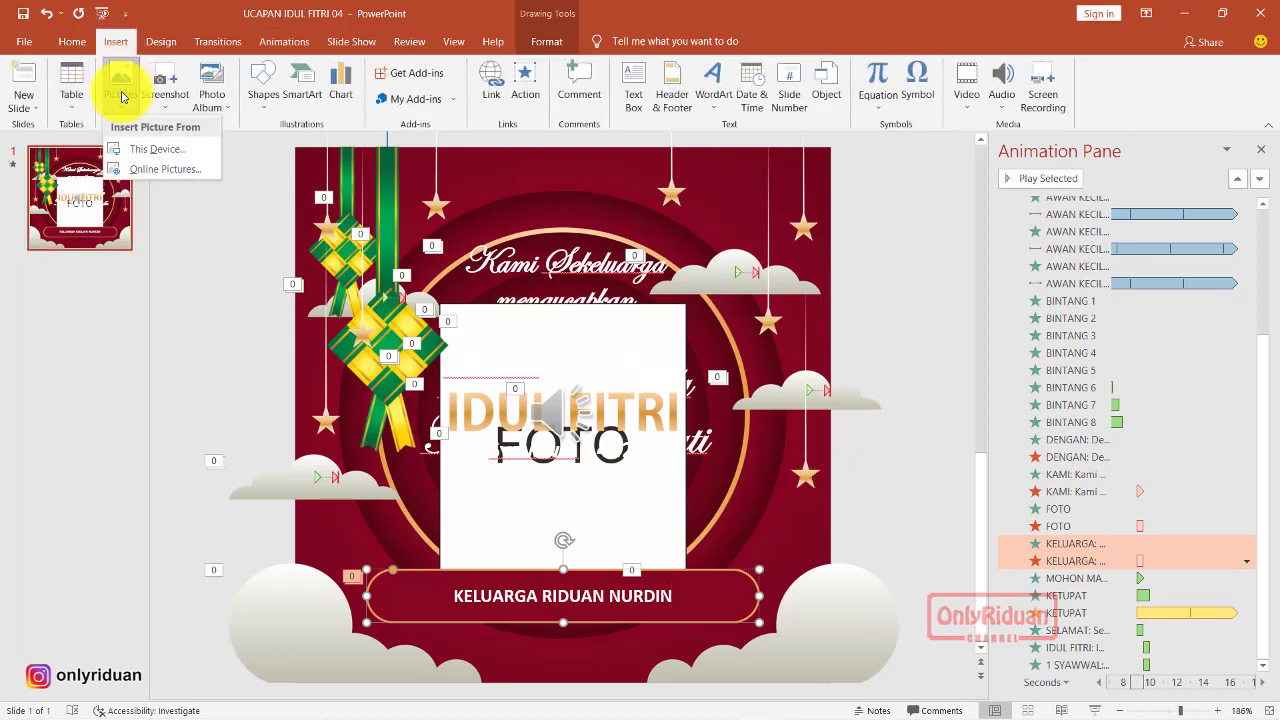
left_click(157, 155)
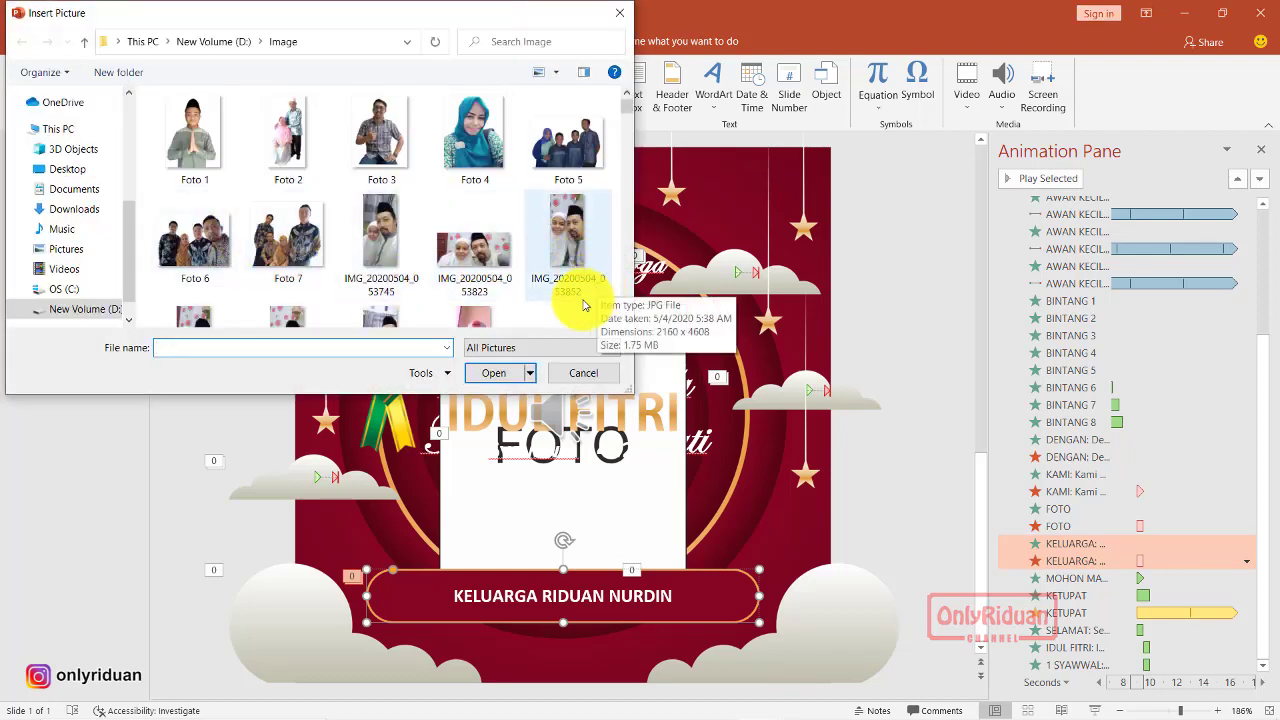
left_click(195, 240)
left_click(497, 374)
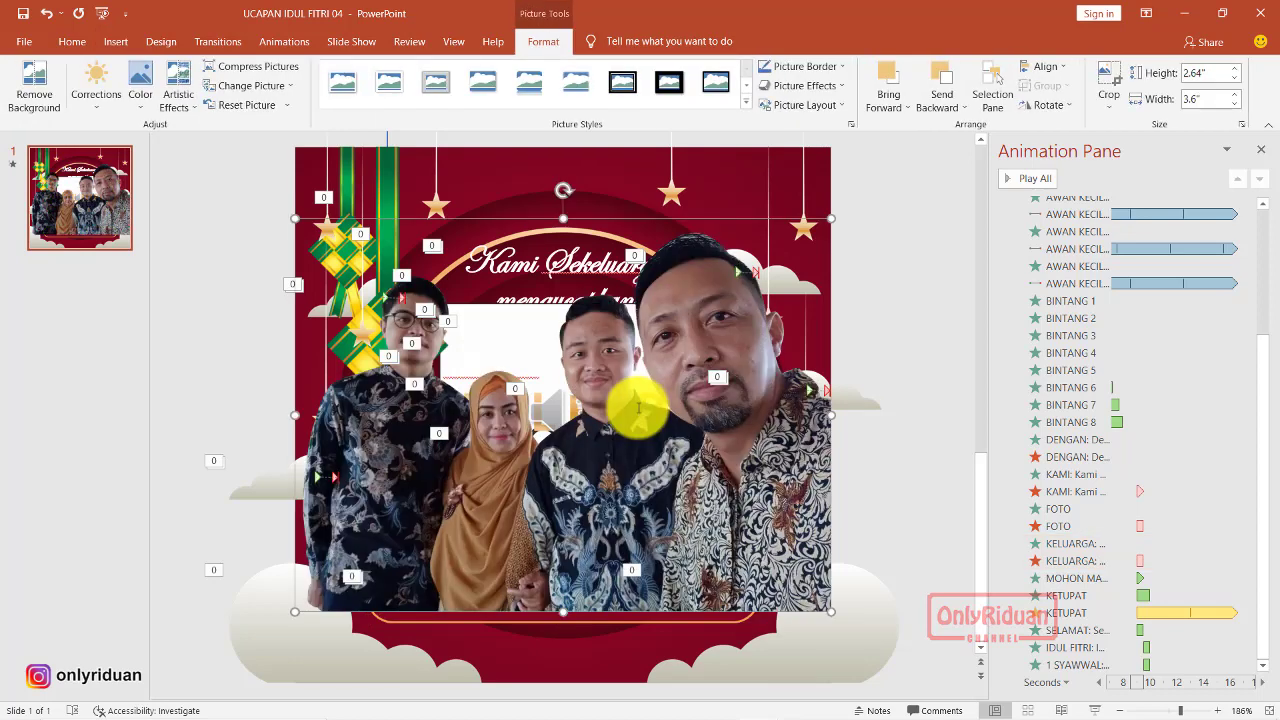
Step: Shrink the photo proportionally to about 1.94" by 2.64" and nudge it down into the frame
key("ctrl+alt")
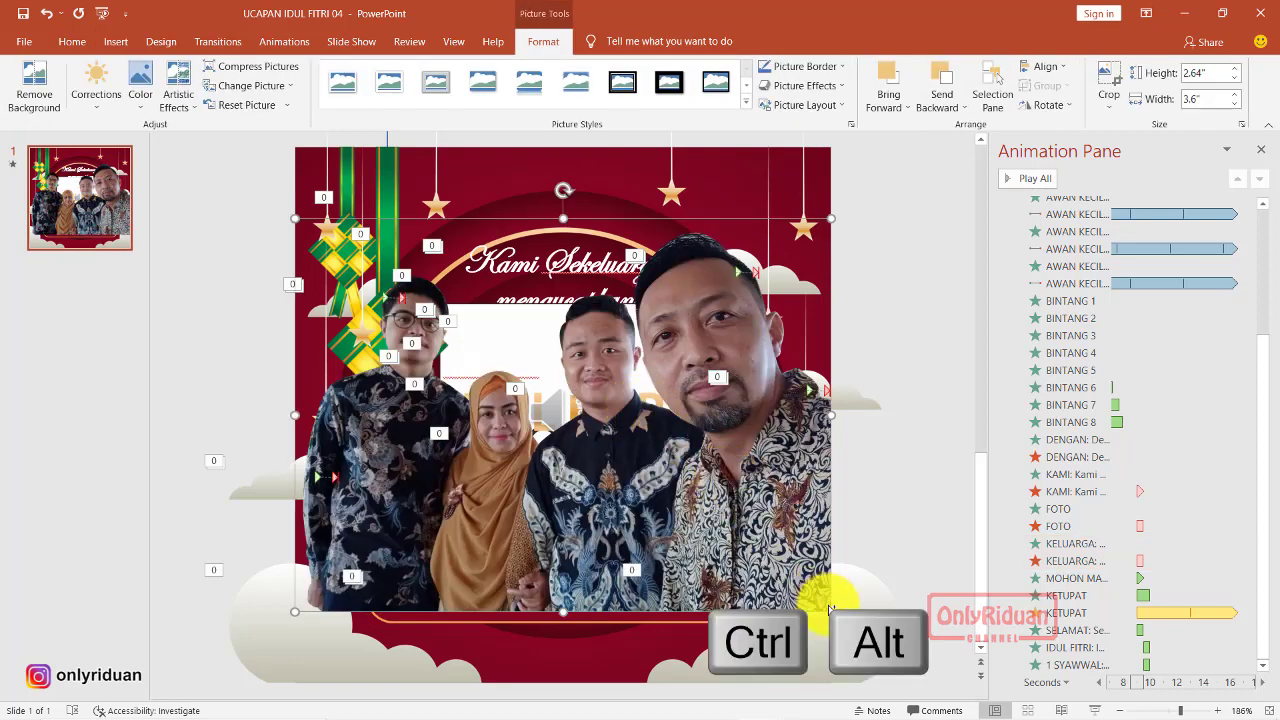
left_click_drag(828, 604, 766, 563)
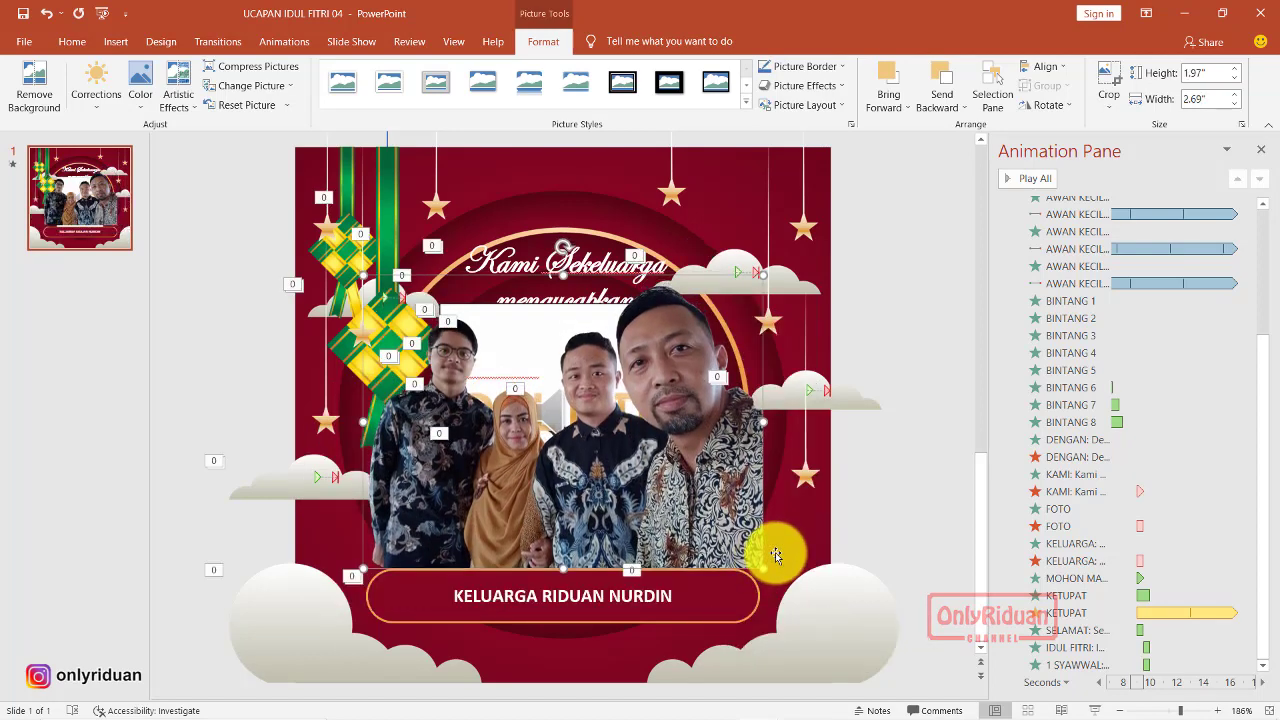
key("Down")
key("Down")
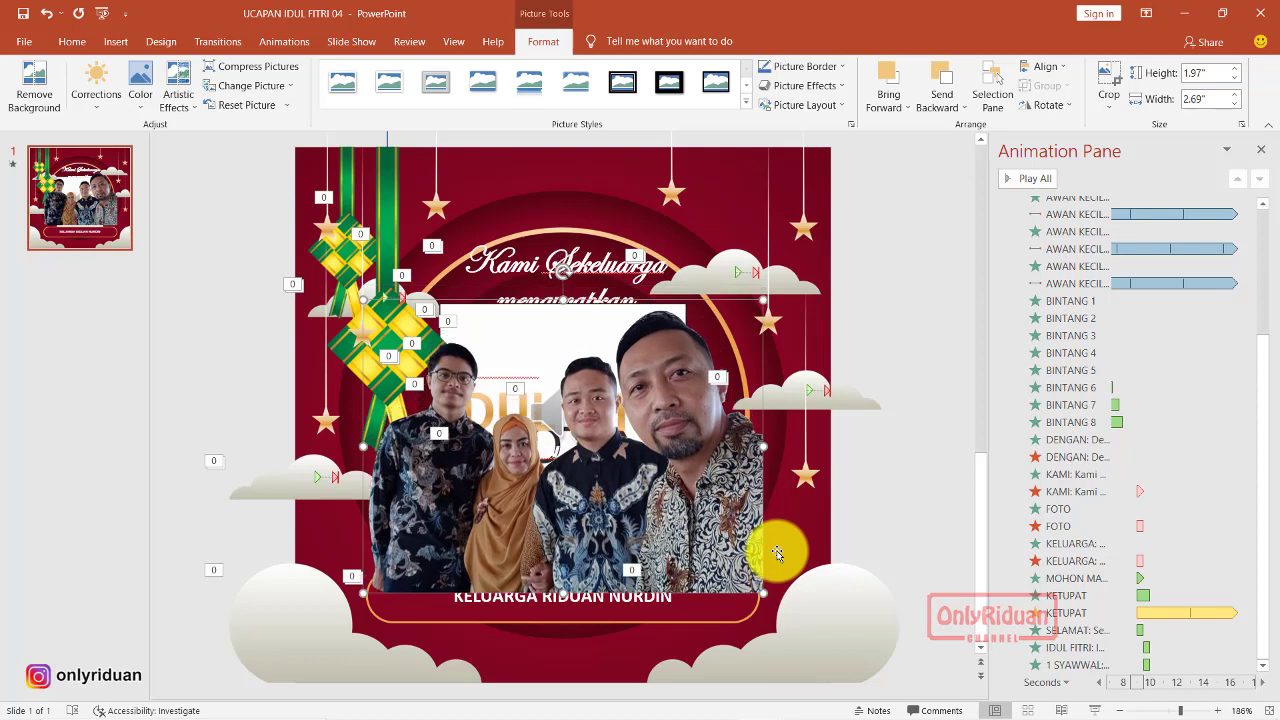
key("Down")
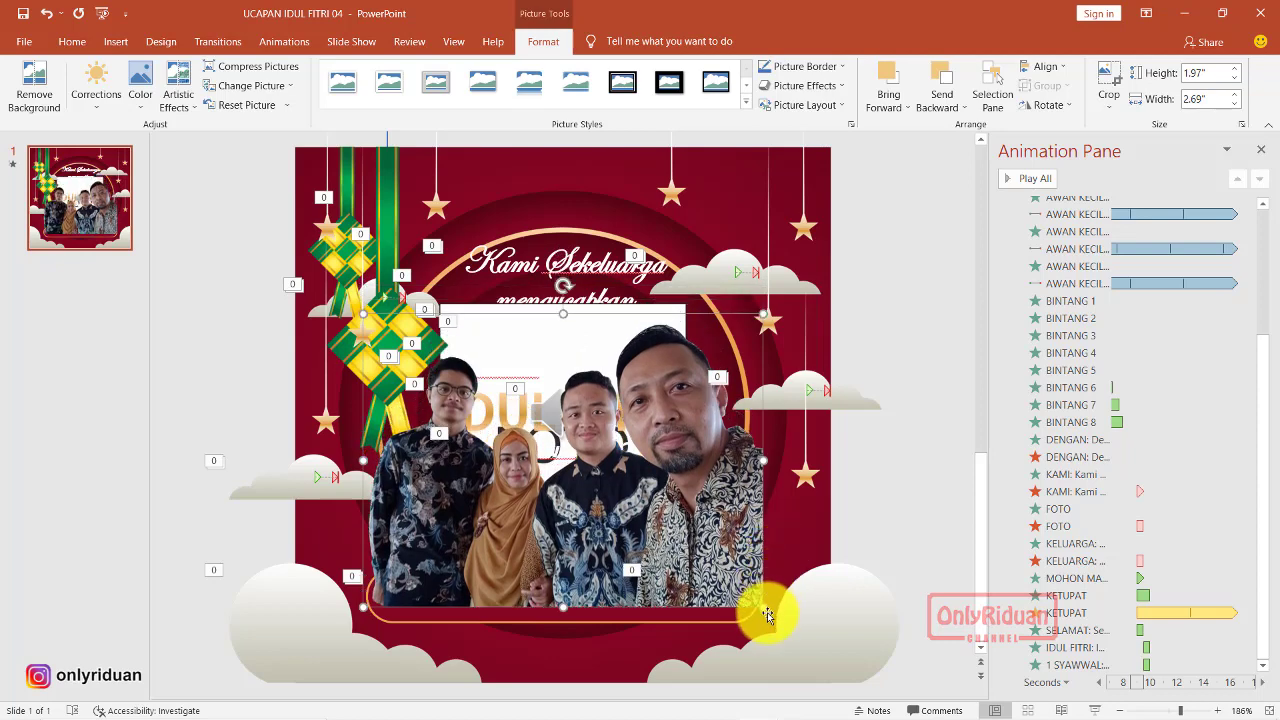
left_click_drag(762, 607, 757, 603)
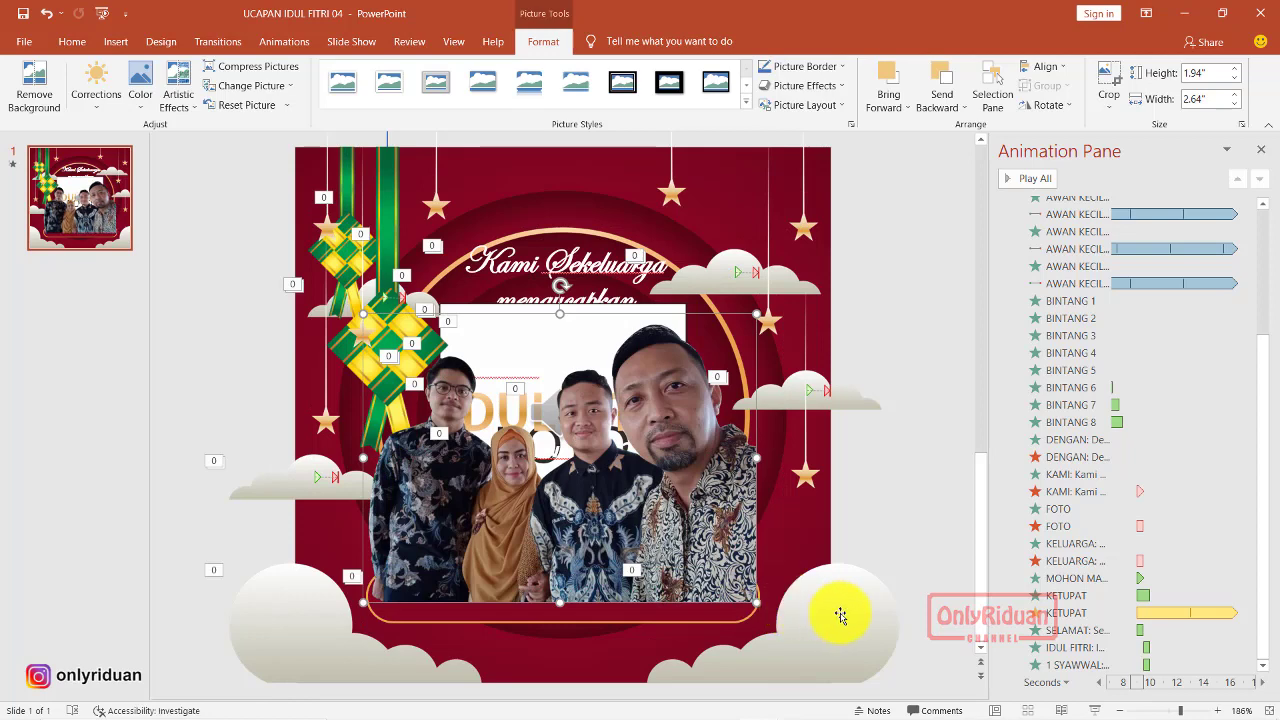
left_click(930, 628)
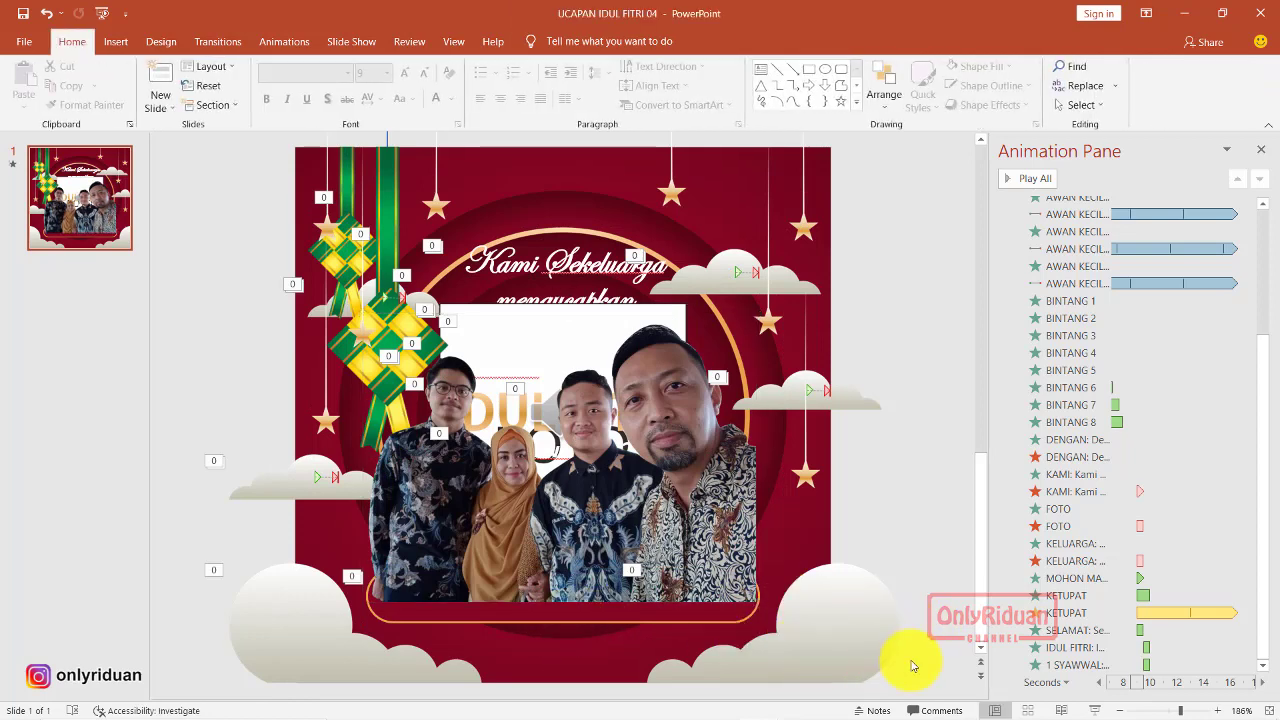
Step: Bring the family-name banner in front of the family photo so its text is visible
left_click(470, 605)
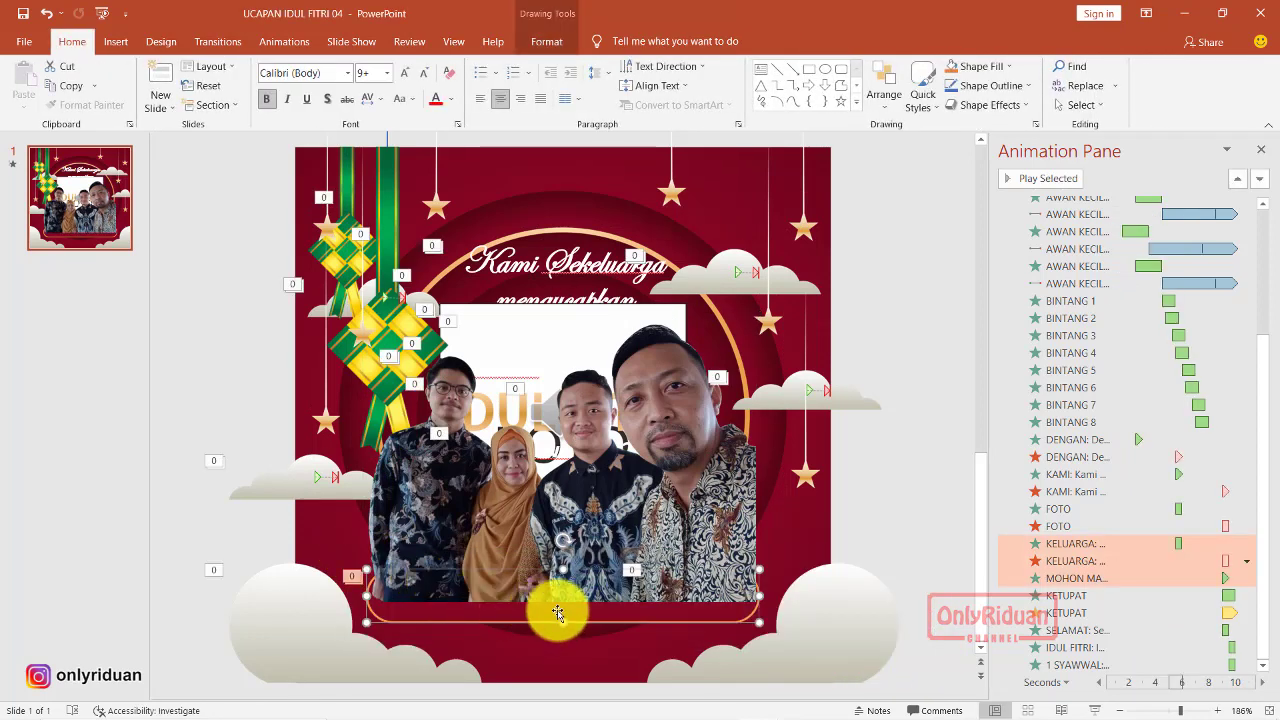
right_click(563, 617)
mouse_move(620, 454)
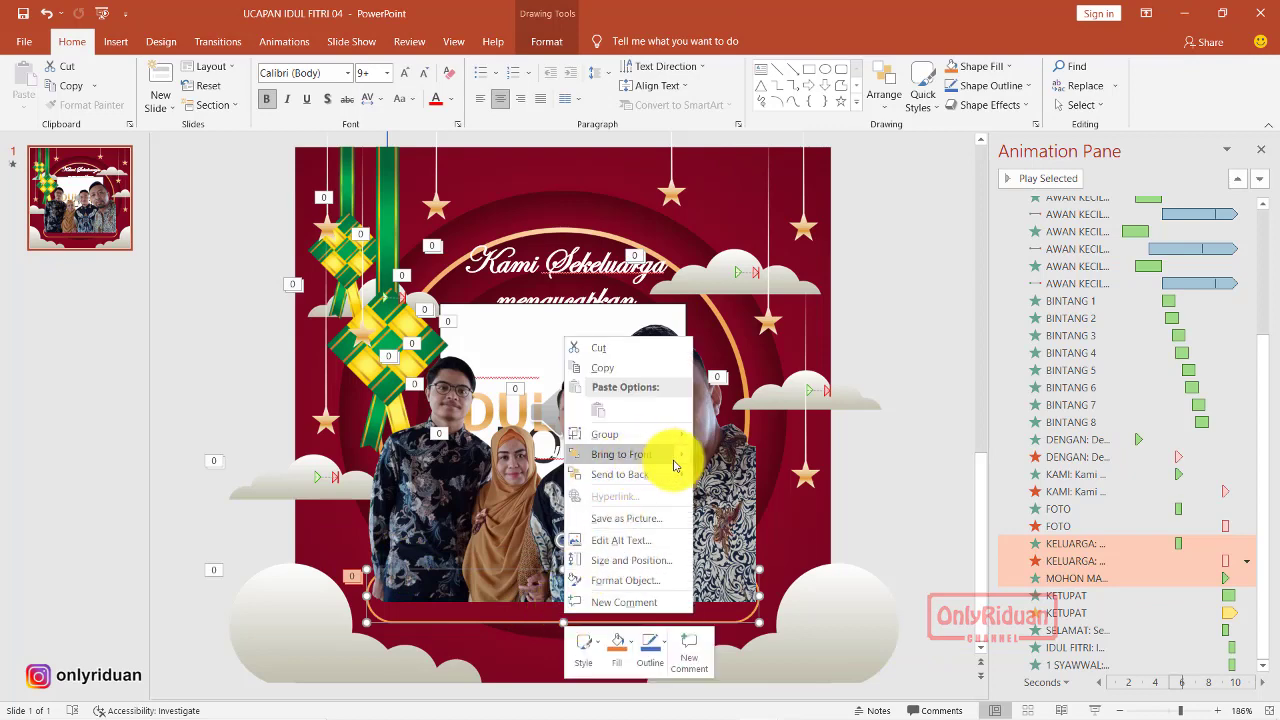
left_click(738, 456)
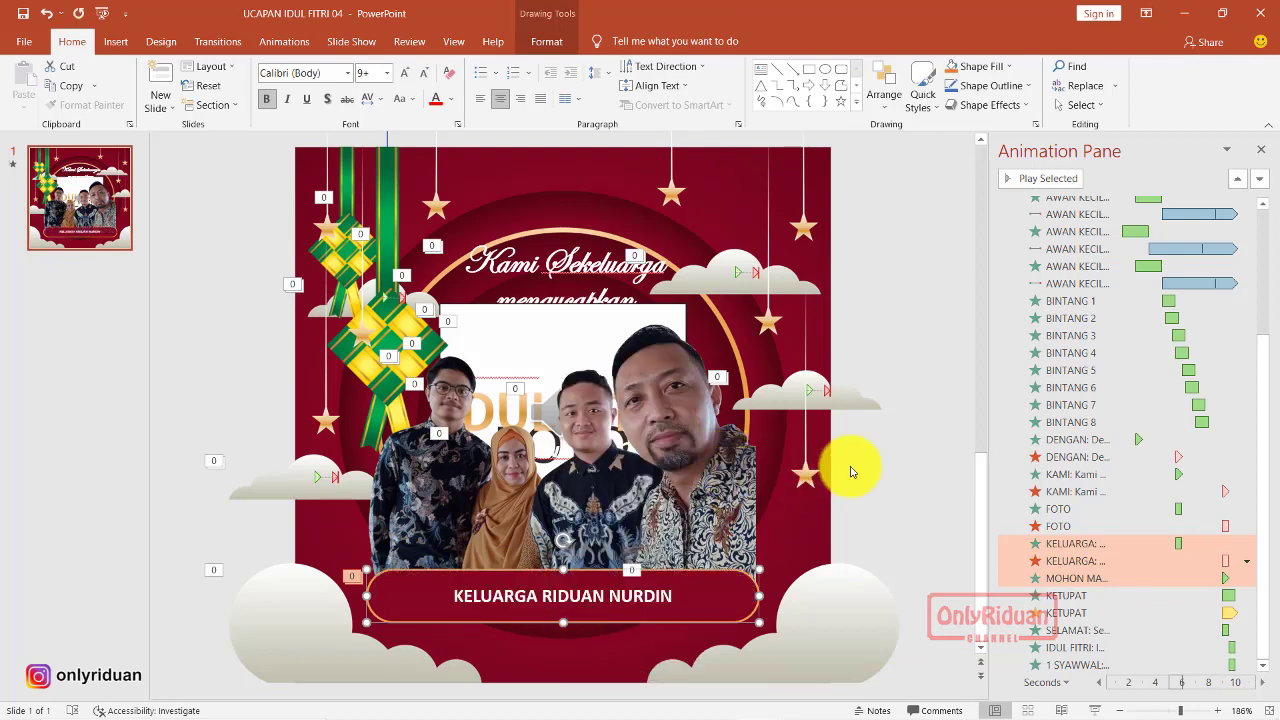
left_click(885, 457)
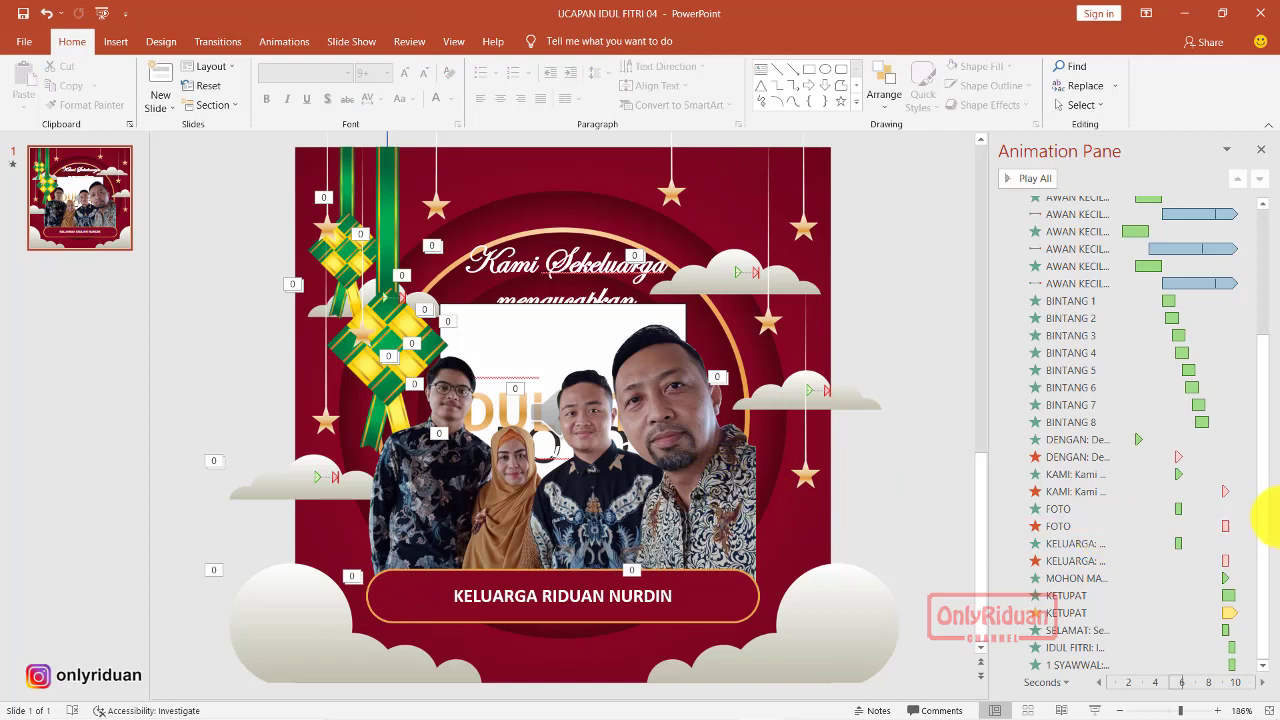
left_click(653, 437)
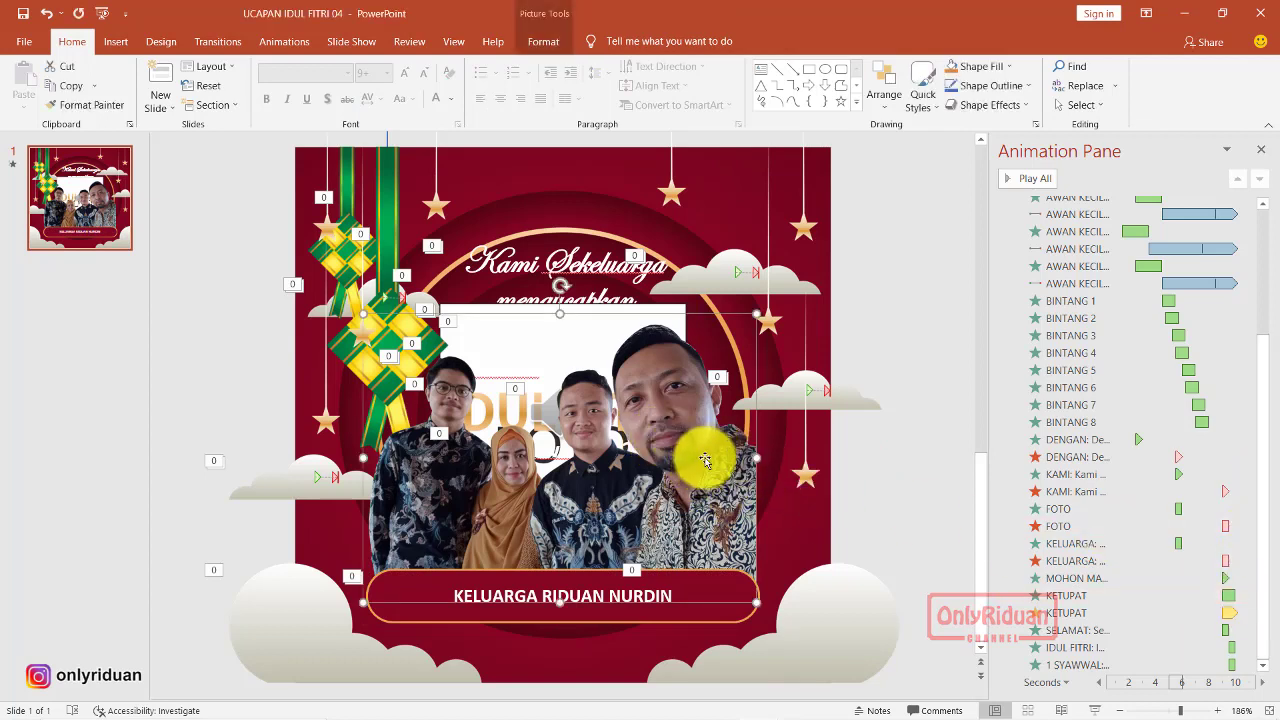
Step: Give the family photo a Wipe entrance and a Float Out exit animation
left_click(281, 43)
left_click(850, 92)
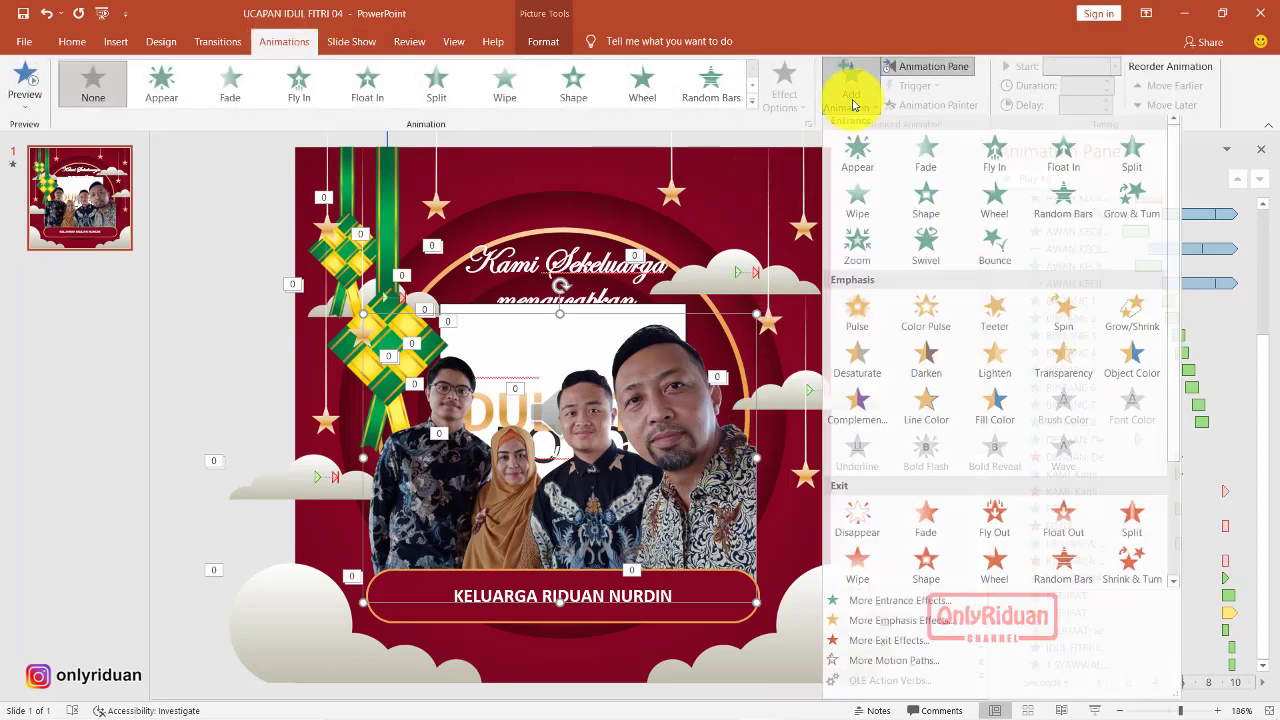
left_click(858, 210)
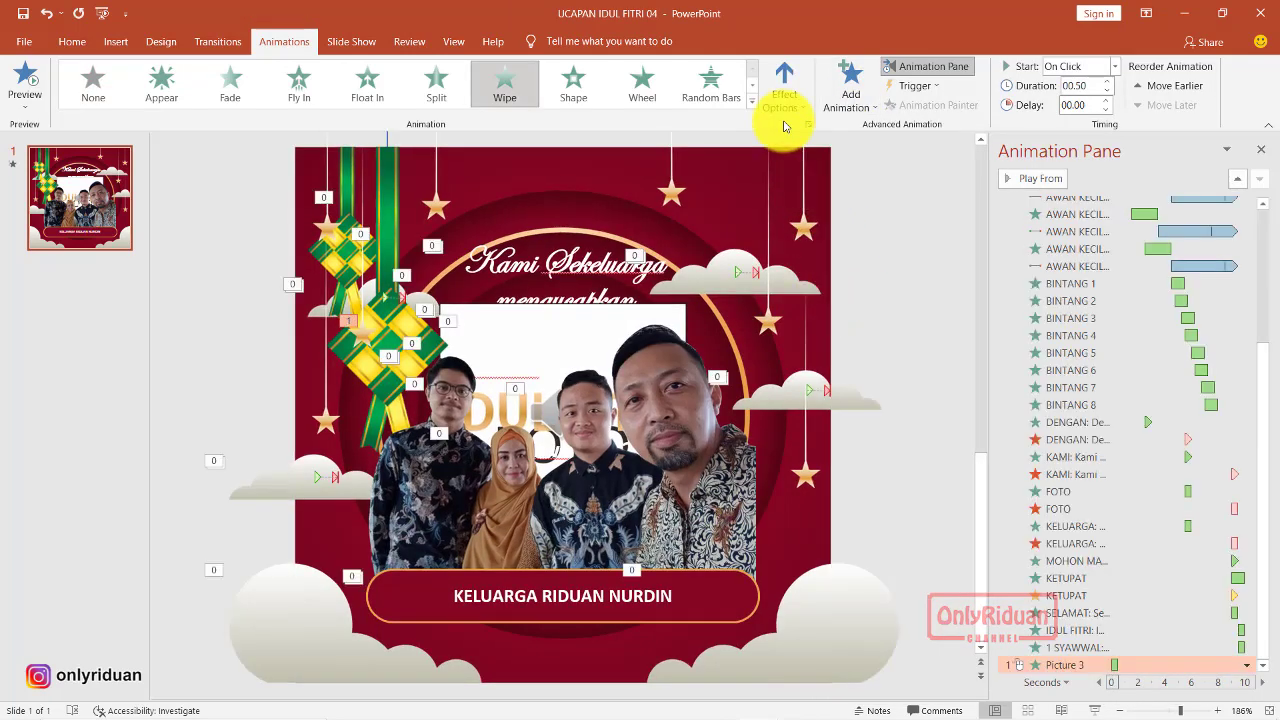
left_click(848, 95)
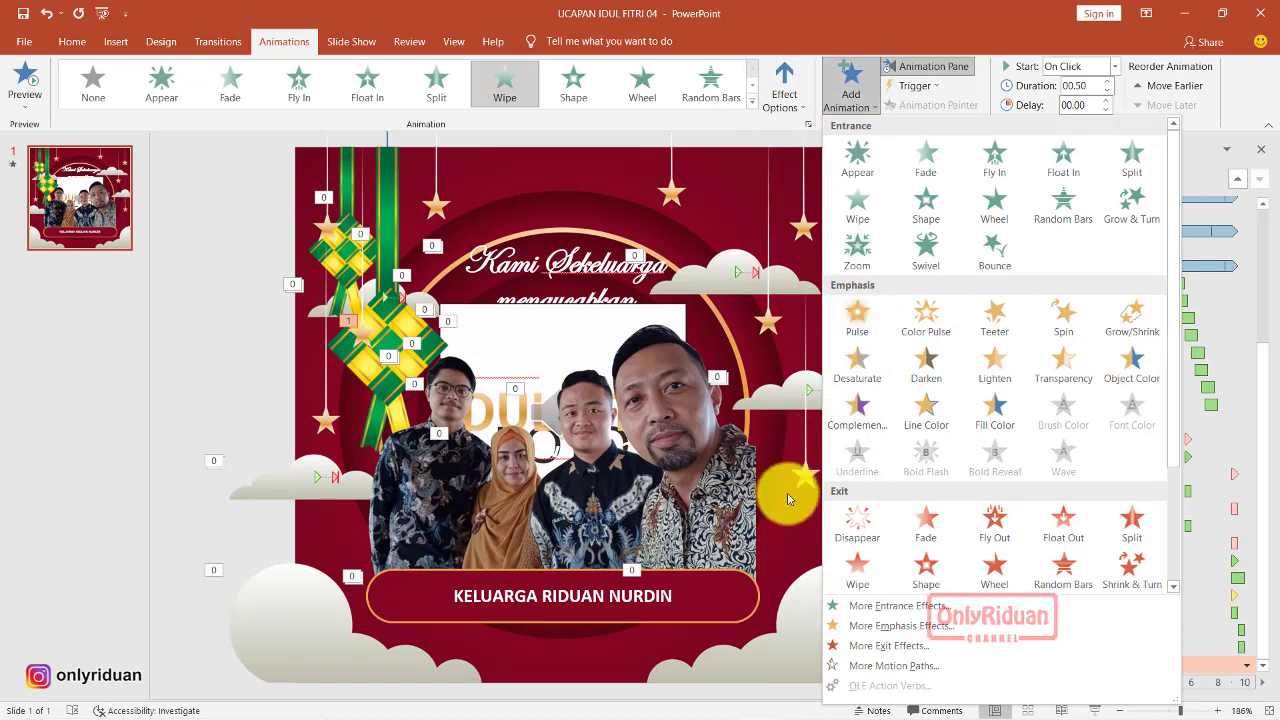
left_click(1073, 533)
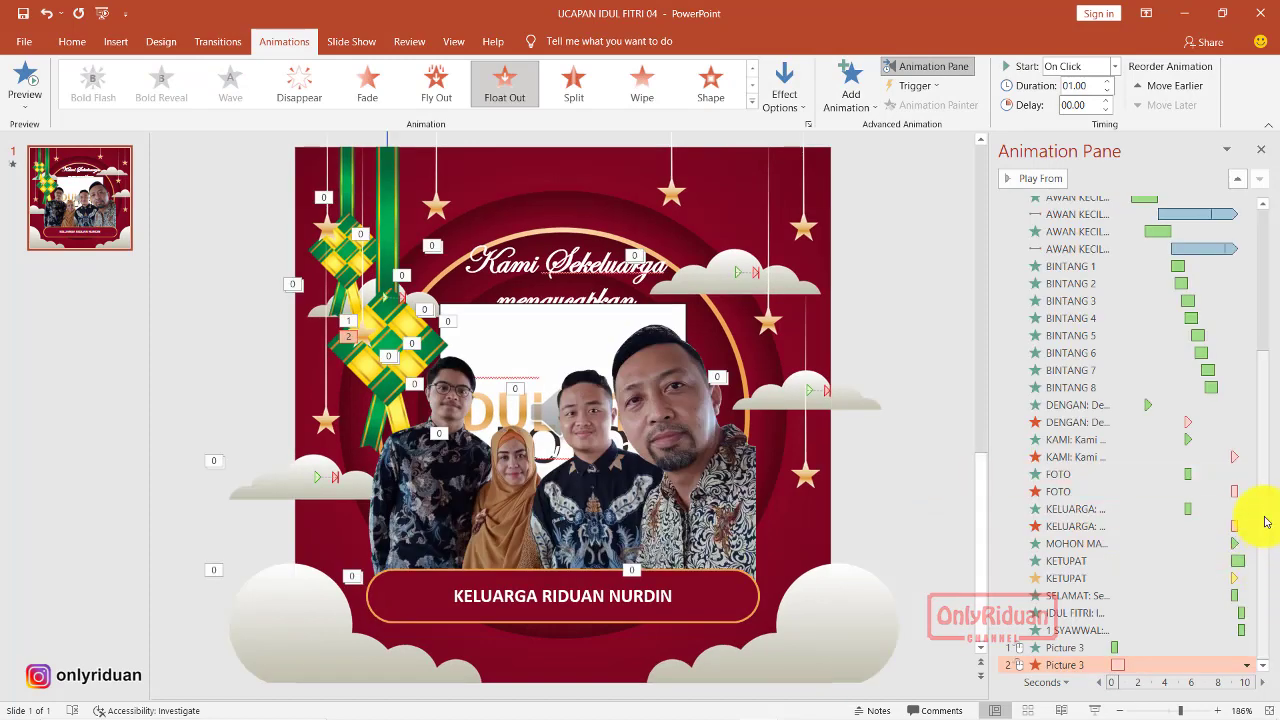
Step: Select both Picture 3 animations, entrance and exit, together in the Animation Pane
left_click(1156, 649)
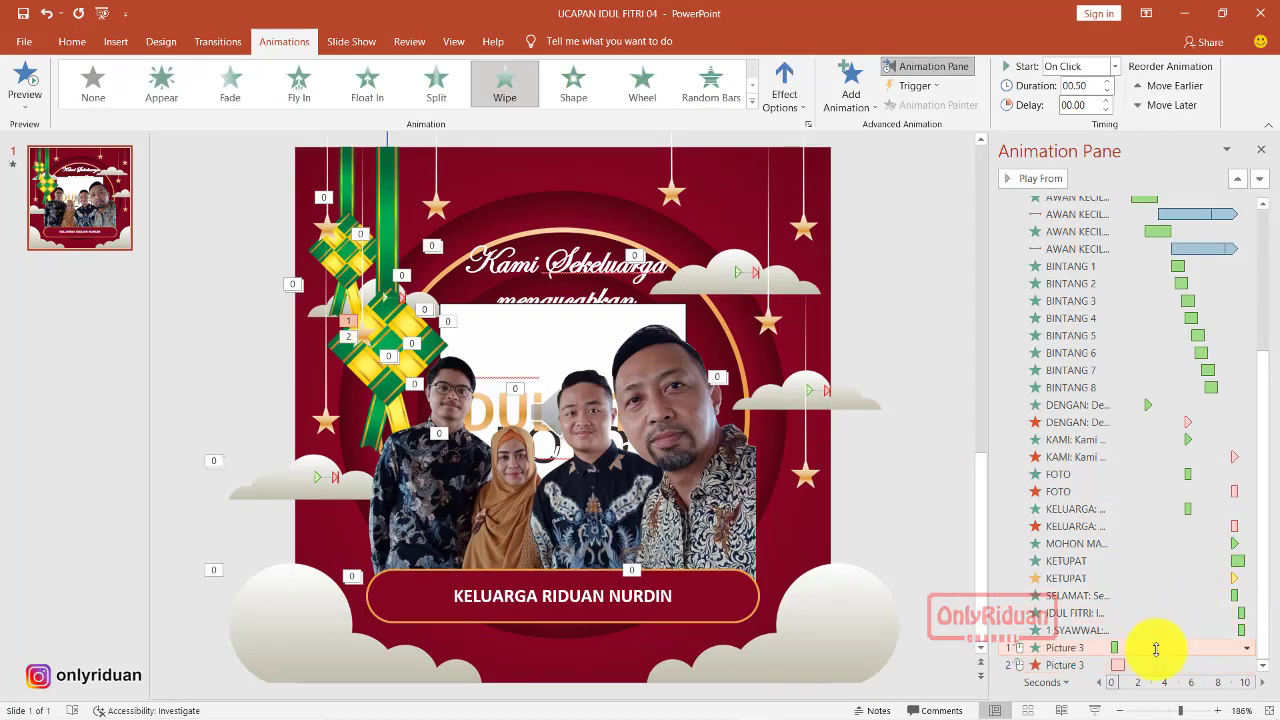
left_click(1160, 663)
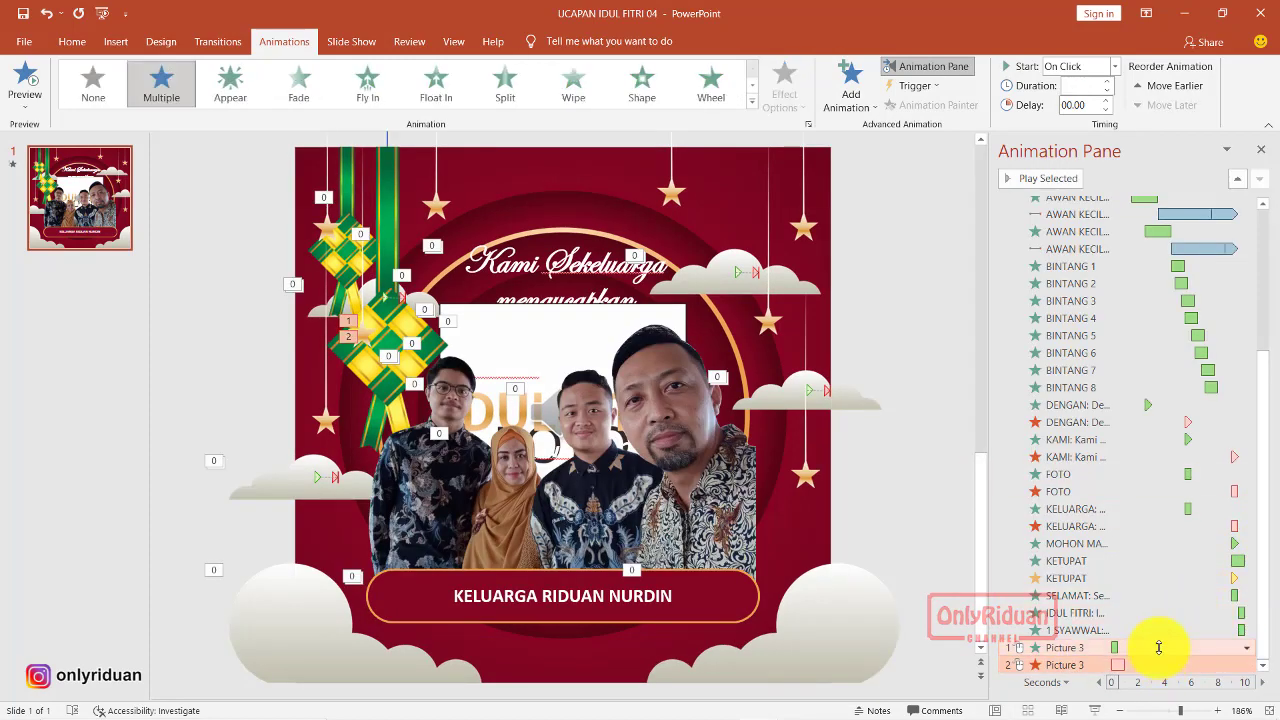
left_click(1158, 648)
left_click(1180, 664, "shift")
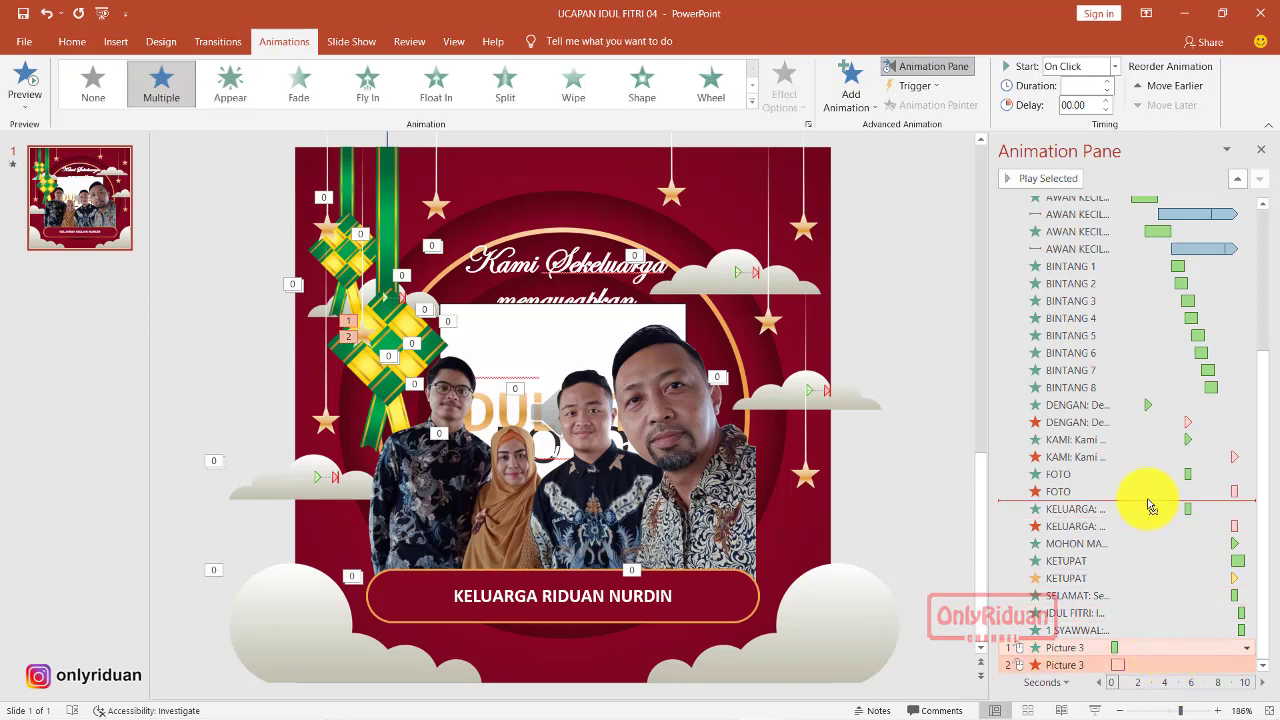
Step: Move the photo's two animations right below FOTO's and set them to start With Previous
left_click_drag(1150, 506, 1052, 490)
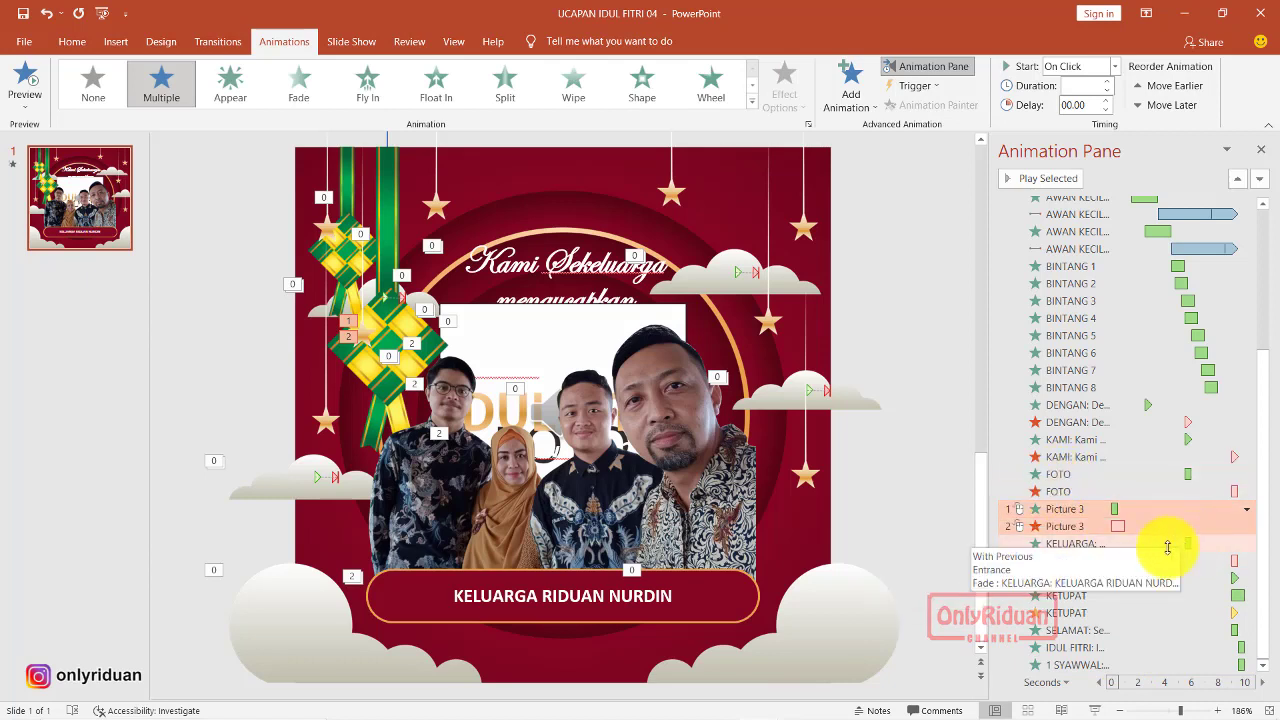
left_click(1246, 509)
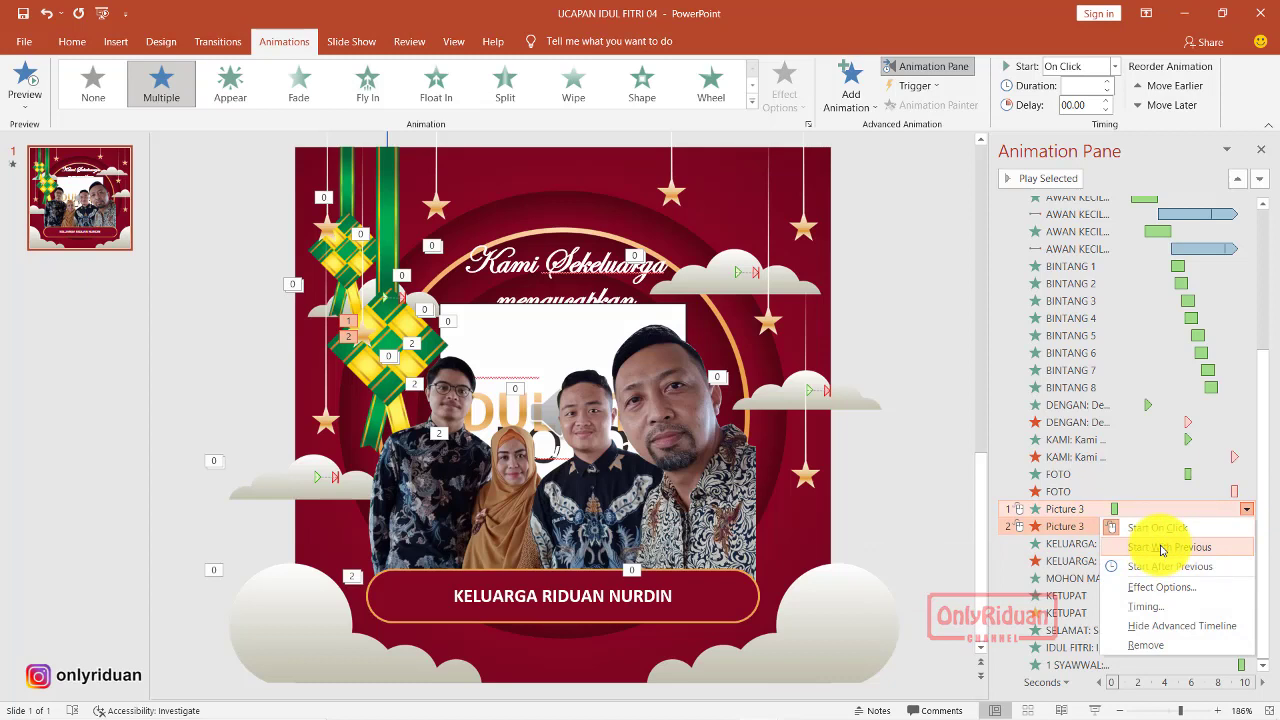
left_click(1162, 548)
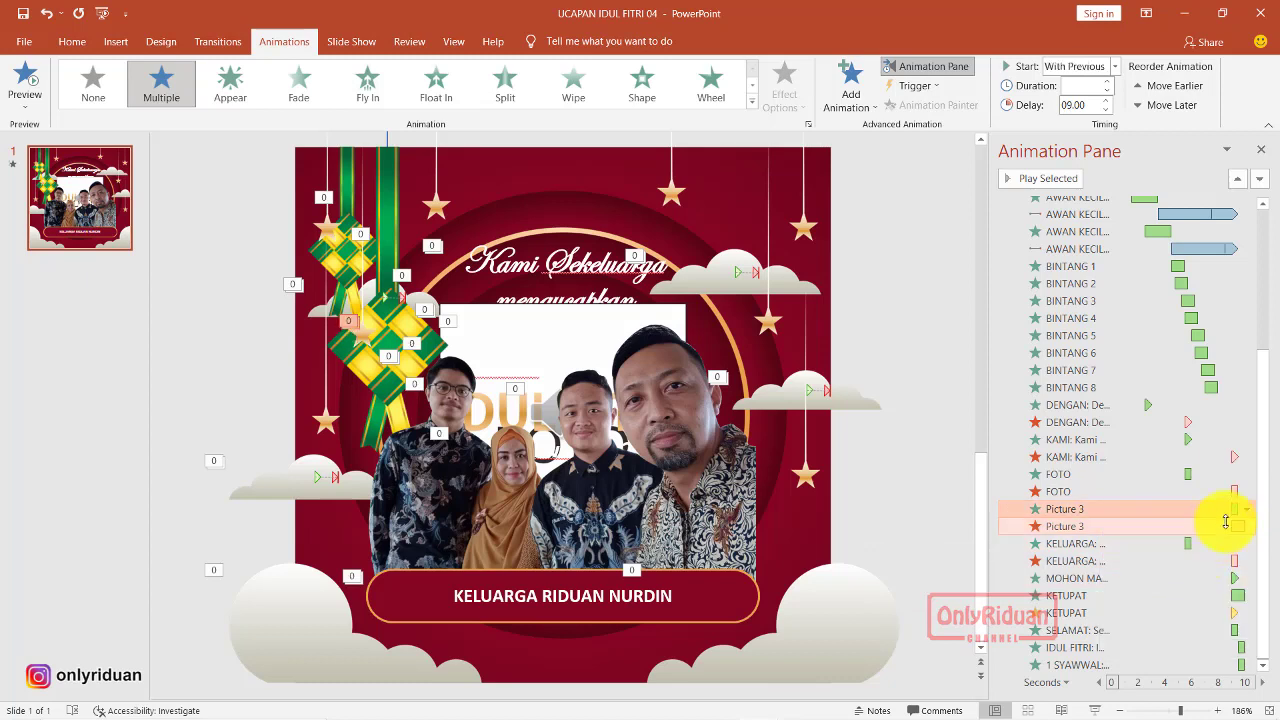
Step: Align the photo's entrance and exit timing bars with FOTO's, the exit at about 9 seconds
mouse_move(1236, 509)
left_mouse_down()
mouse_move(1164, 511)
mouse_move(1123, 494)
left_mouse_up()
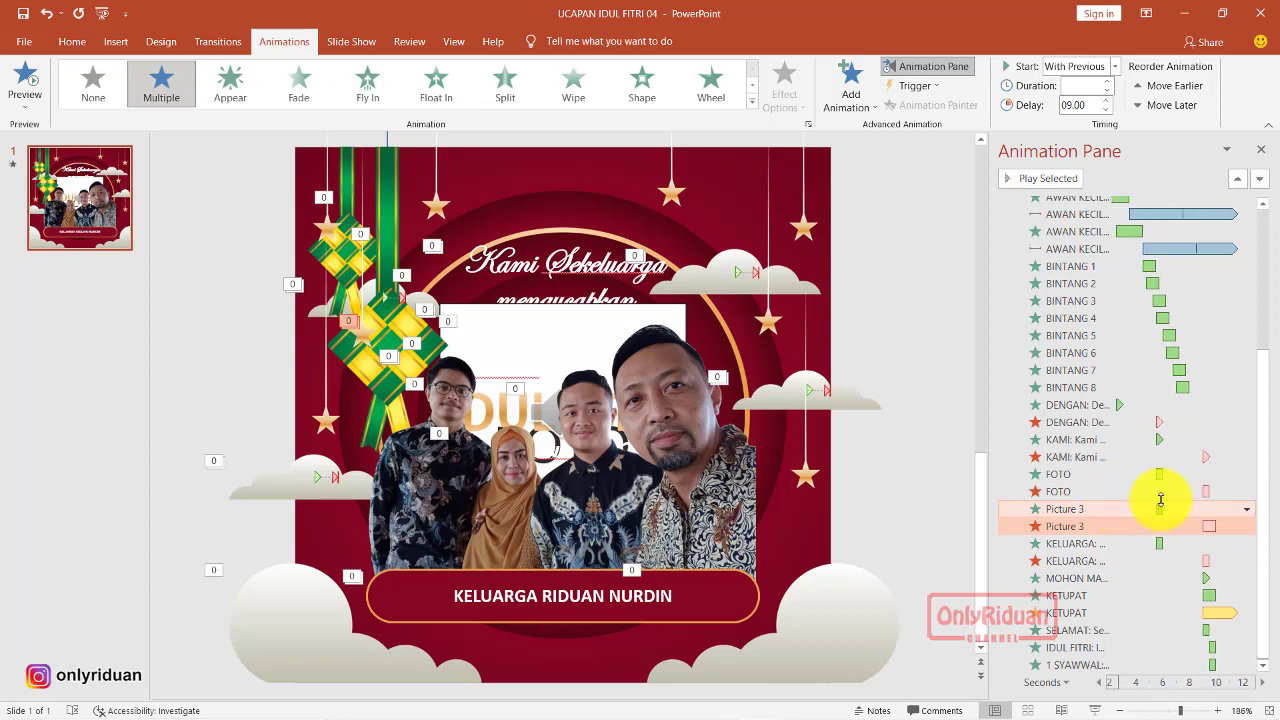
left_click_drag(1160, 500, 1160, 502)
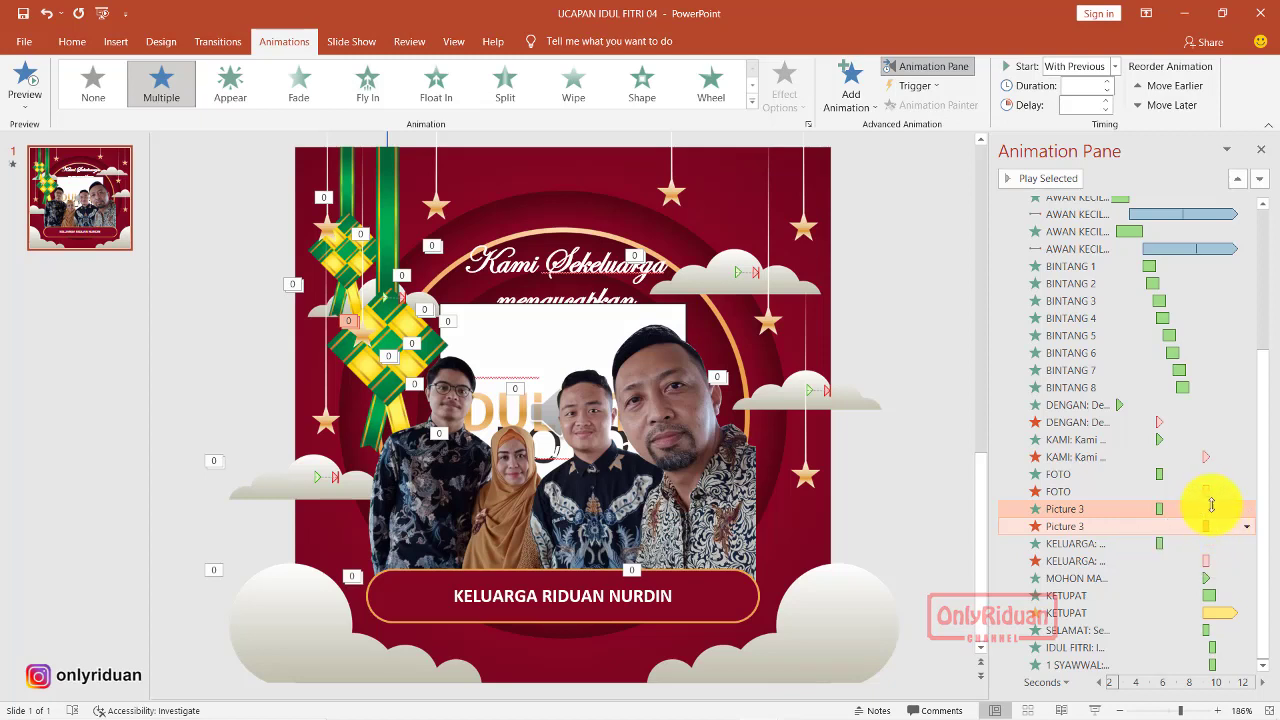
left_click(1211, 526)
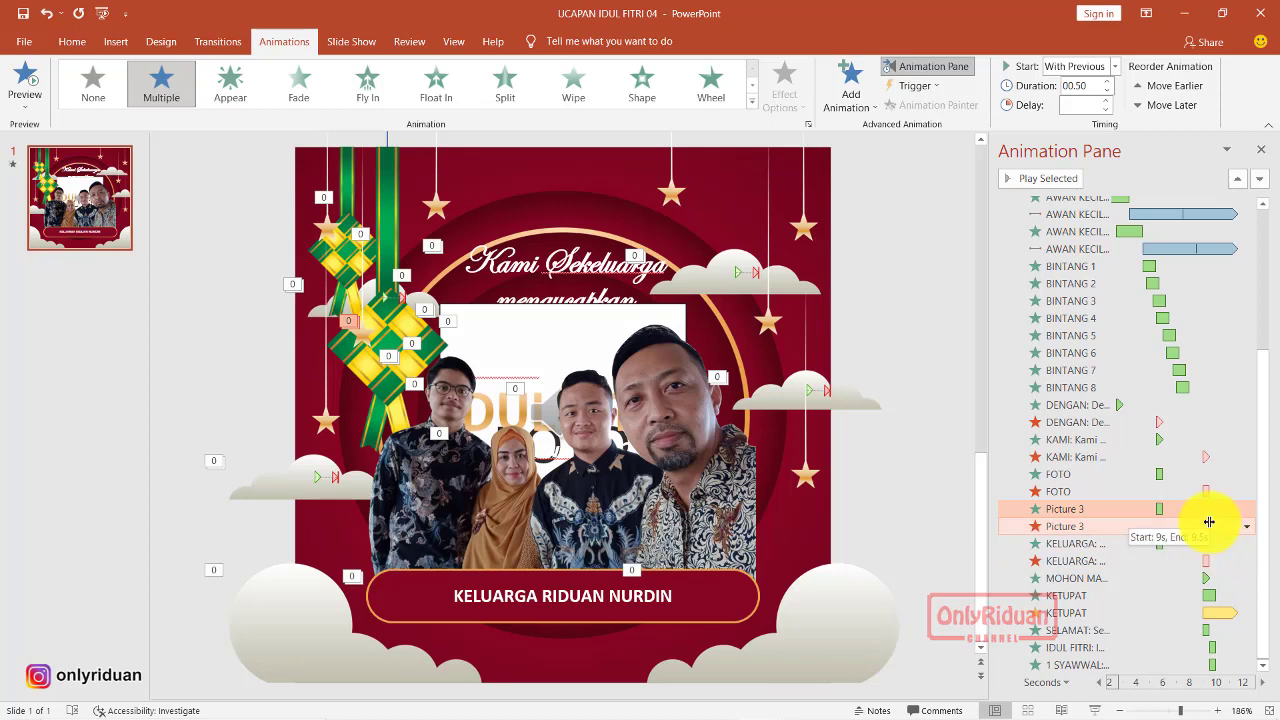
left_click_drag(1210, 522, 1211, 524)
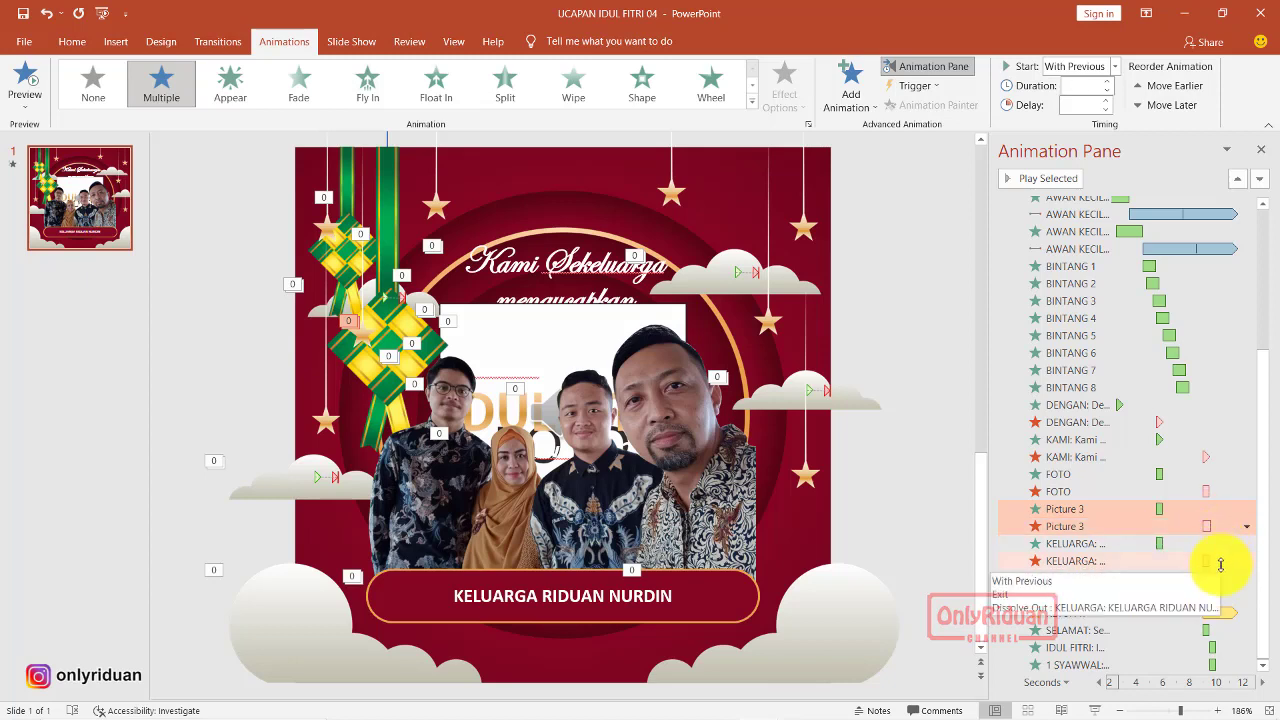
left_click(629, 305)
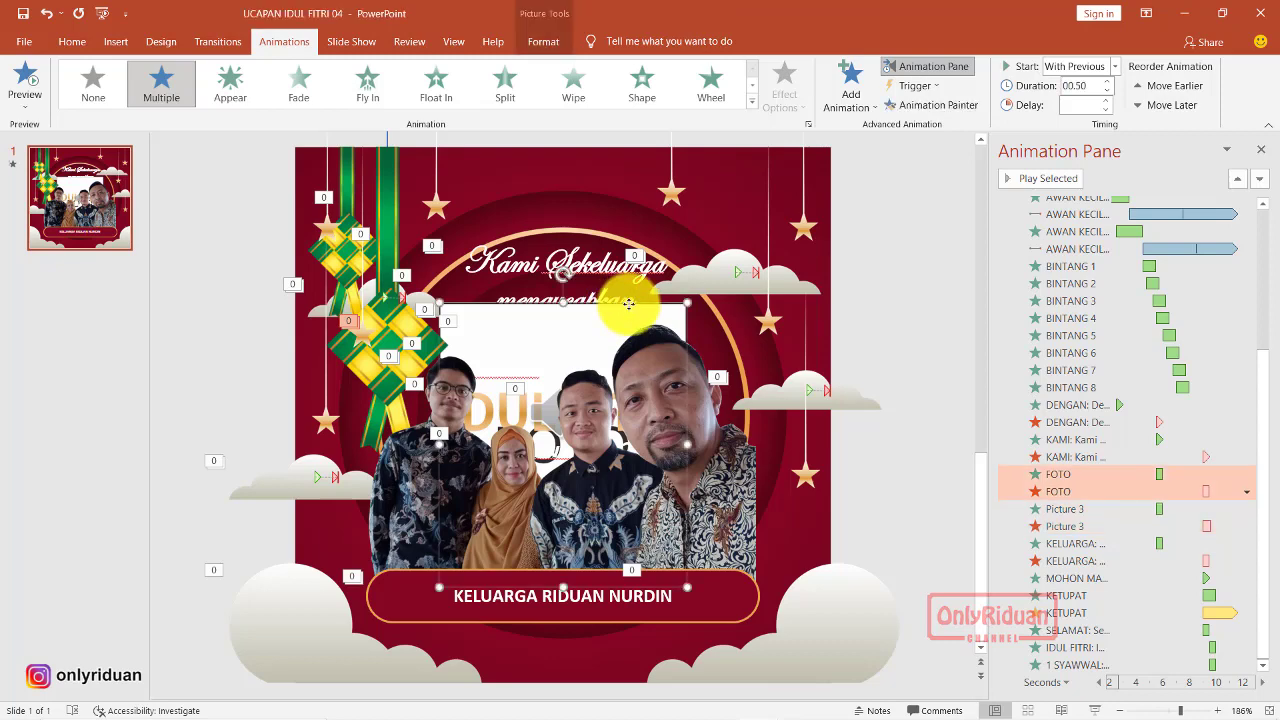
Step: Delete the FOTO placeholder, then preview the 04 slide as a full-screen slideshow
key("Delete")
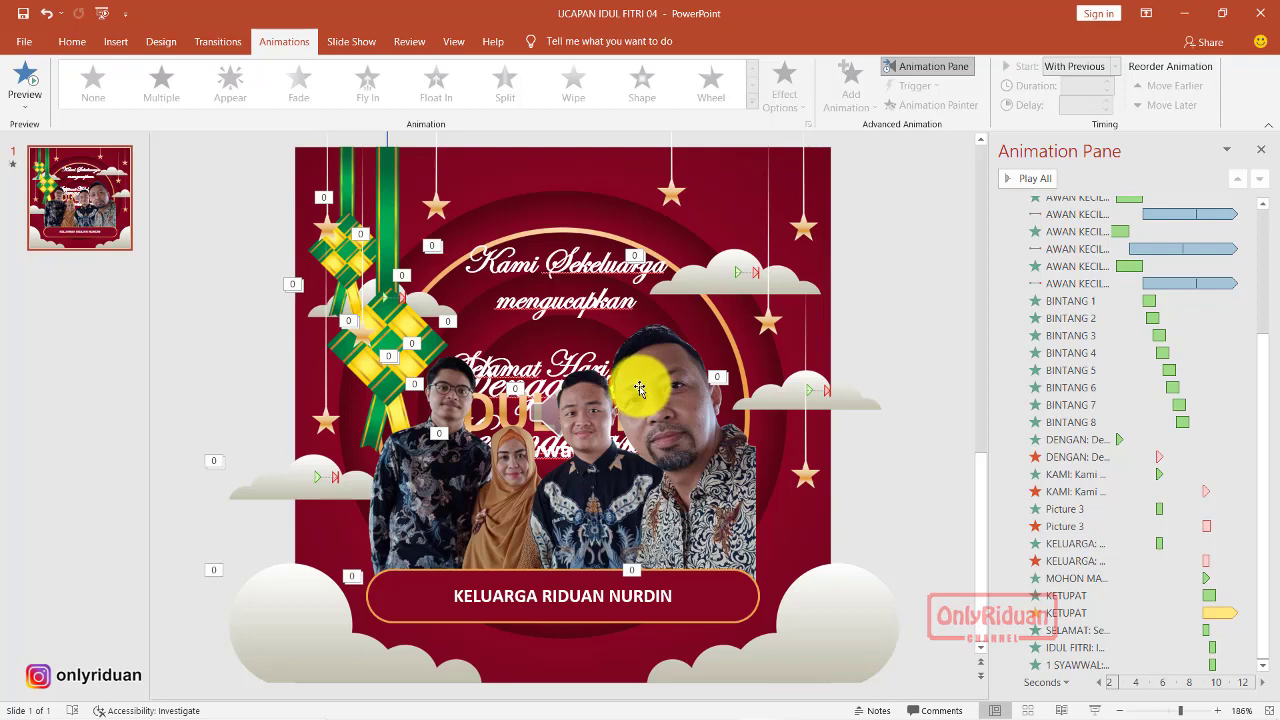
key("F5")
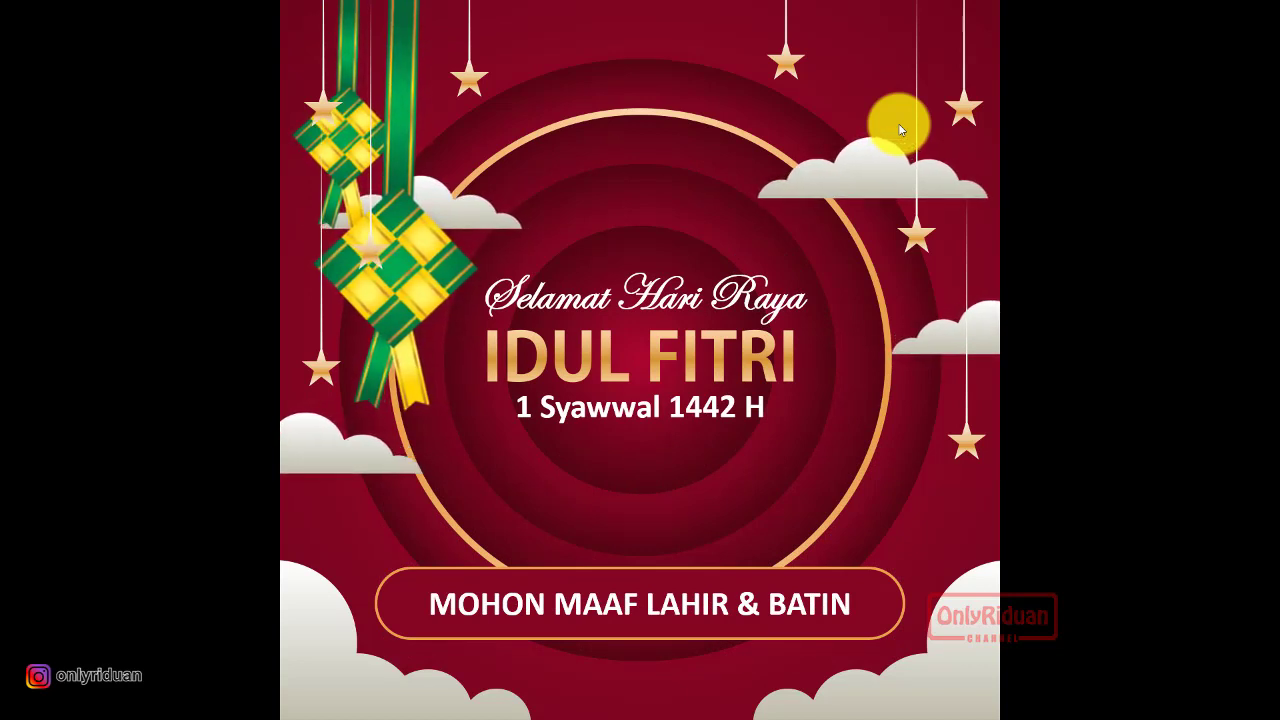
key("Escape")
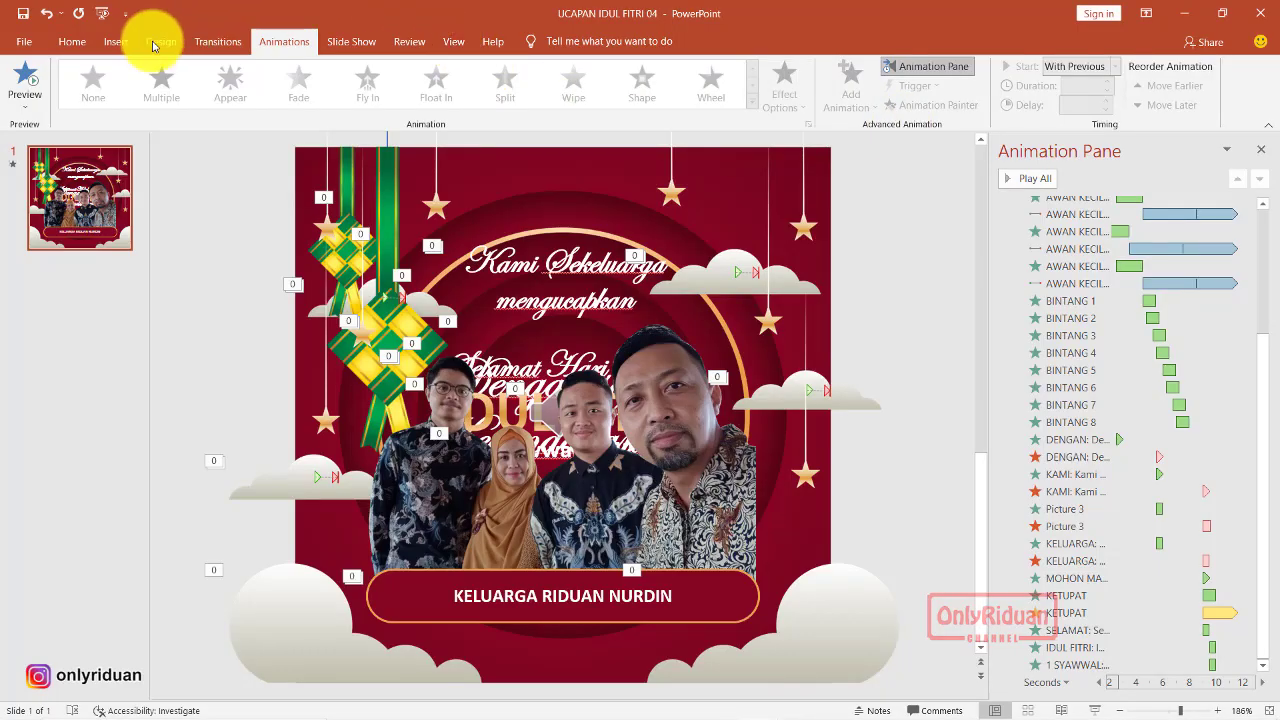
Step: Export the greeting as an HD (720p) video, UCAPAN IDUL FITRI 04.mp4, into the Video folder
left_click(25, 42)
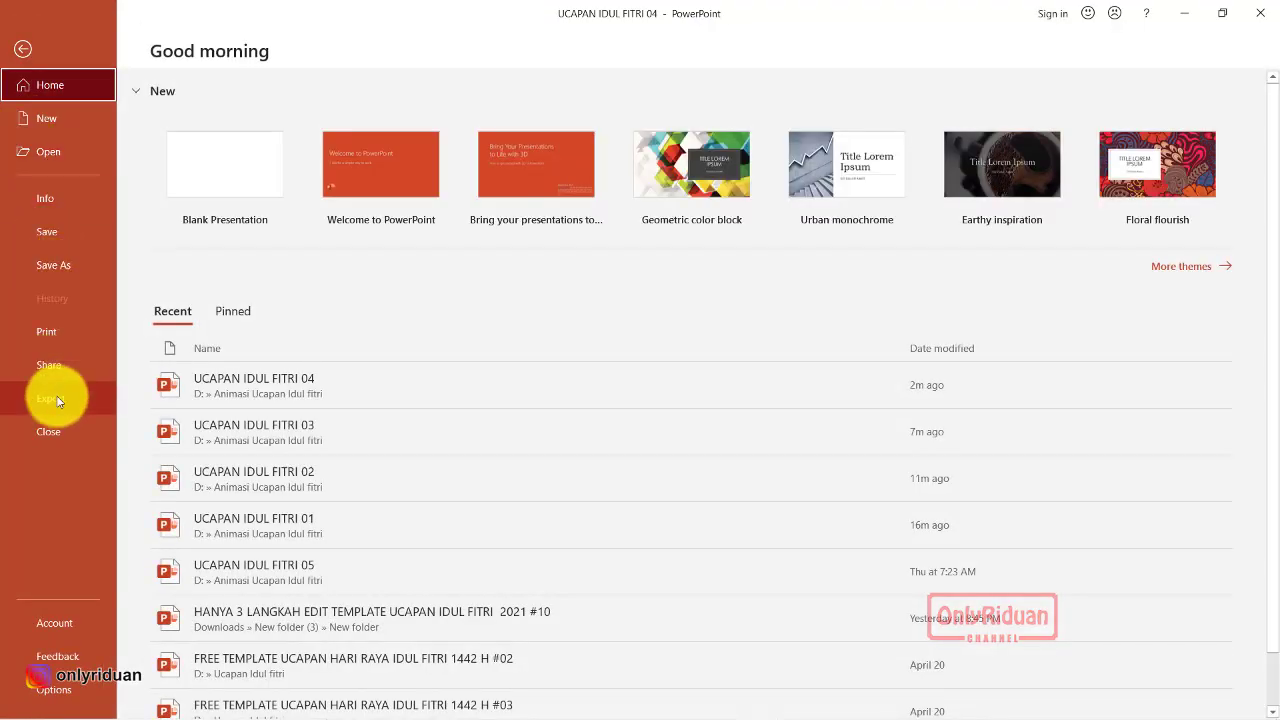
left_click(57, 400)
left_click(242, 163)
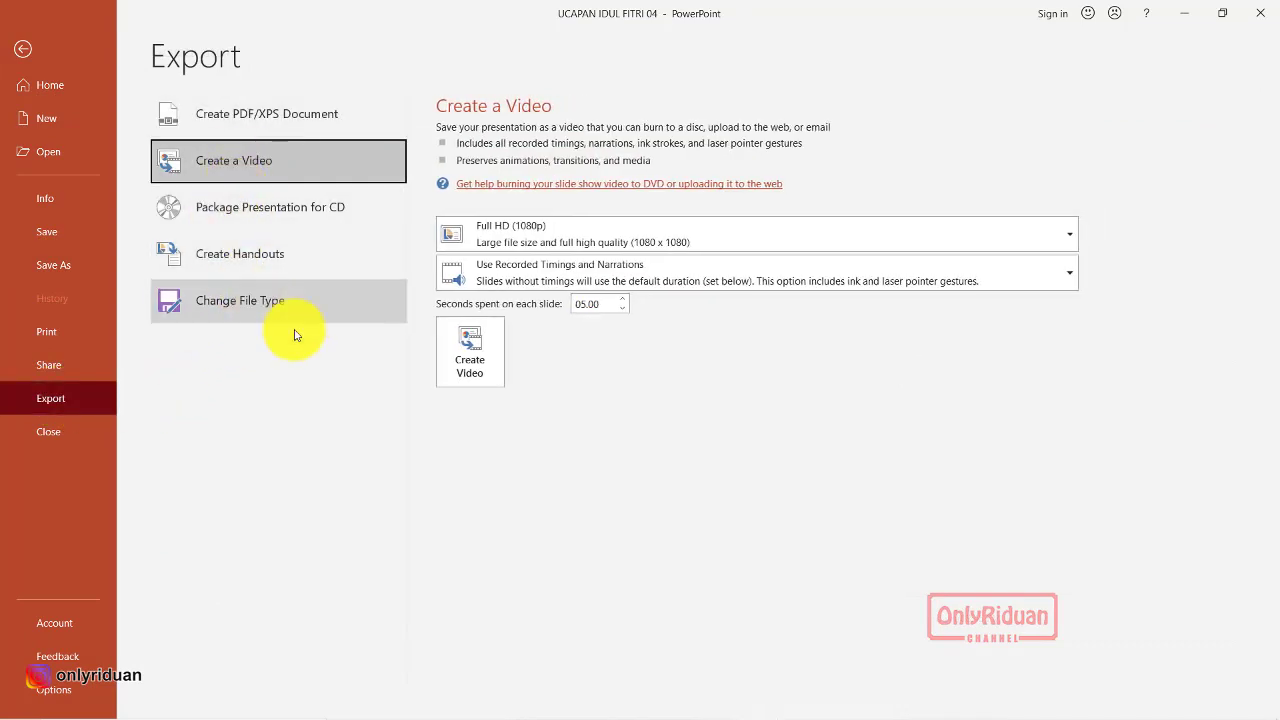
left_click(570, 234)
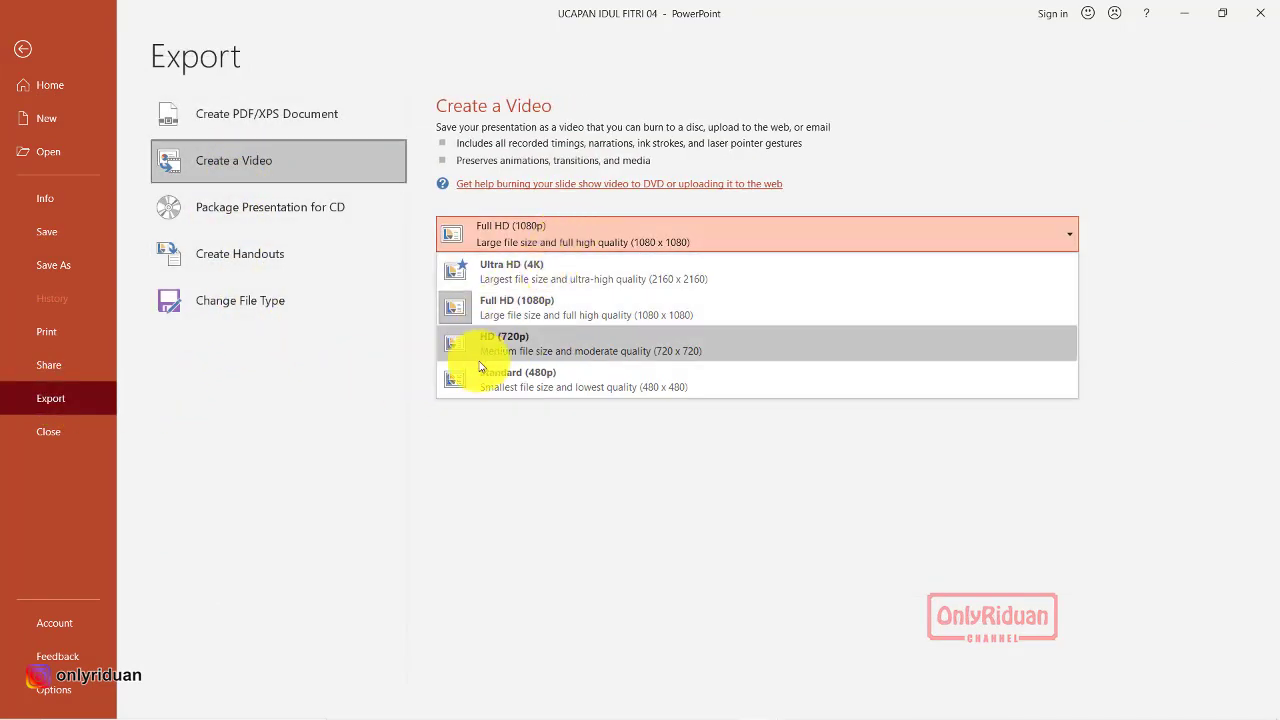
left_click(508, 345)
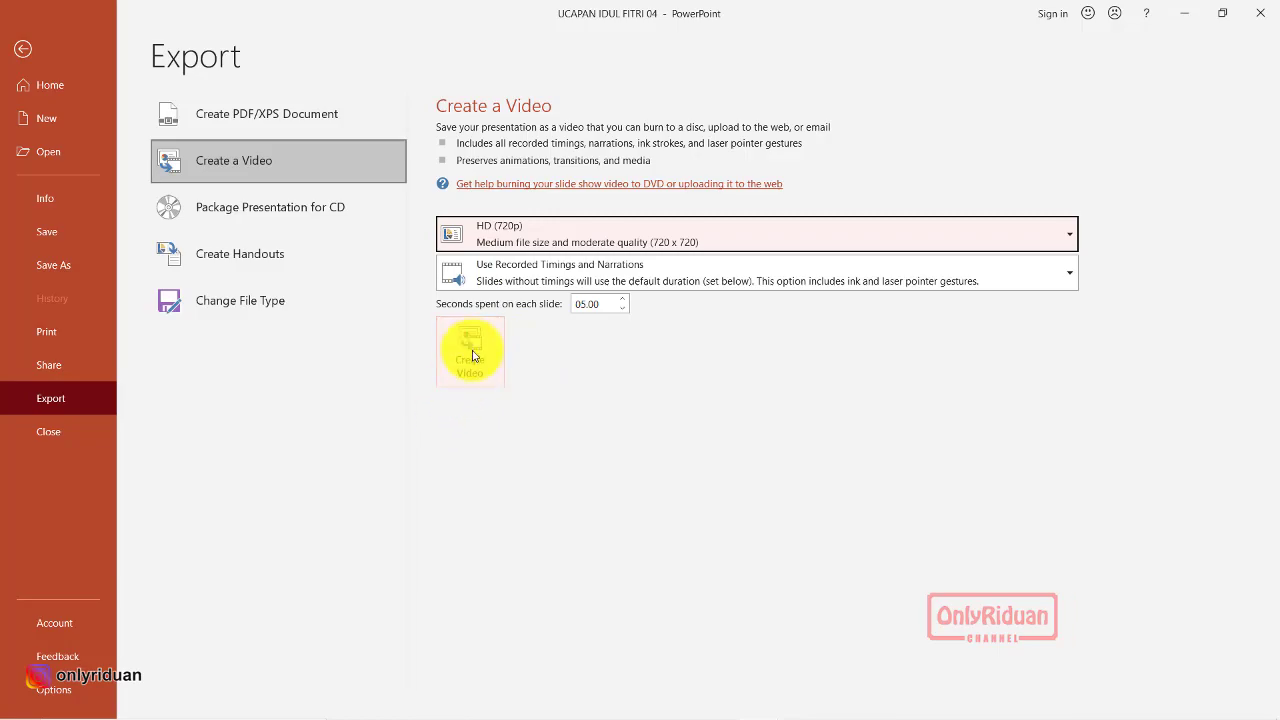
left_click(470, 348)
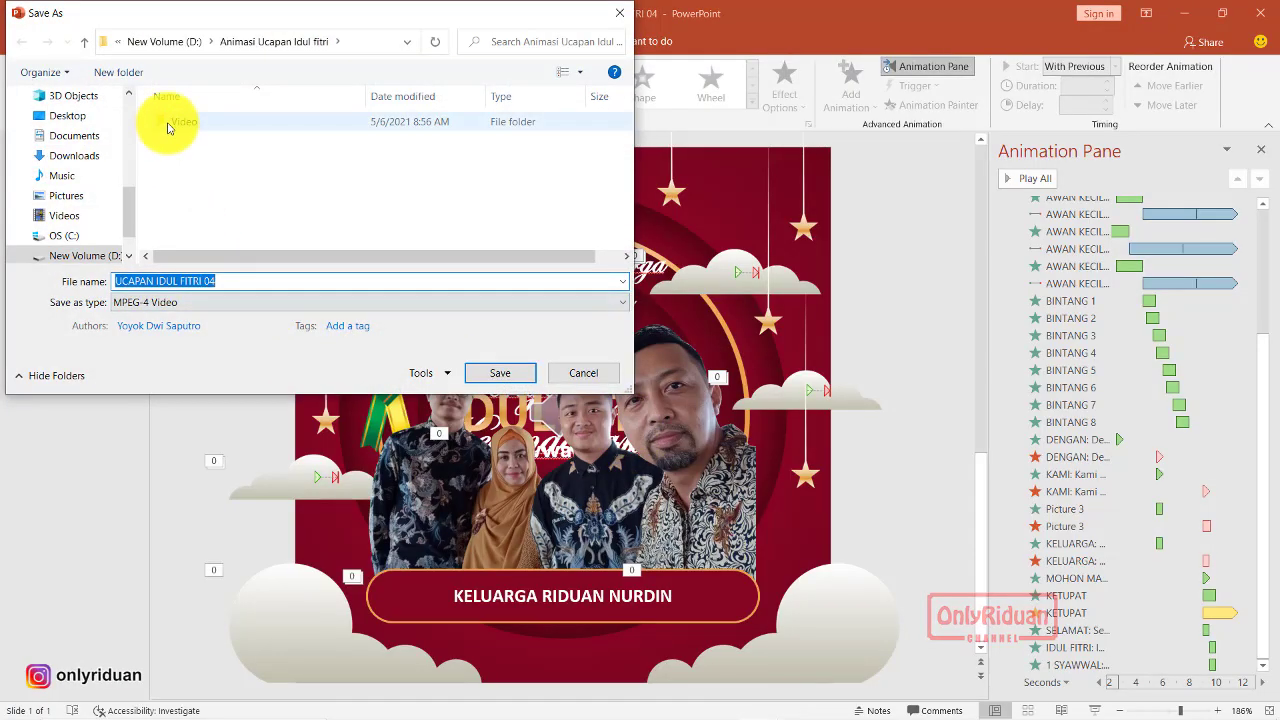
double_click(167, 126)
left_click(497, 375)
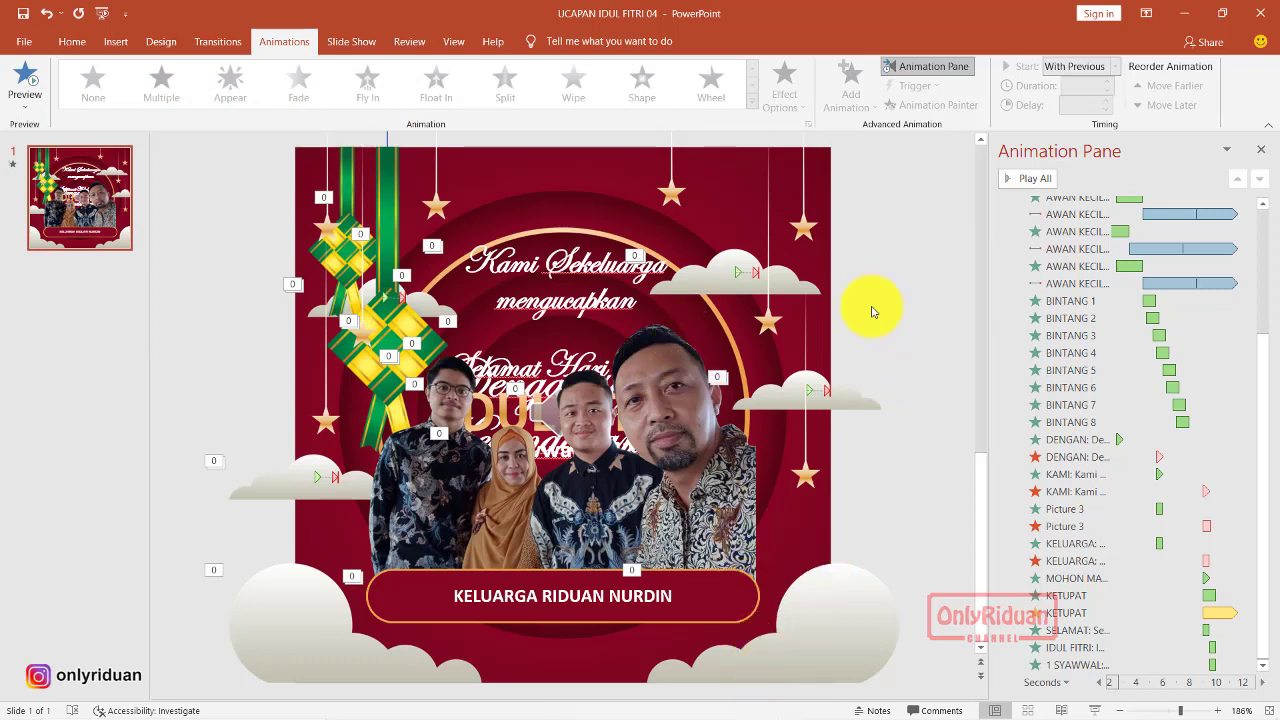
Step: Play the exported UCAPAN IDUL FITRI 04 video from the Video folder
left_click(463, 703)
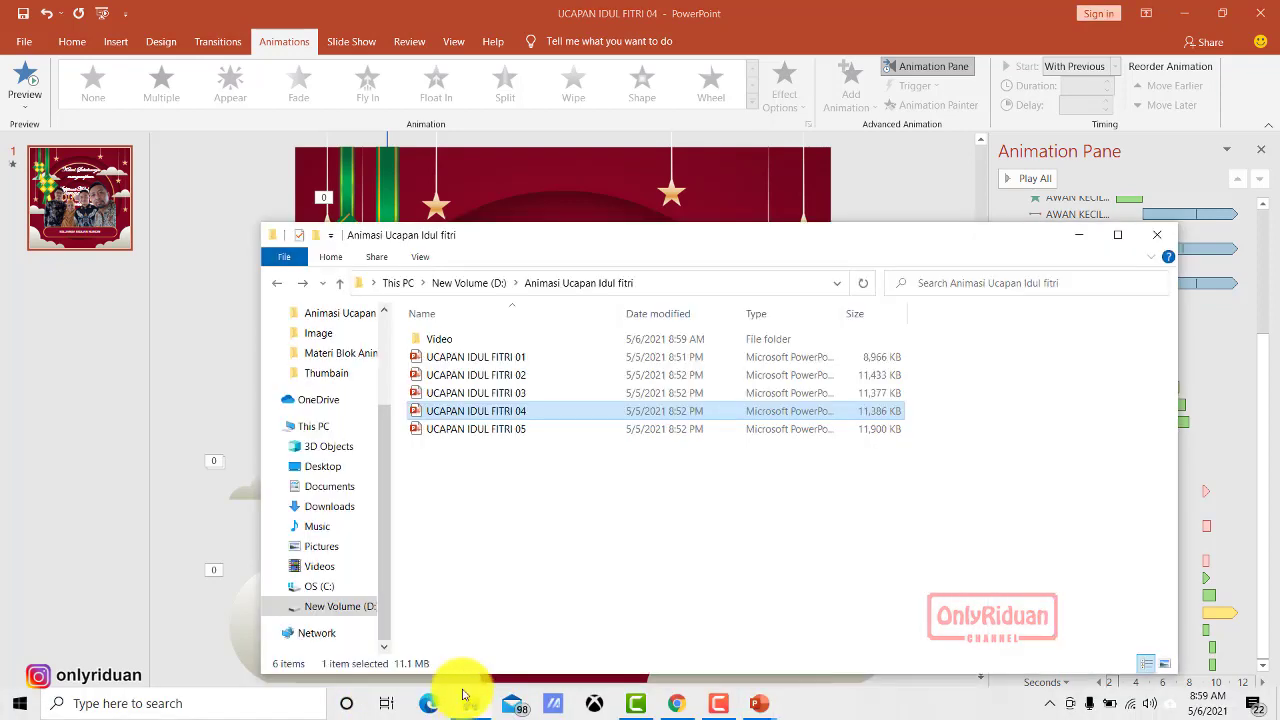
double_click(440, 338)
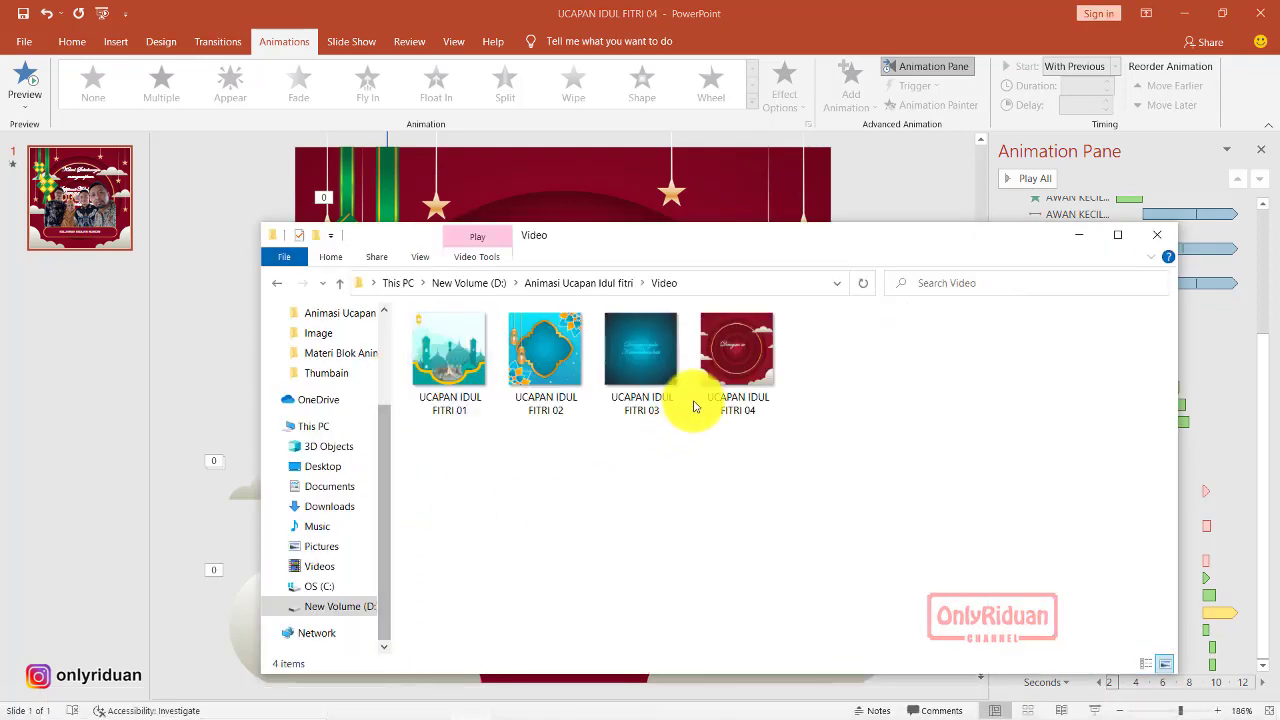
double_click(745, 345)
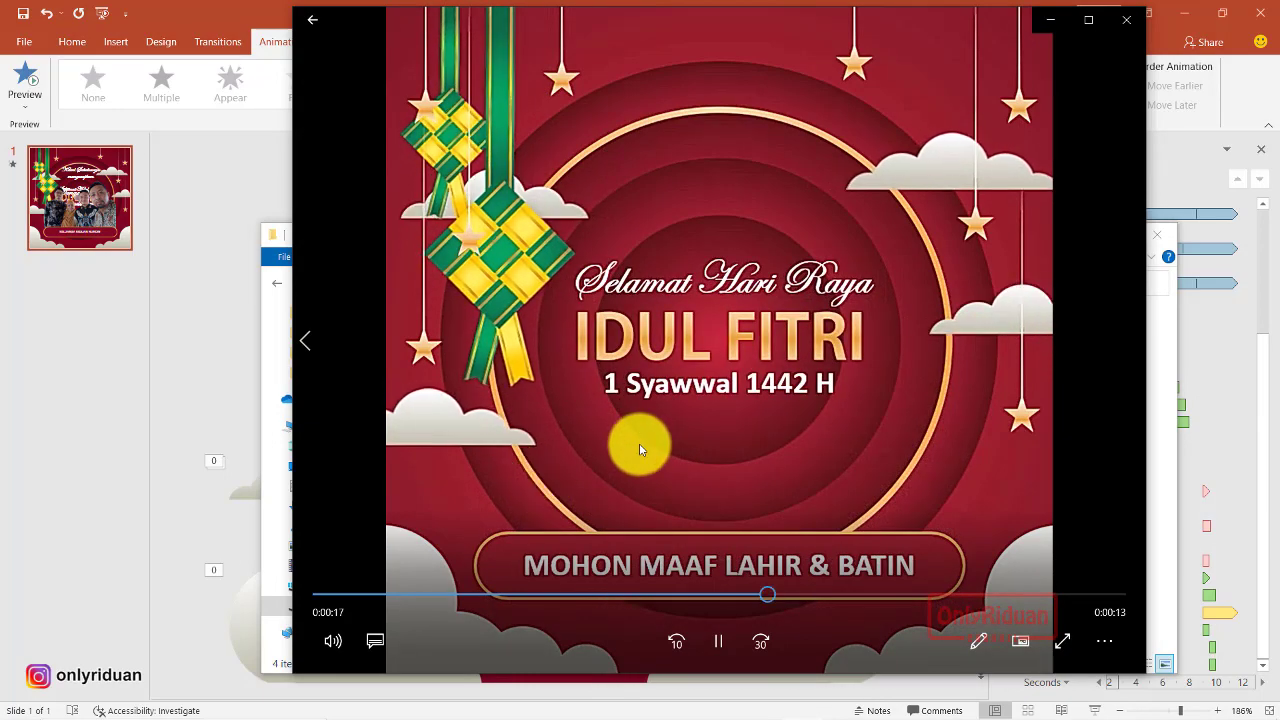
Step: Close the player and open the UCAPAN IDUL FITRI 05 presentation from the project folder
left_click(1126, 24)
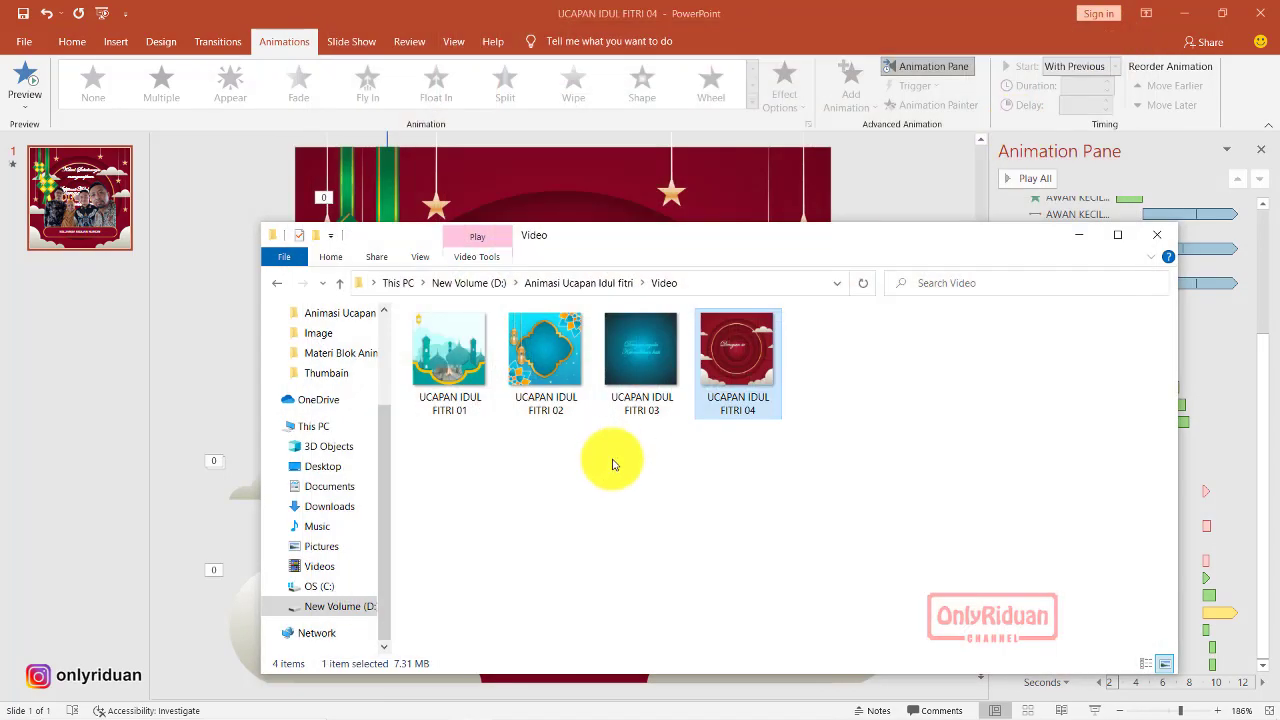
left_click(277, 284)
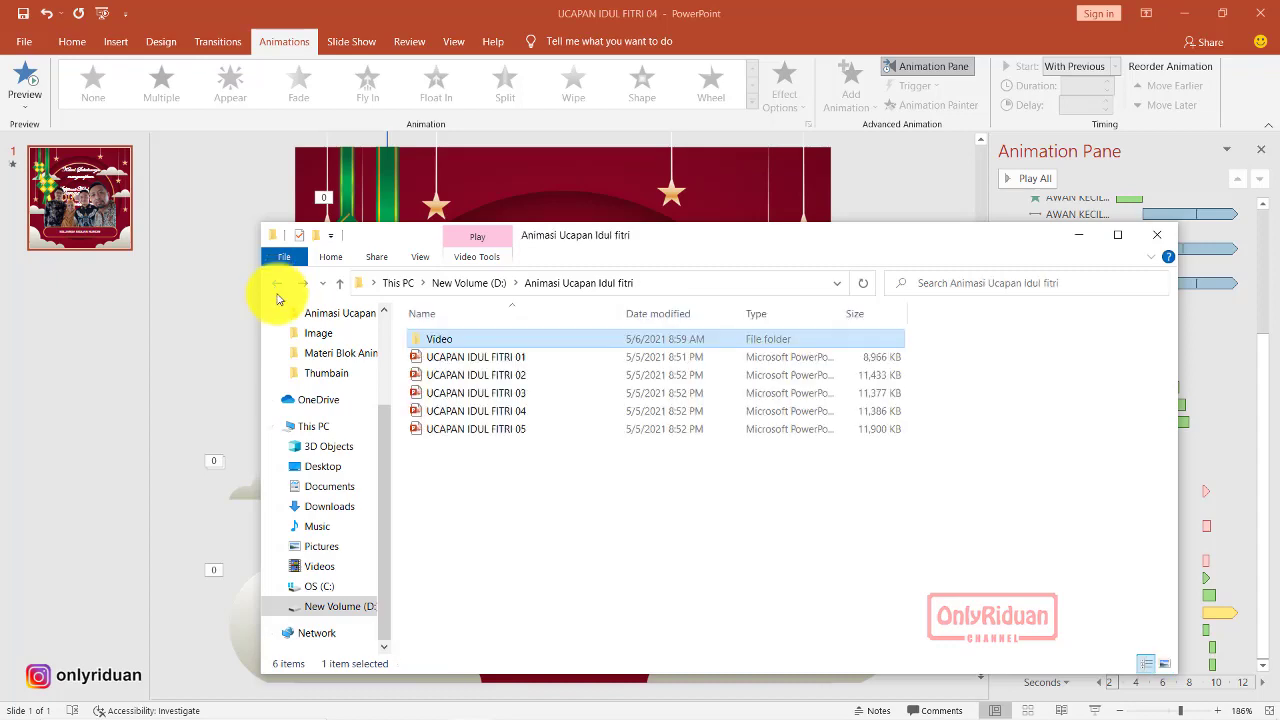
double_click(509, 429)
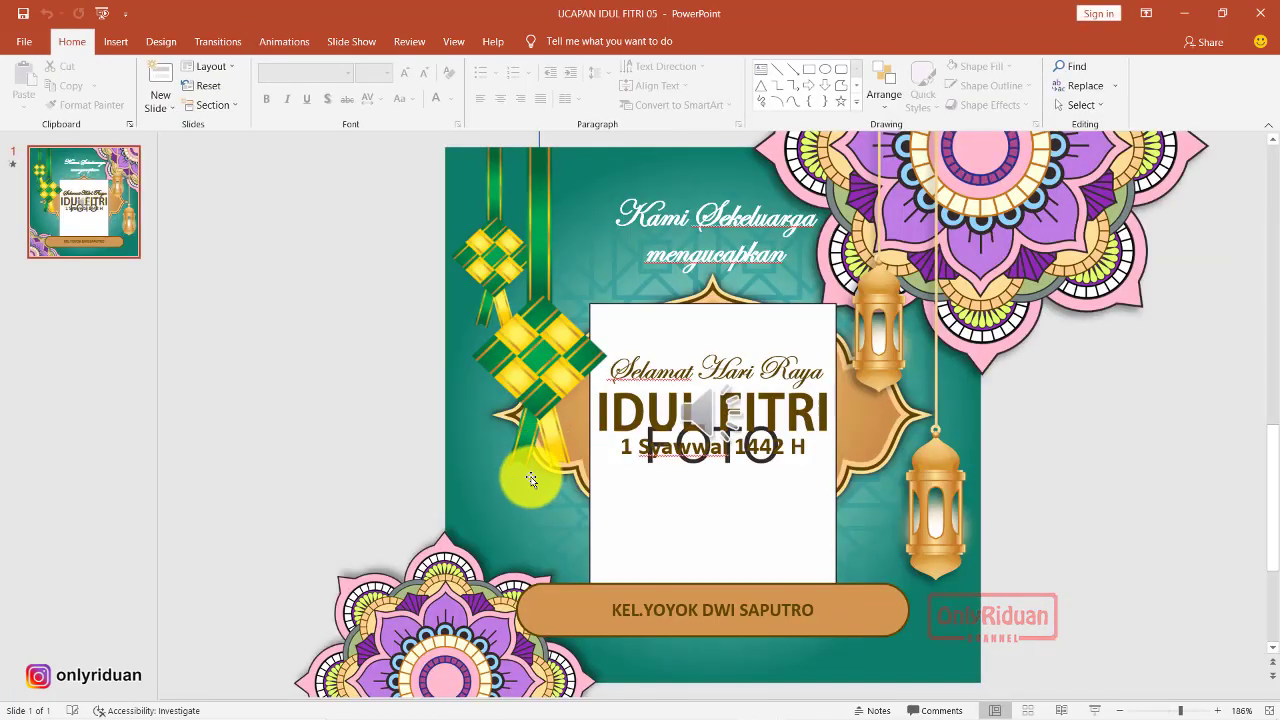
left_click(713, 610)
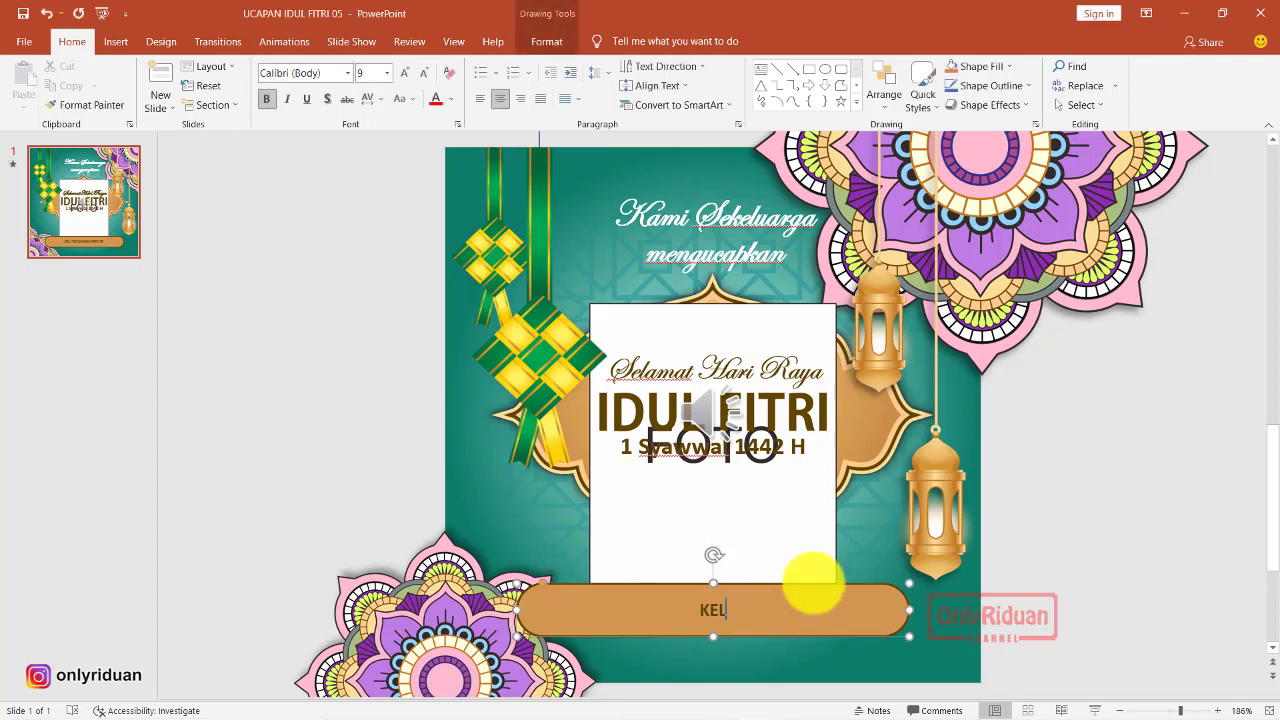
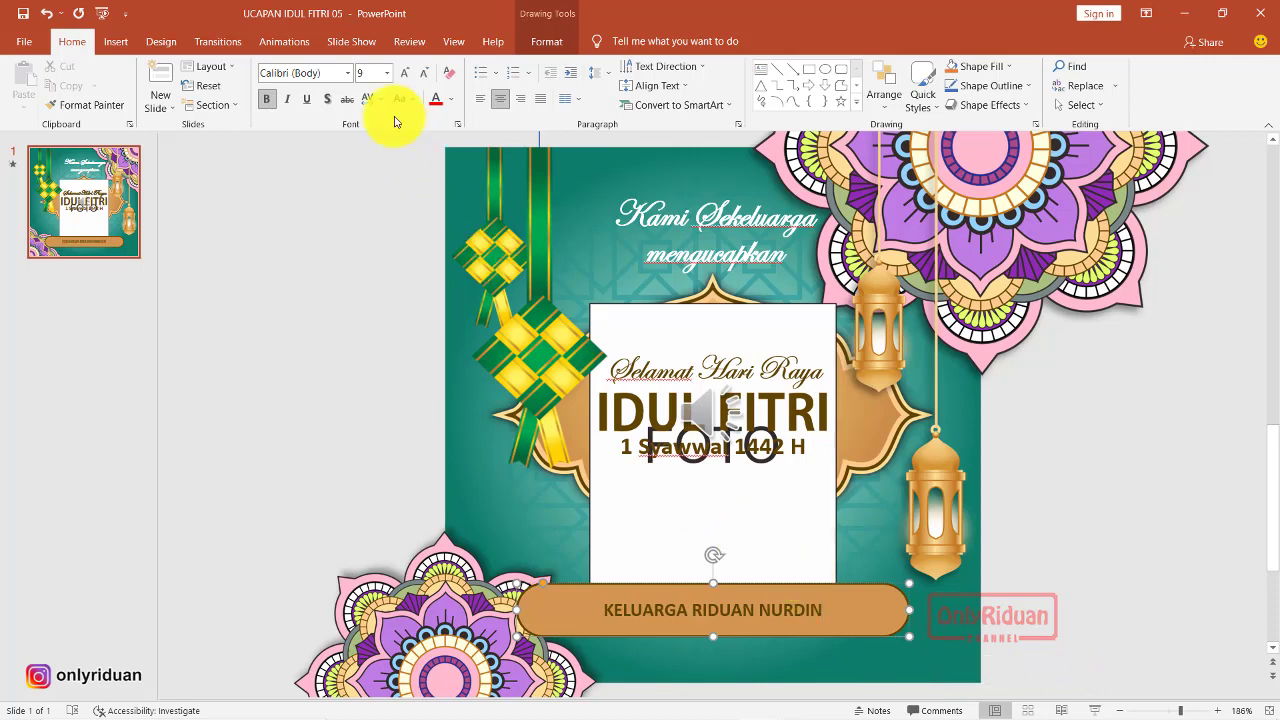
left_click(278, 41)
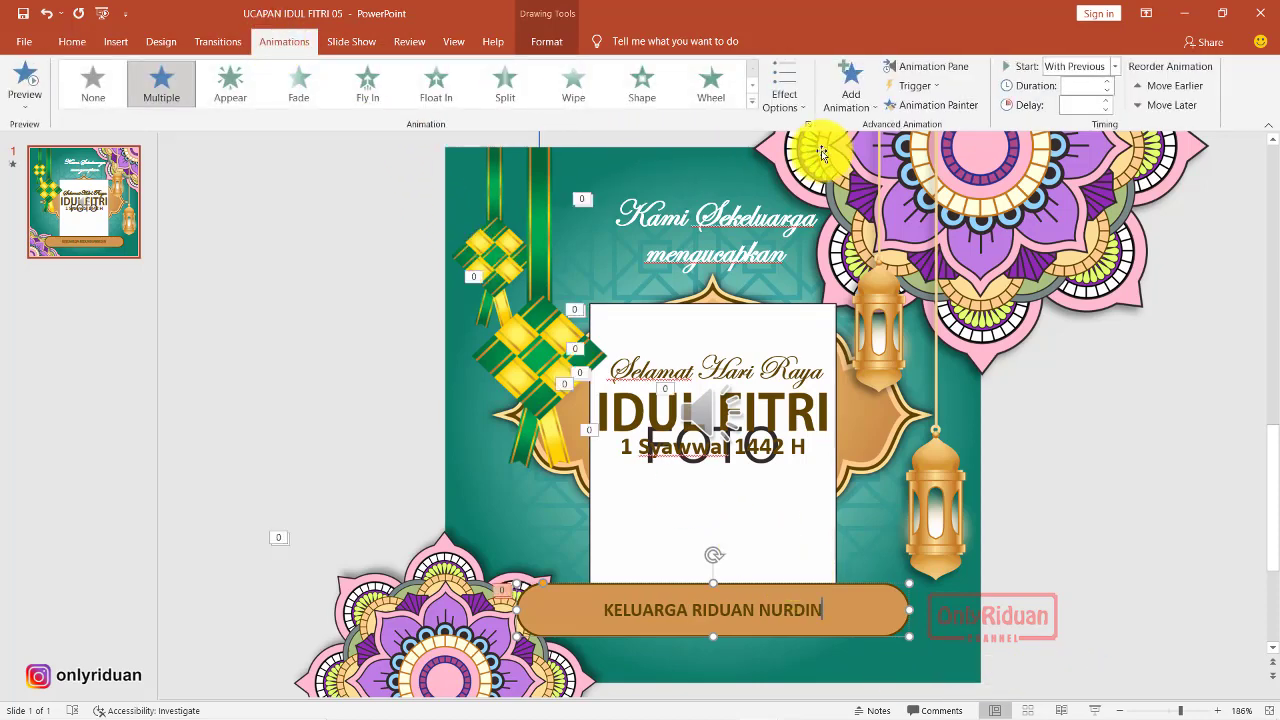
left_click(923, 67)
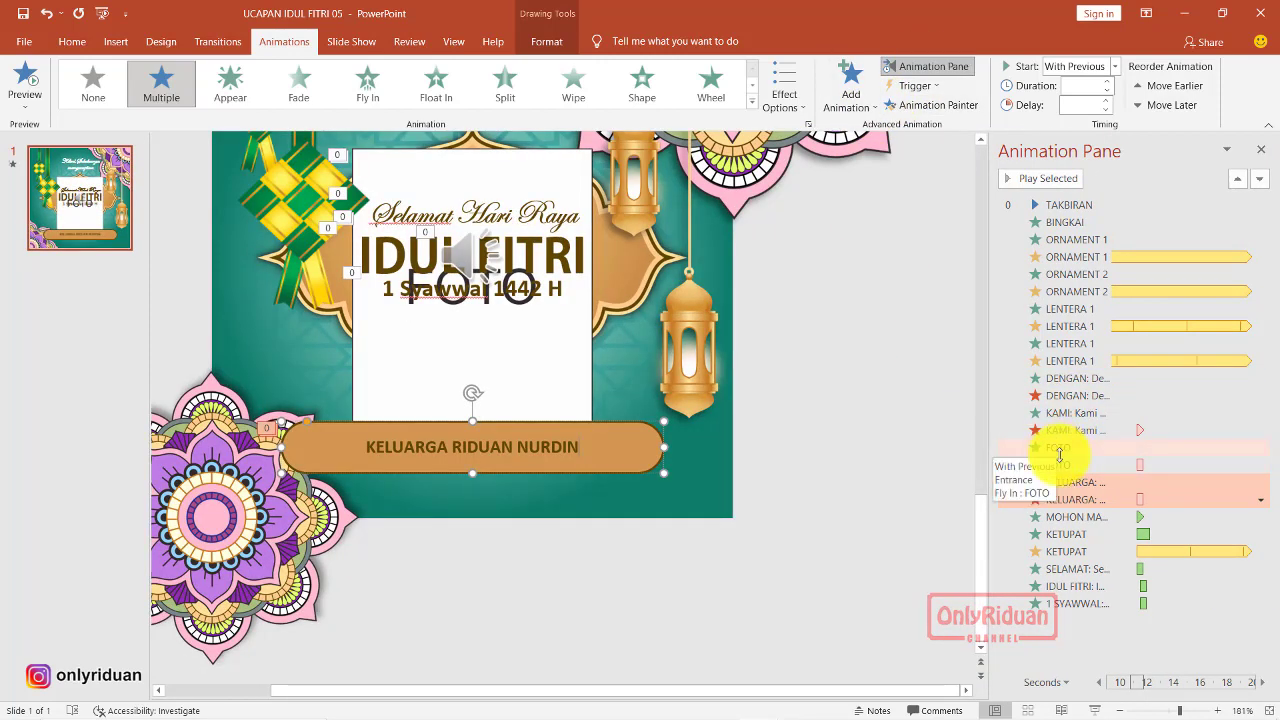
left_click_drag(1062, 463, 648, 362)
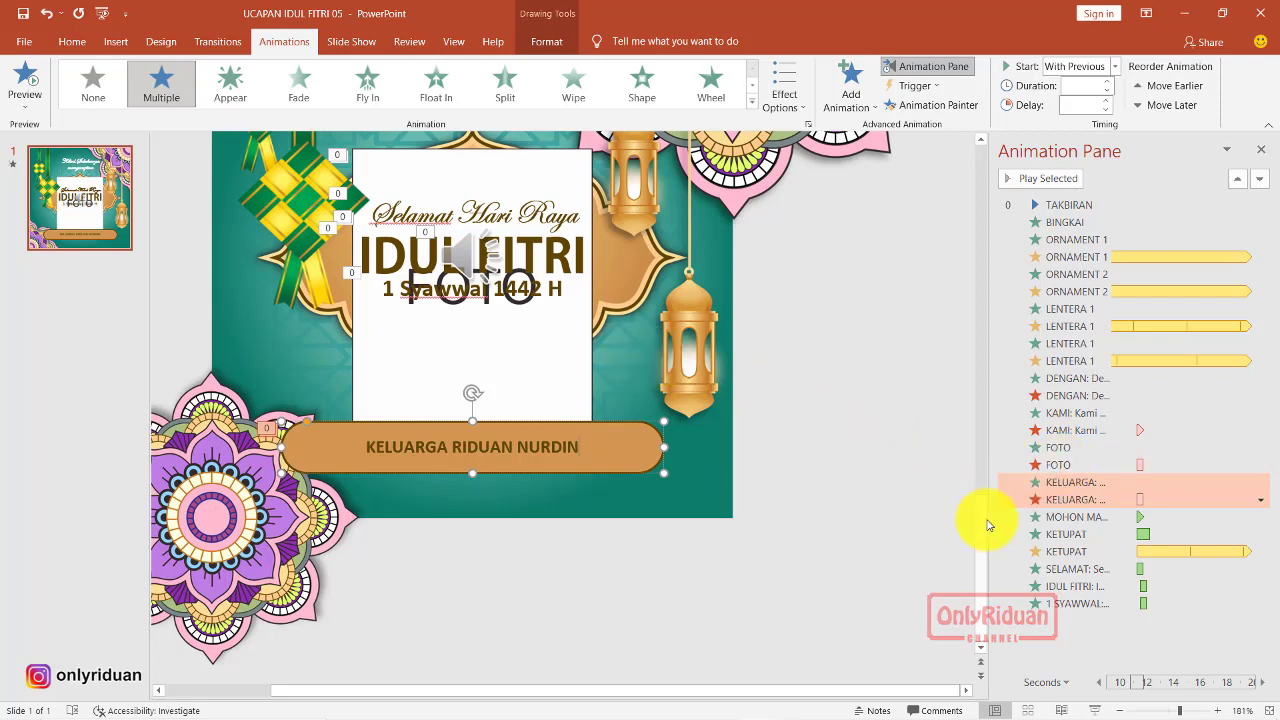
scroll(984, 489, "up", 1)
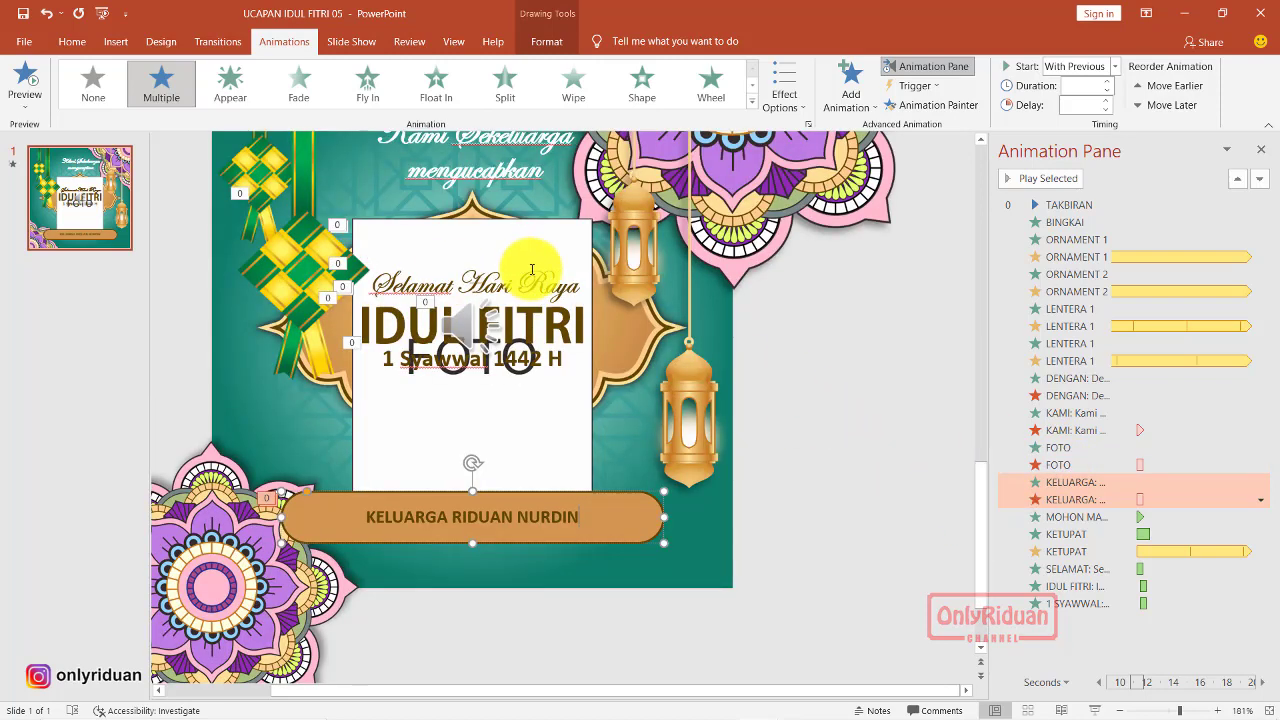
Step: Insert the Foto 7 family photo and size it to about 2.41" x 2.69" to fit the frame
left_click(115, 41)
left_click(121, 100)
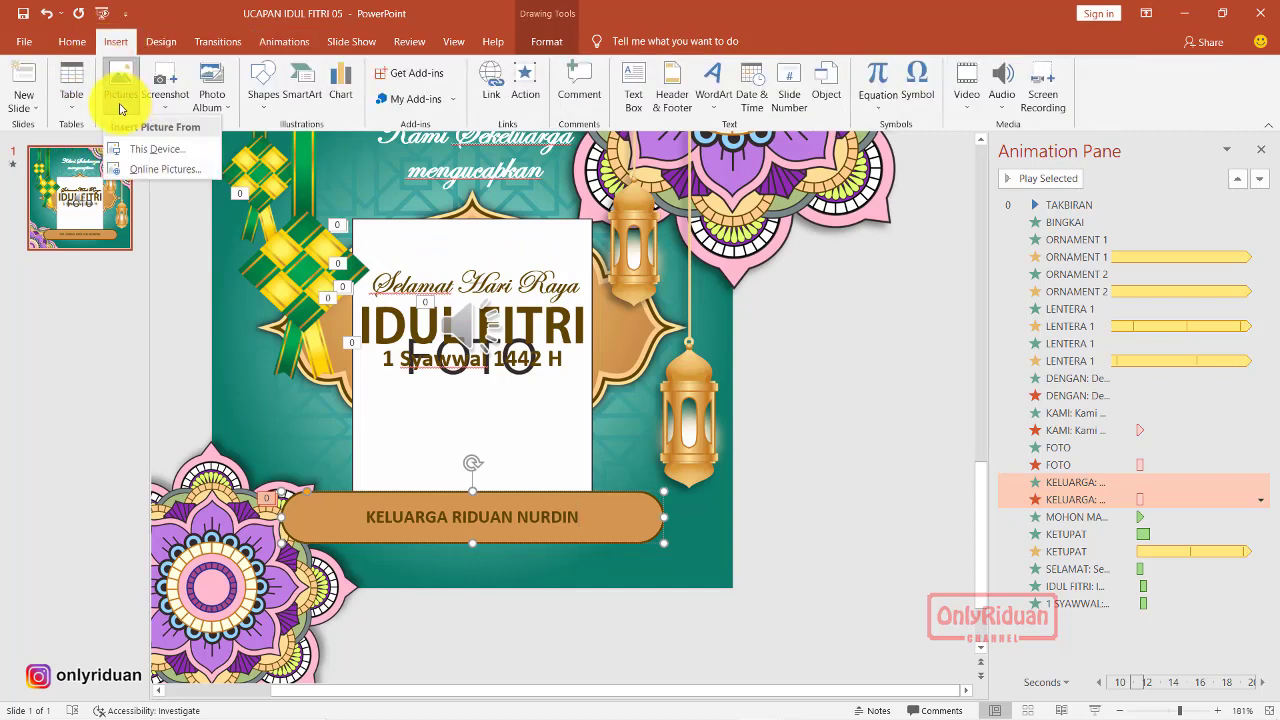
left_click(145, 155)
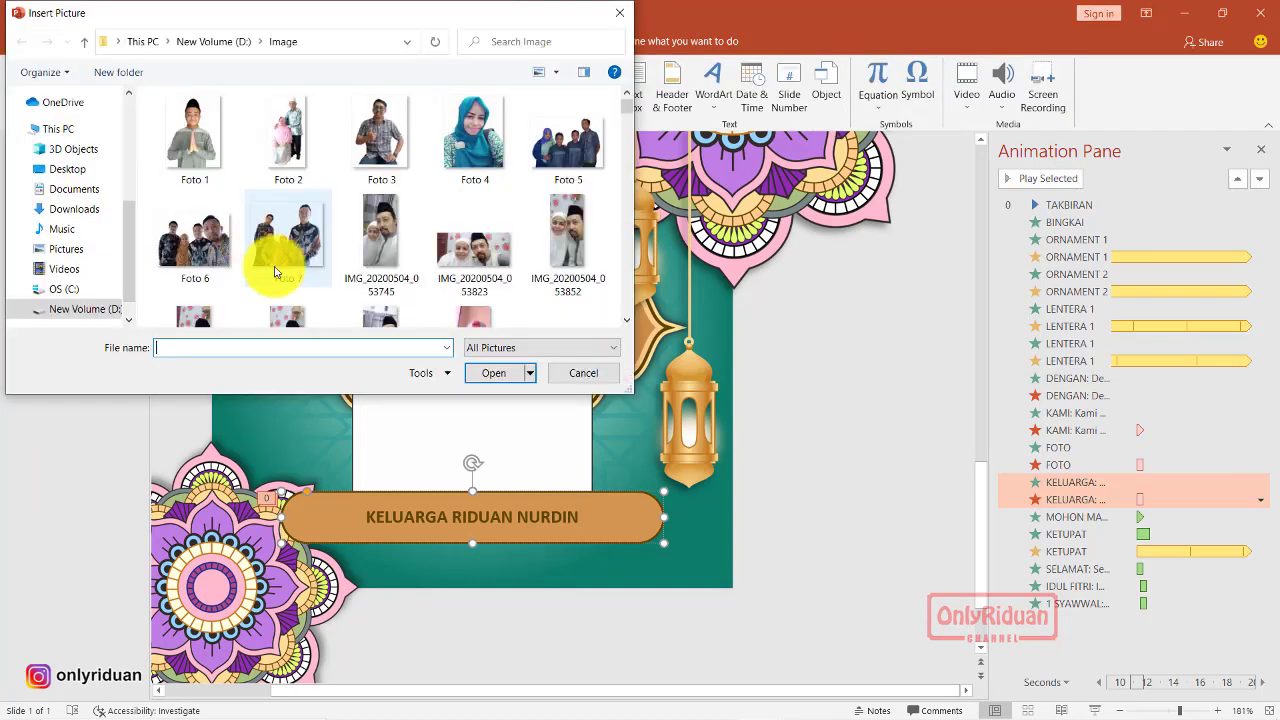
left_click(285, 243)
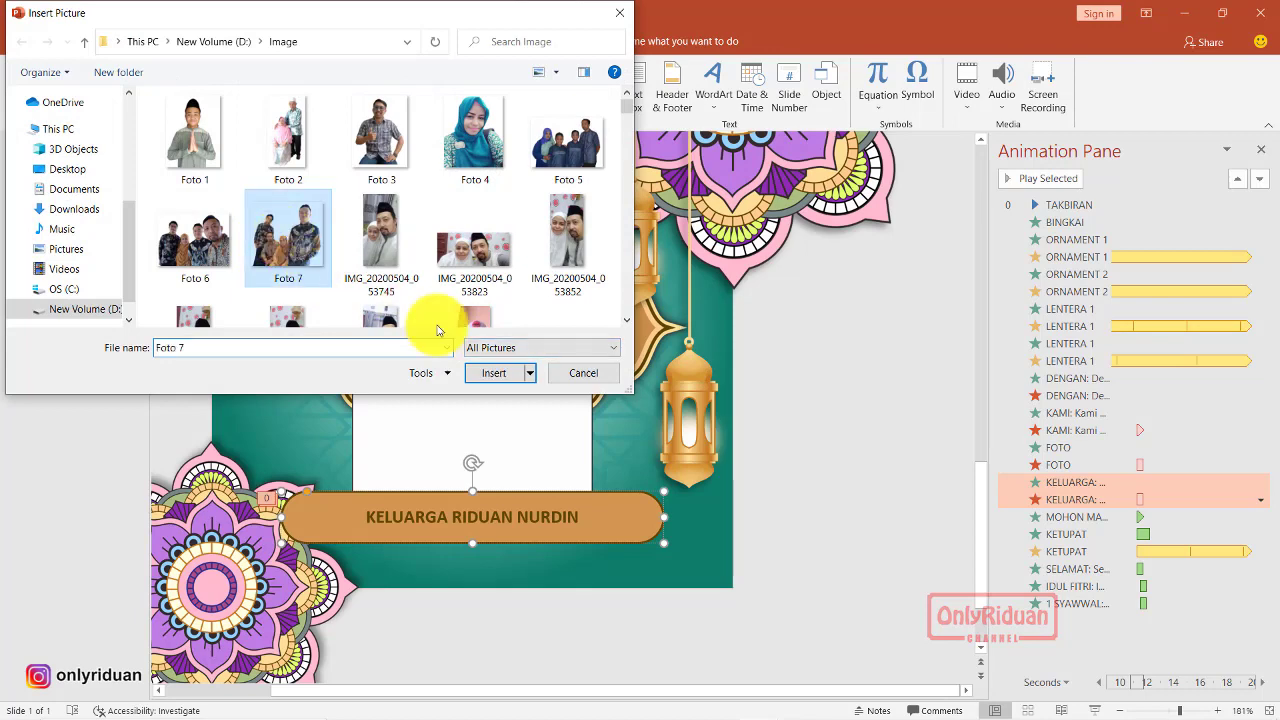
left_click(482, 378)
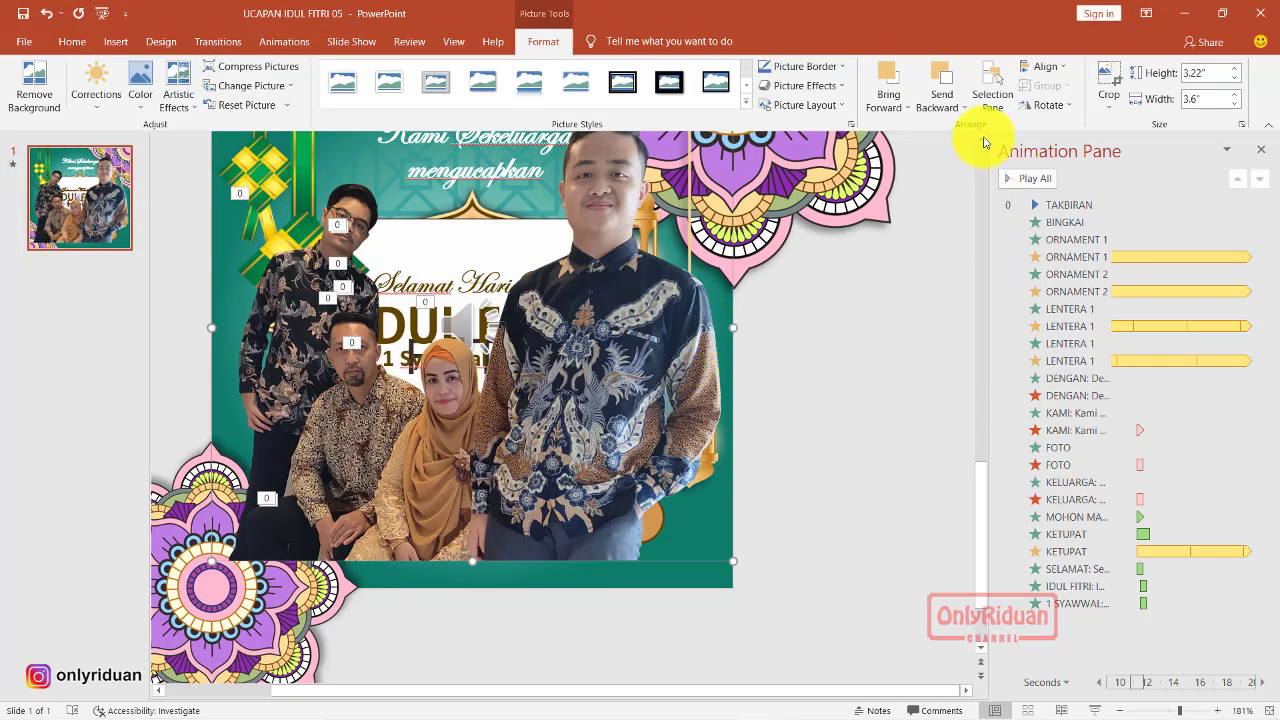
scroll(984, 143, "up", 2)
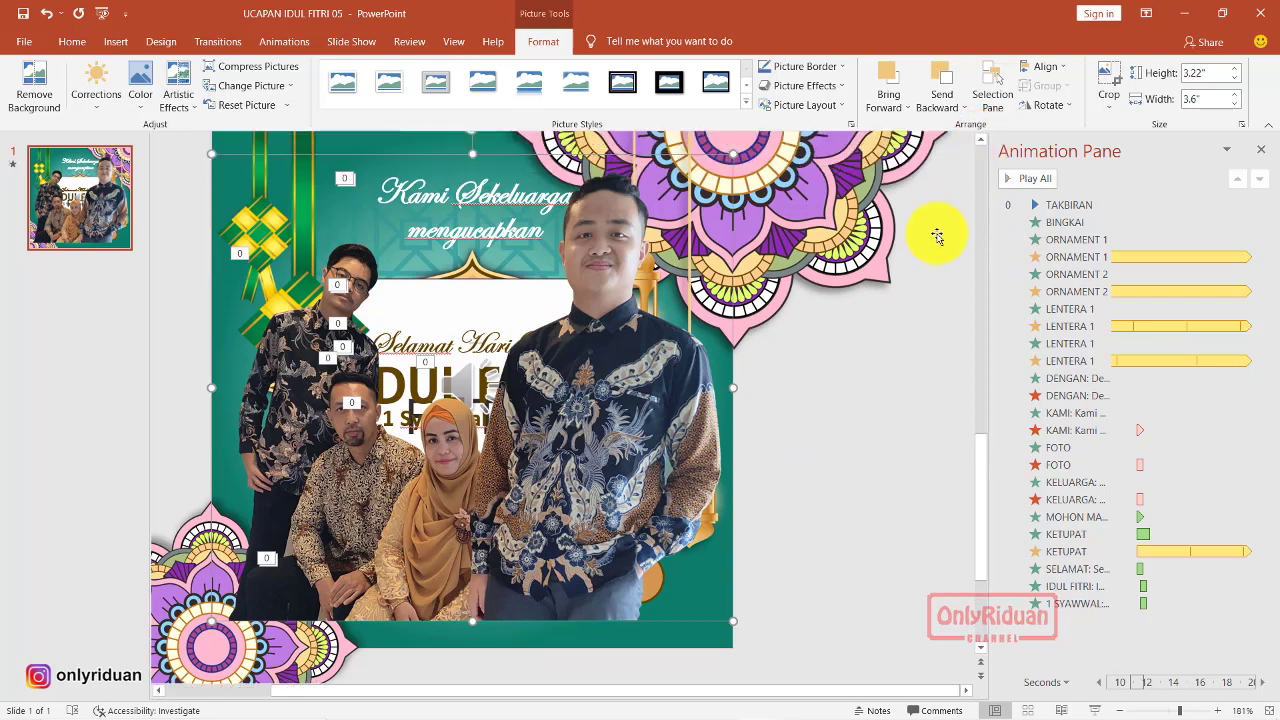
key("ctrl+alt")
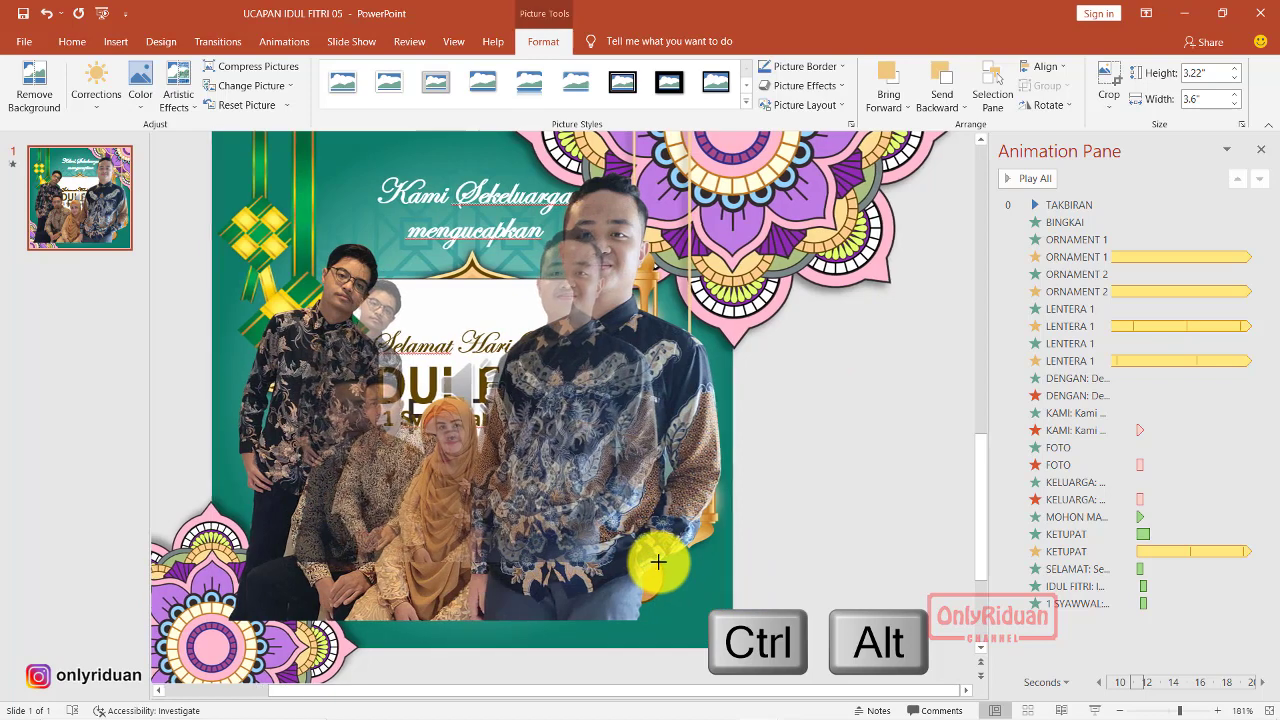
left_click_drag(658, 562, 662, 562)
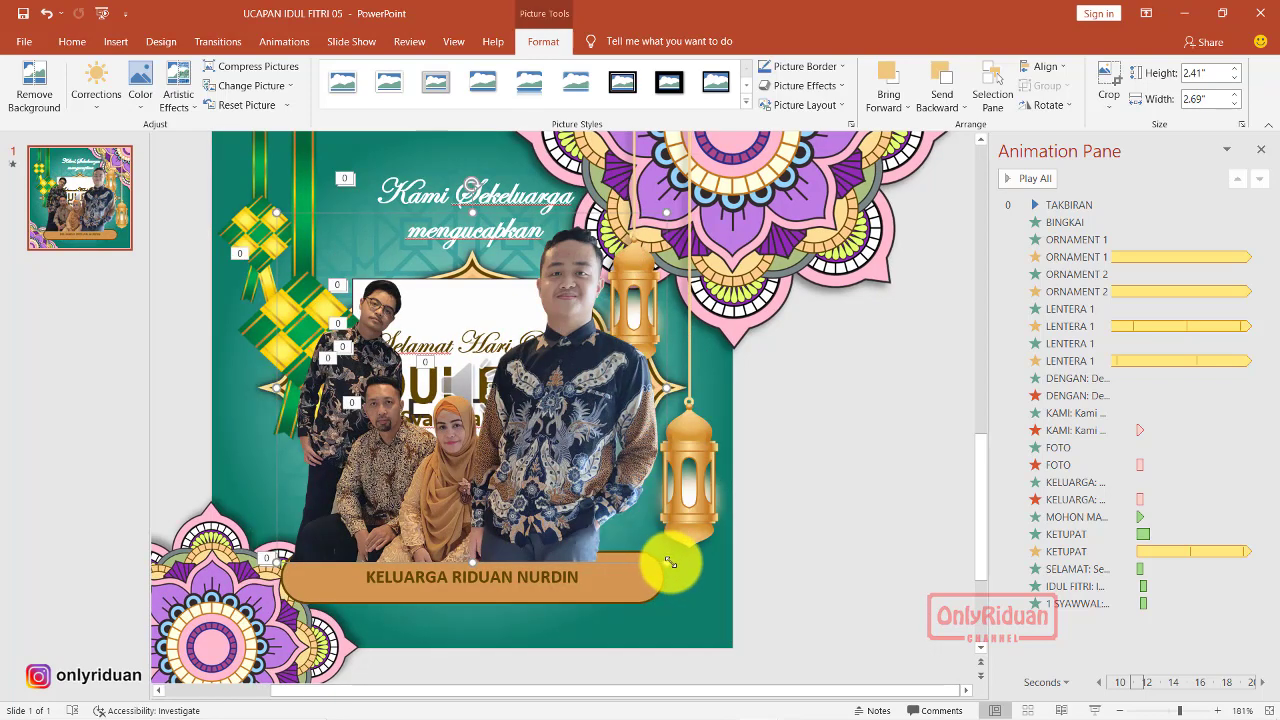
key("ctrl+z")
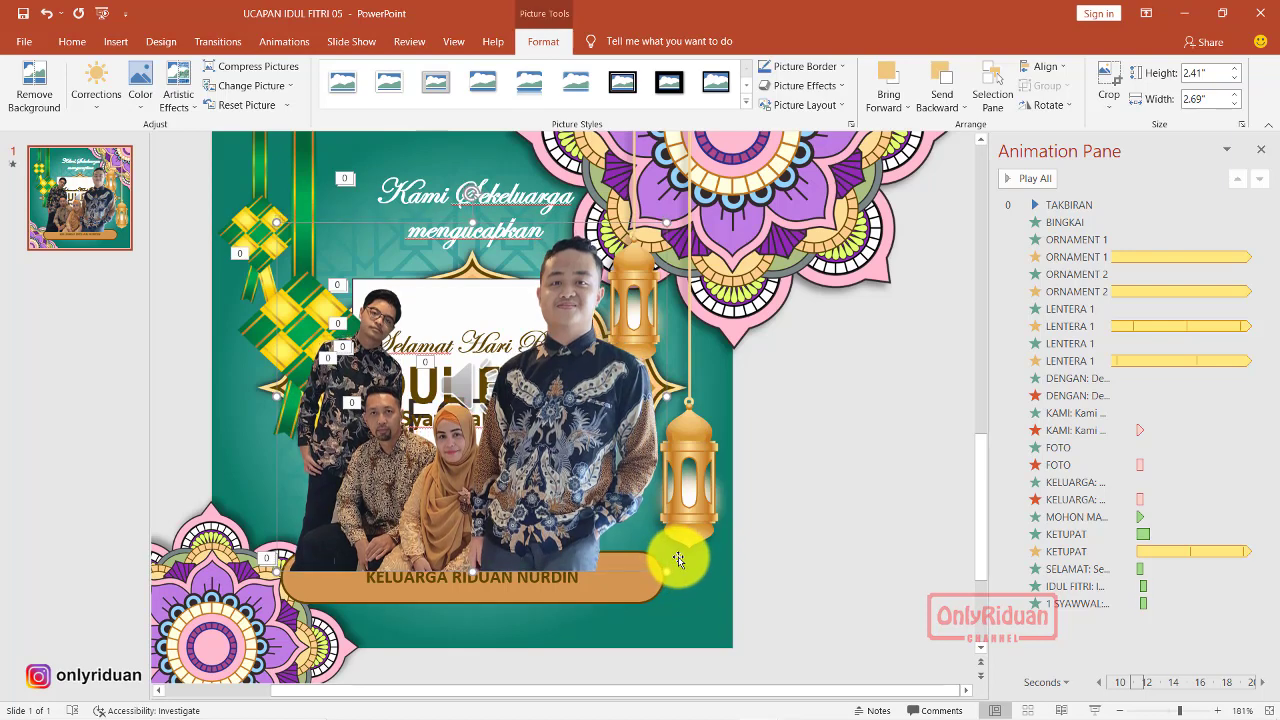
Step: Bring the family-name banner to the front, above the photo
left_click(763, 623)
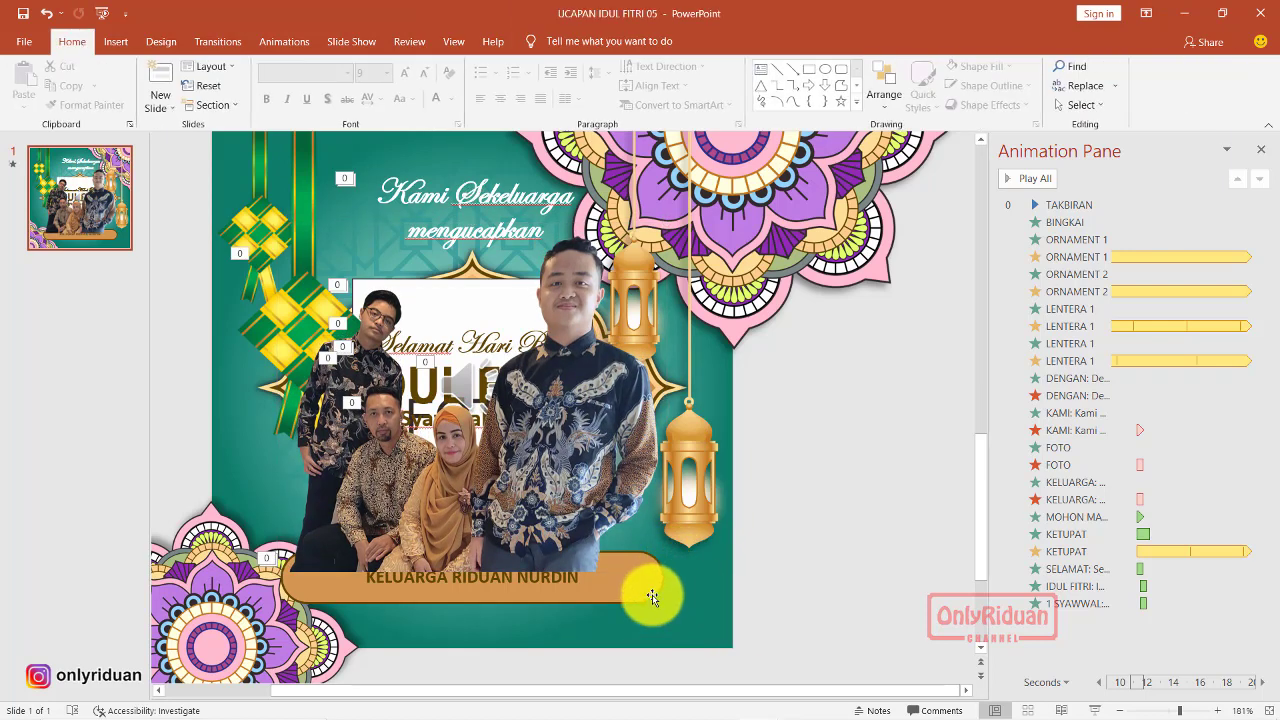
left_click_drag(777, 627, 266, 528)
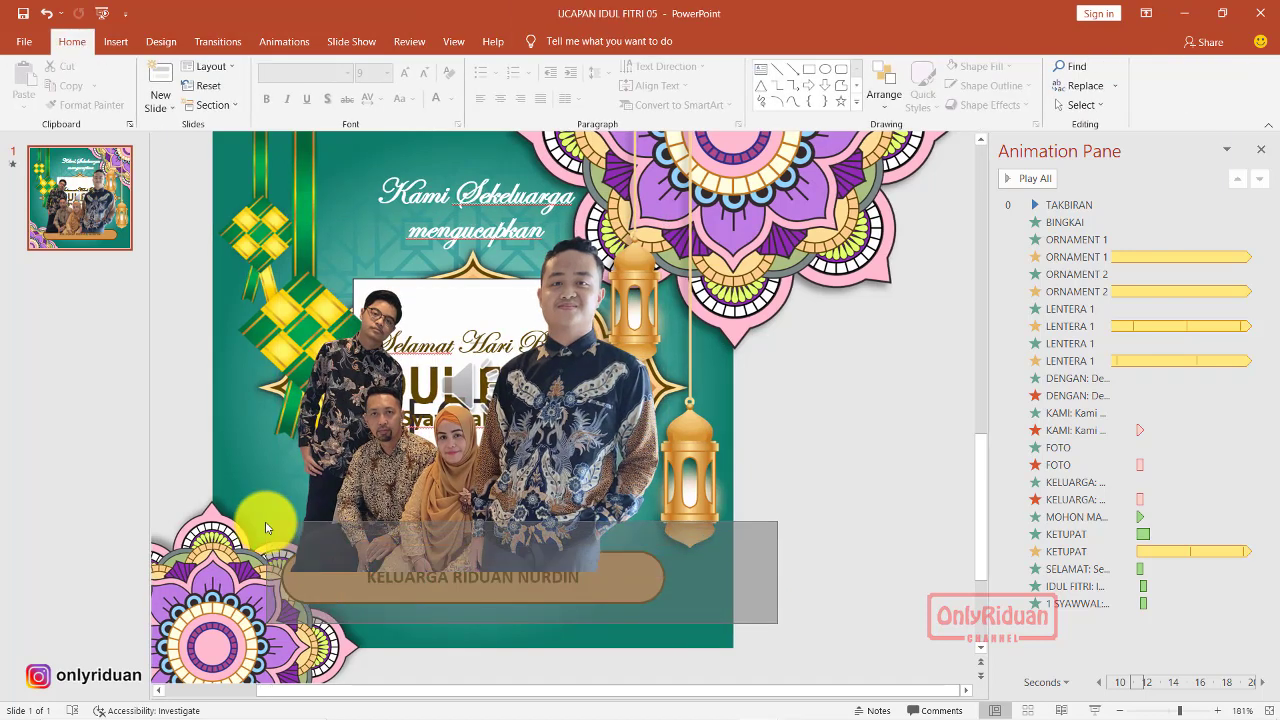
left_click(758, 630)
left_click_drag(771, 628, 282, 541)
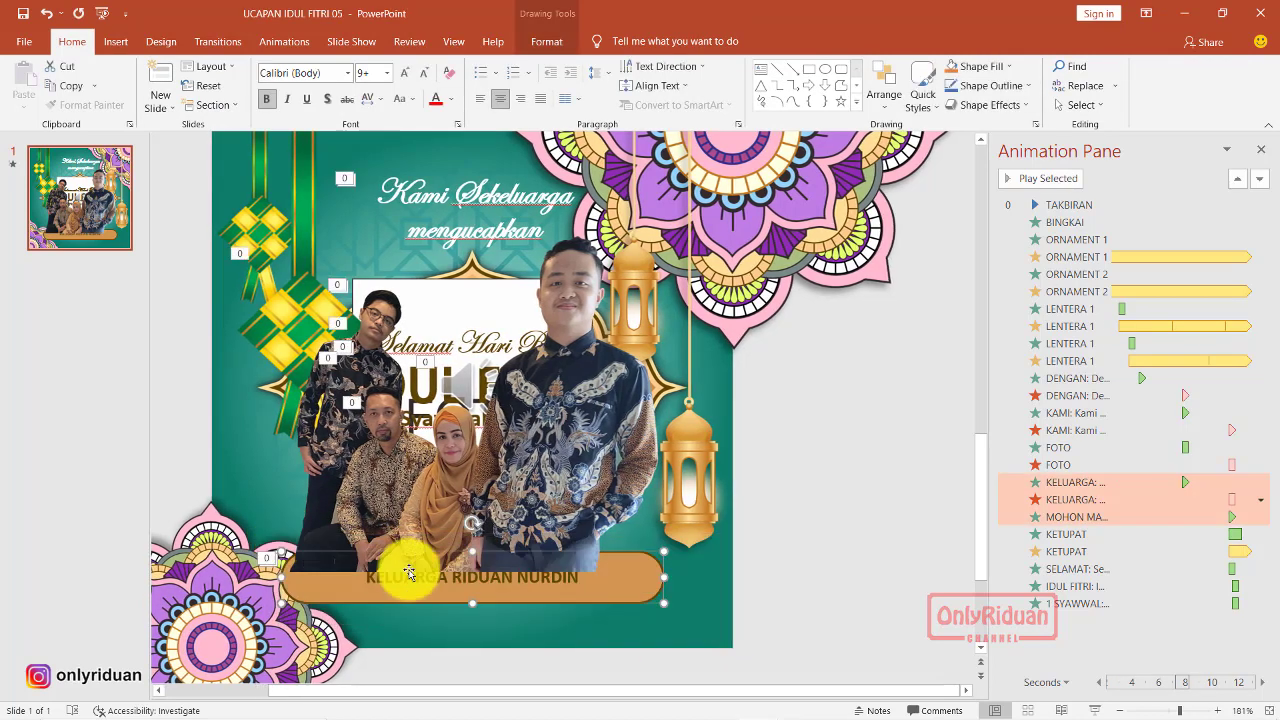
right_click(518, 585)
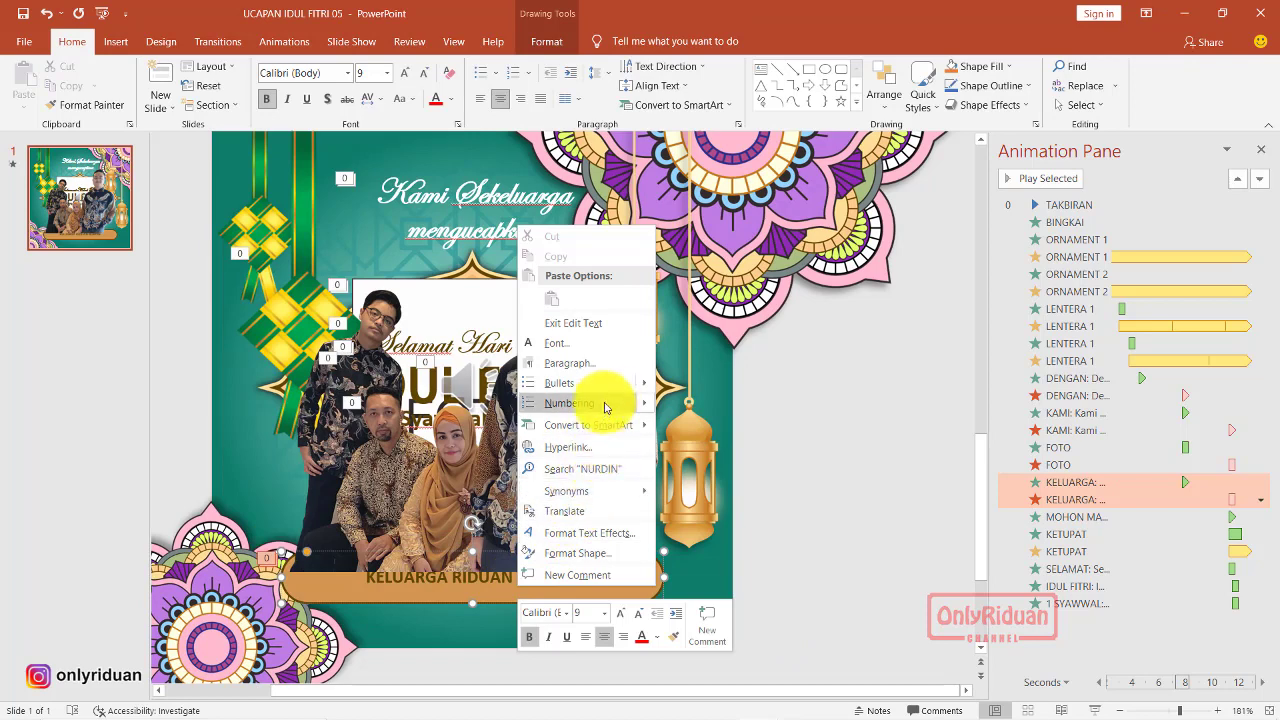
left_click(793, 560)
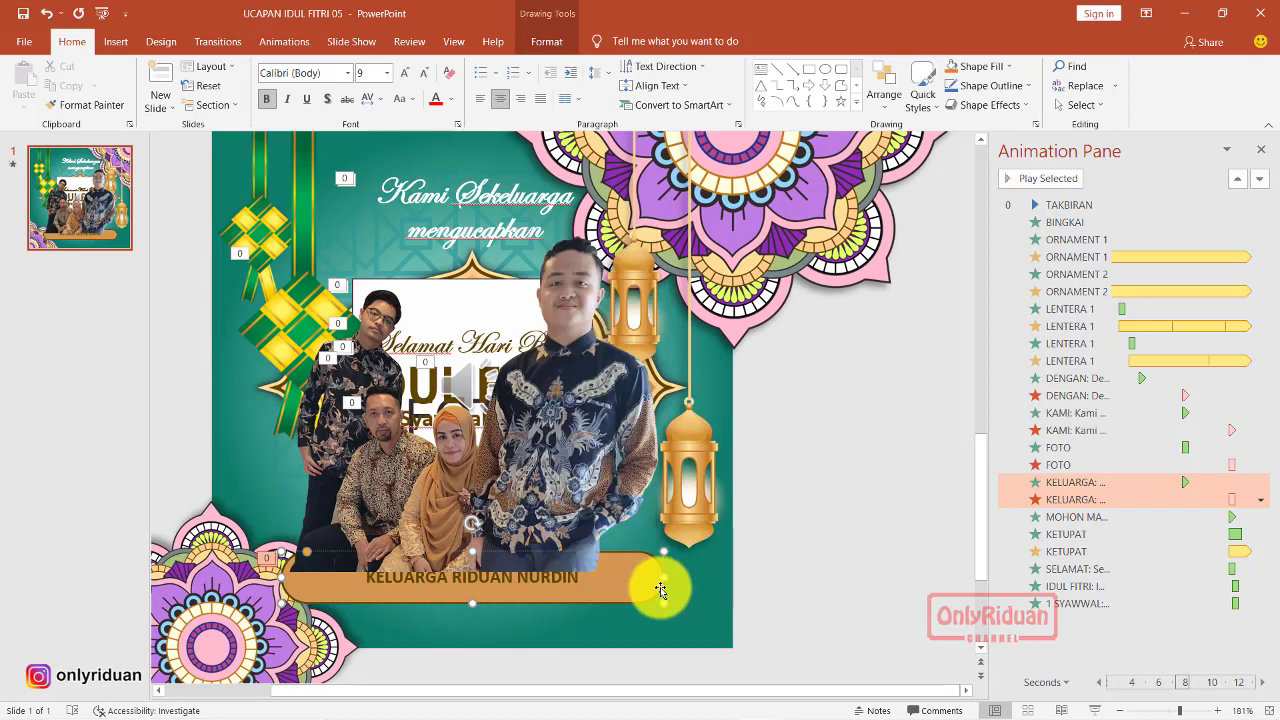
right_click(661, 590)
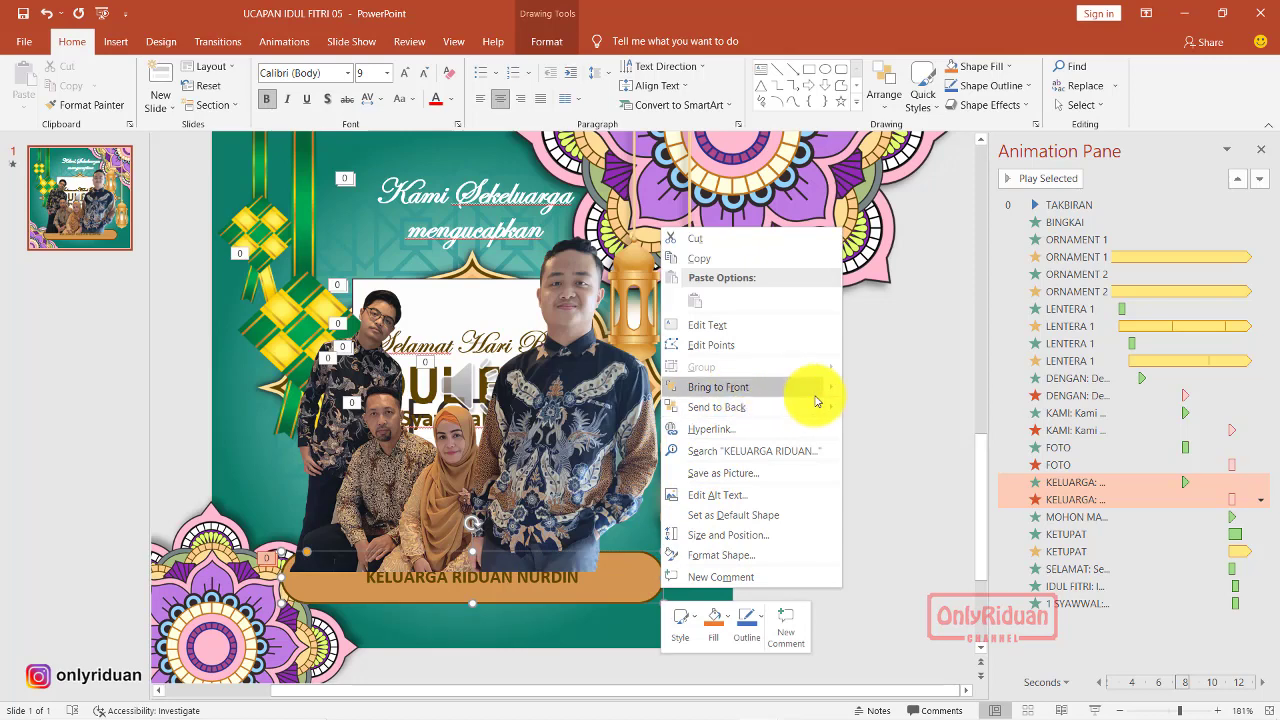
mouse_move(718, 387)
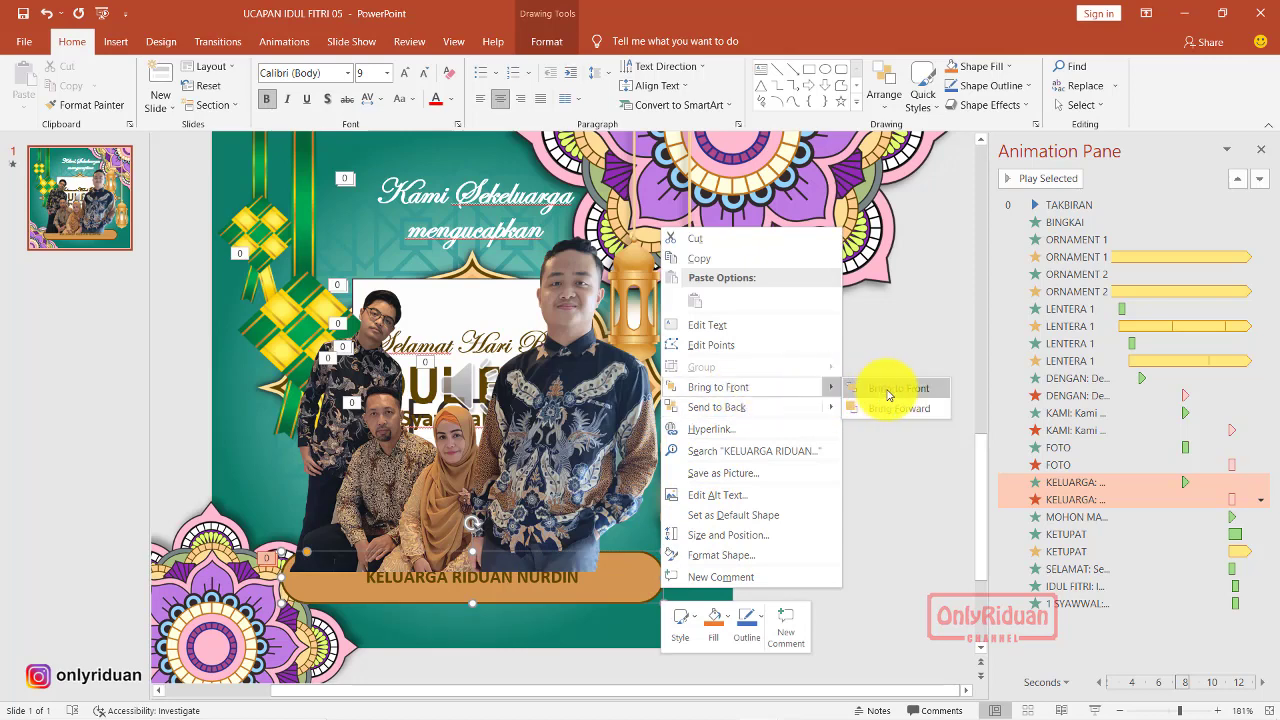
left_click(889, 390)
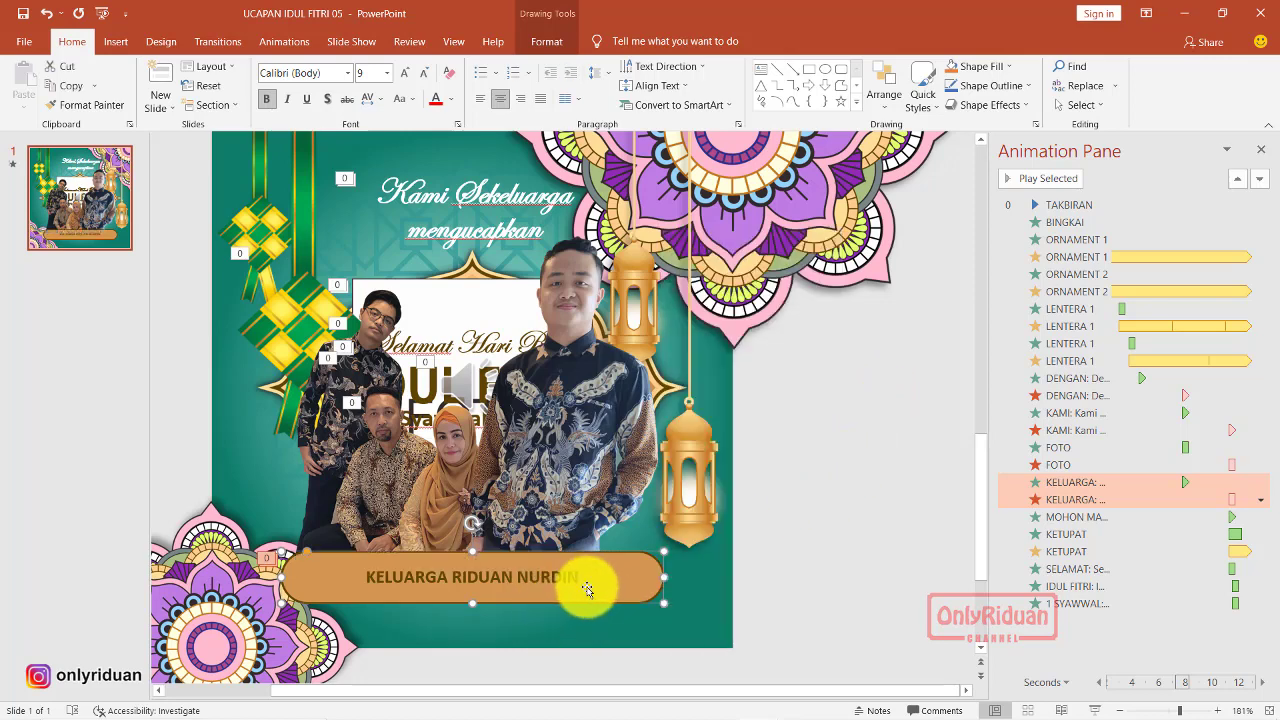
left_click(553, 415)
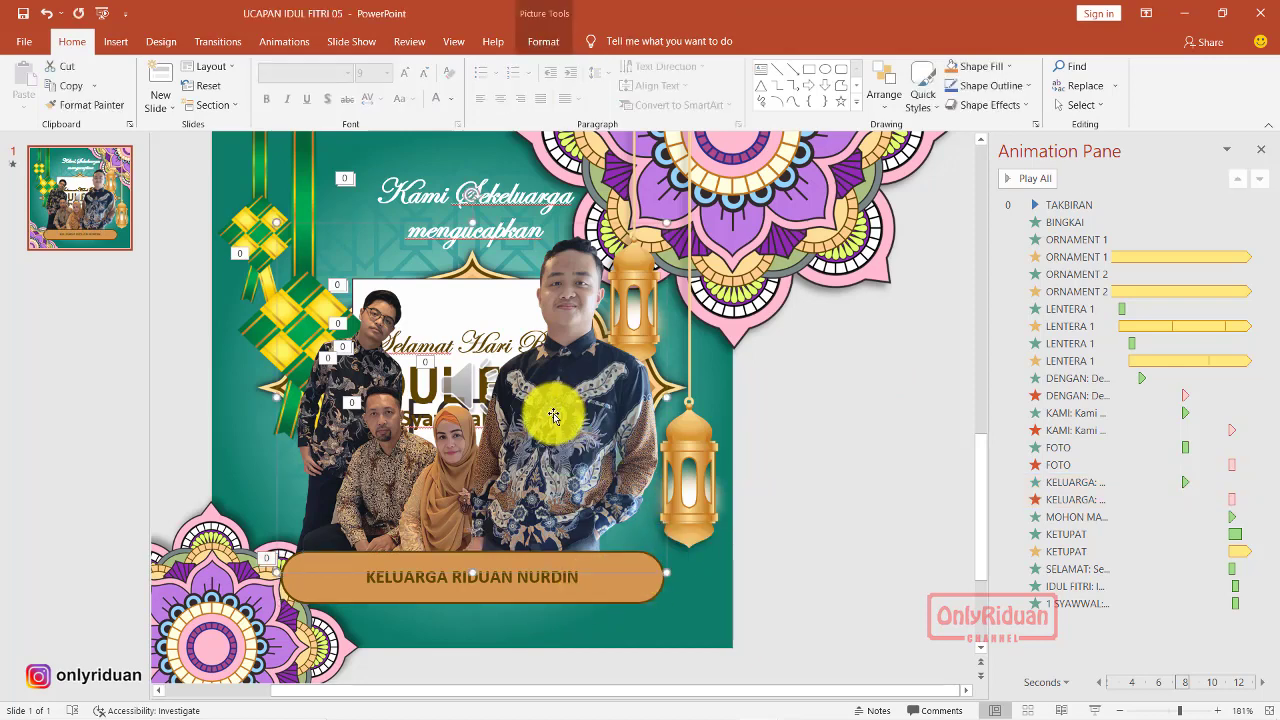
Step: Add Wipe entrance and Float Out exit effects to the photo, then select both Picture 3 rows
left_click(284, 44)
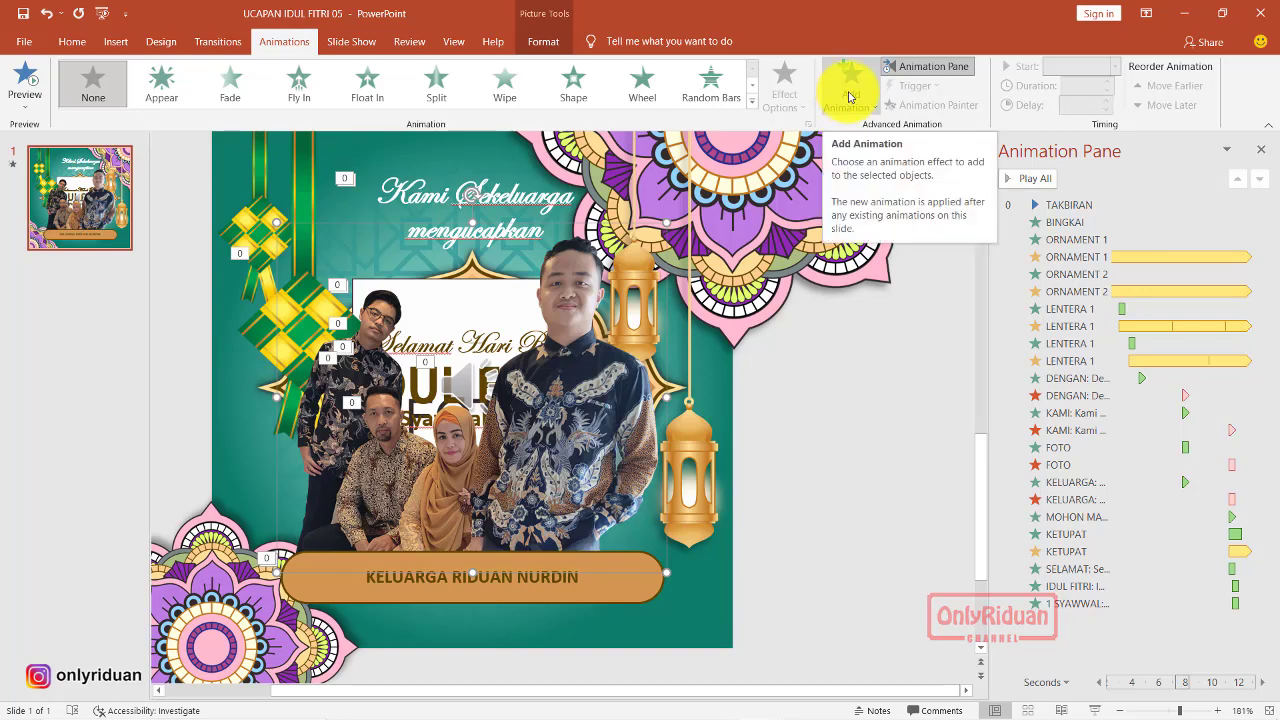
left_click(848, 92)
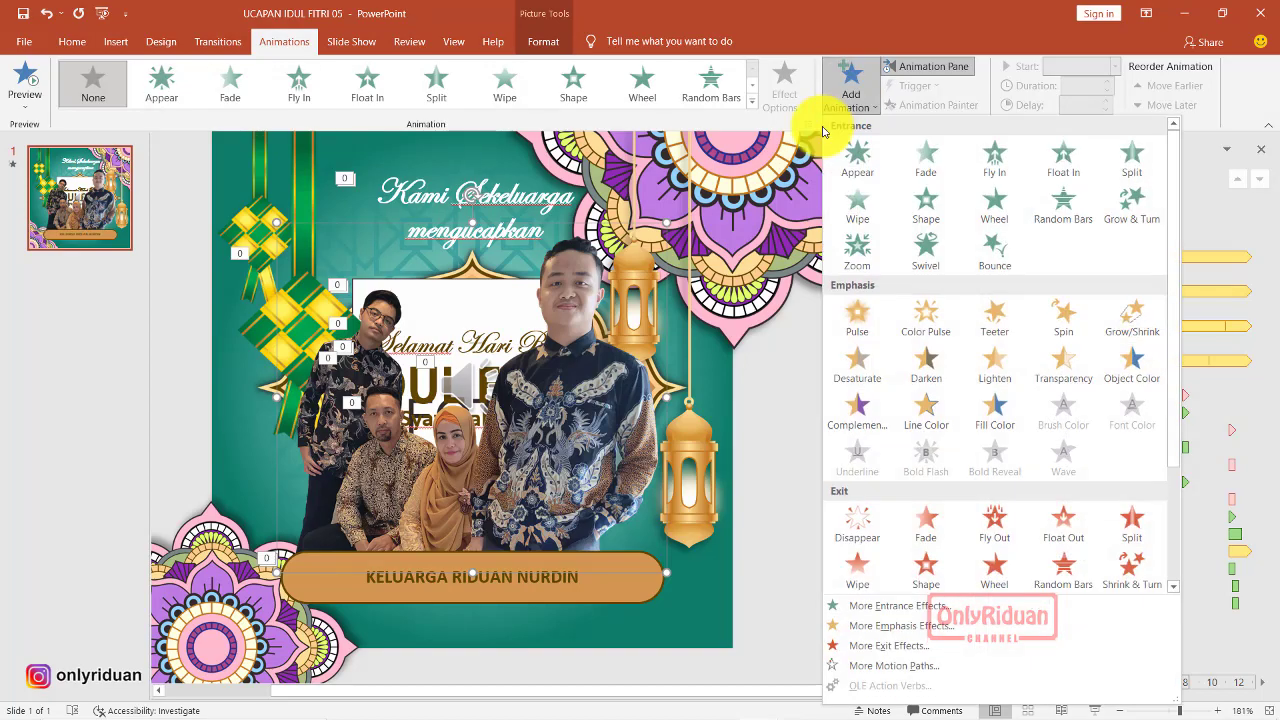
left_click(857, 205)
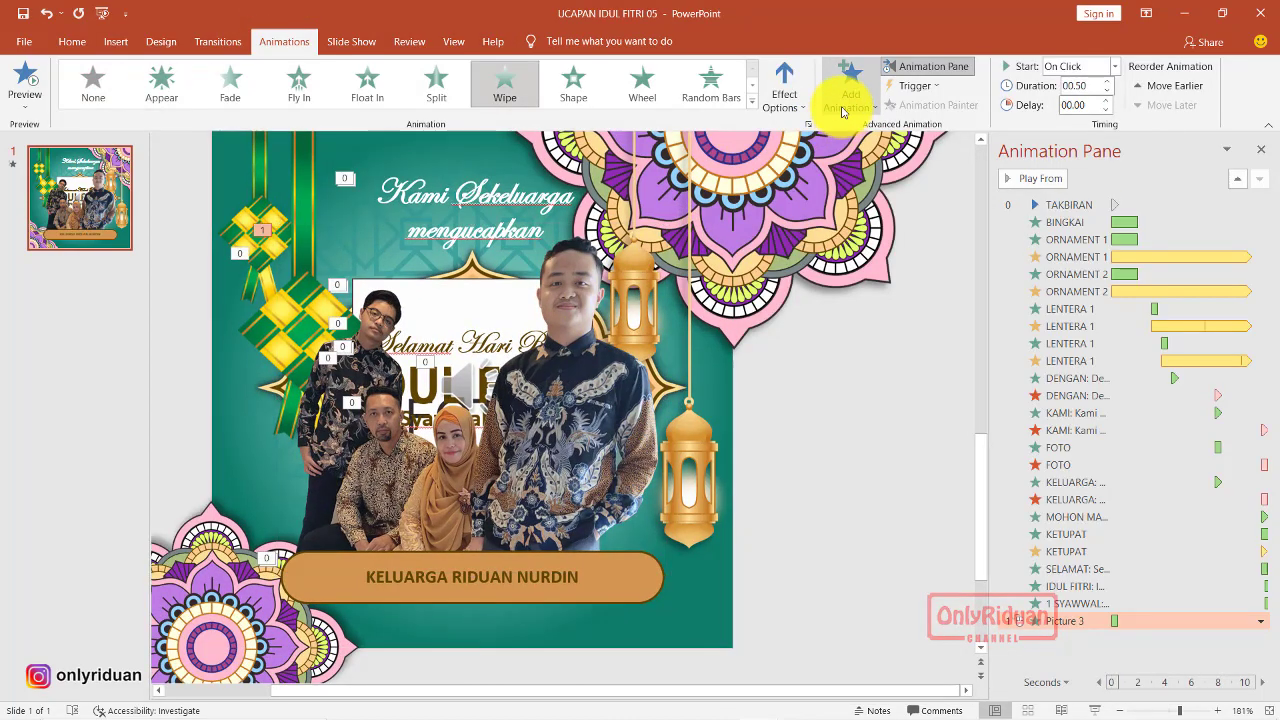
left_click(848, 95)
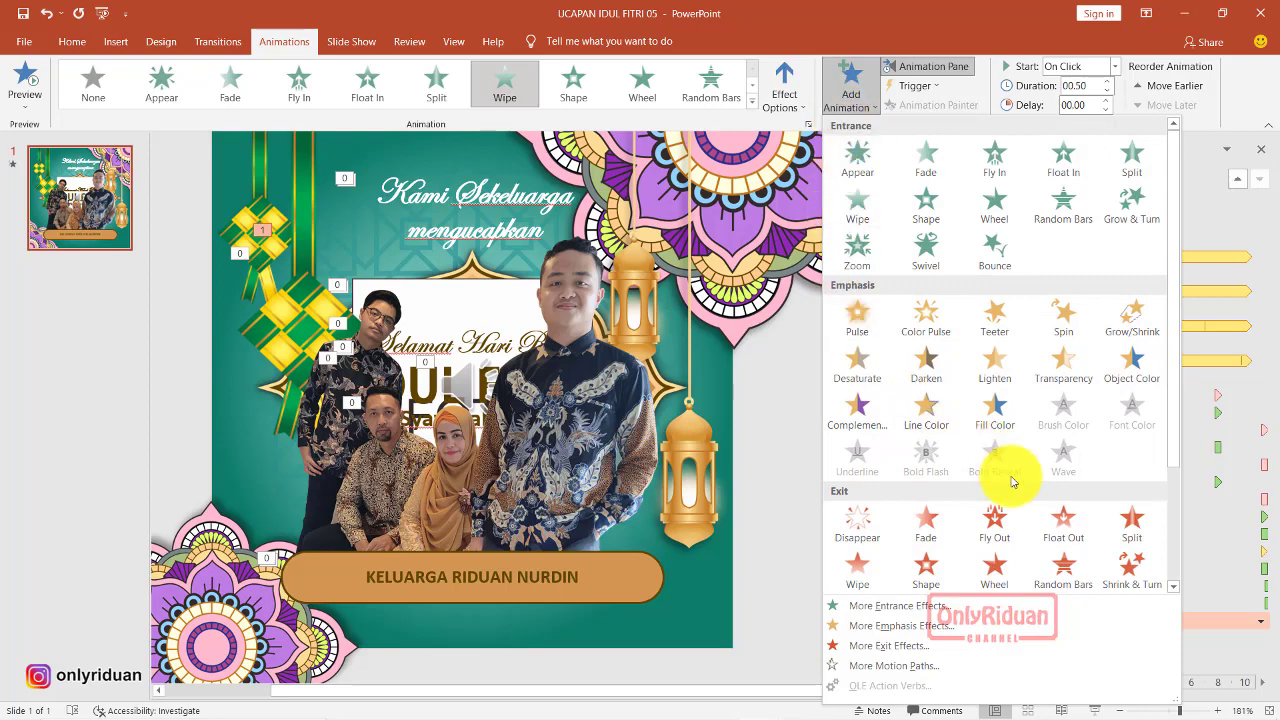
left_click(1060, 522)
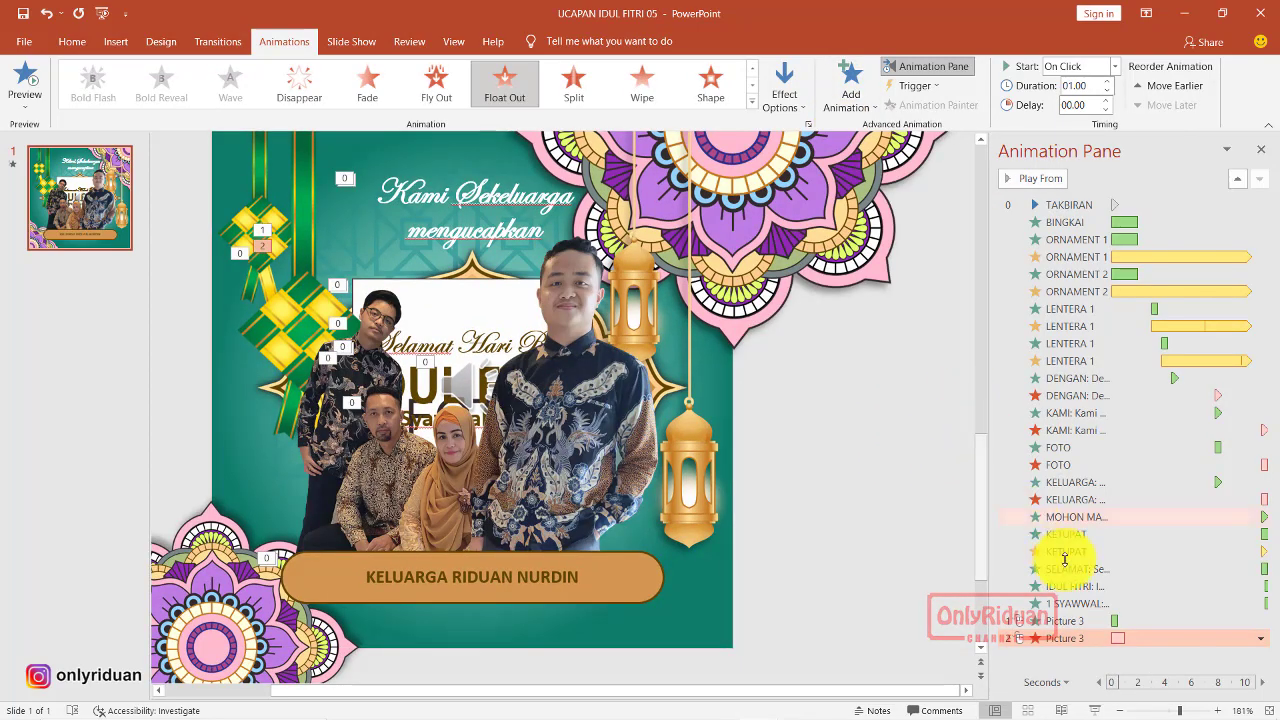
left_click(1149, 621)
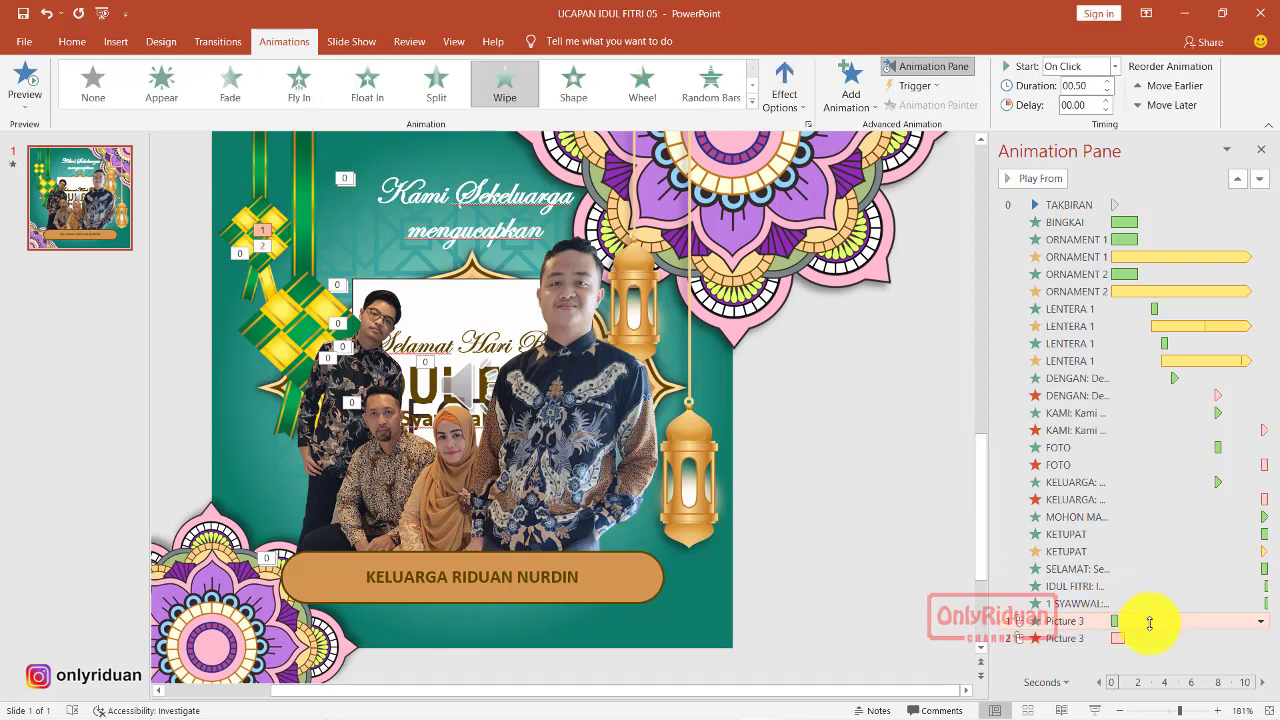
left_click(1147, 638, "ctrl")
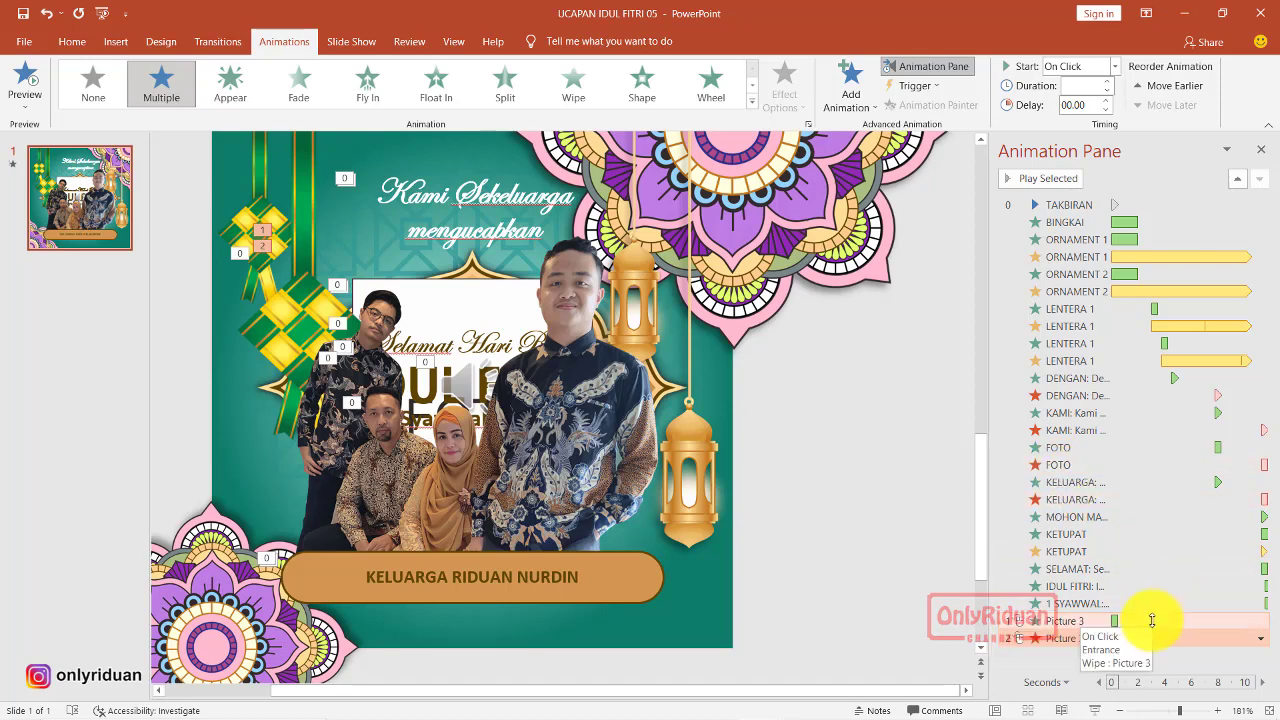
Step: Move Picture 3's effects below FOTO, set them to With Previous, and shift their timeline bars
left_click_drag(1130, 480, 1130, 482)
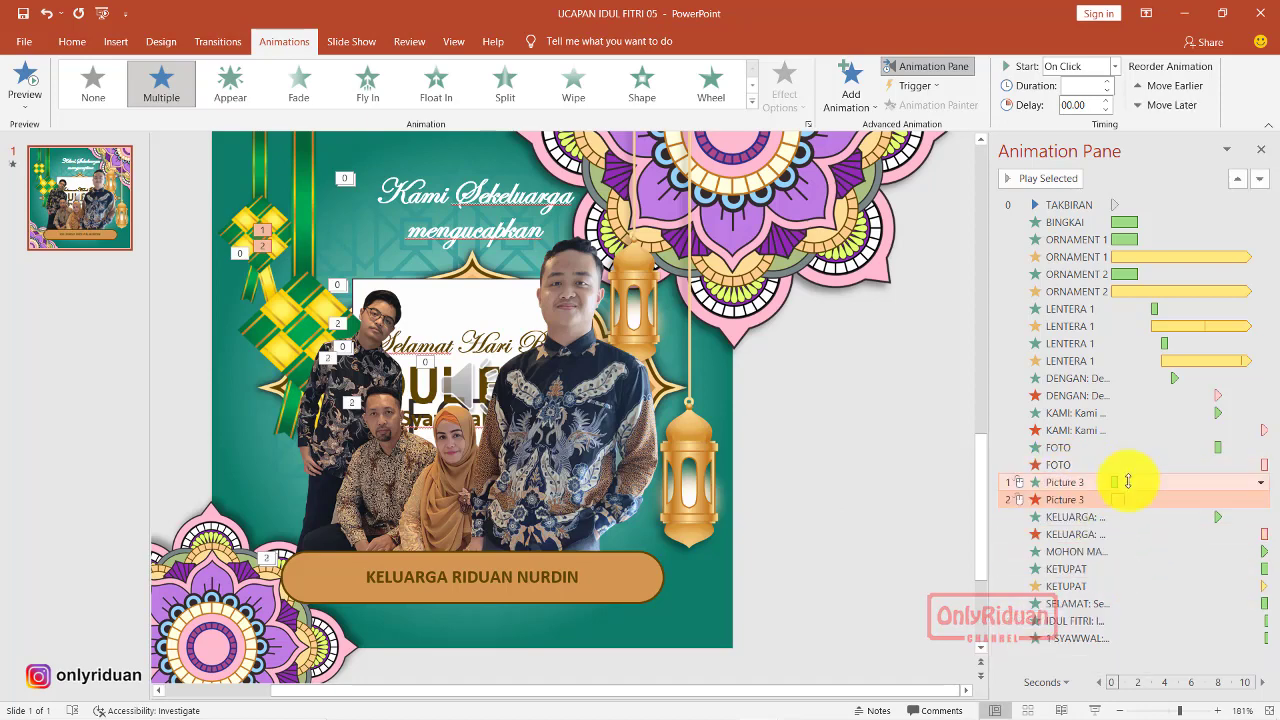
left_click(1261, 483)
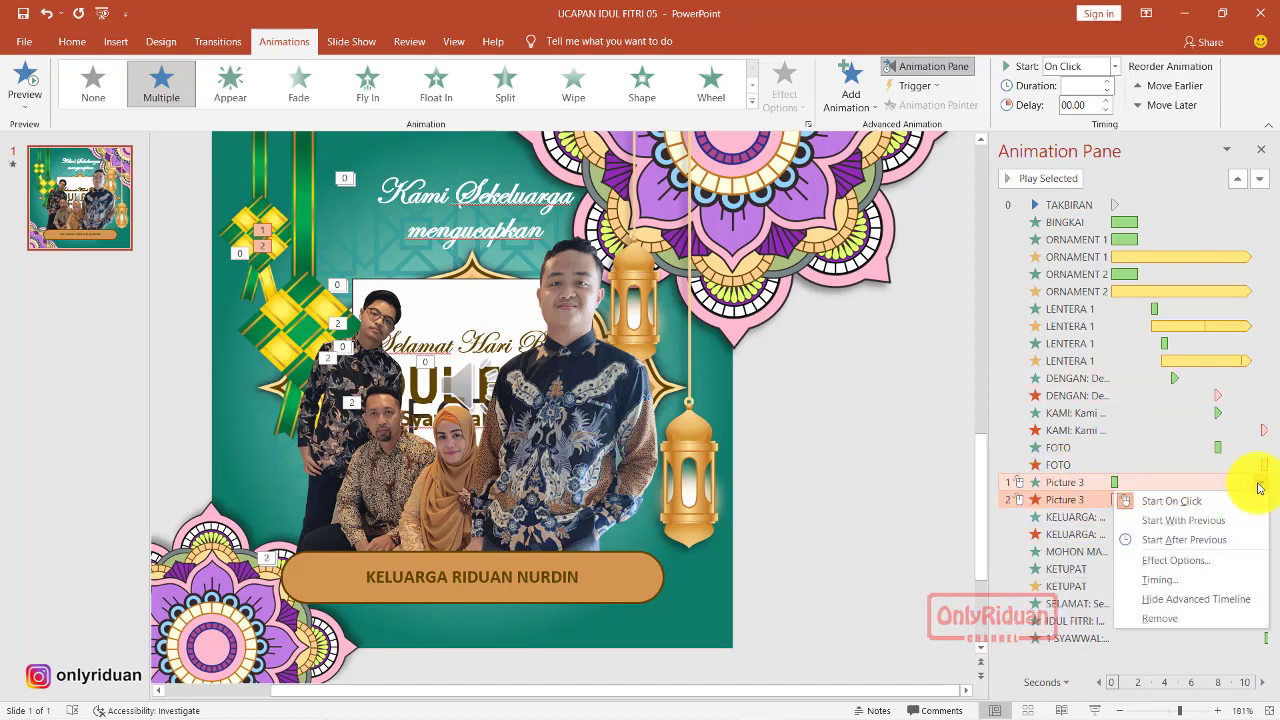
left_click(1173, 521)
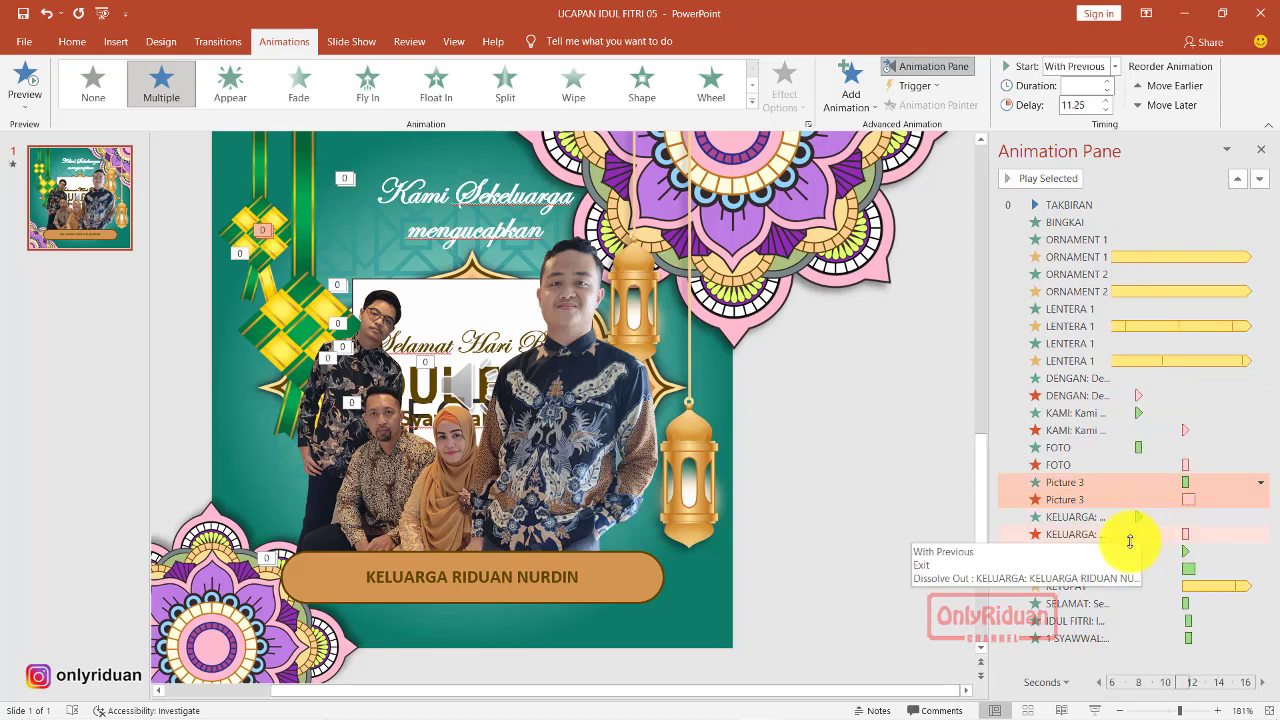
mouse_move(1137, 482)
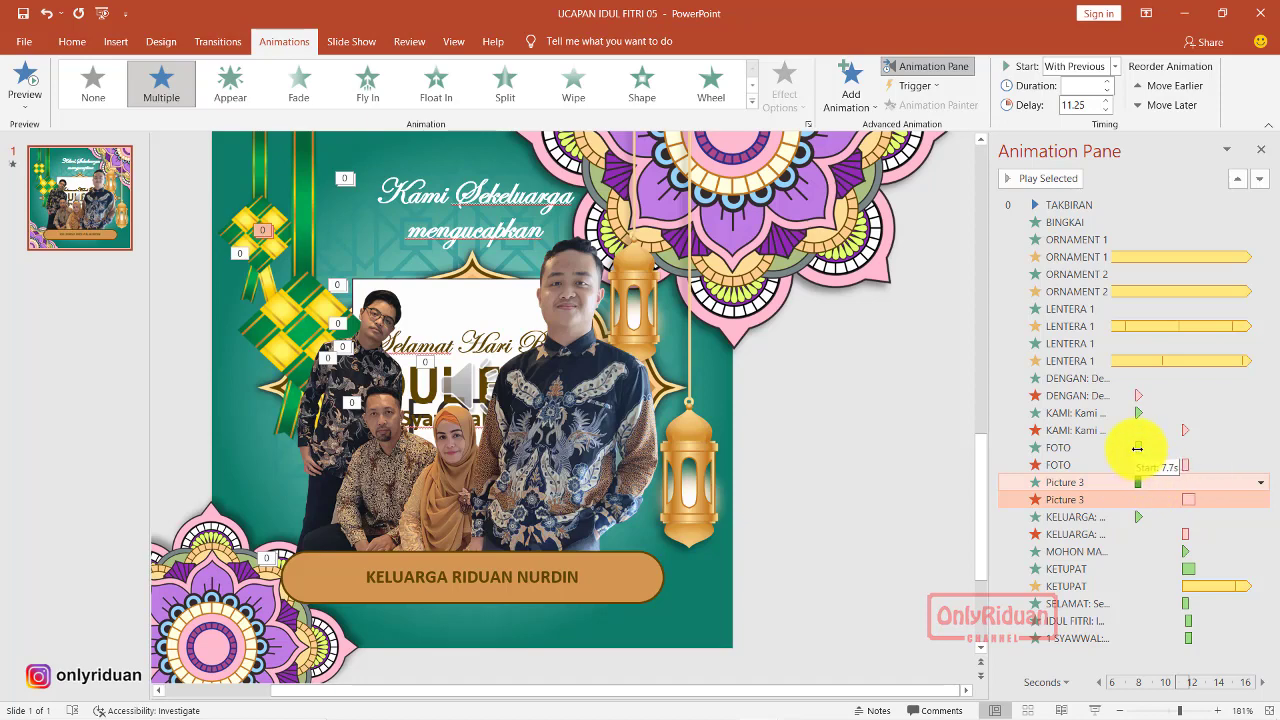
left_click(1130, 501)
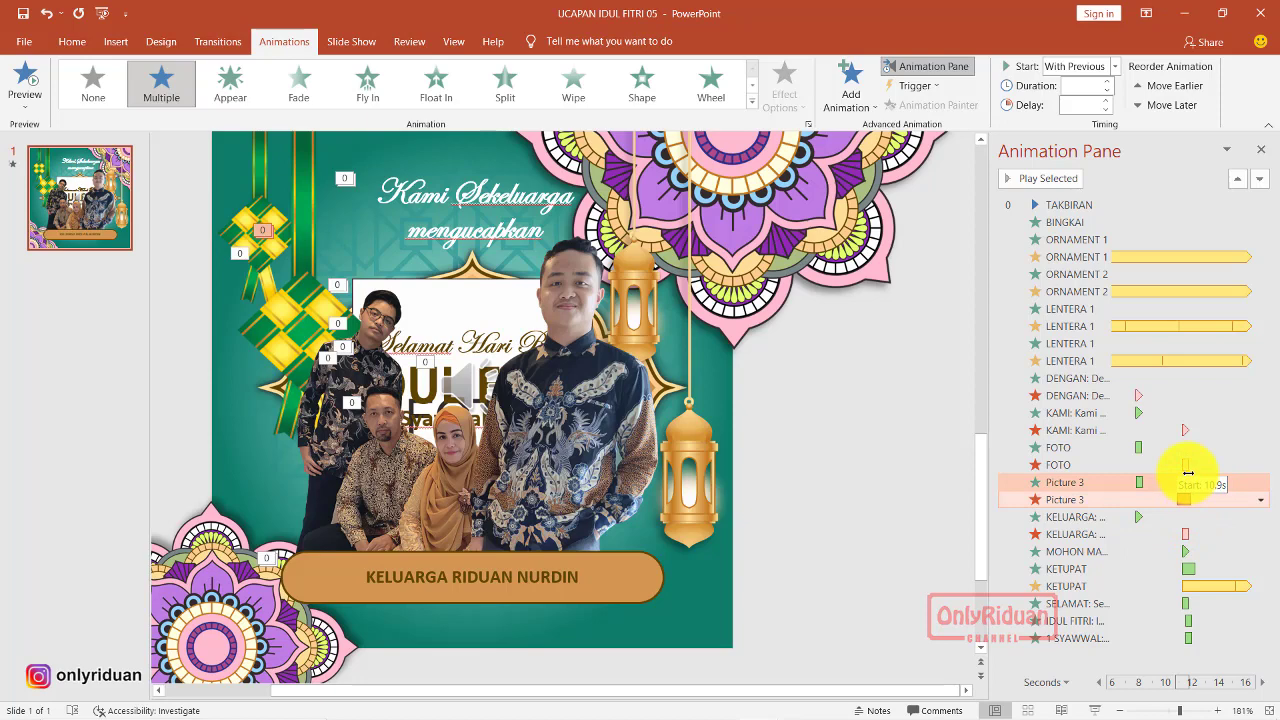
left_click_drag(1193, 476, 1196, 498)
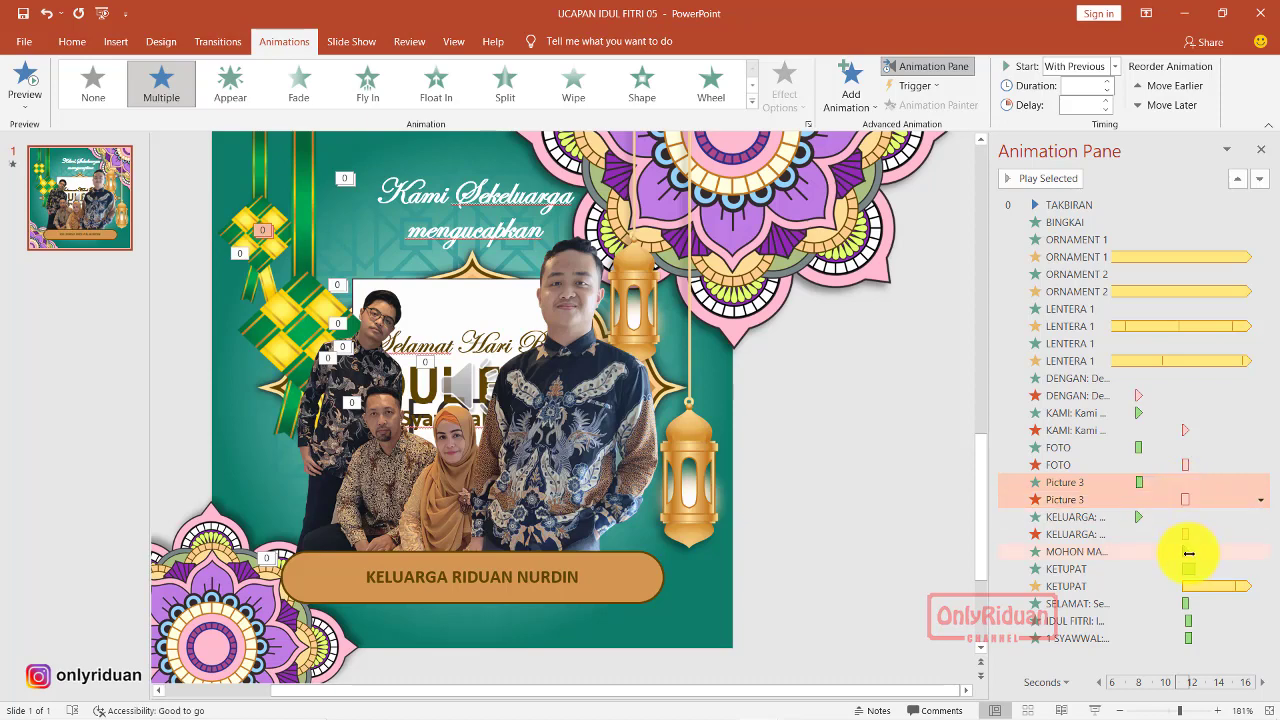
left_click_drag(1189, 552, 1189, 552)
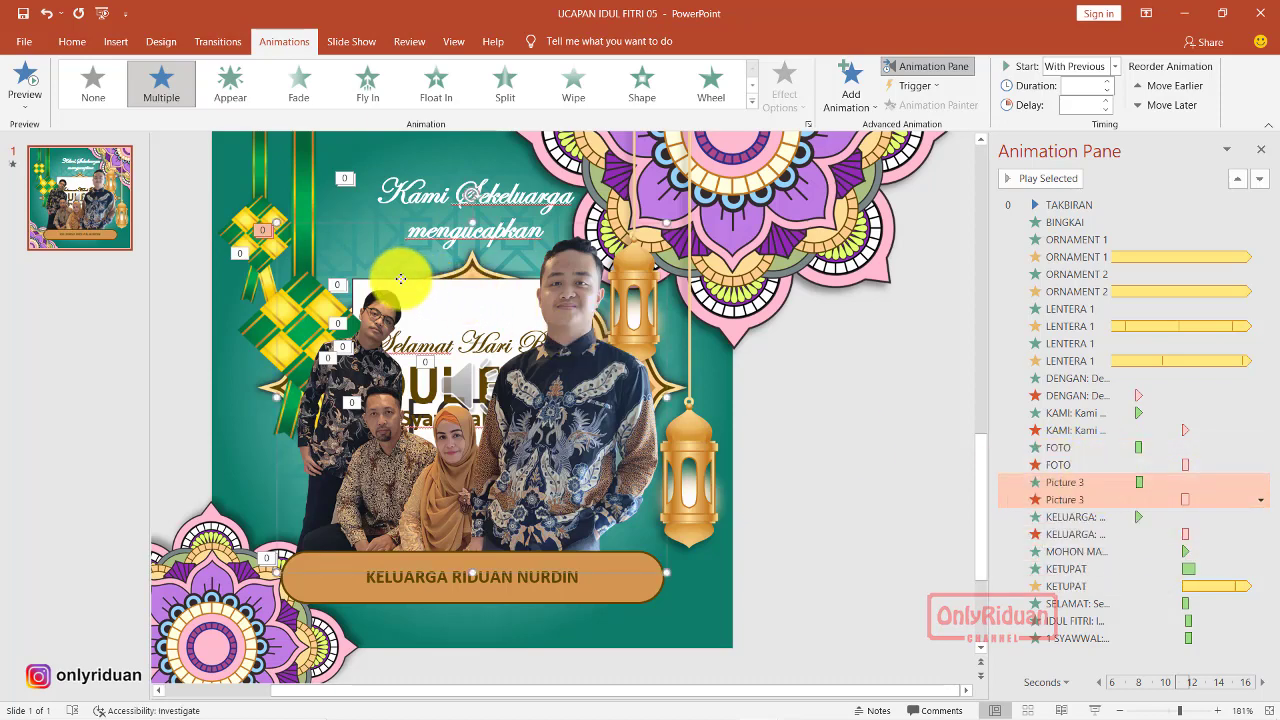
Step: Delete the white FOTO picture behind the family and preview the slideshow with F5
key("Tab")
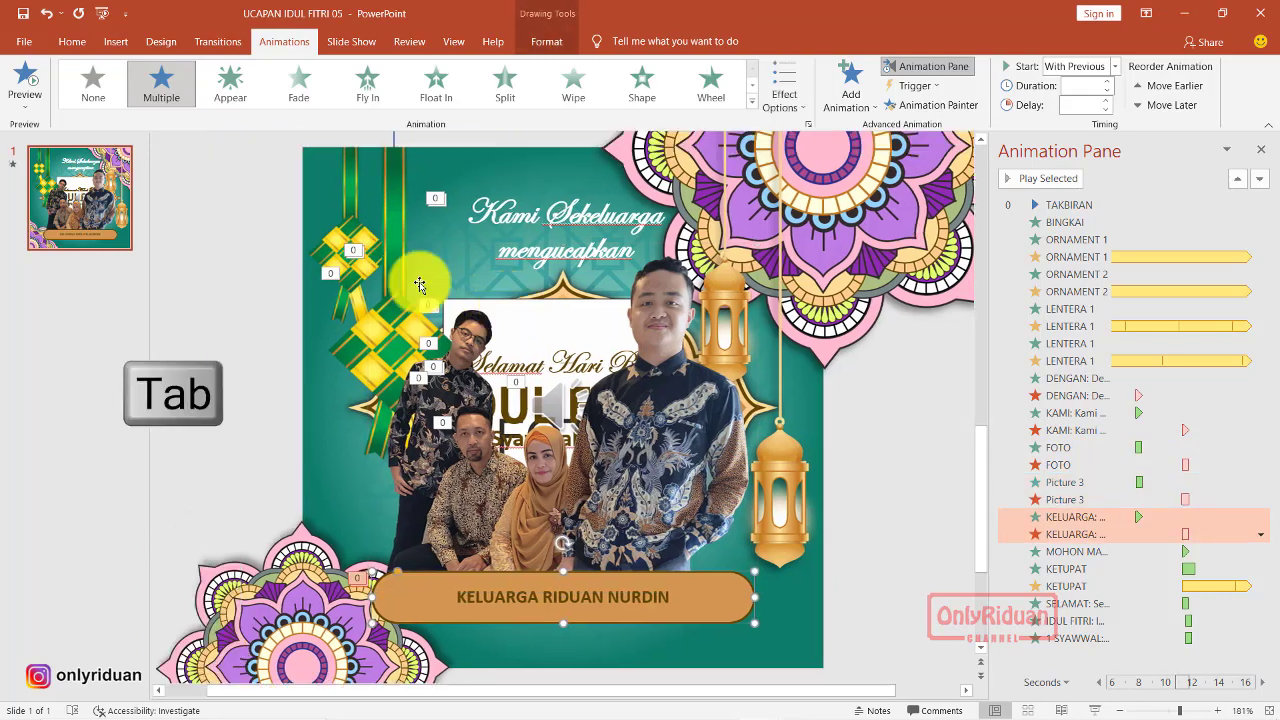
key("Tab")
key("Tab")
key("Tab")
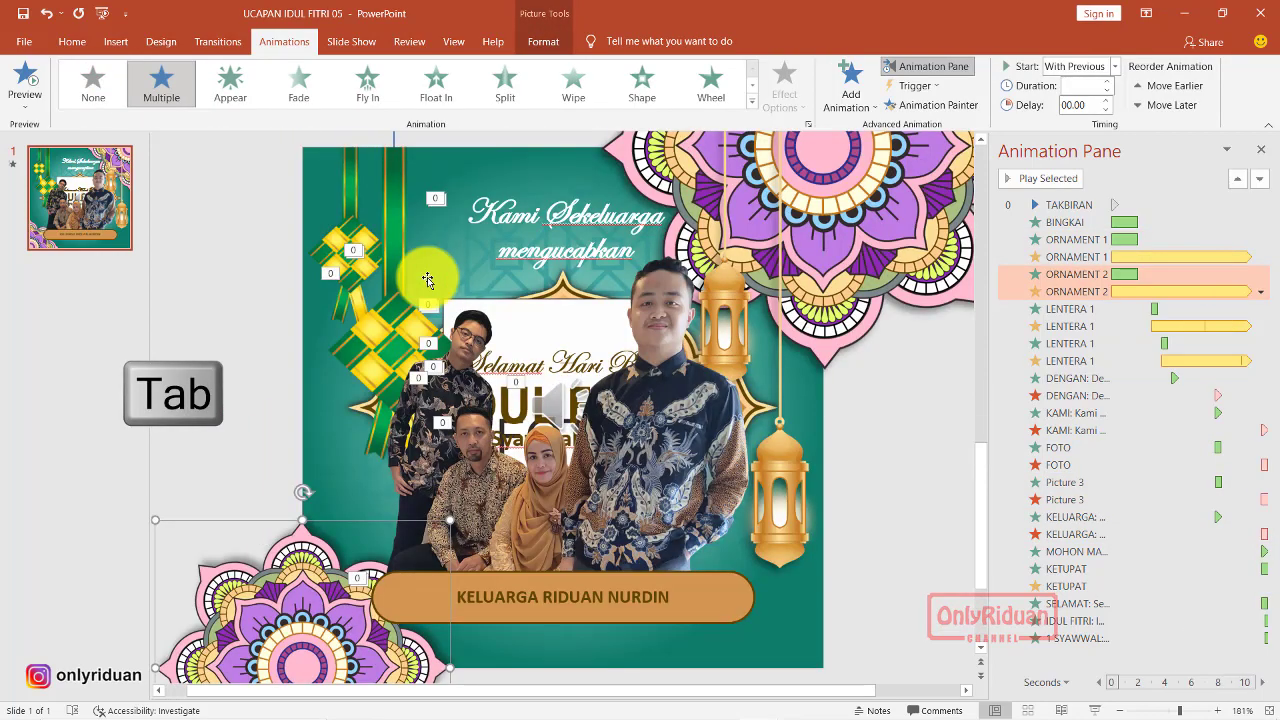
key("Tab")
key("Tab")
key("Tab")
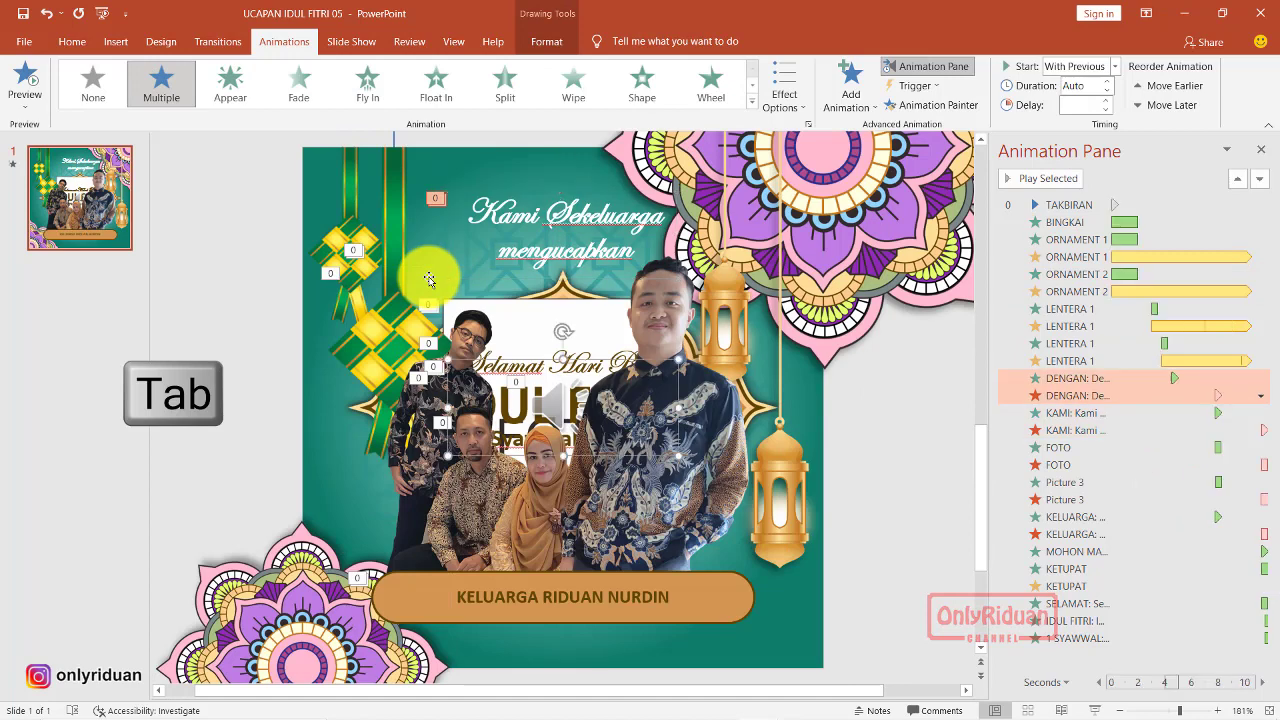
key("Tab")
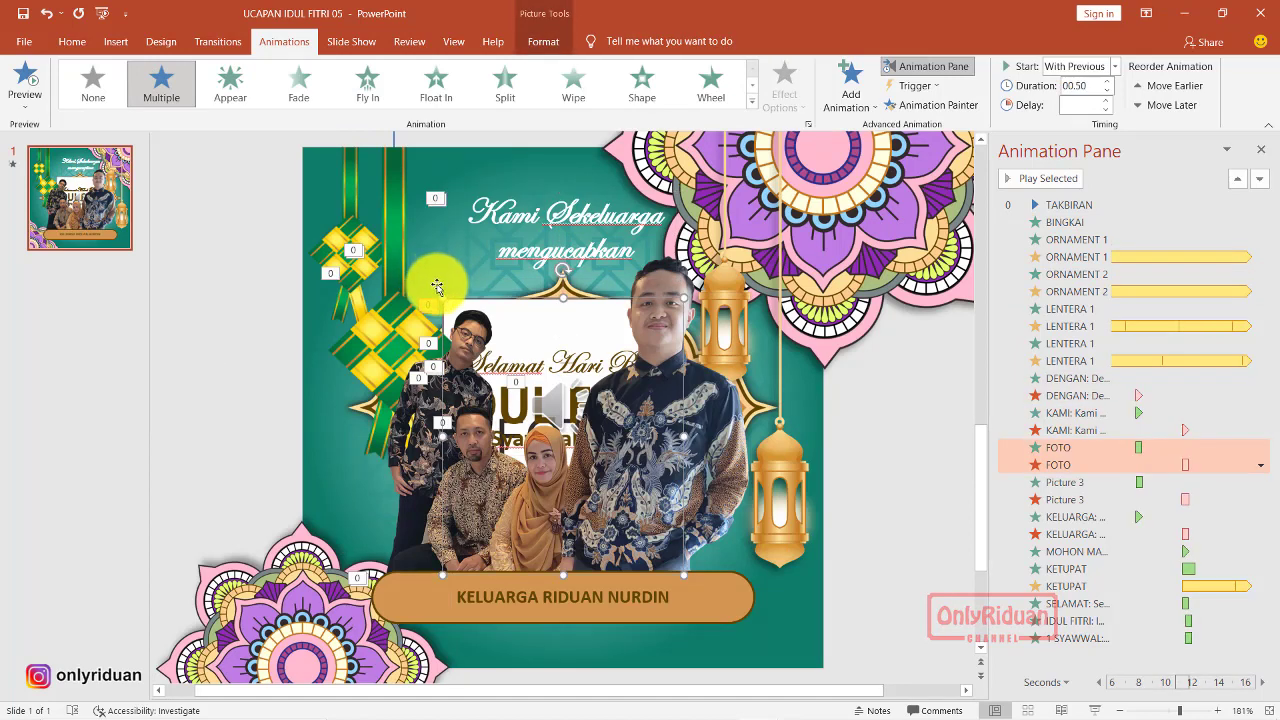
key("Delete")
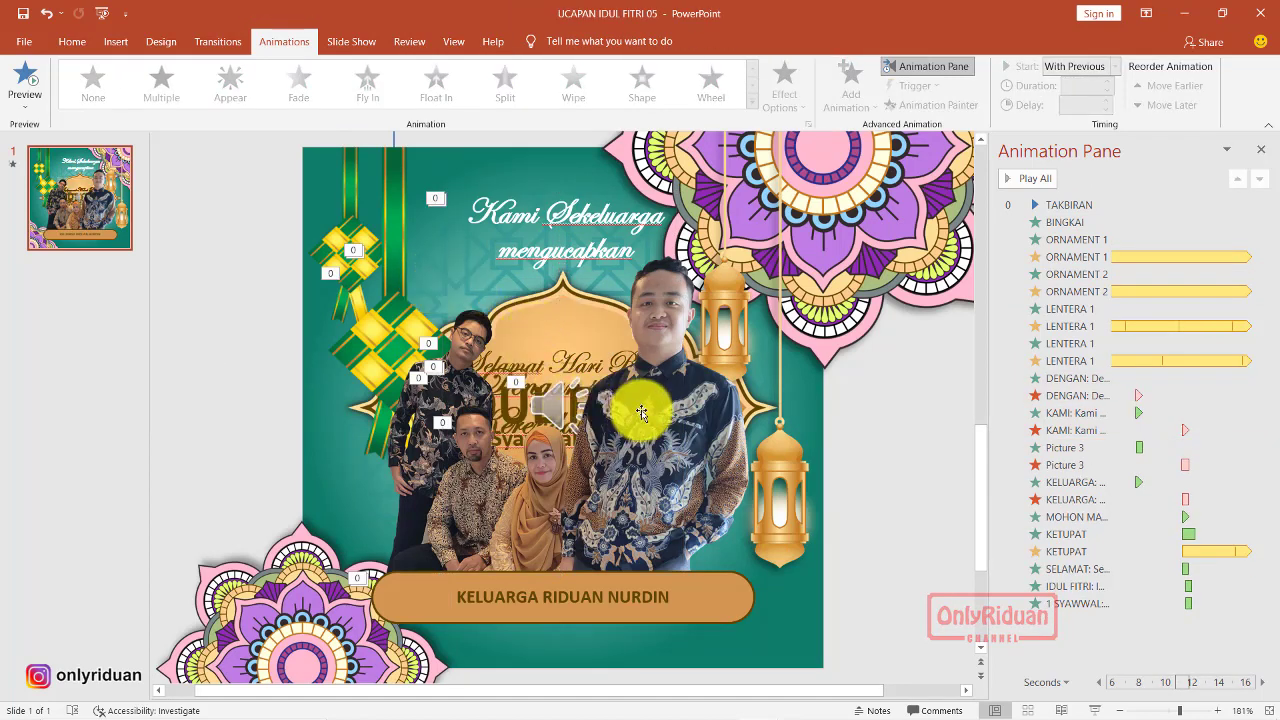
key("F5")
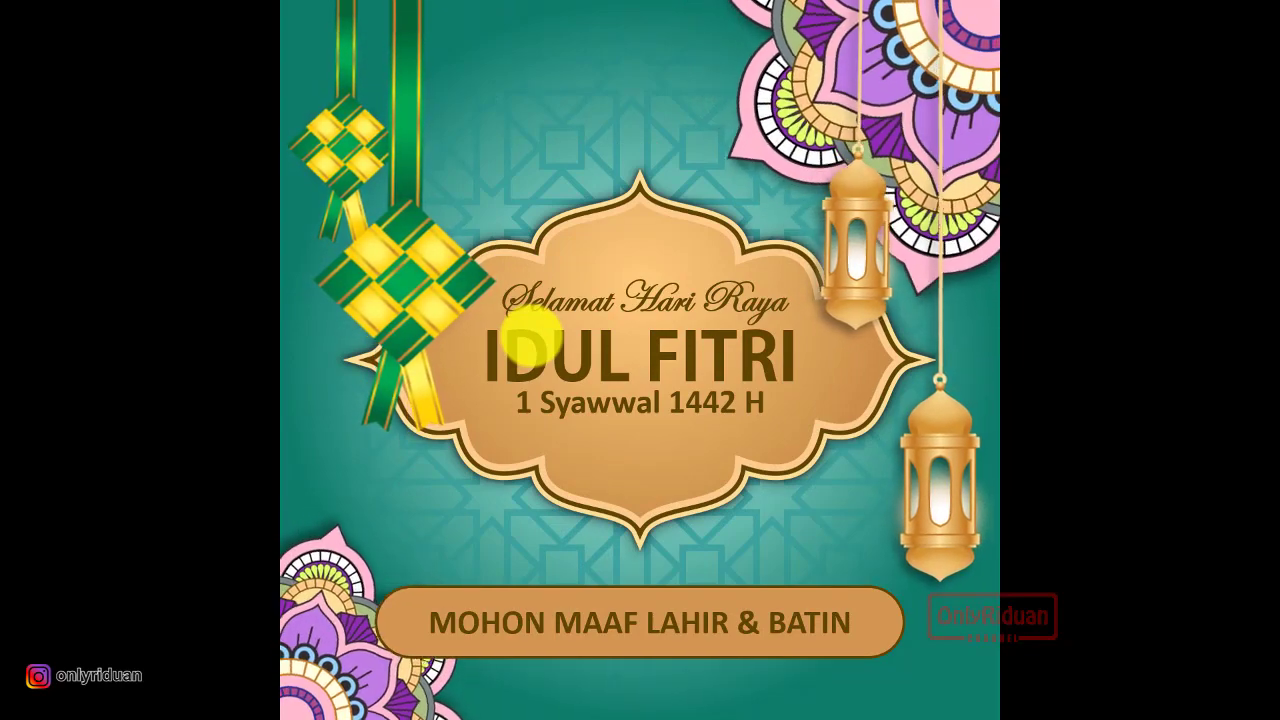
key("Escape")
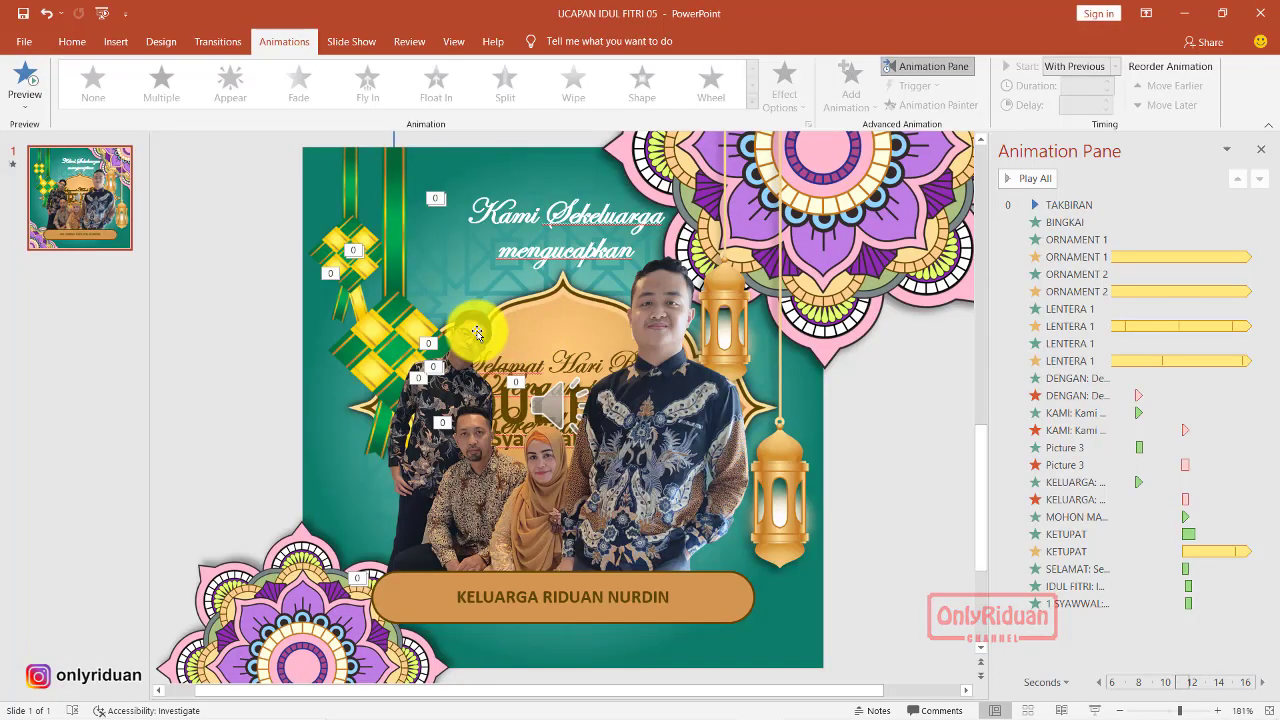
Step: Create an HD (720p) video and save it as UCAPAN IDUL FITRI 05 in the Video folder
left_click(23, 41)
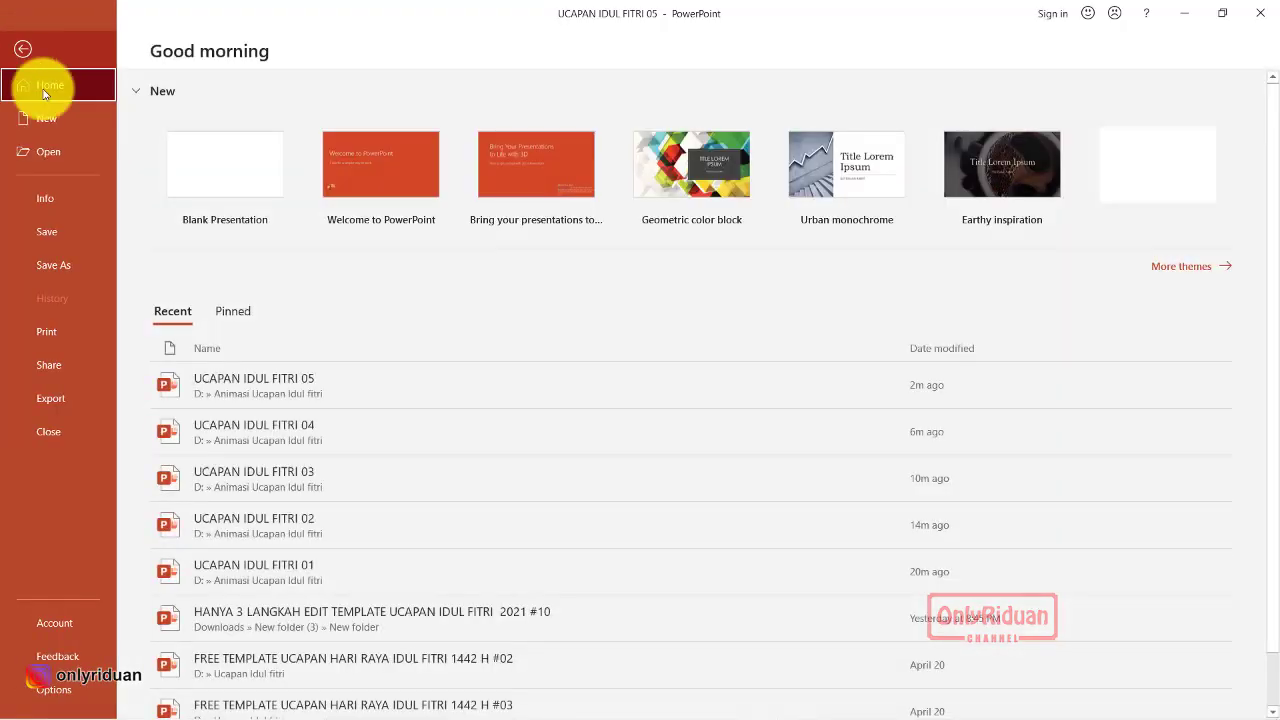
left_click(56, 400)
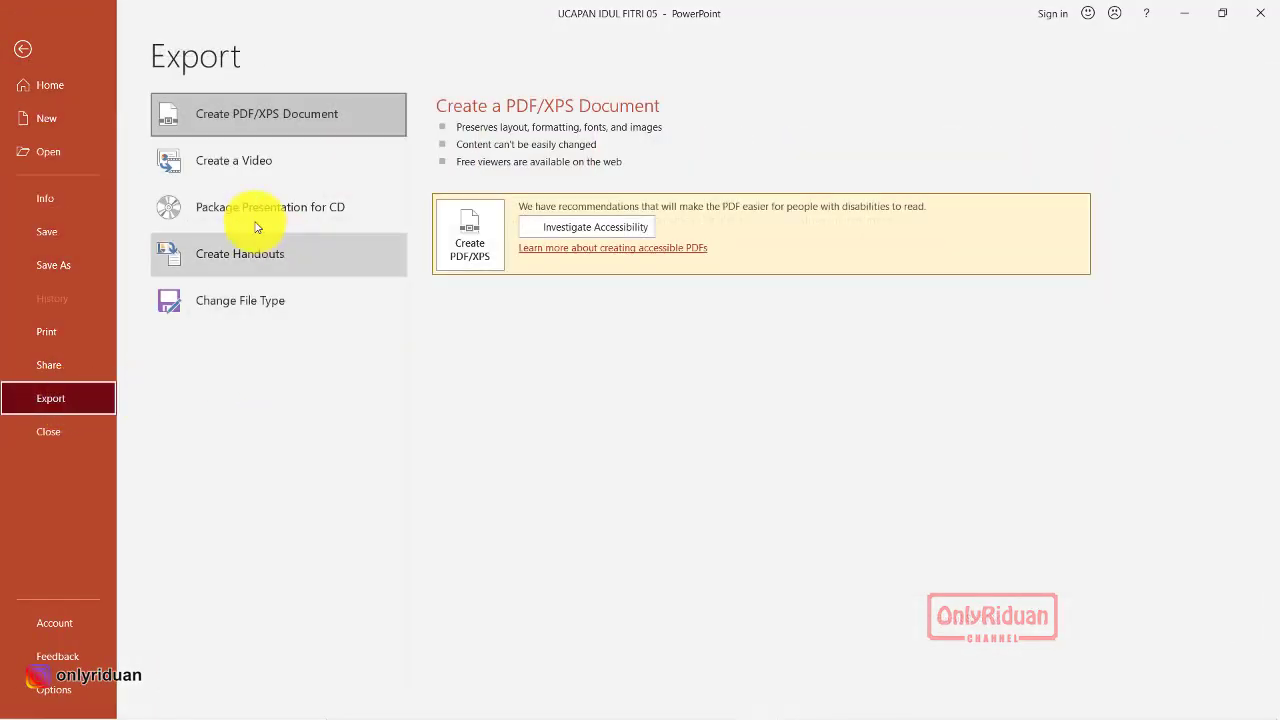
left_click(227, 171)
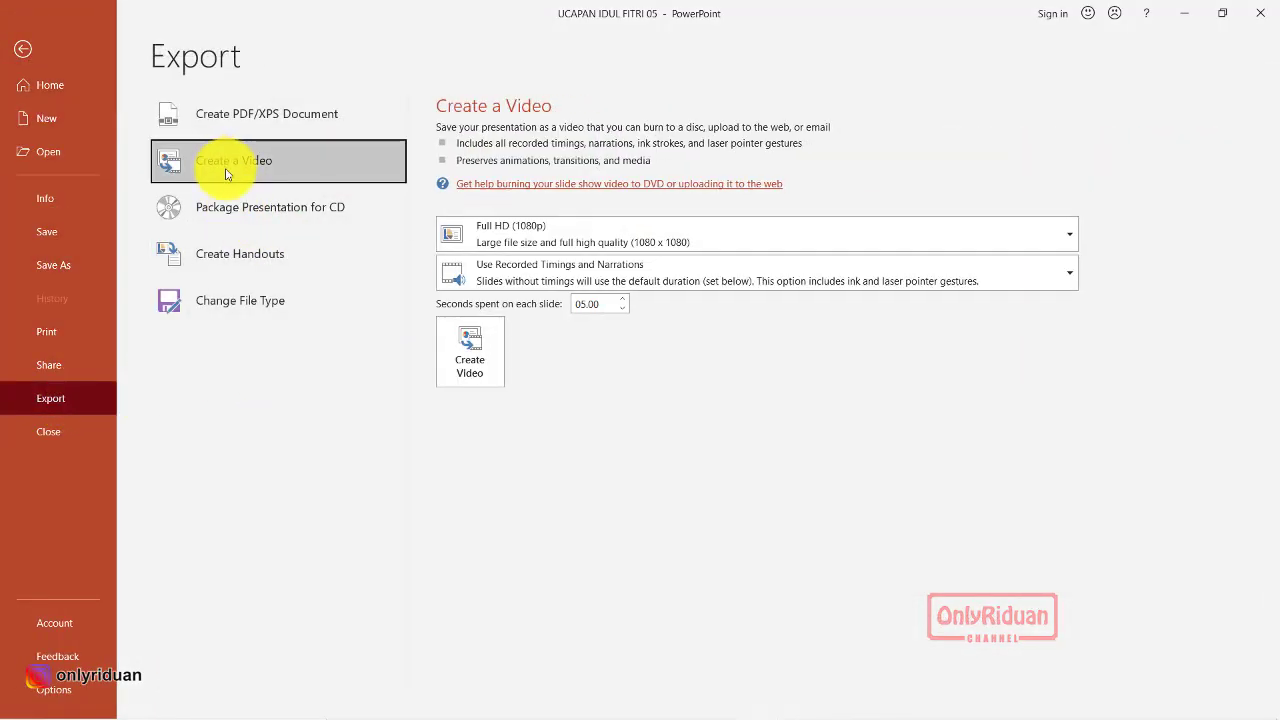
left_click(625, 238)
left_click(545, 343)
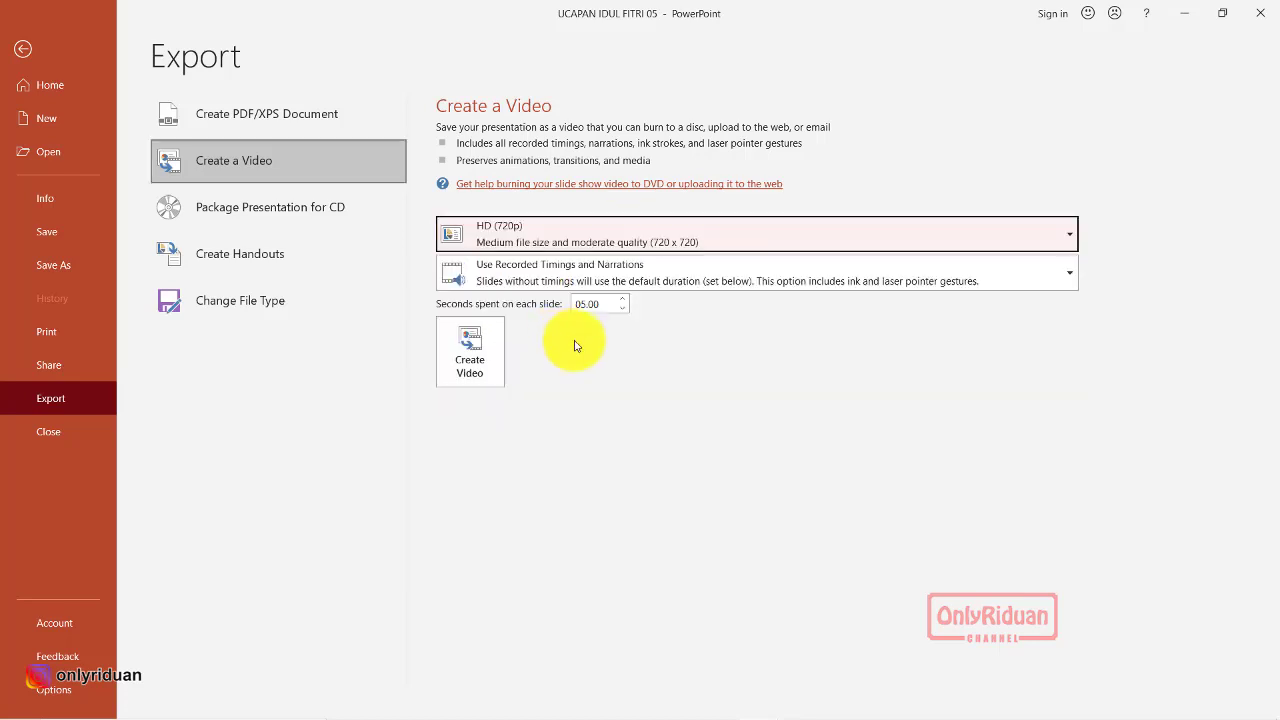
left_click(468, 352)
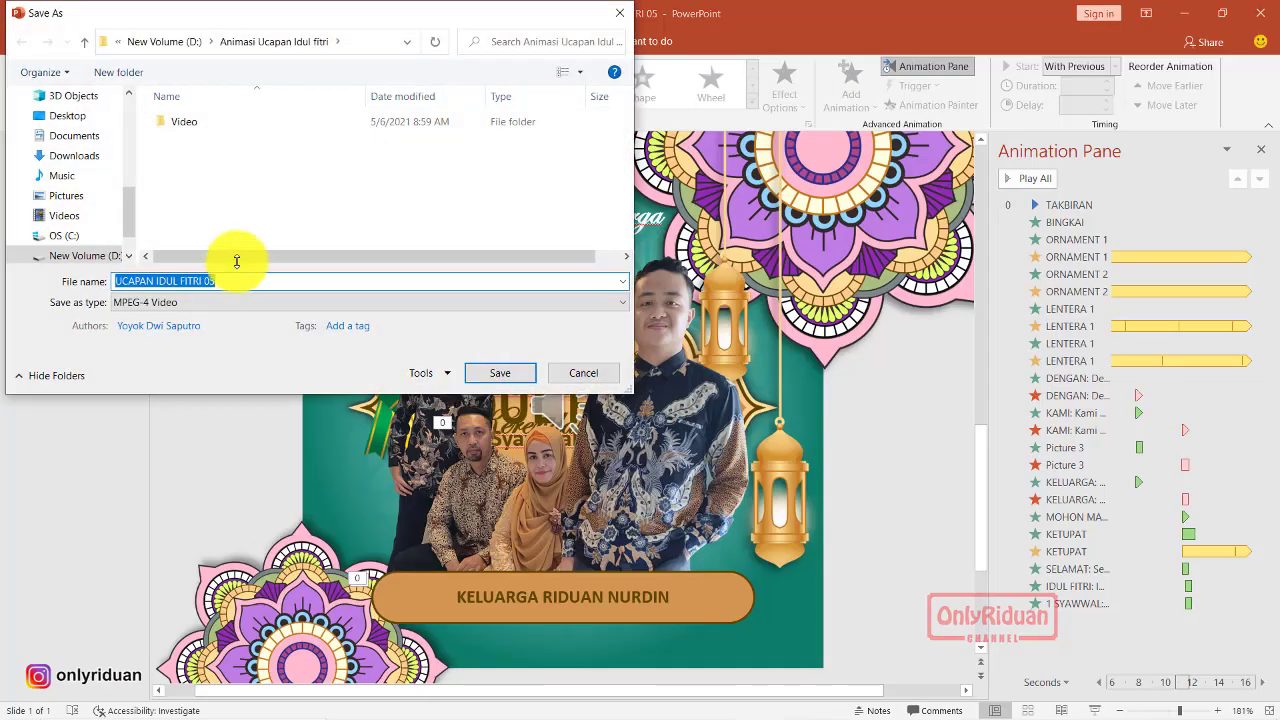
double_click(173, 130)
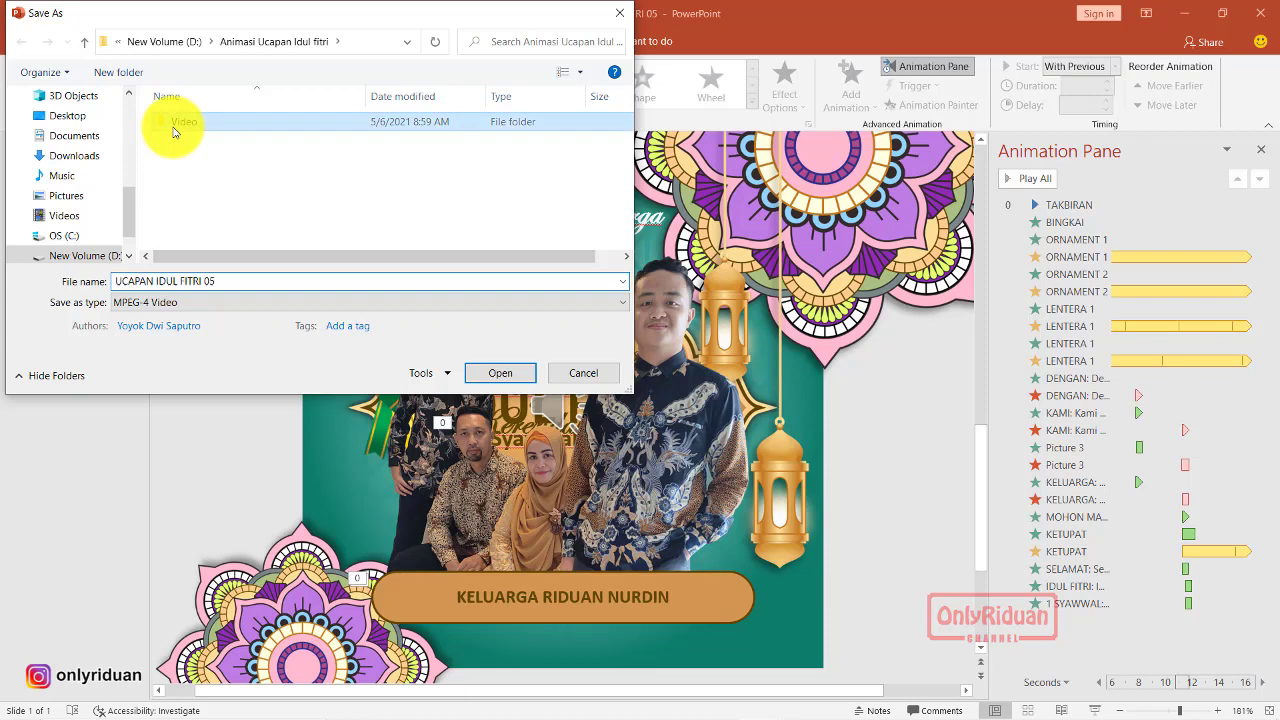
left_click(496, 374)
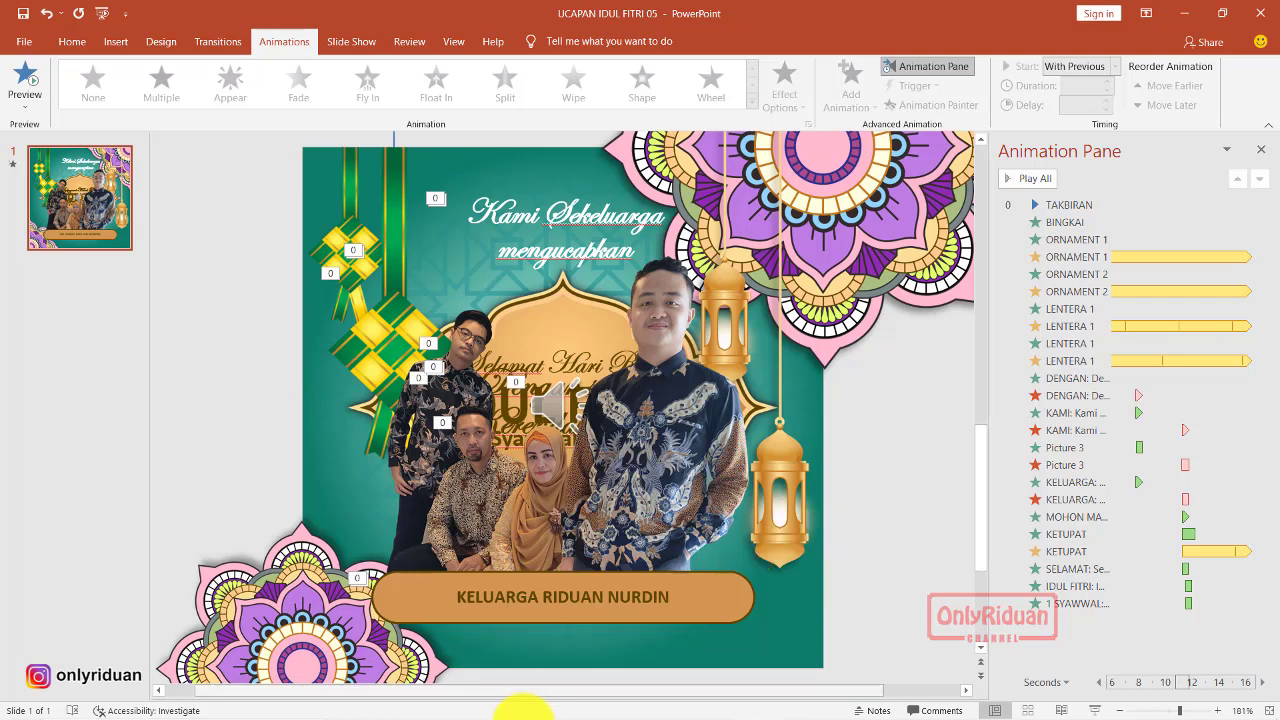
left_click(470, 709)
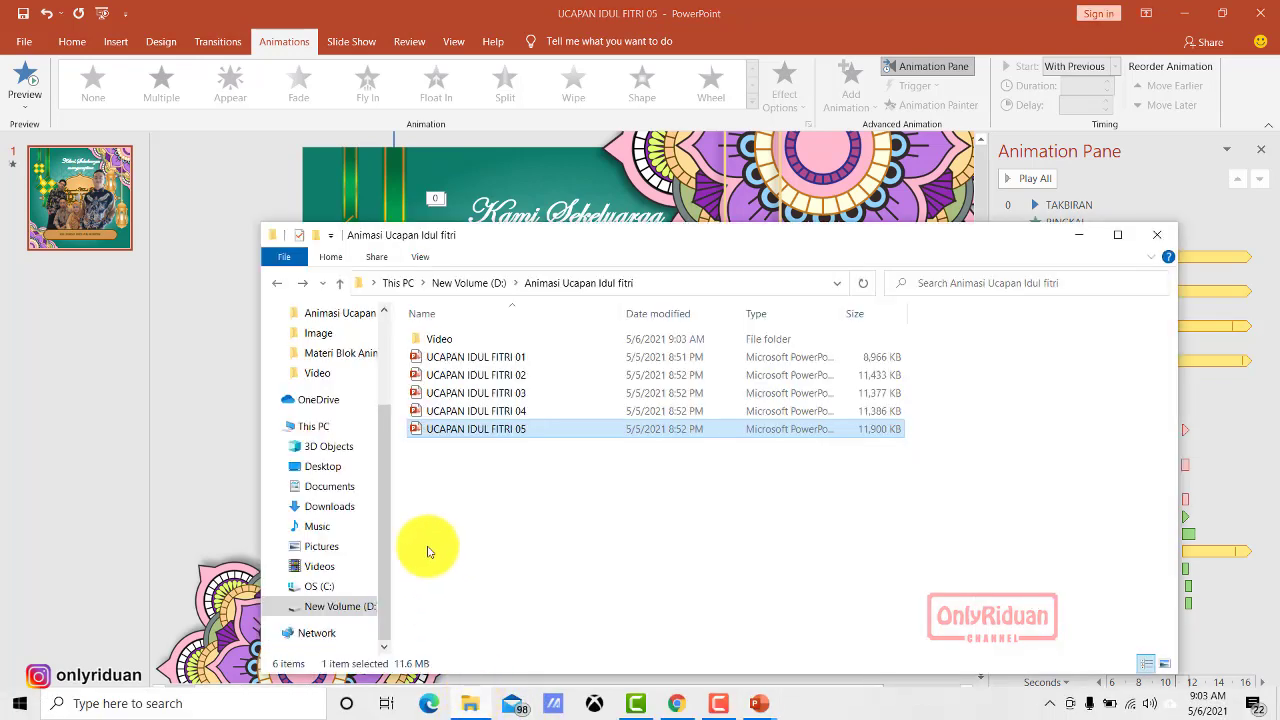
double_click(428, 334)
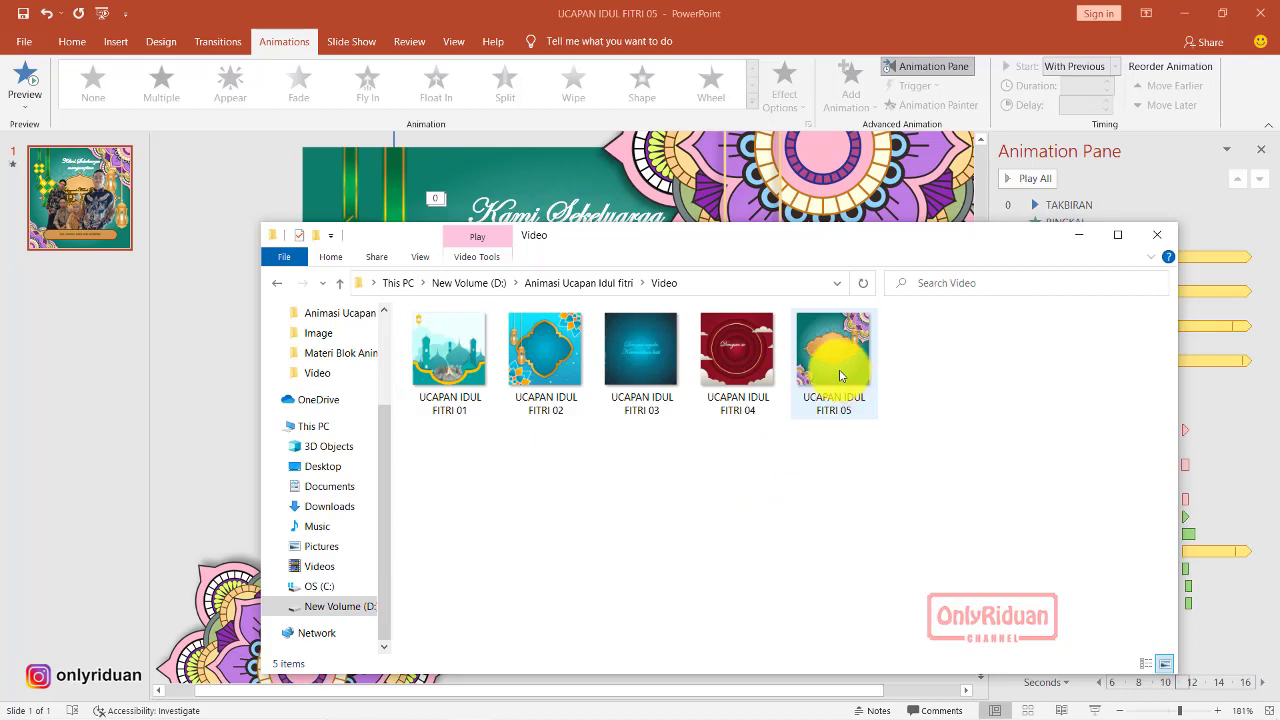
double_click(843, 369)
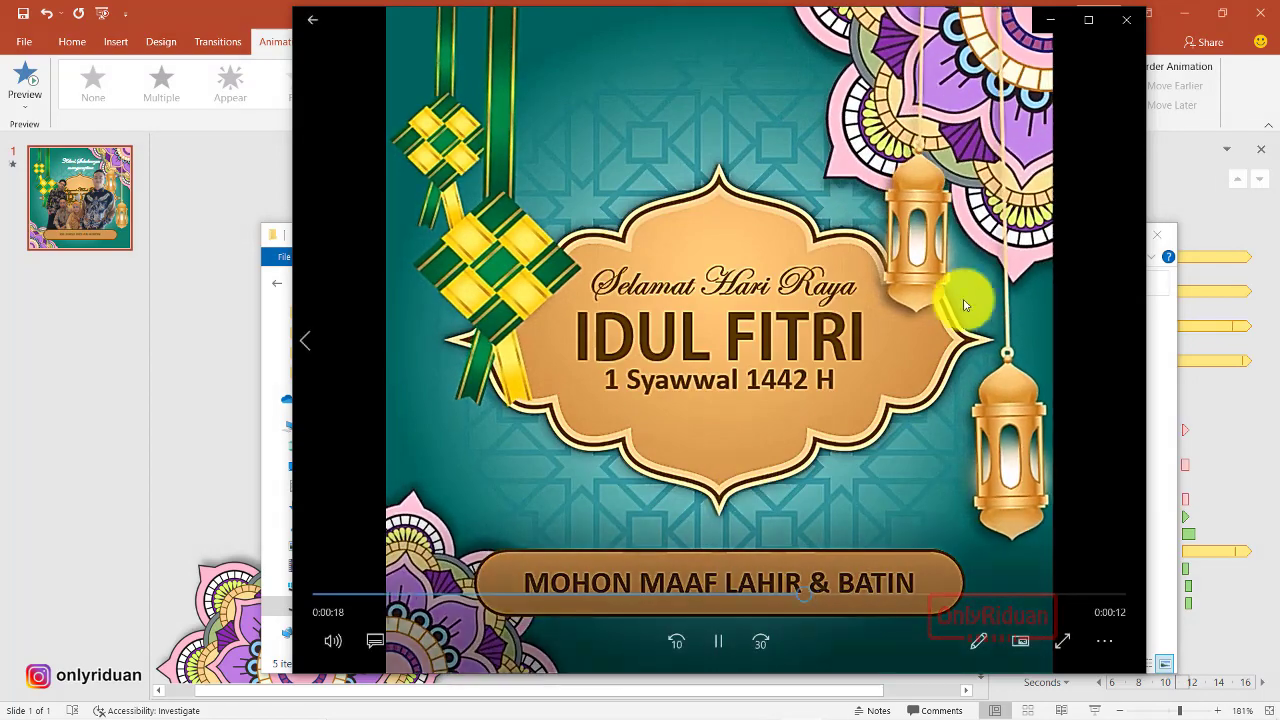
left_click(1126, 19)
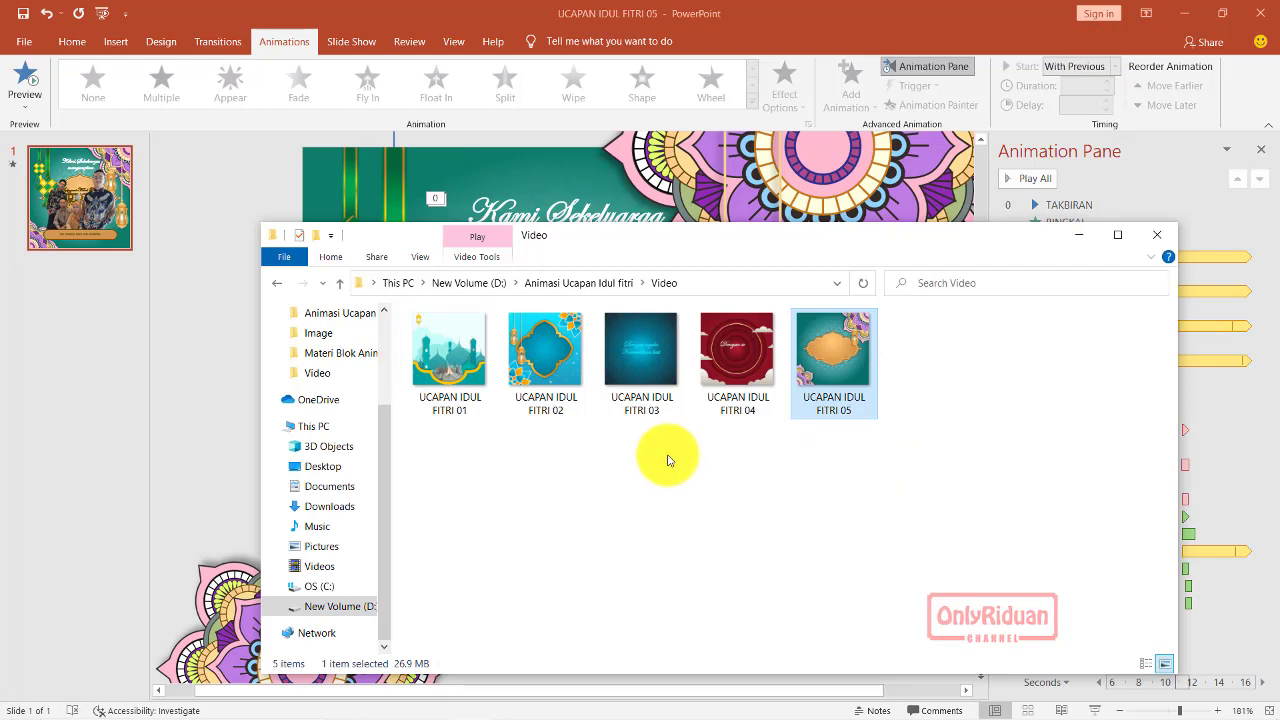
left_click(1077, 236)
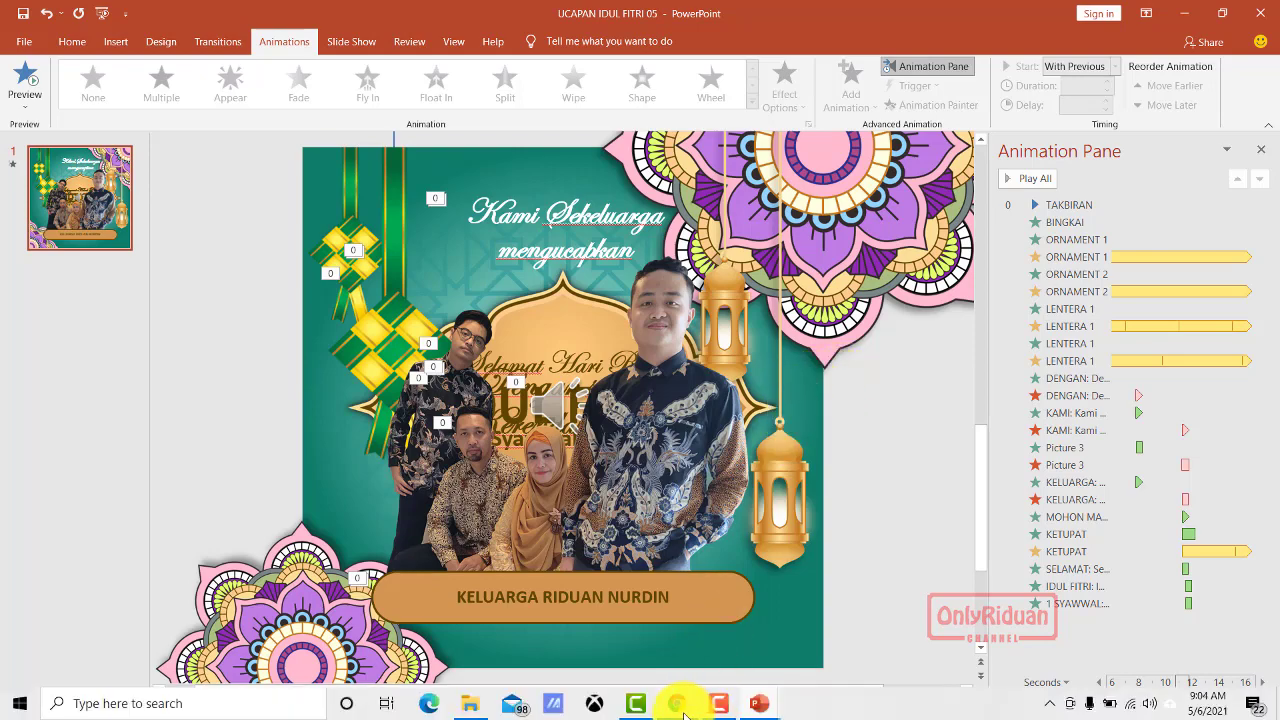
Step: Switch to the YouTube template video page and scroll to the description's download links
left_click(680, 705)
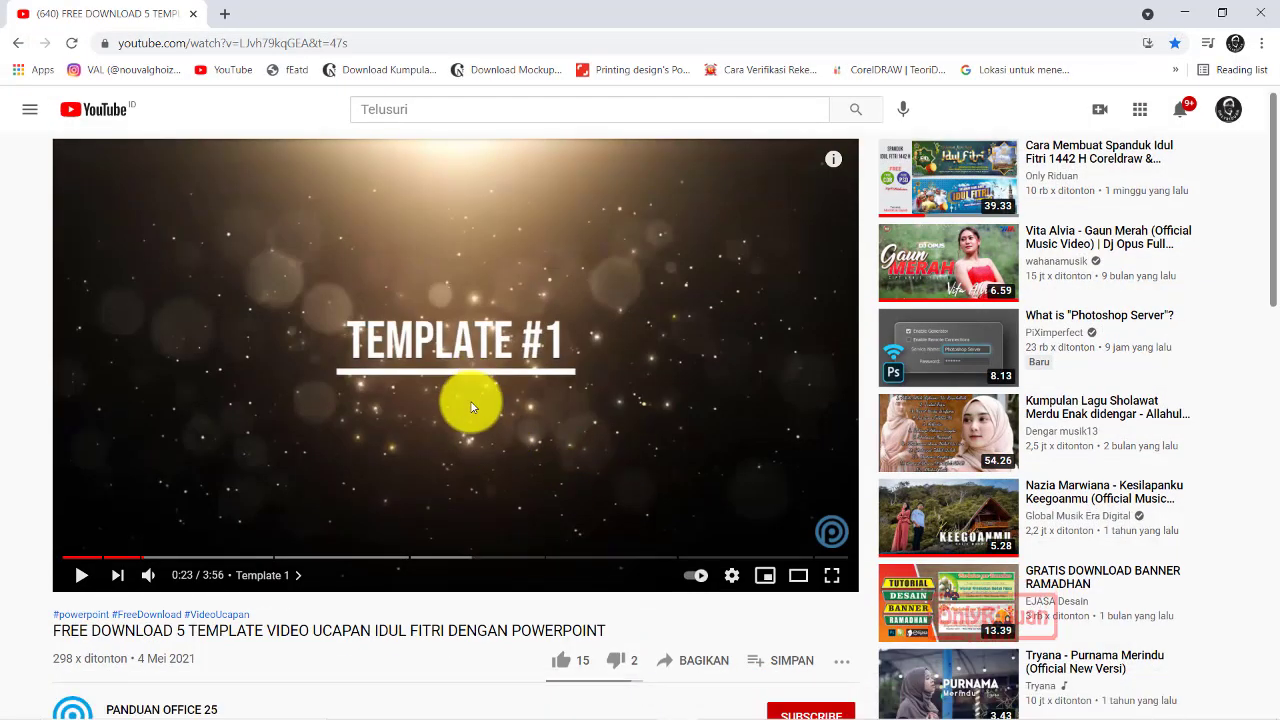
scroll(472, 407, "down", 2)
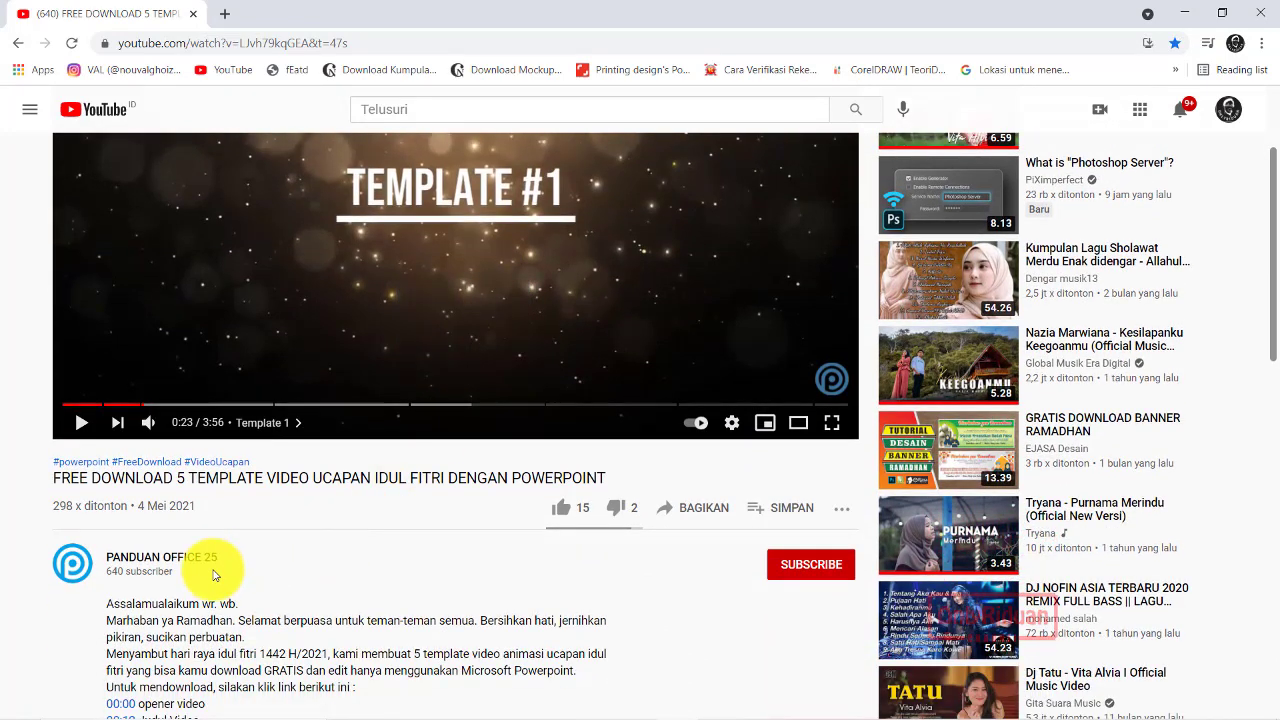
scroll(398, 491, "up", 2)
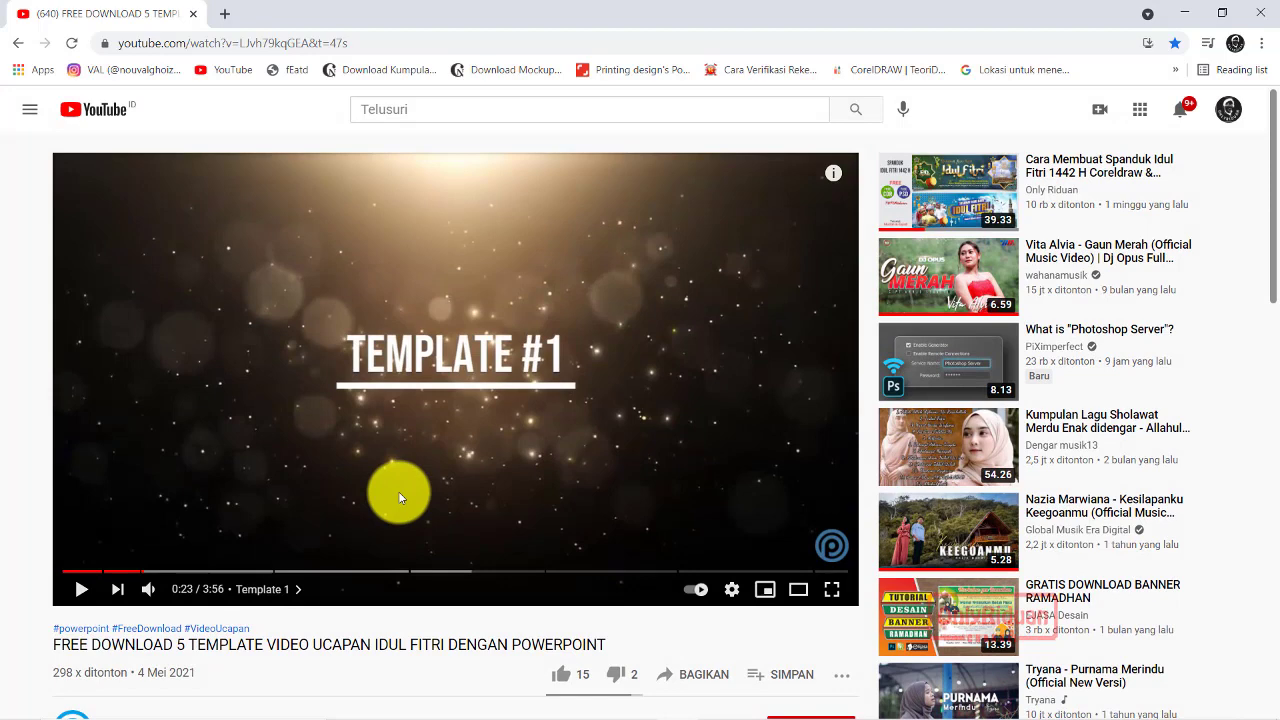
scroll(398, 491, "down", 2)
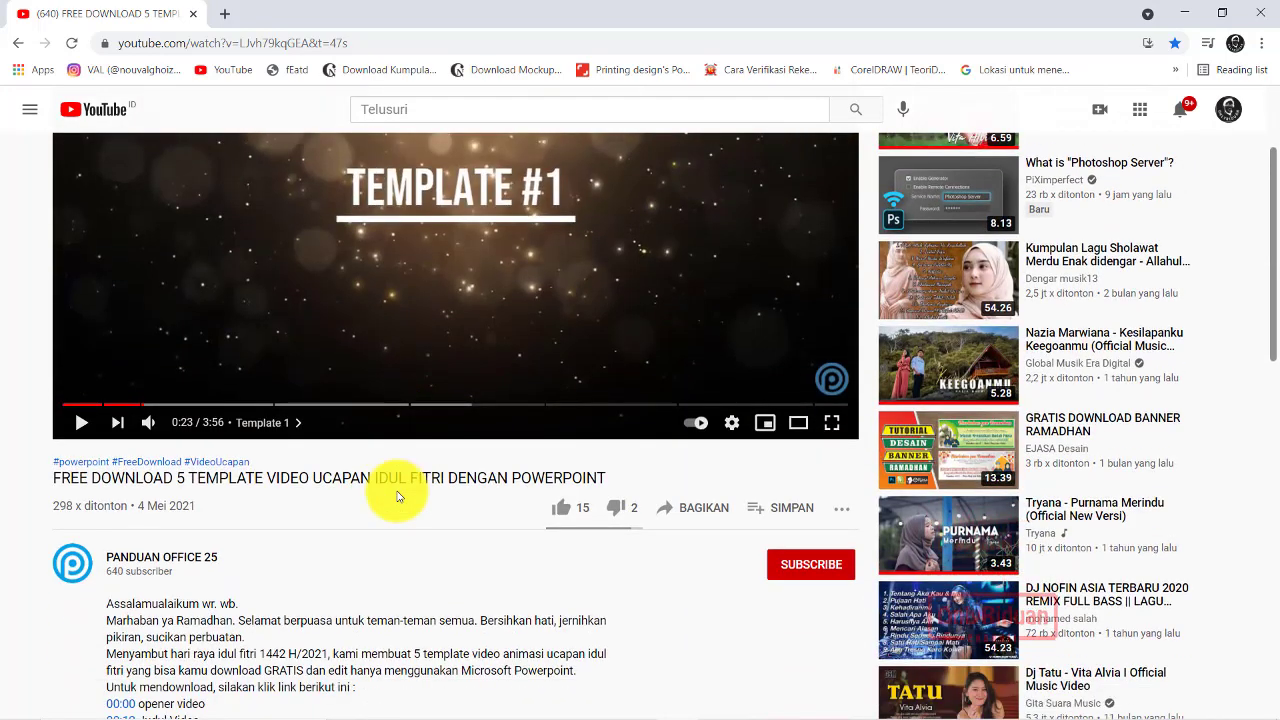
scroll(393, 494, "down", 2)
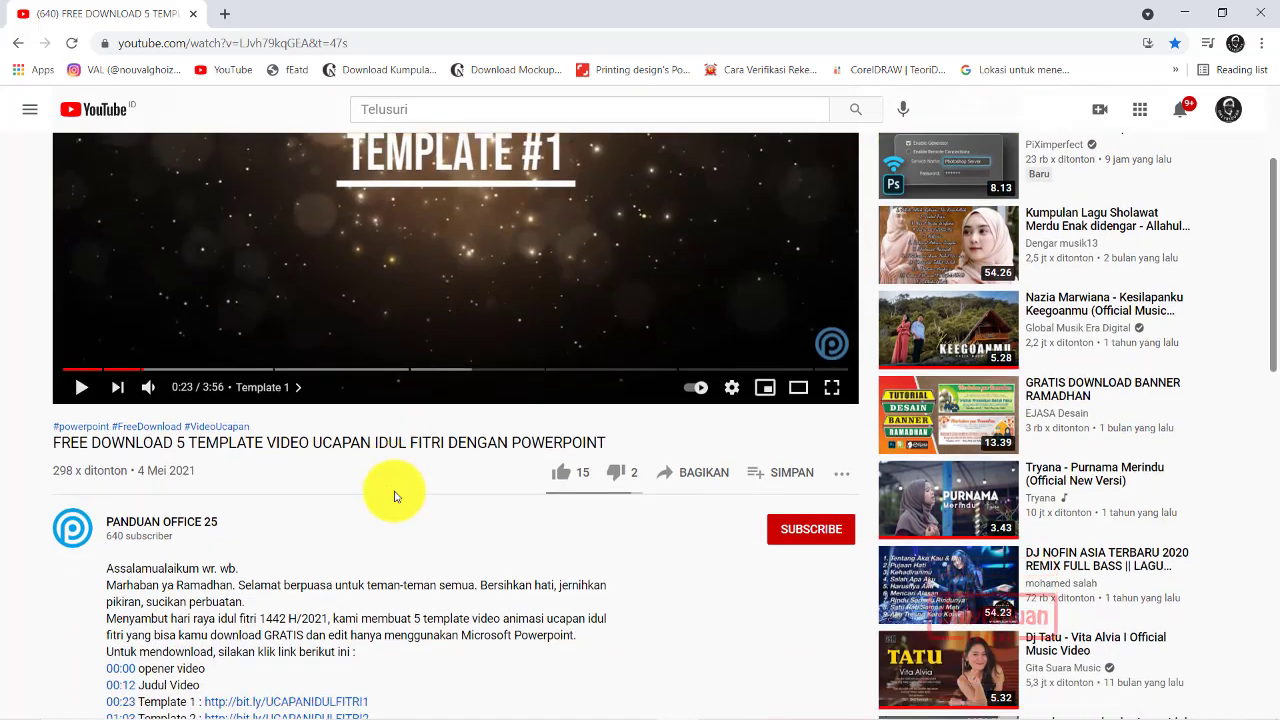
scroll(510, 534, "up", 1)
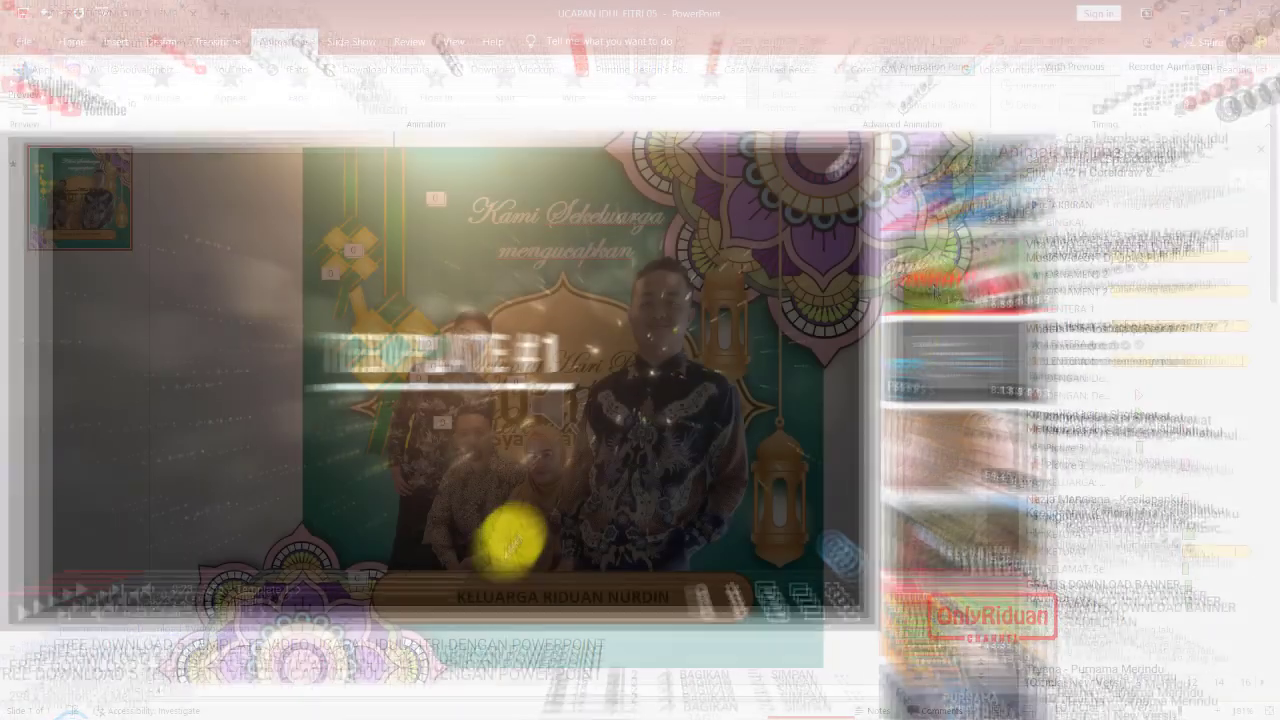